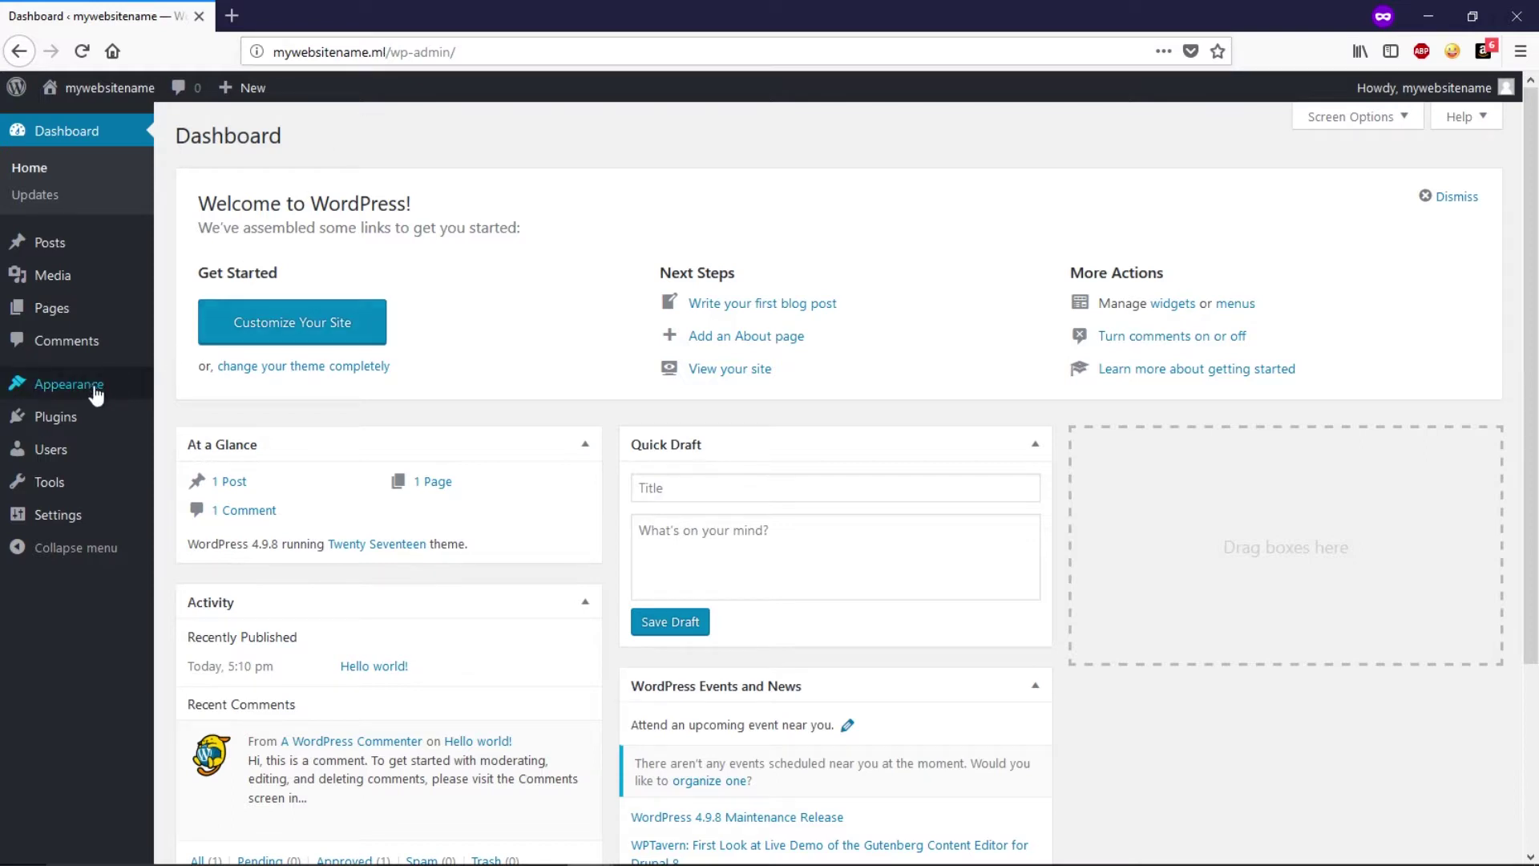
Open the page for adding new themes and list the popular ones
mouse_move(96, 393)
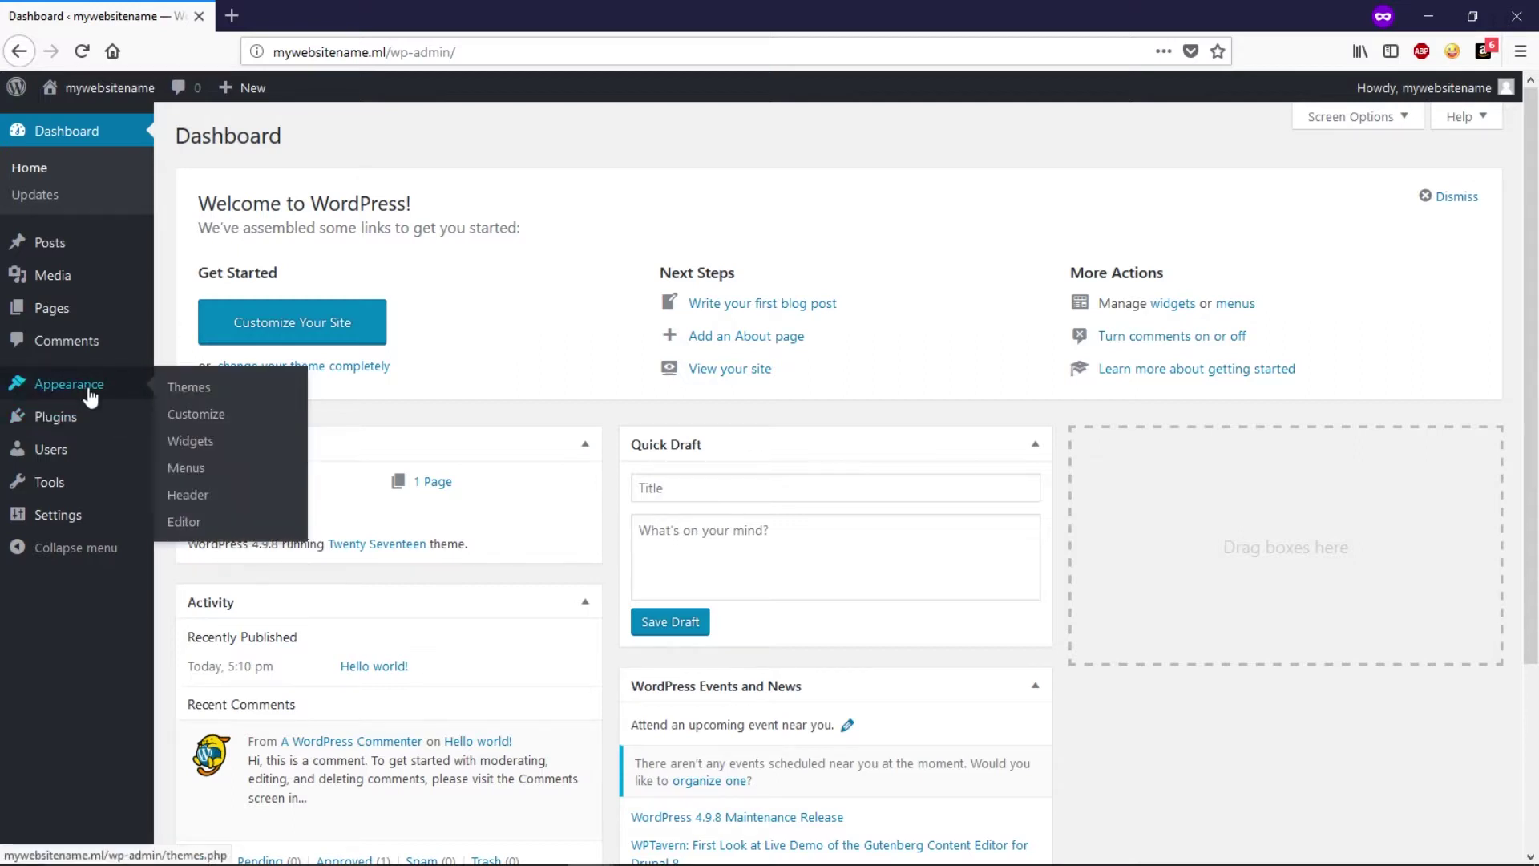
left_click(186, 388)
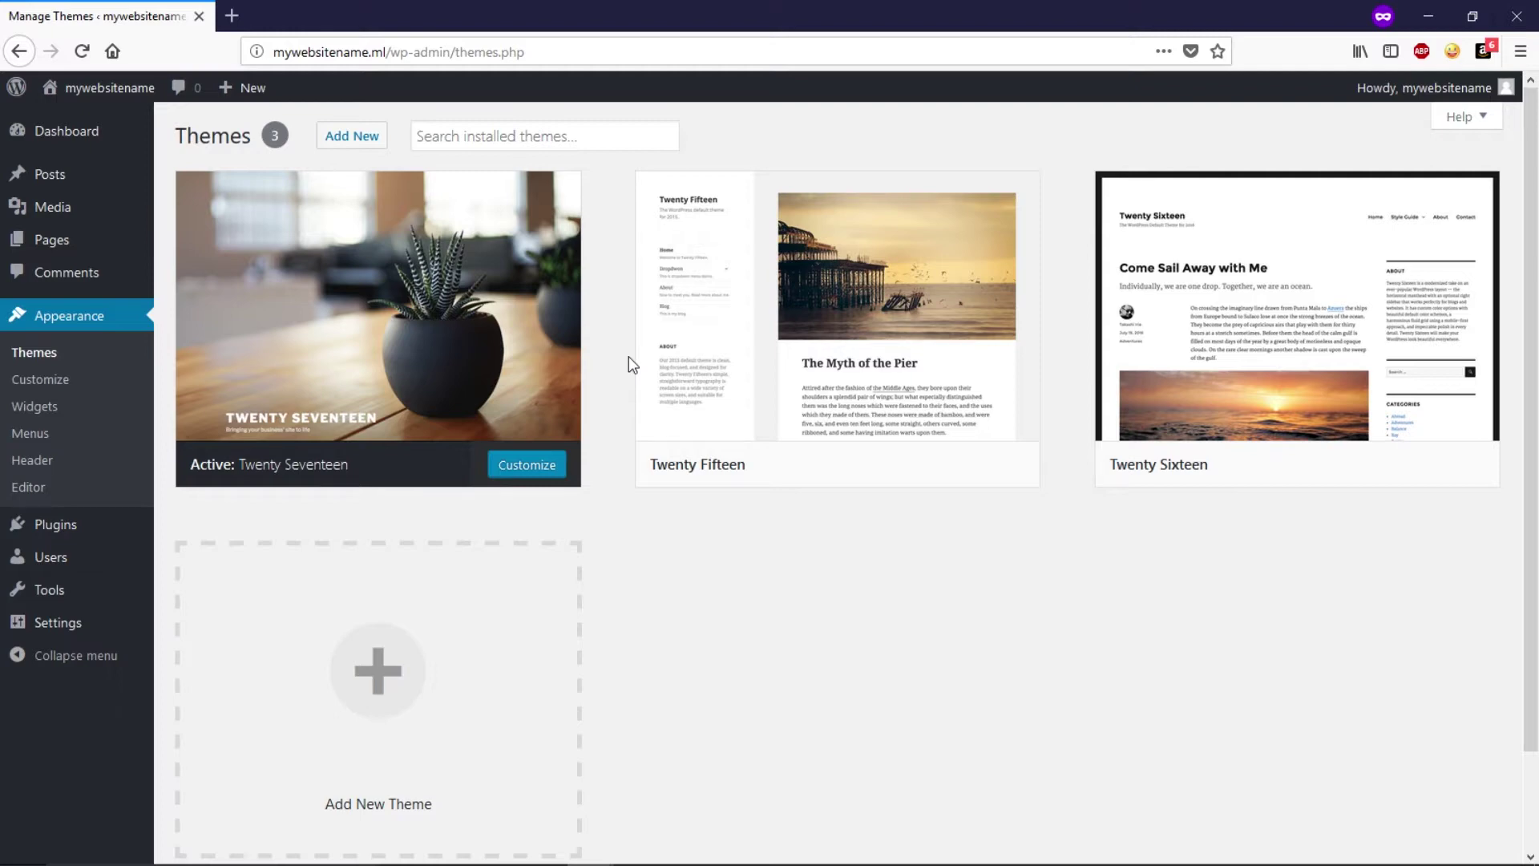
left_click(360, 138)
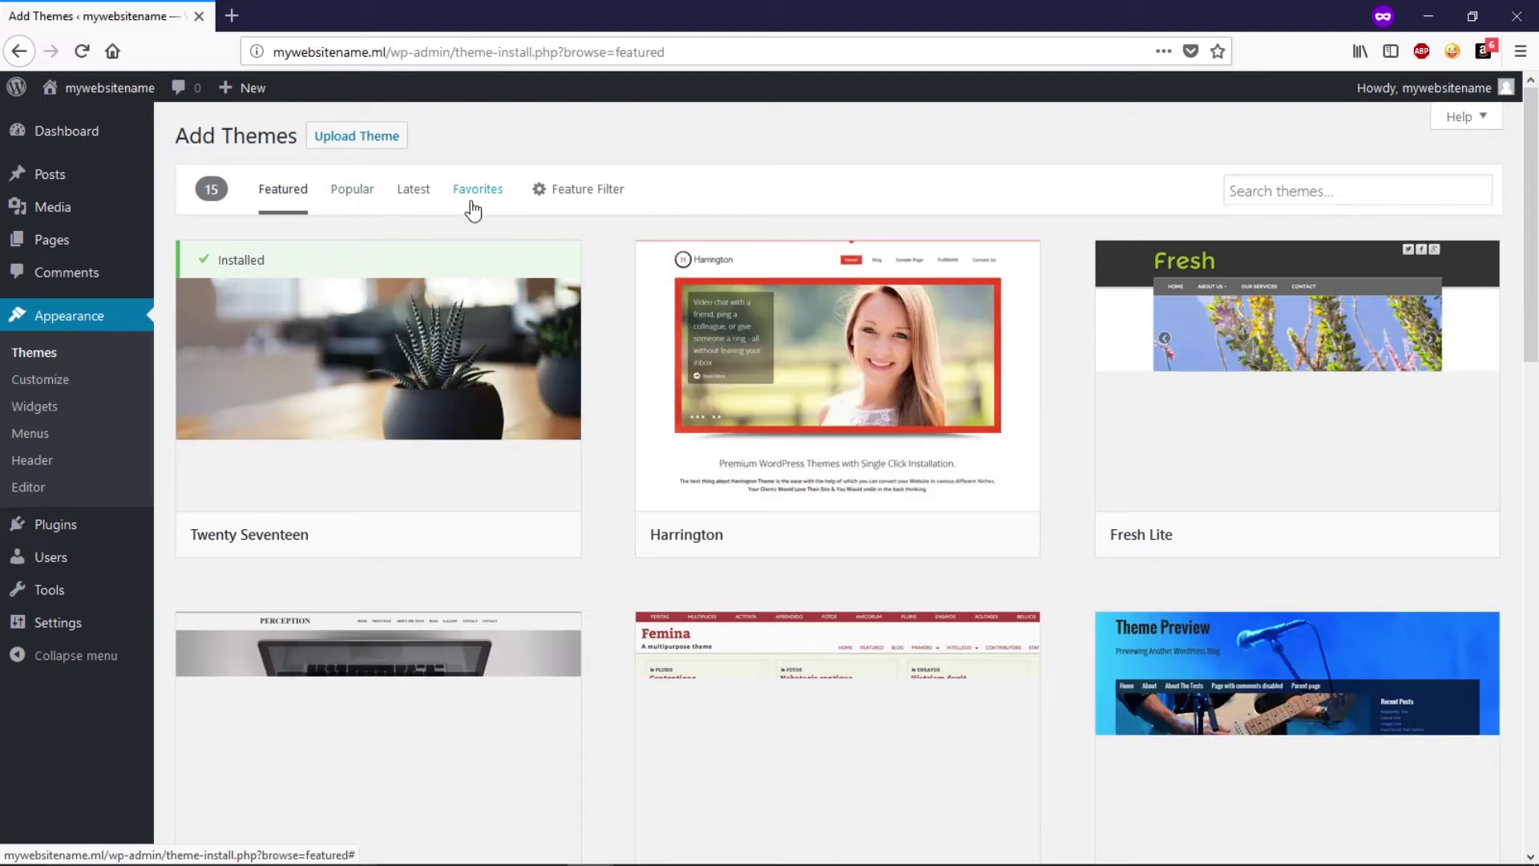
left_click(362, 207)
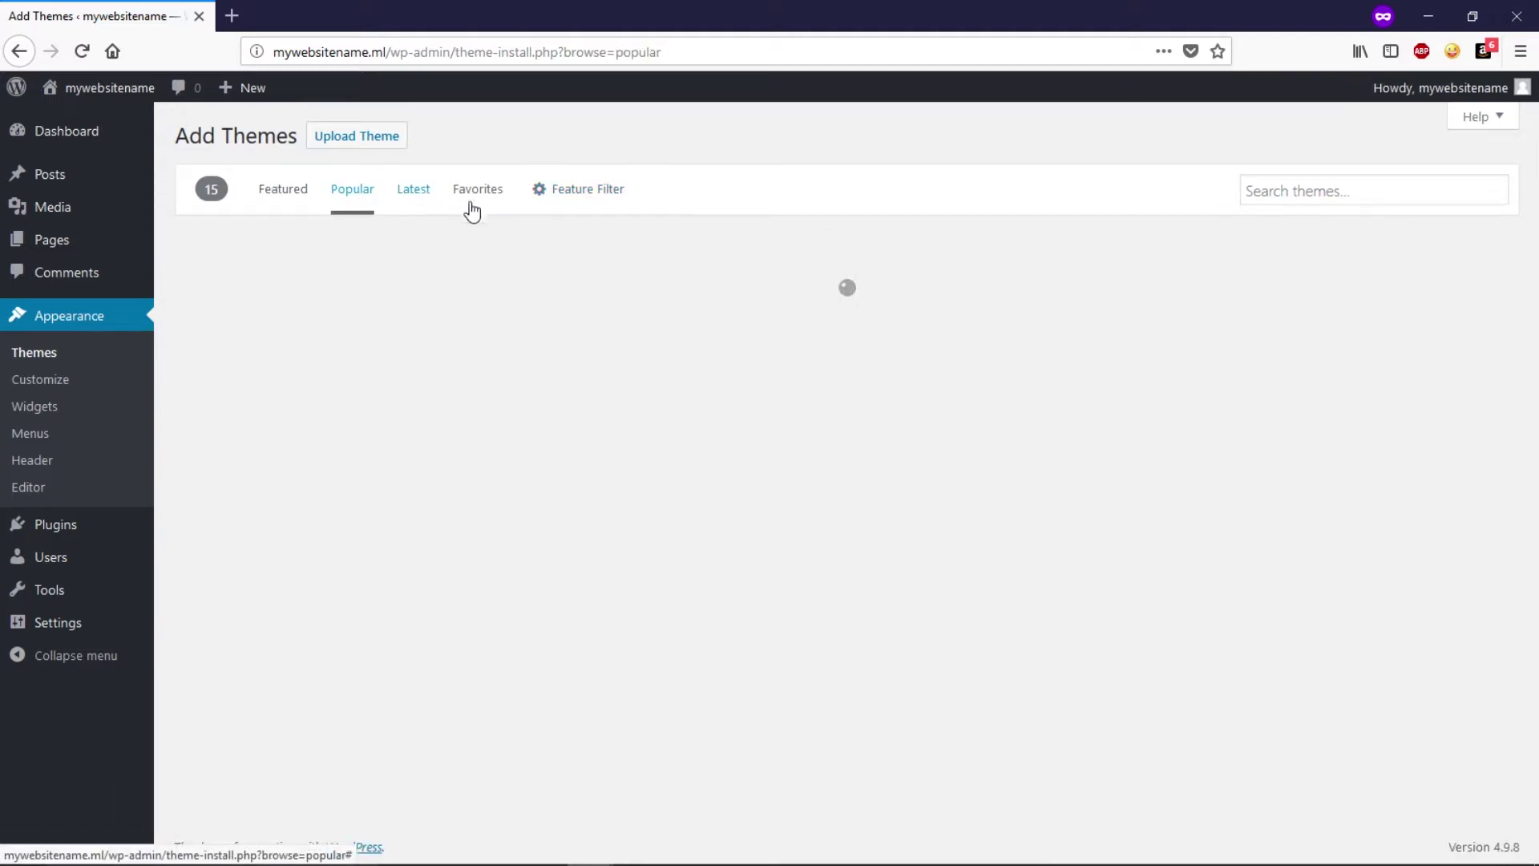
Search the theme catalogue for "blog" and browse the matching themes
left_click(1280, 191)
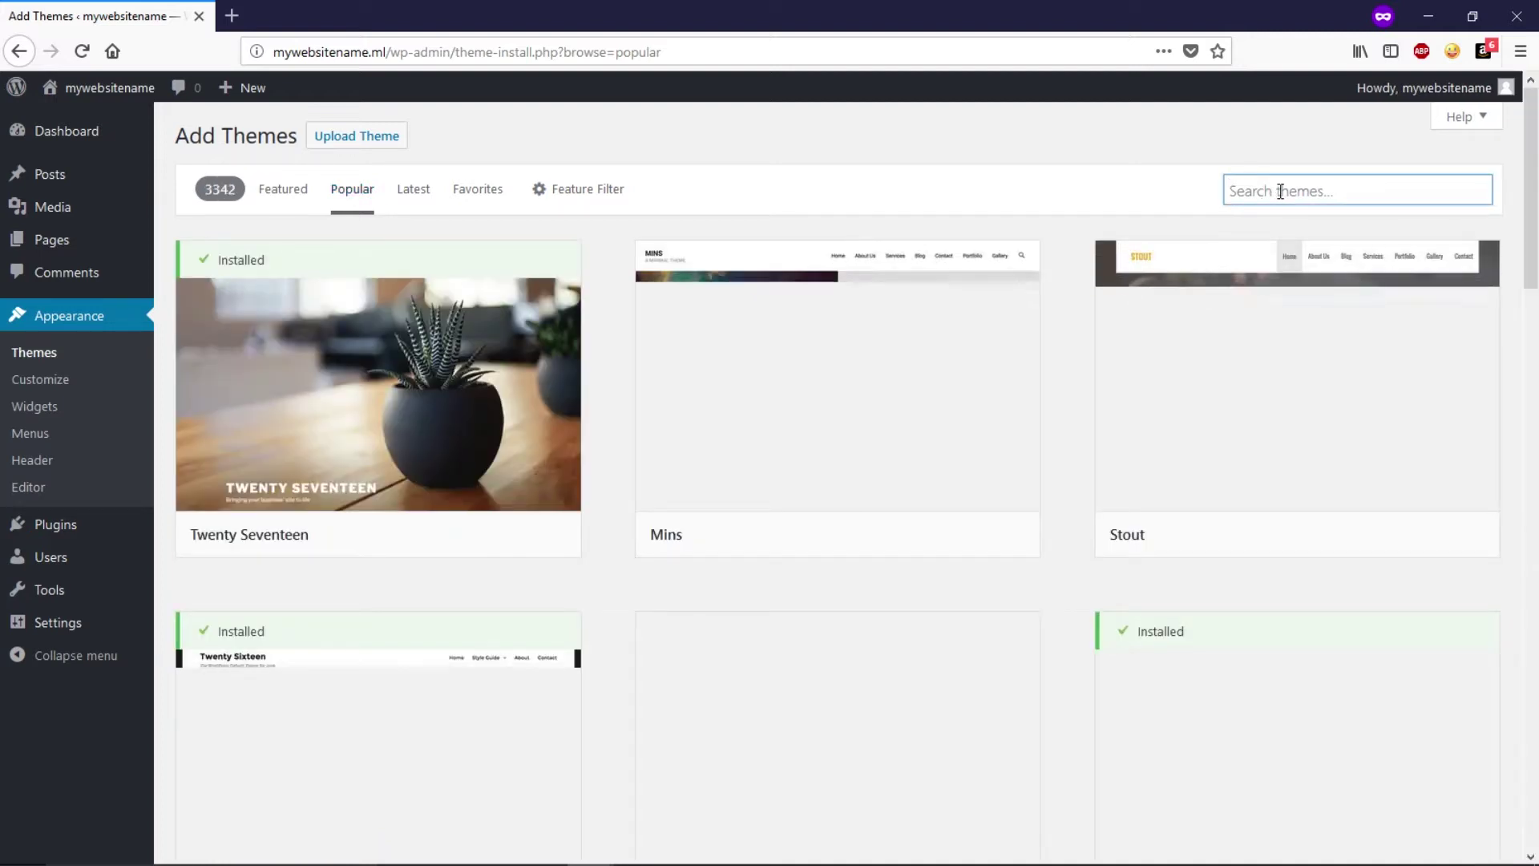
type("blog")
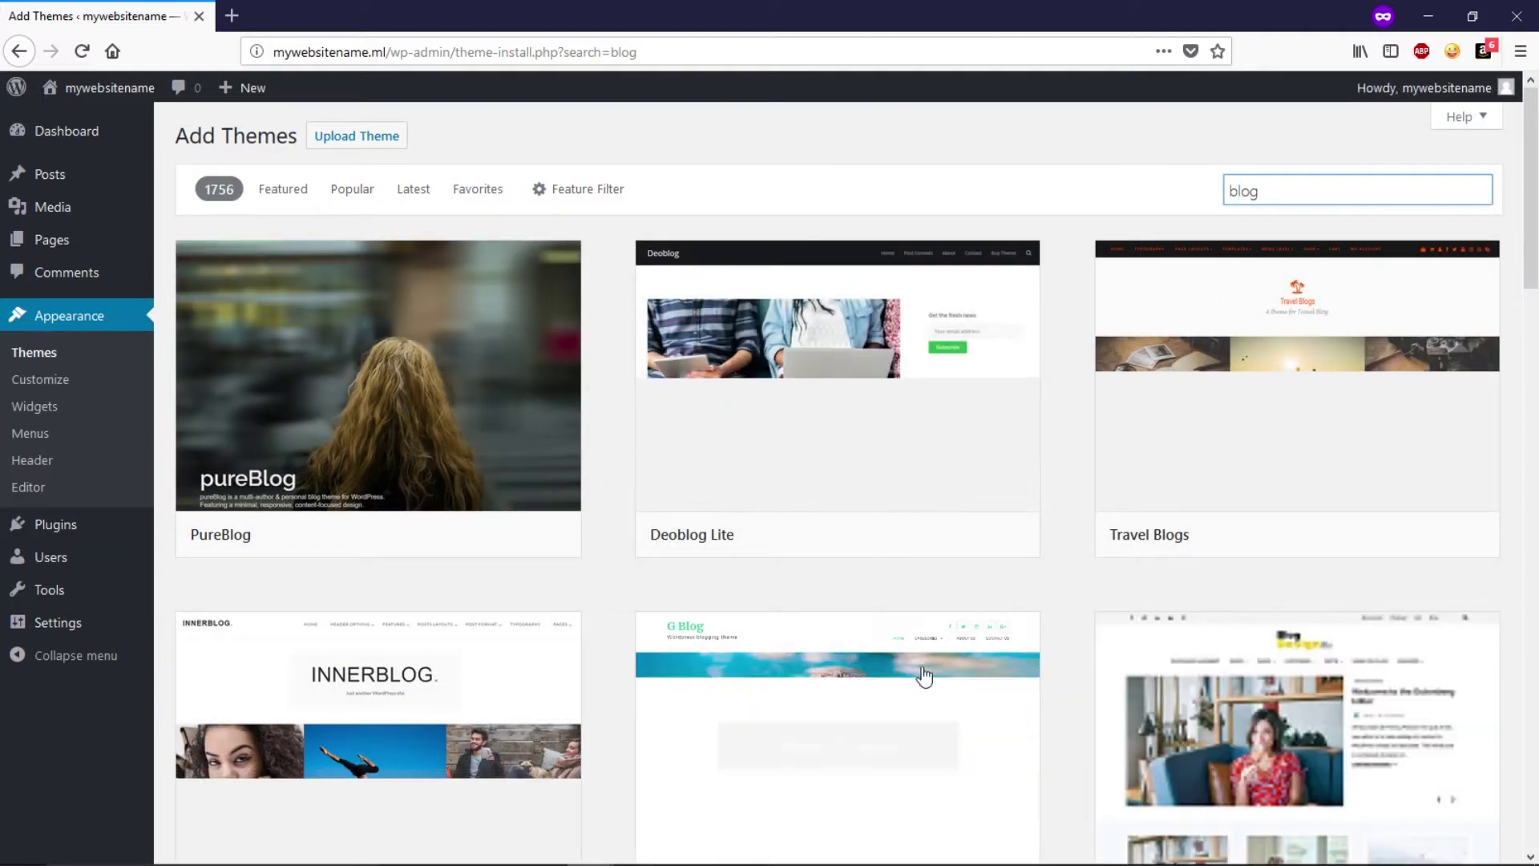
scroll(614, 550, "down", 4)
scroll(616, 548, "up", 4)
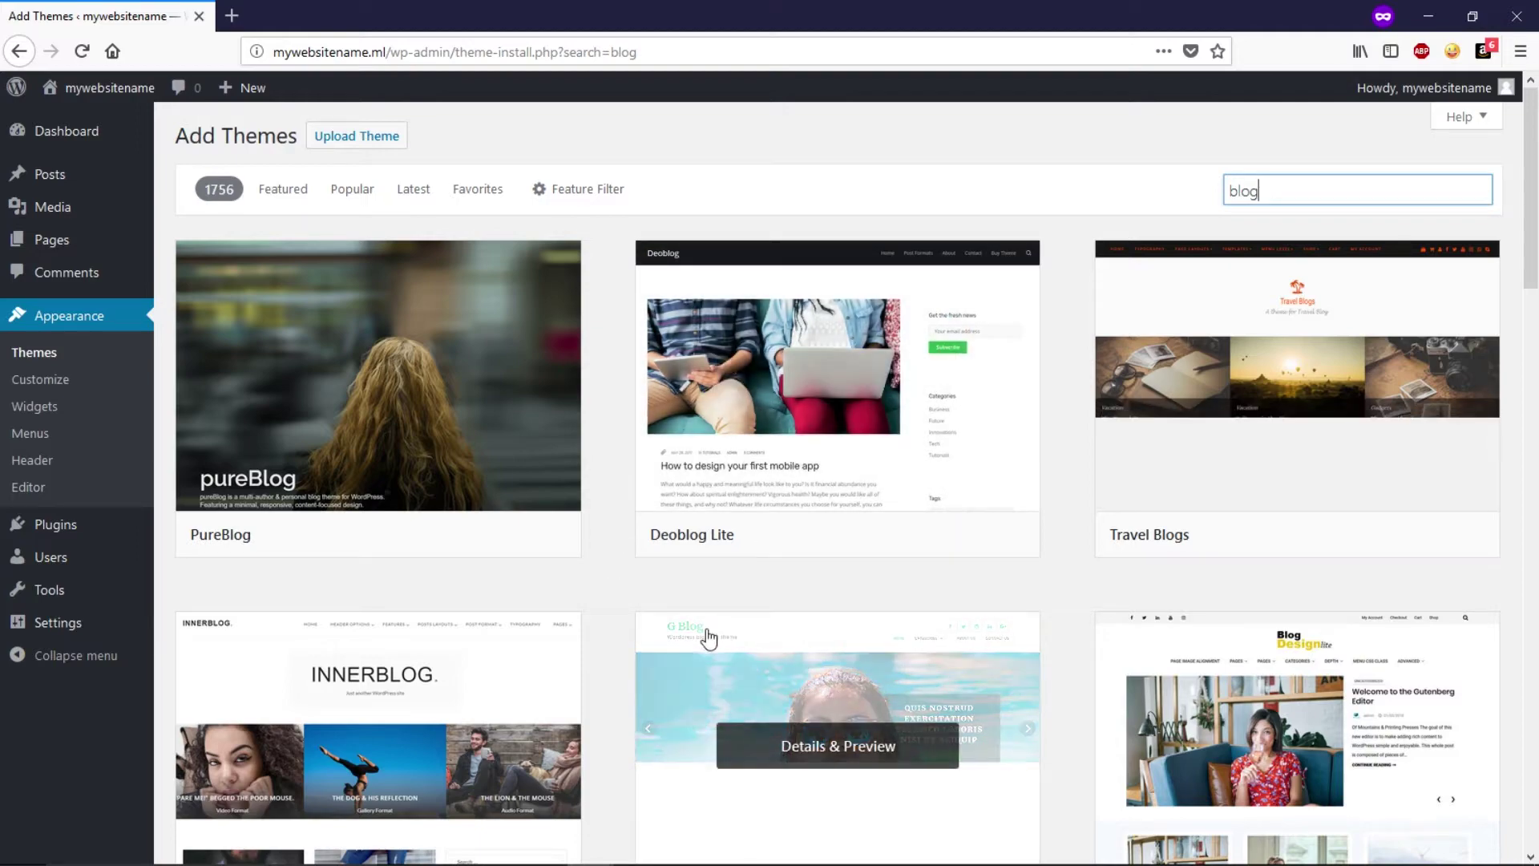
scroll(614, 594, "down", 10)
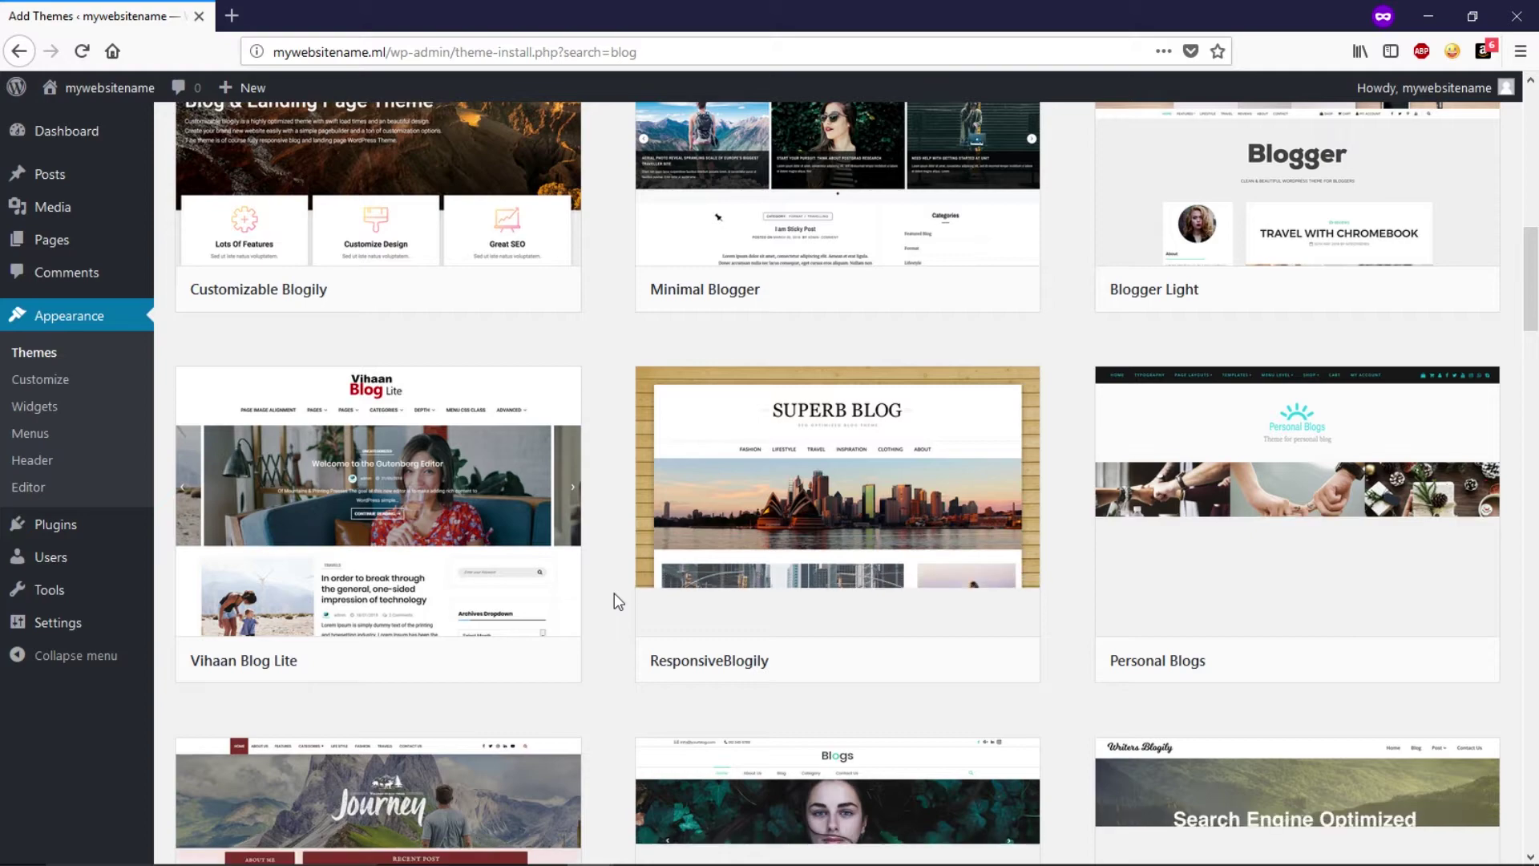
scroll(614, 594, "up", 4)
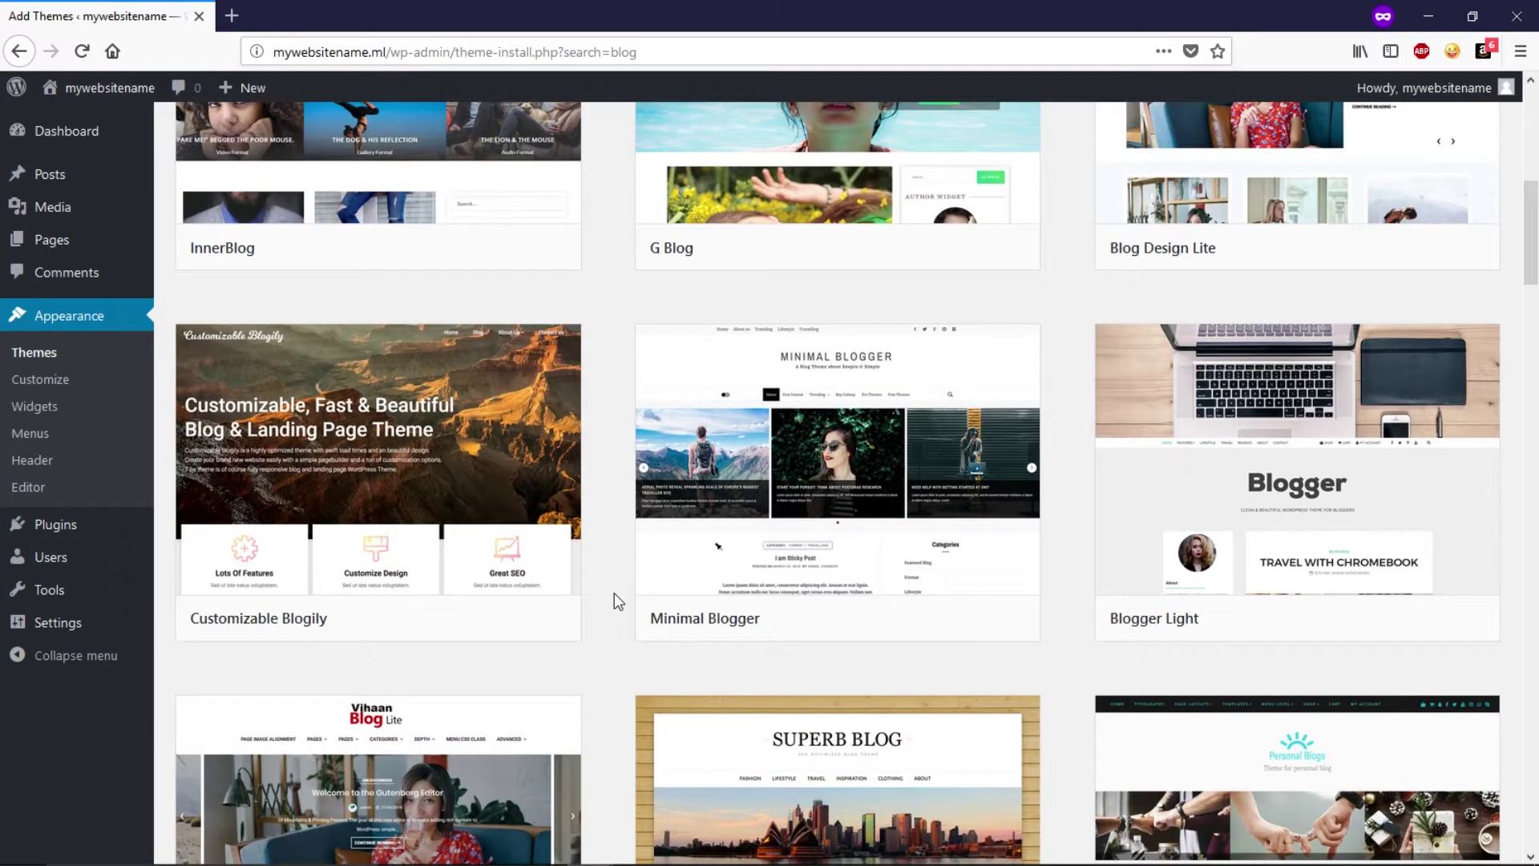
Preview the Blogger Light theme, examine its demo page from header to form elements, and close the preview
left_click(1280, 463)
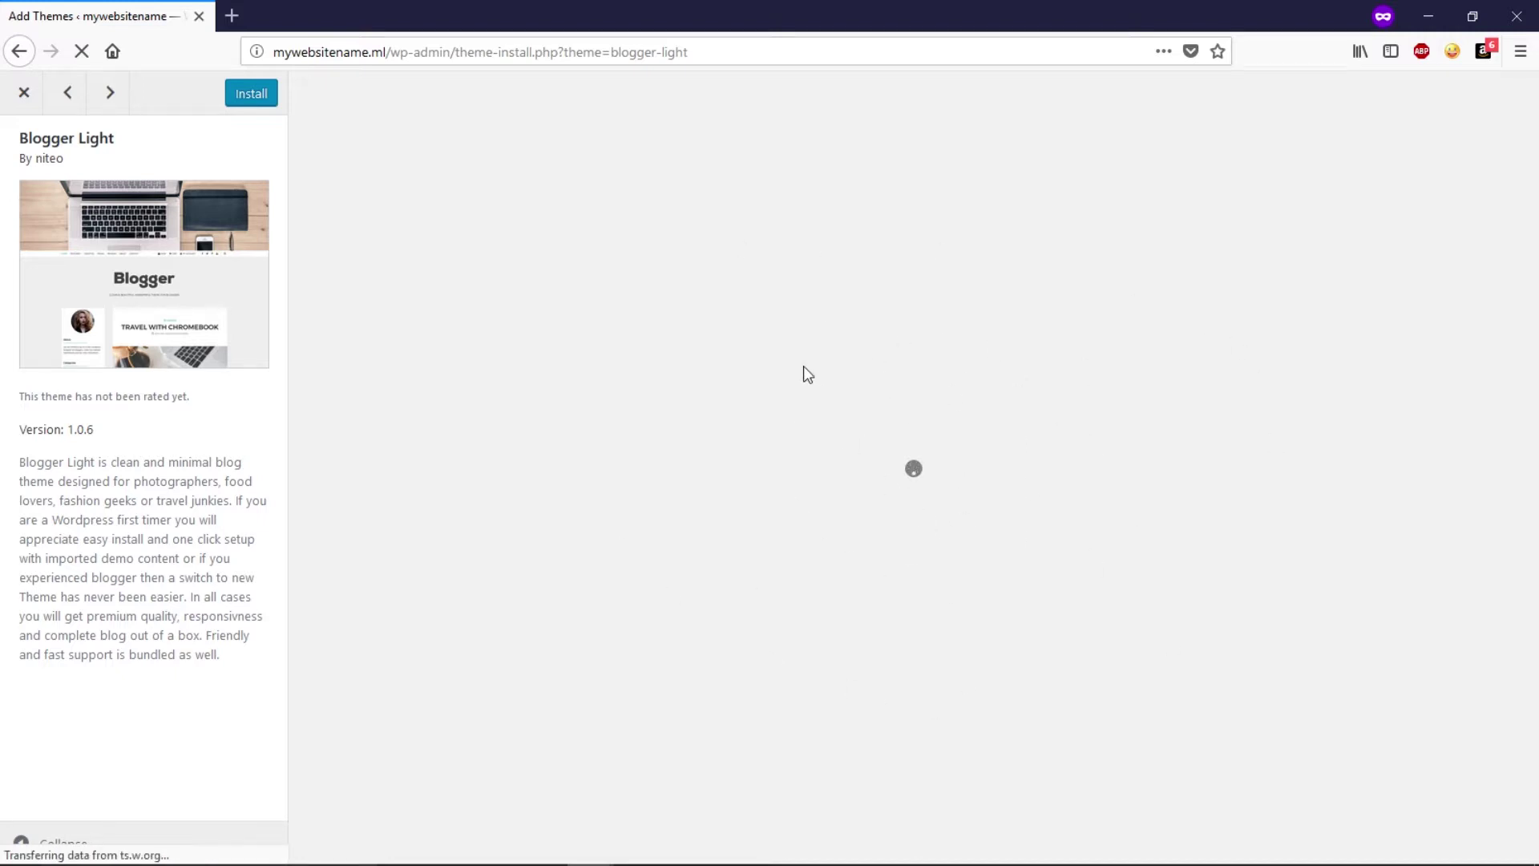
scroll(804, 366, "down", 15)
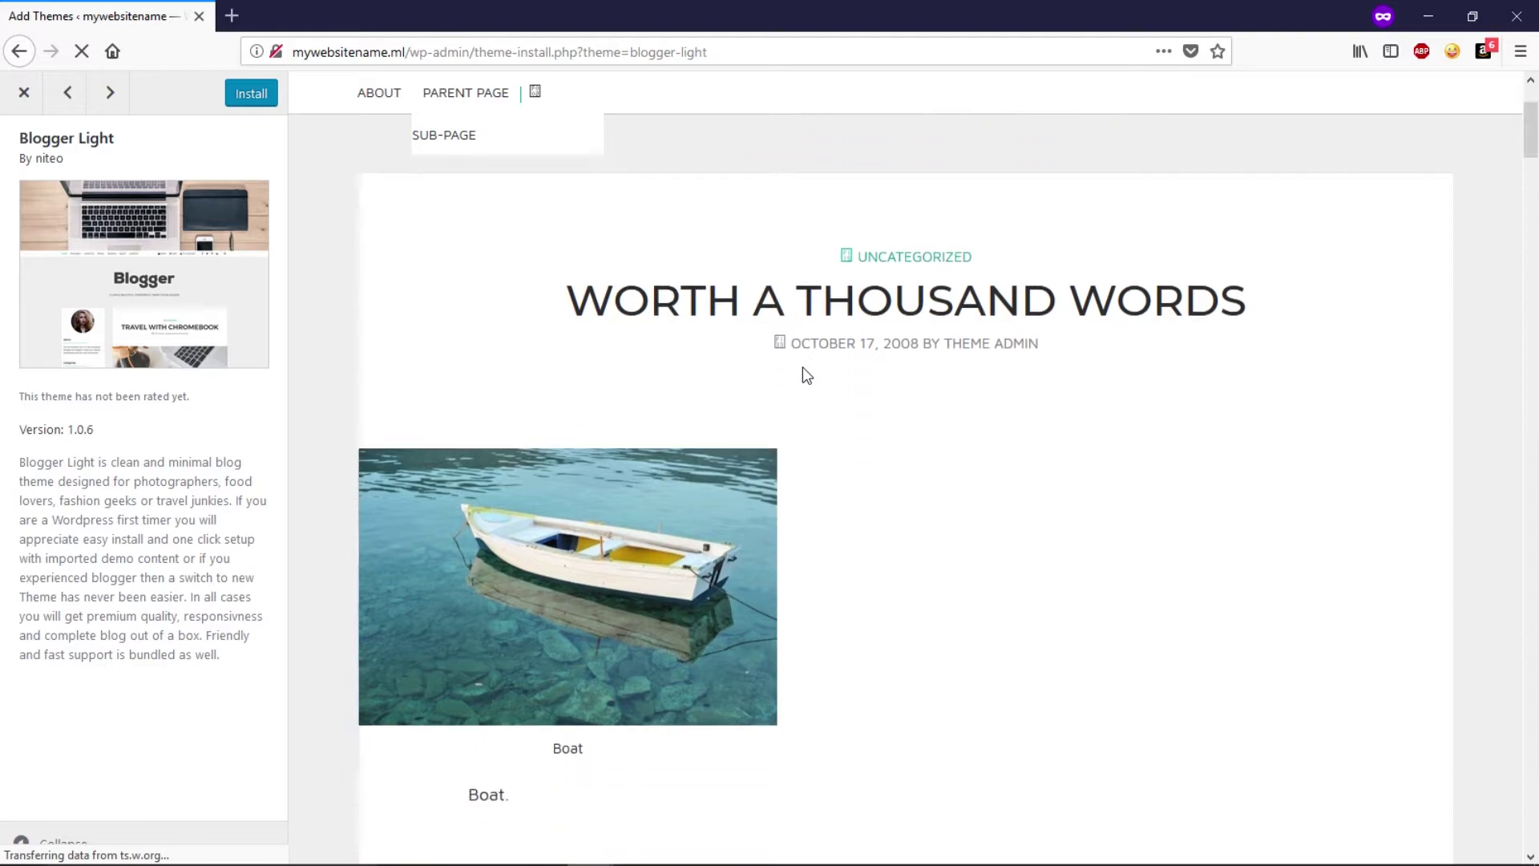
scroll(816, 380, "down", 20)
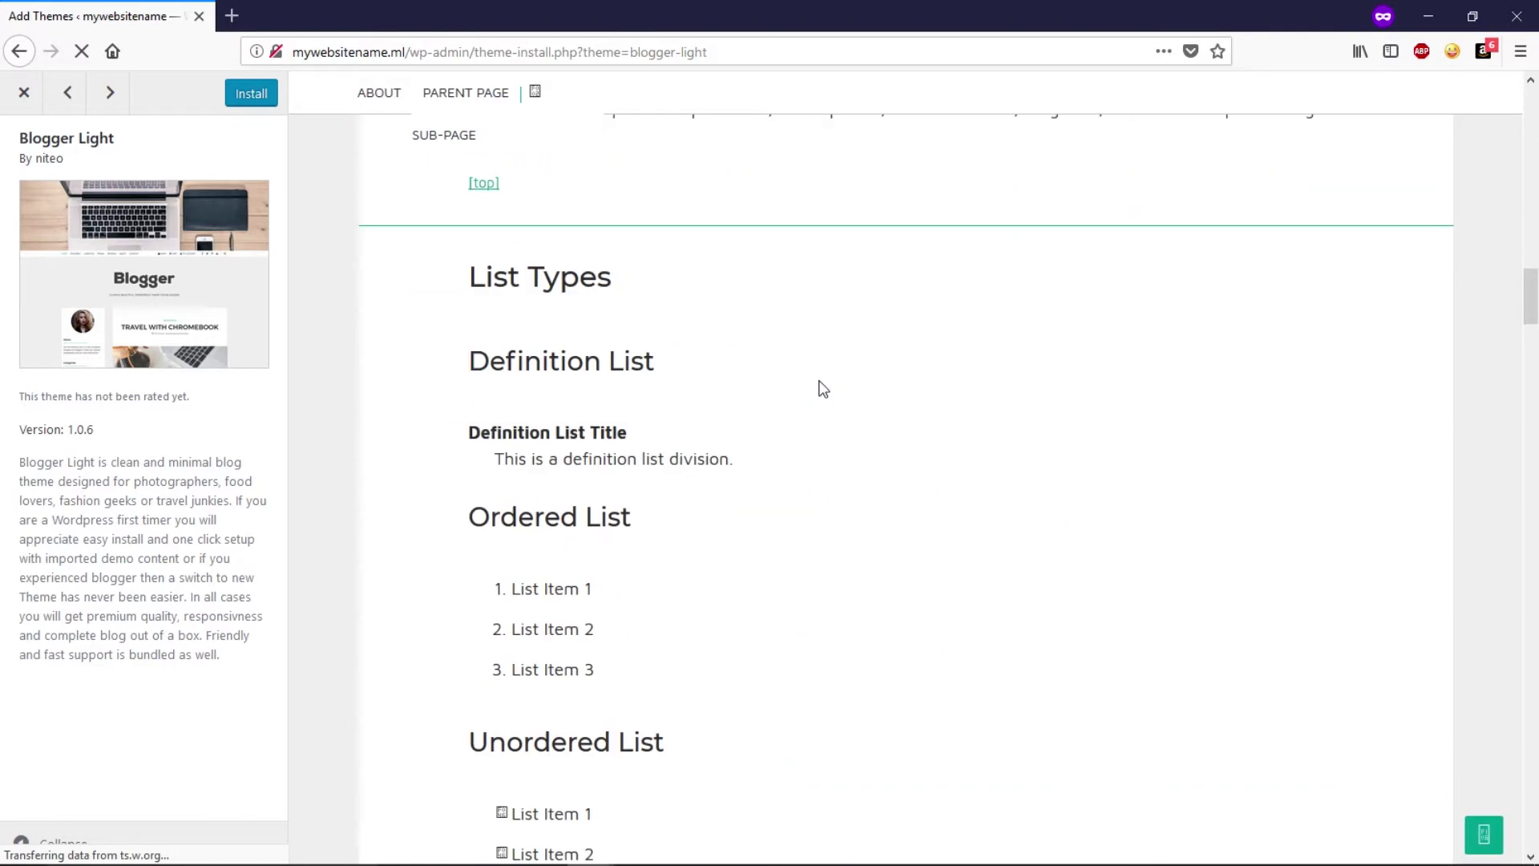
scroll(818, 391, "down", 8)
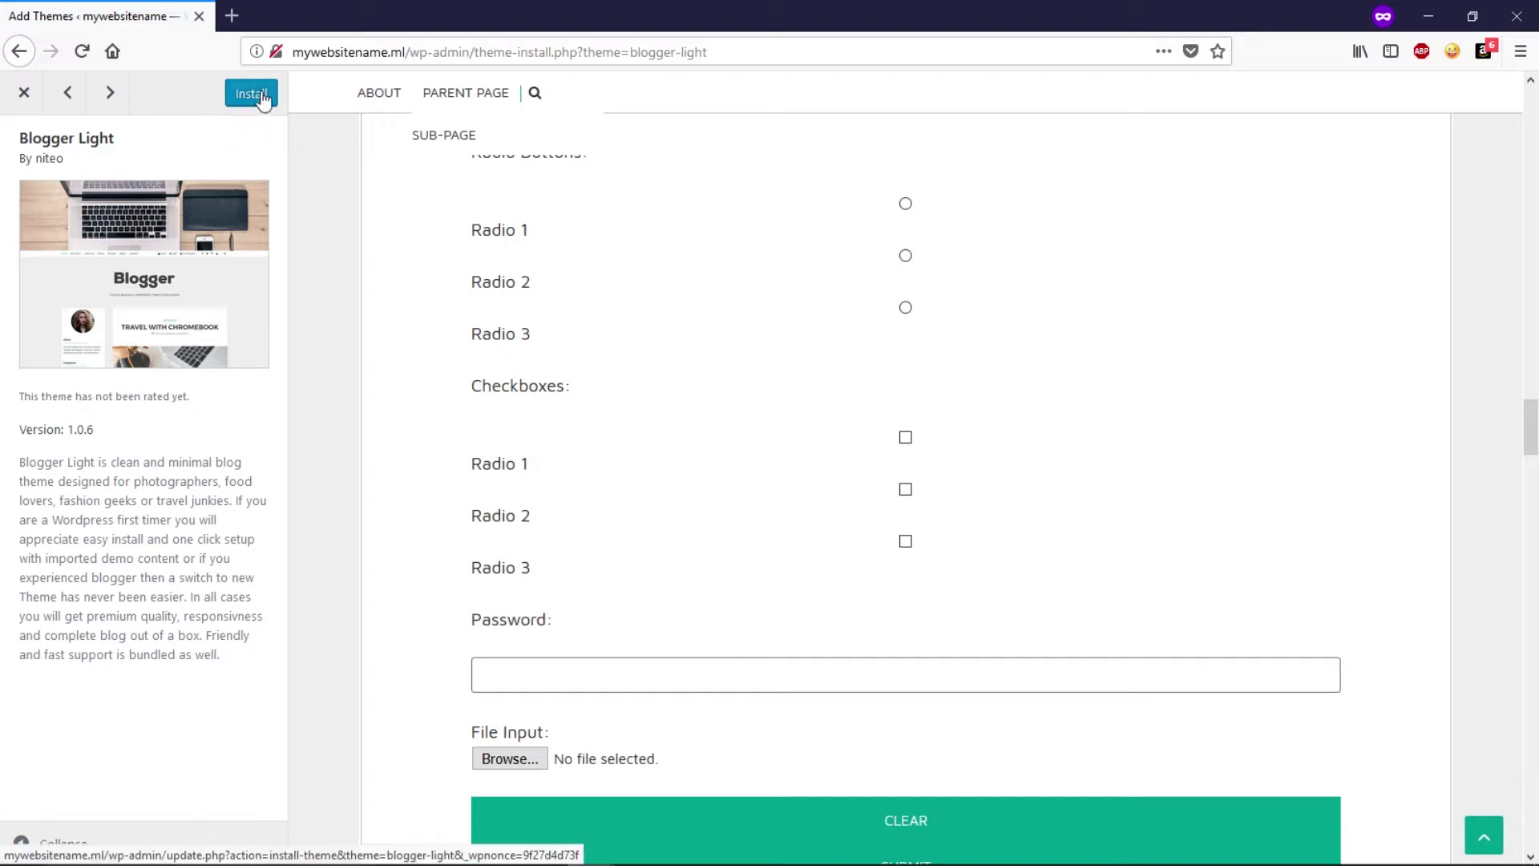
scroll(774, 433, "up", 20)
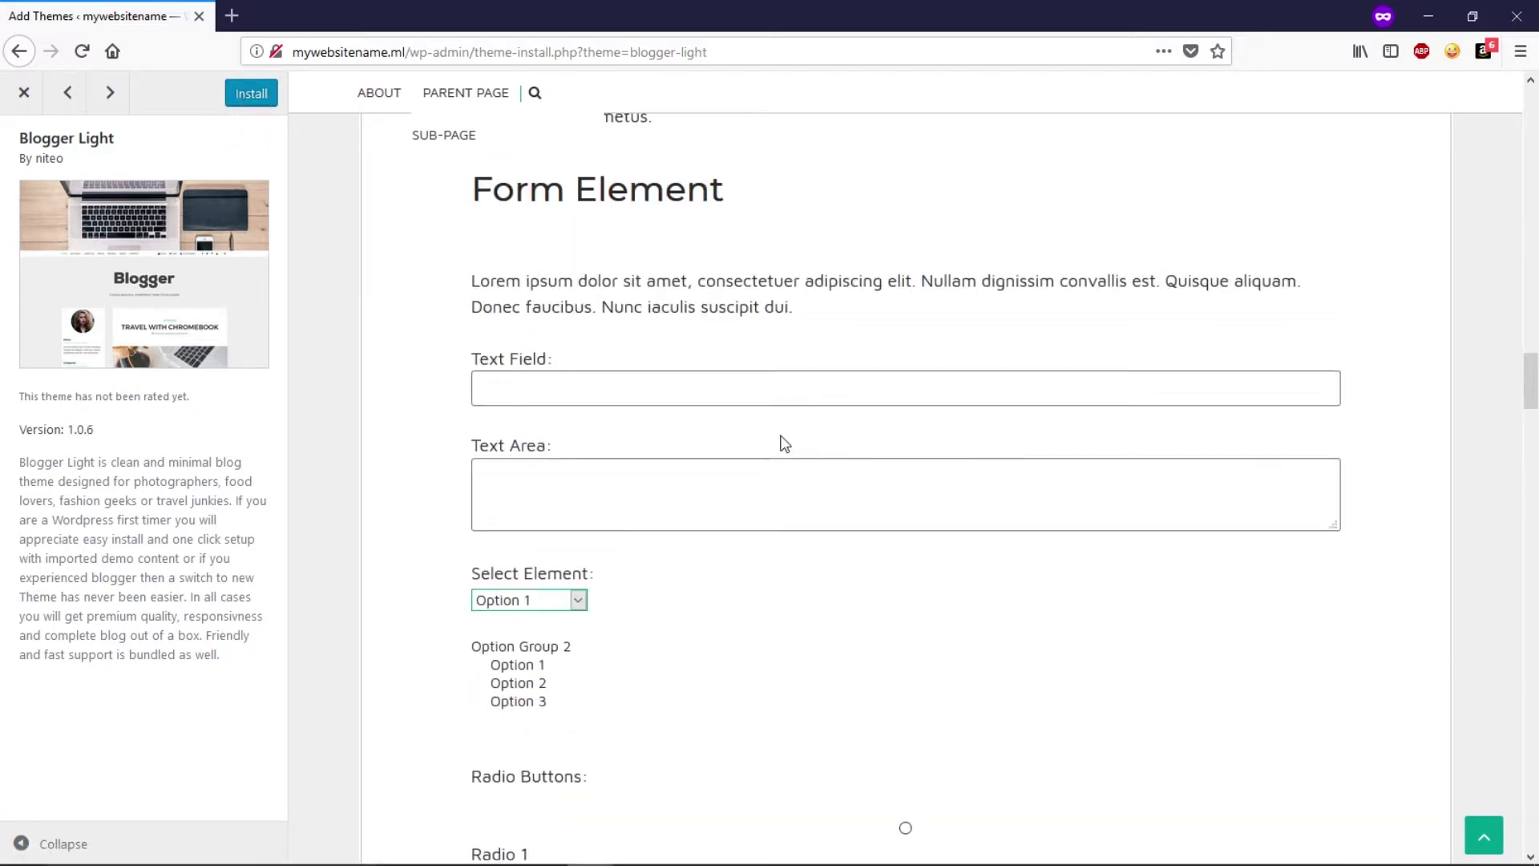
scroll(784, 445, "up", 15)
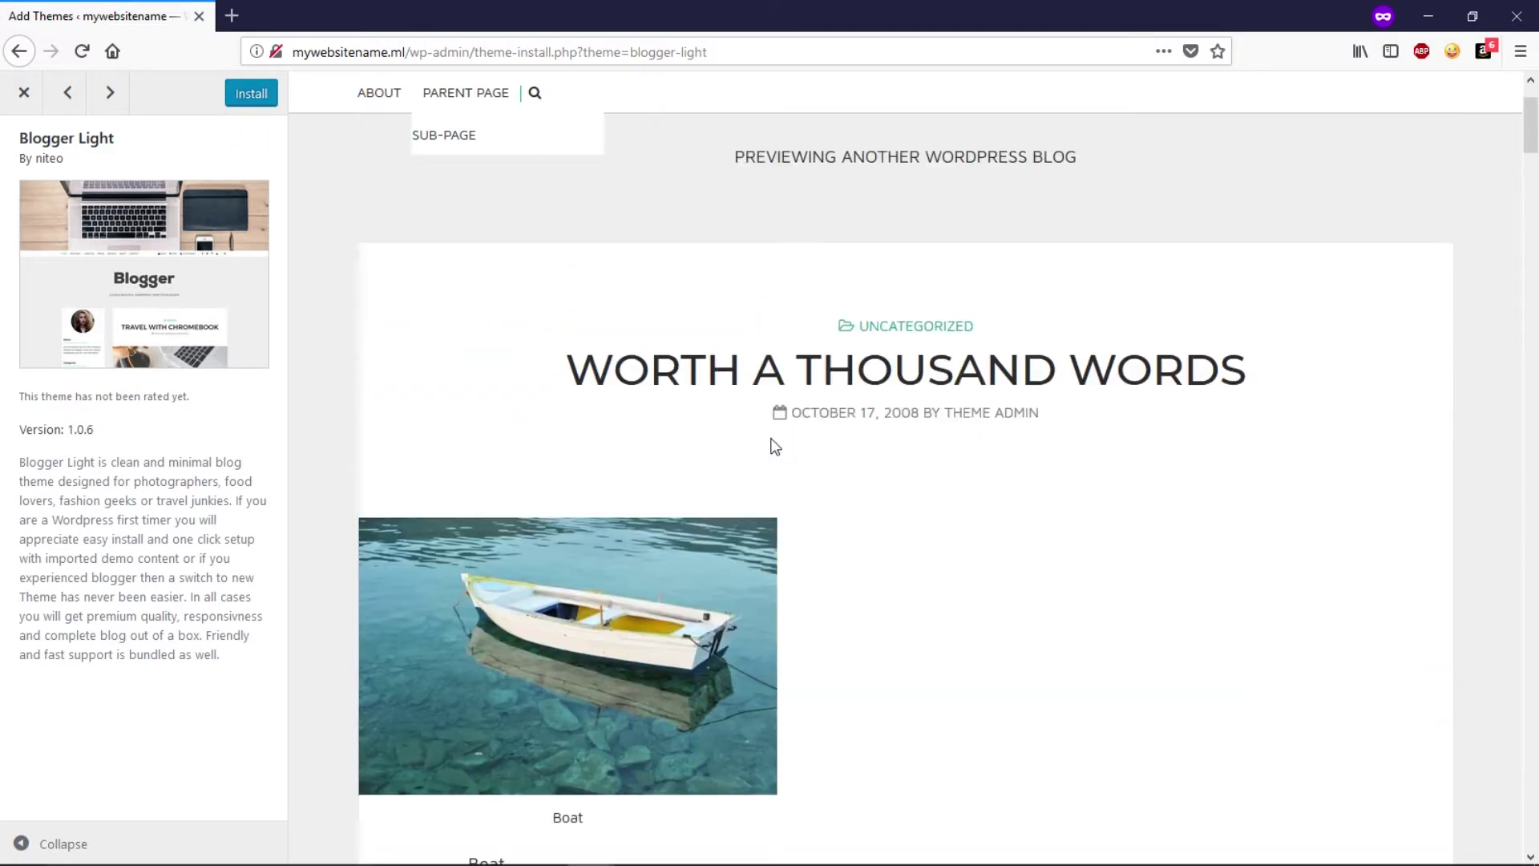
scroll(704, 474, "down", 1)
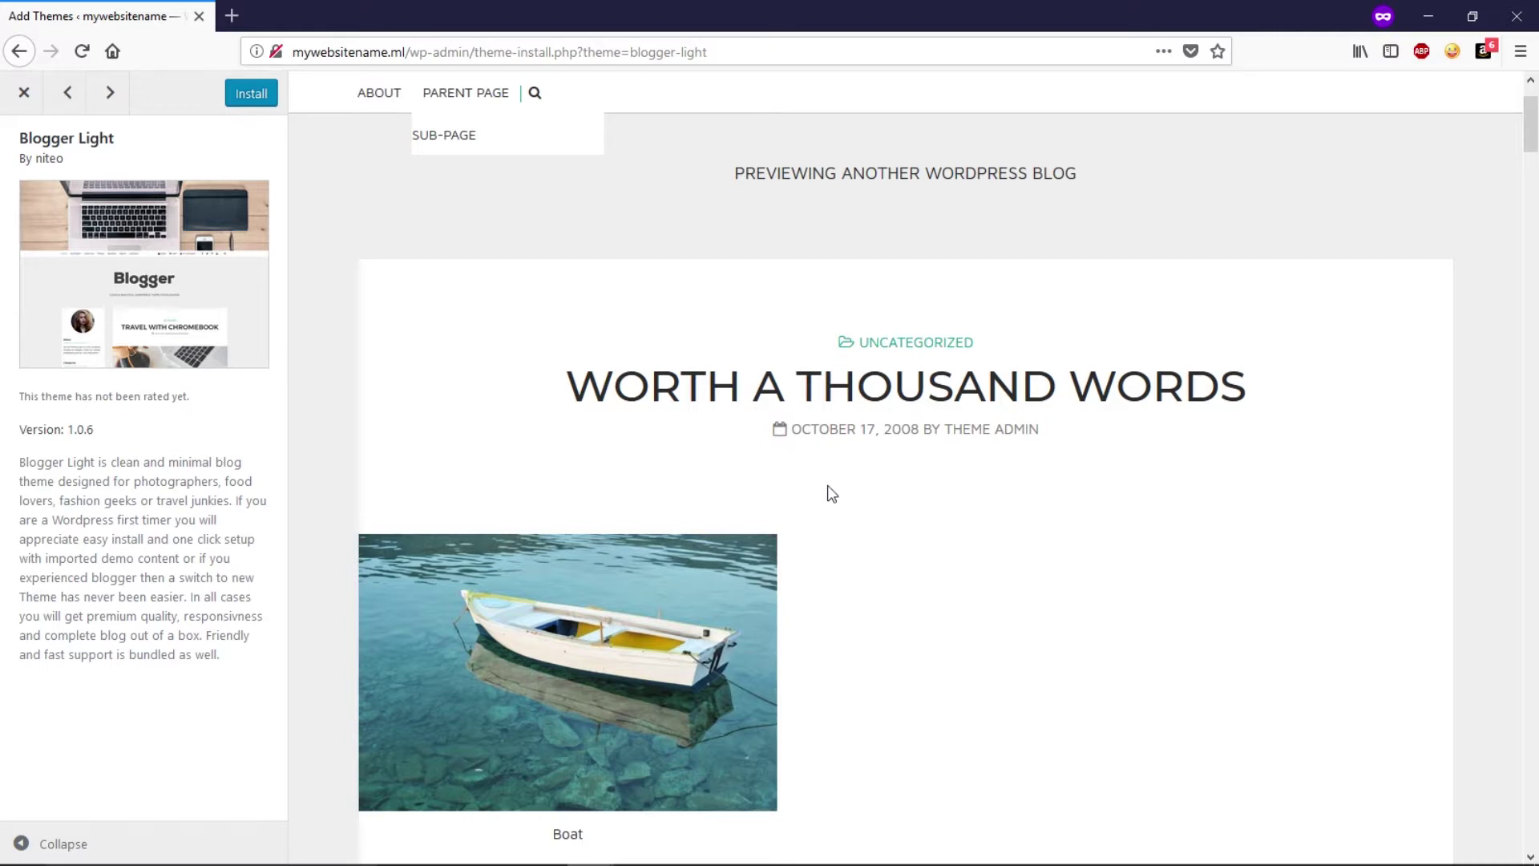
scroll(832, 493, "down", 20)
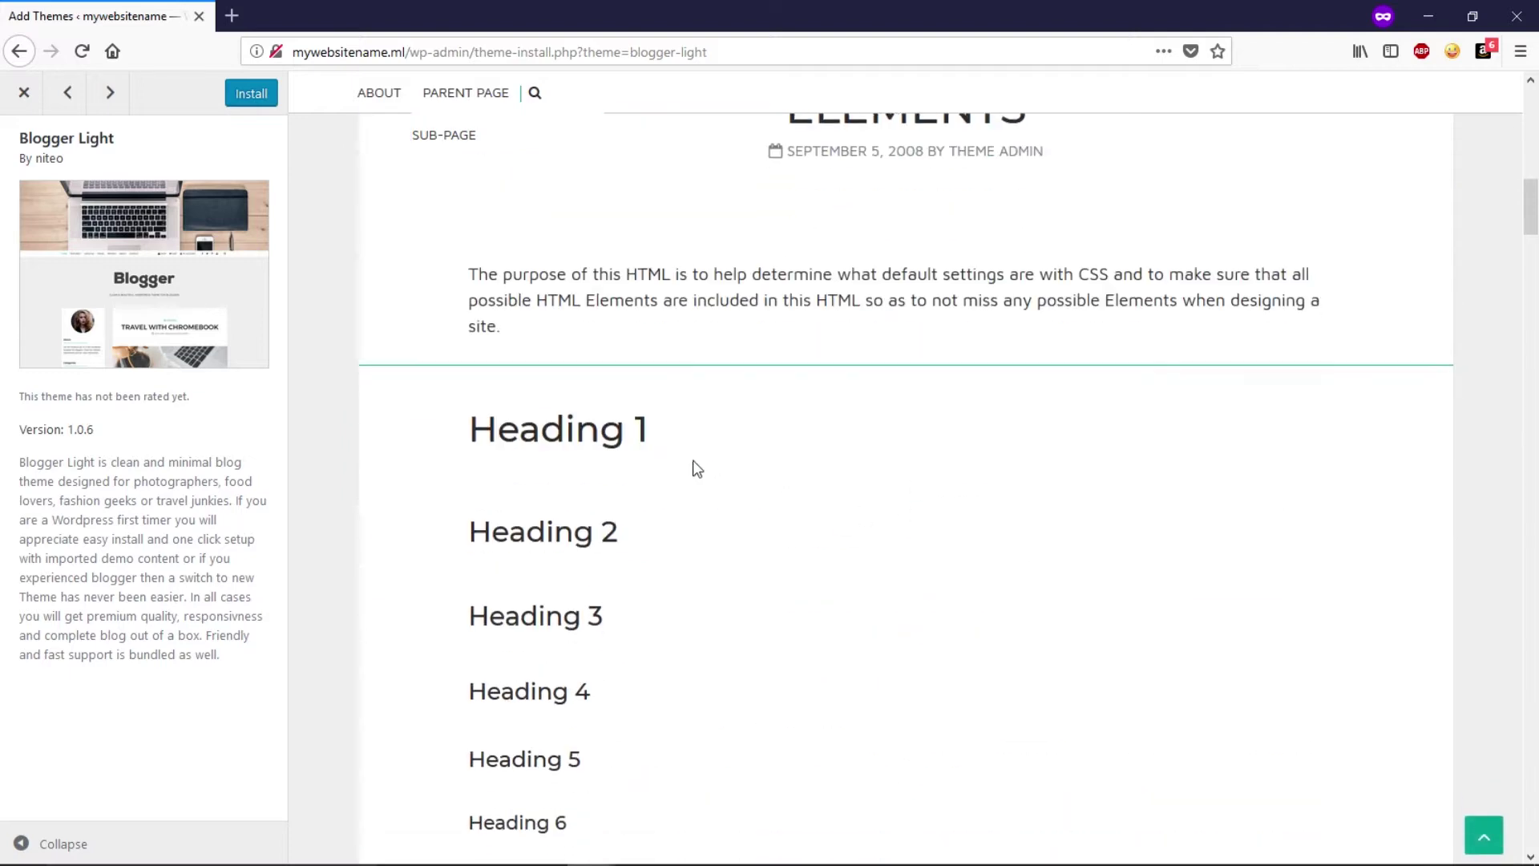
scroll(692, 467, "down", 15)
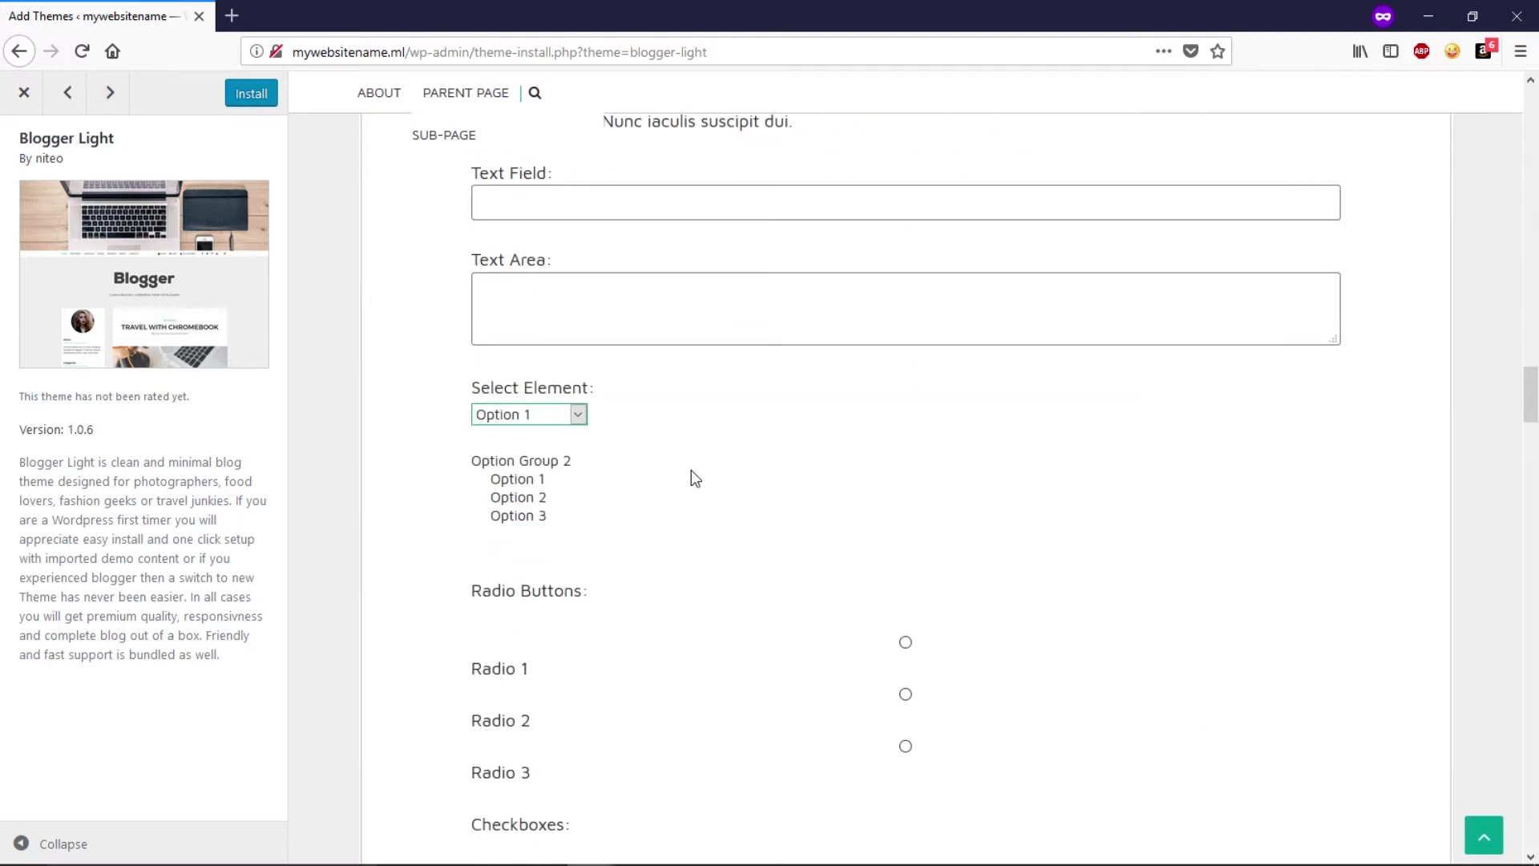
right_click(691, 470)
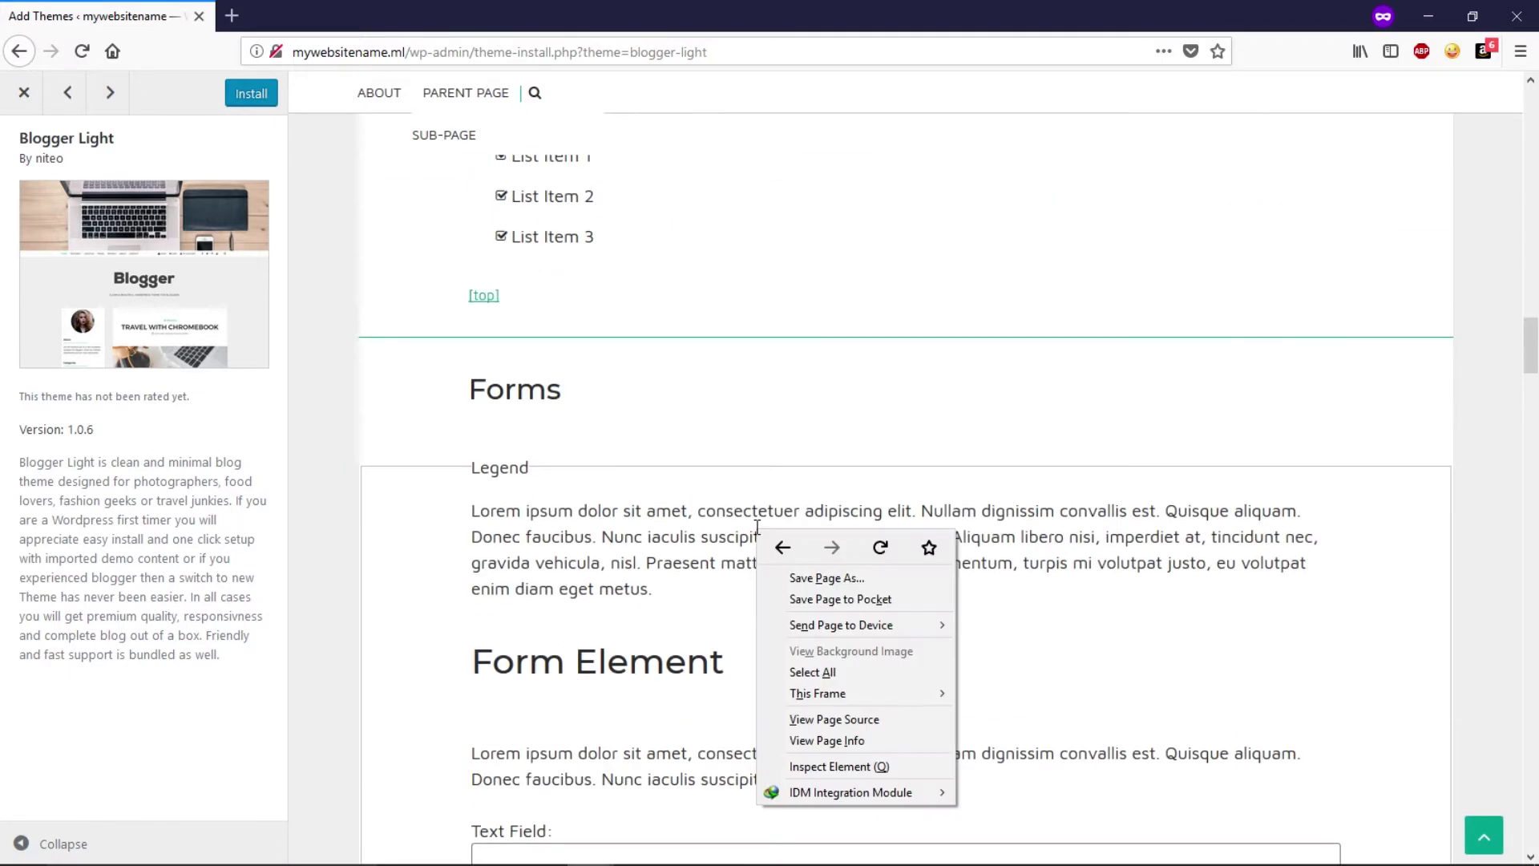
left_click(604, 450)
scroll(734, 524, "up", 15)
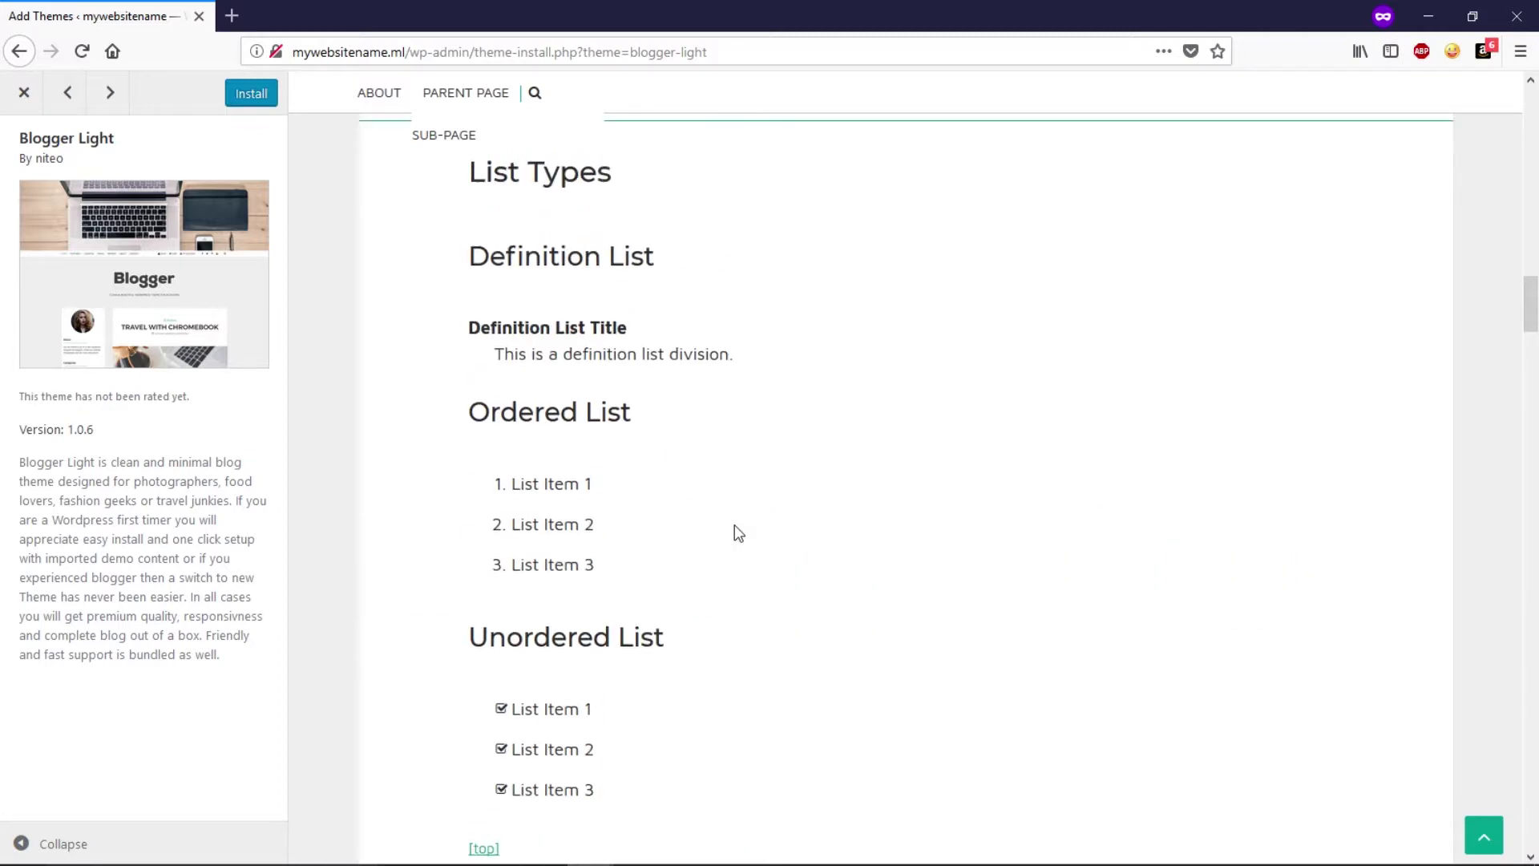
scroll(736, 525, "up", 8)
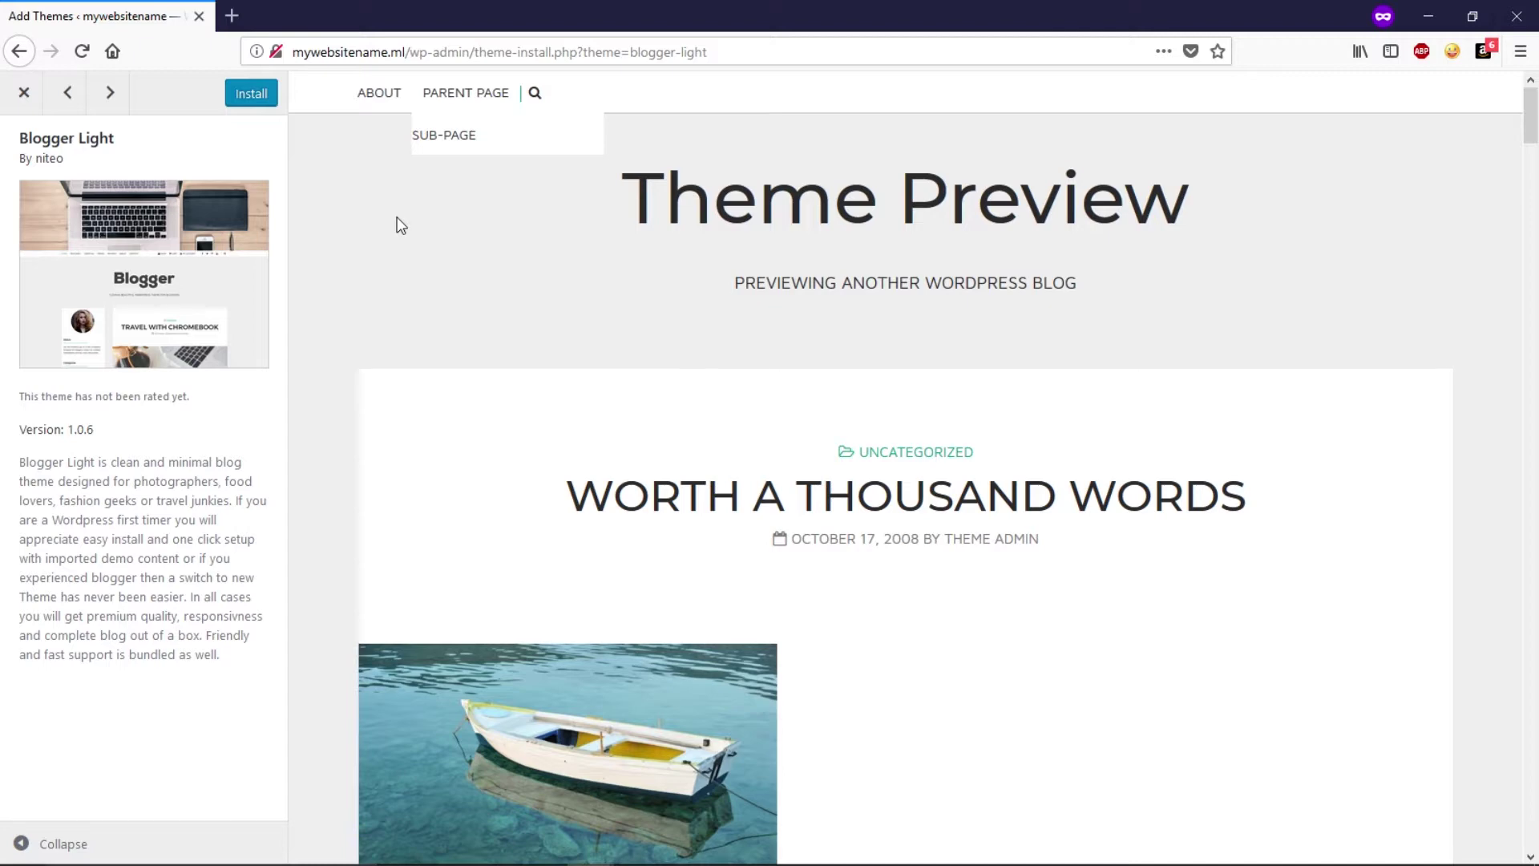
left_click(22, 100)
Search the theme catalogue for "astra", and install and activate the Astra theme
scroll(794, 409, "up", 8)
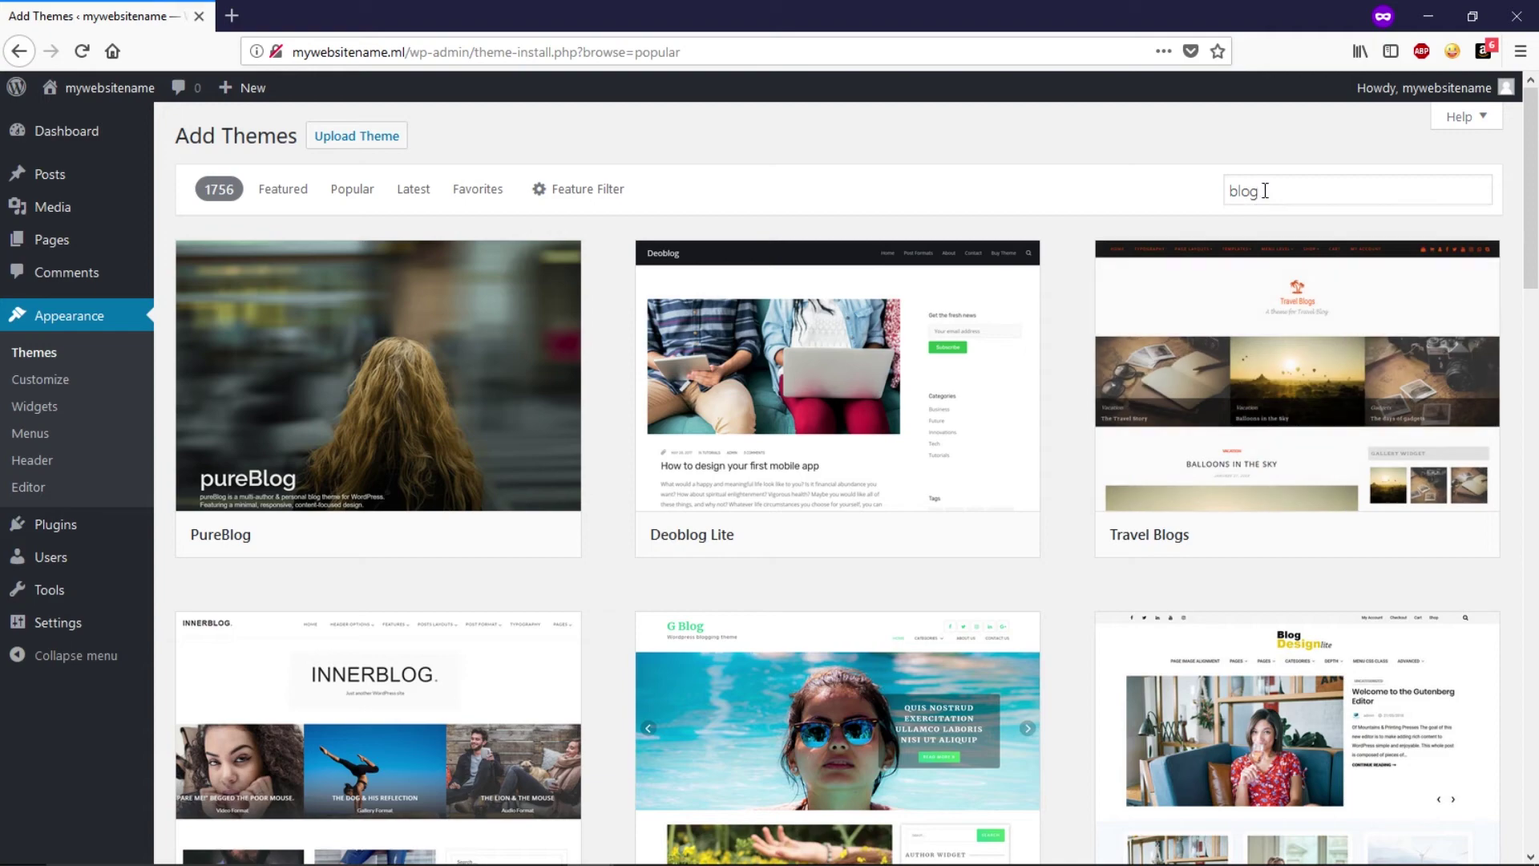
left_click_drag(1262, 190, 1193, 189)
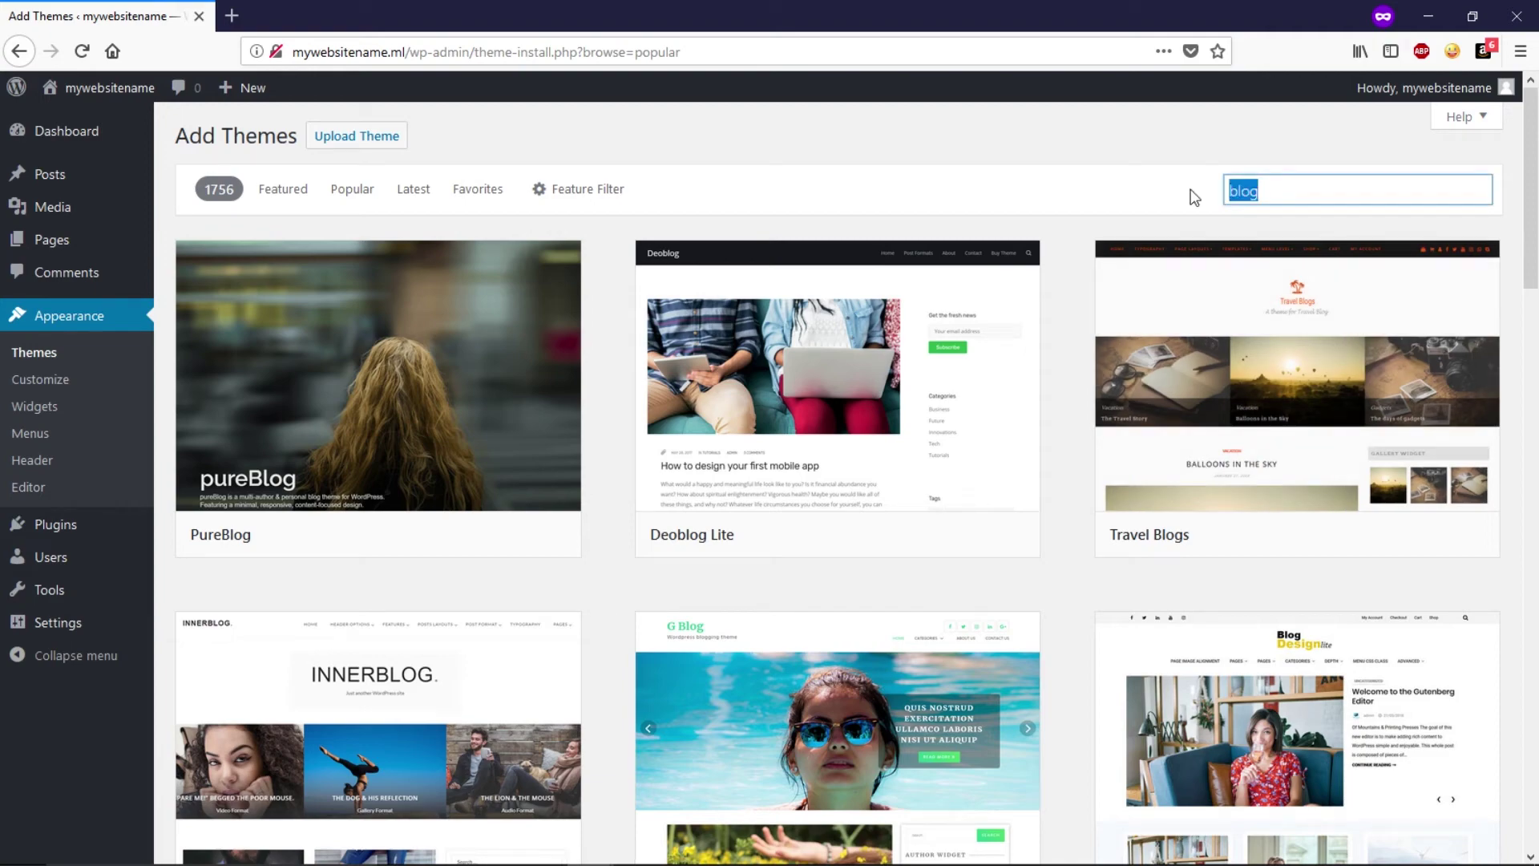
type("astra")
mouse_move(402, 392)
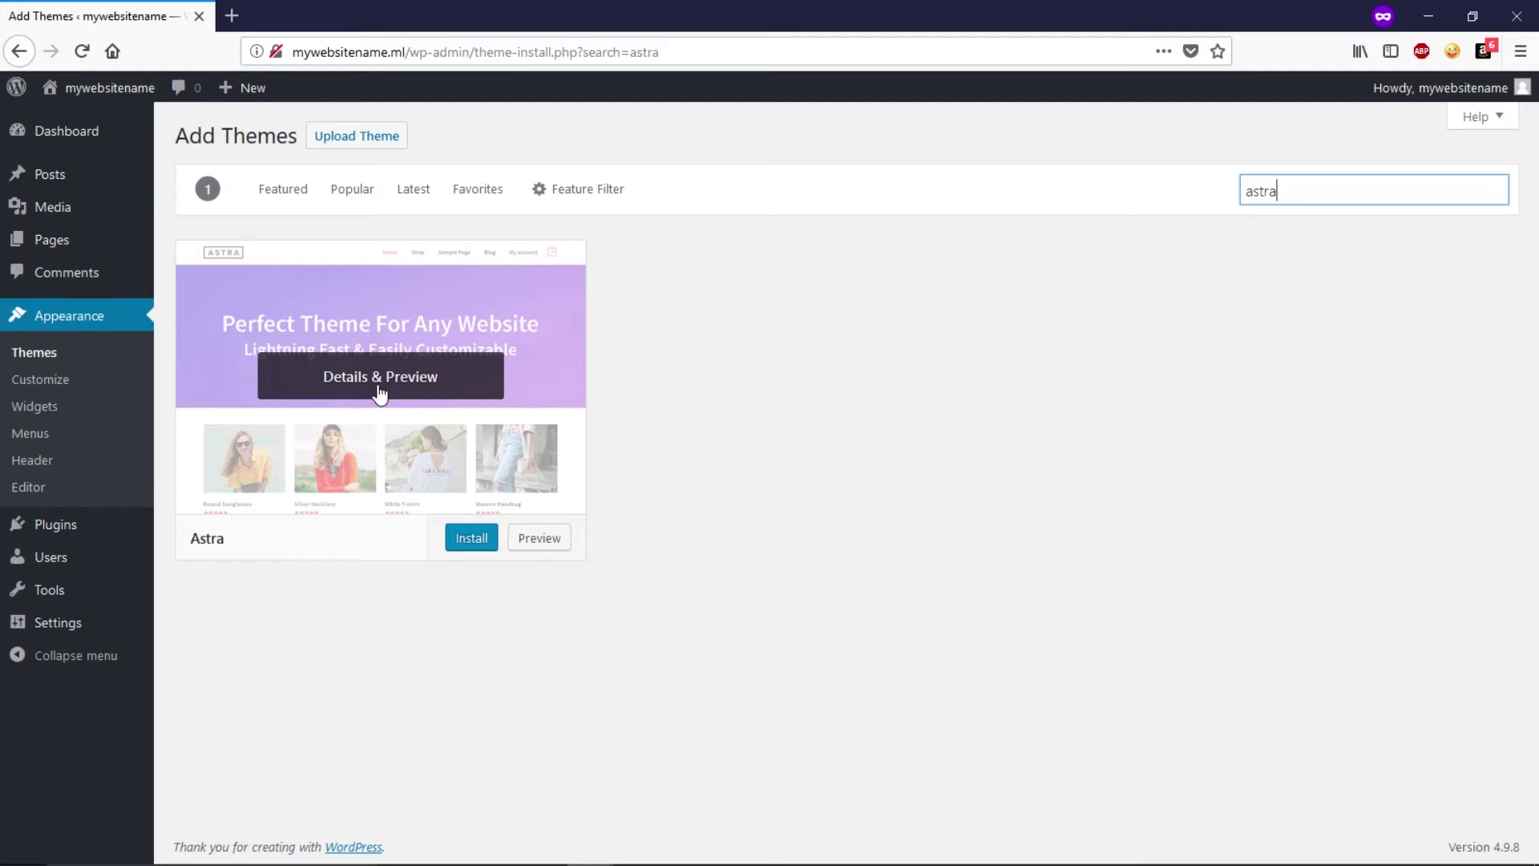
left_click(472, 548)
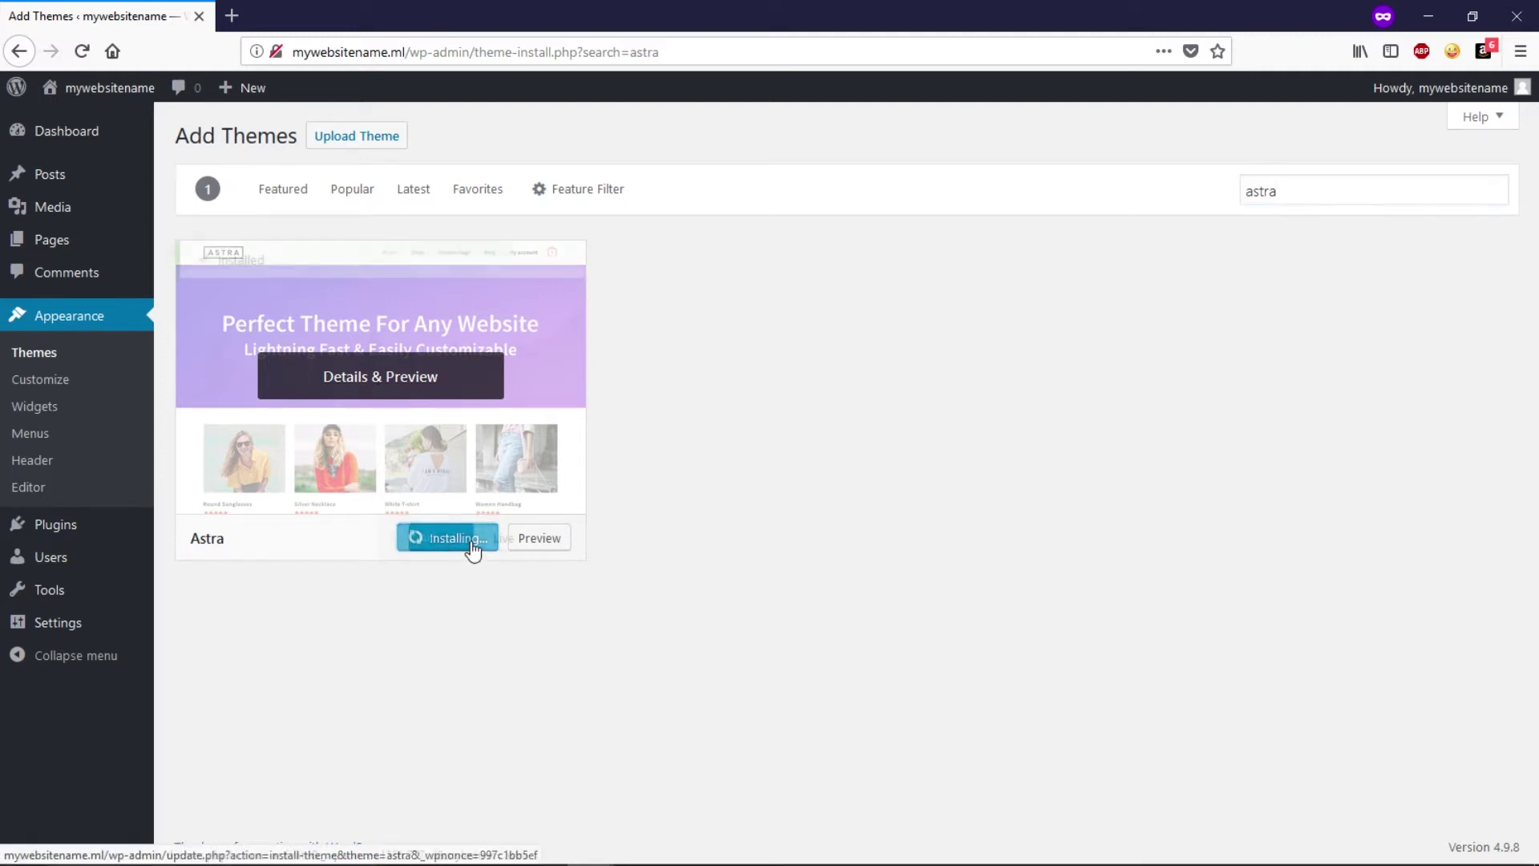
left_click(430, 552)
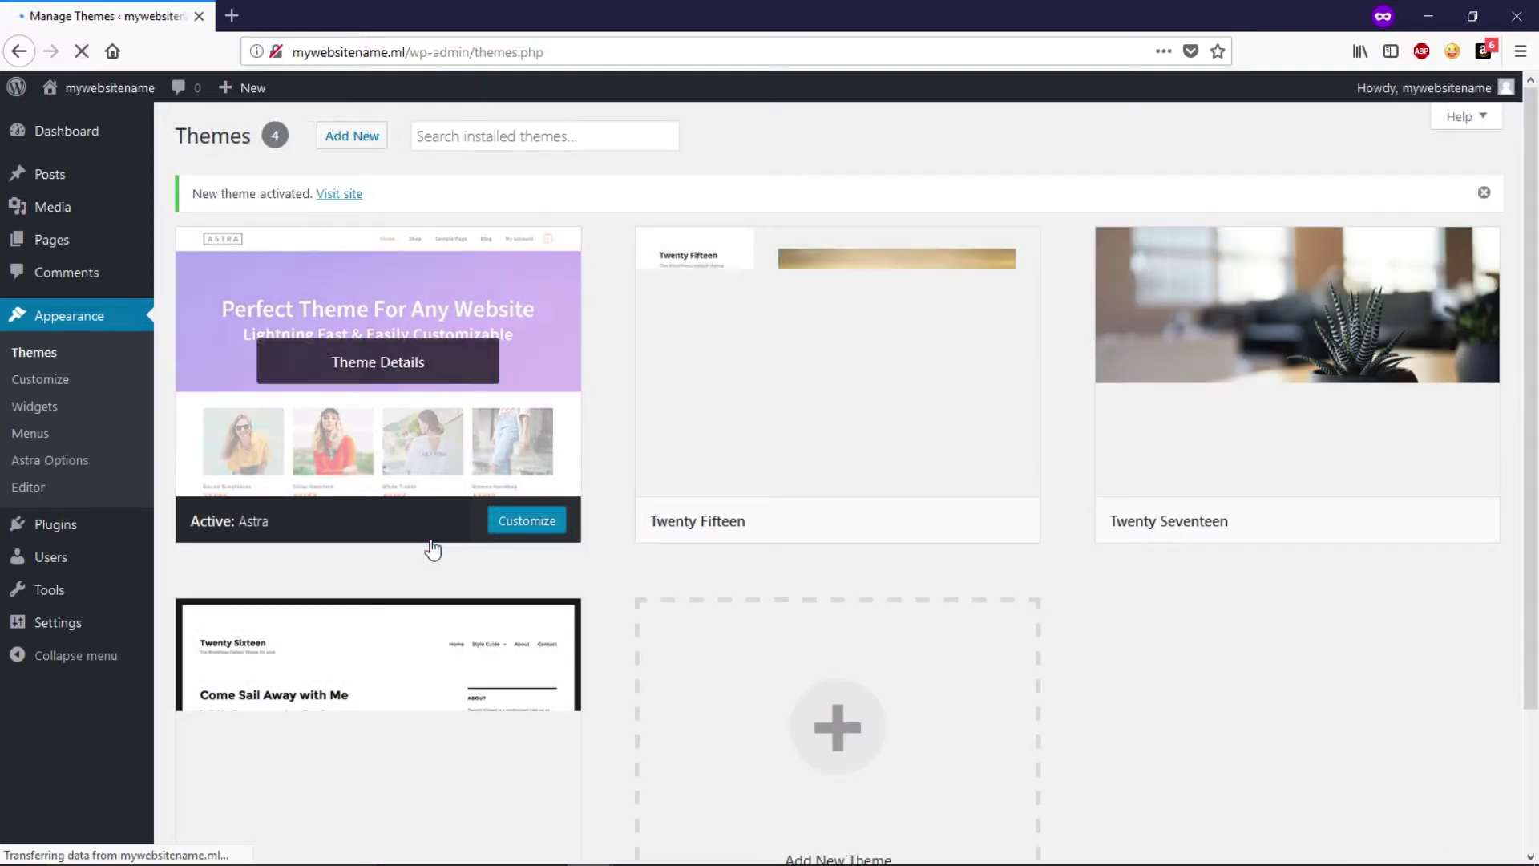
View the live site in a new browser tab to check how the active theme looks, and close that tab
mouse_move(79, 106)
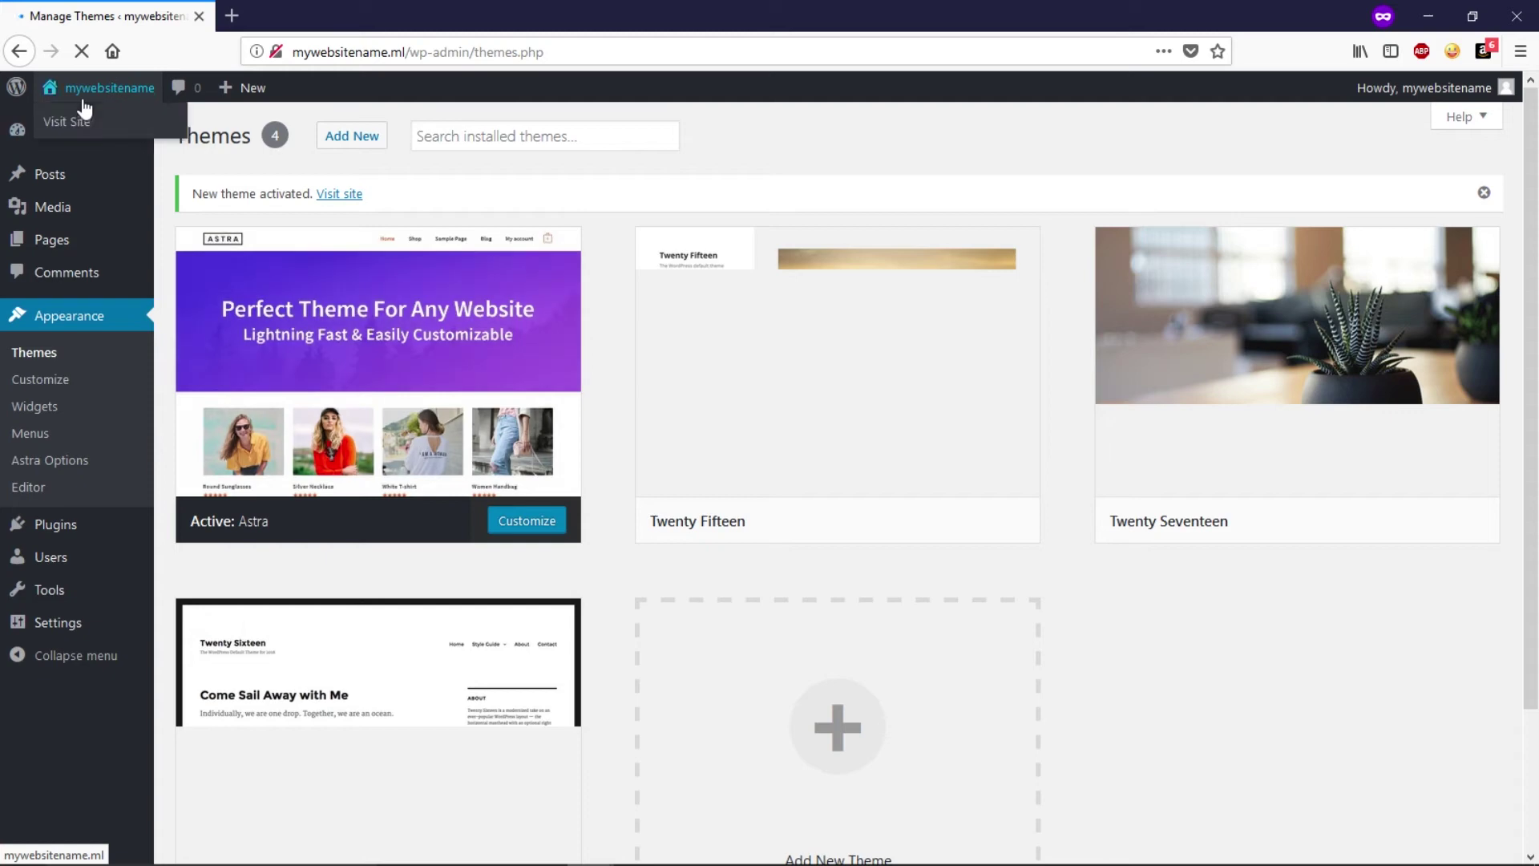
right_click(81, 127)
left_click(96, 139)
left_click(330, 10)
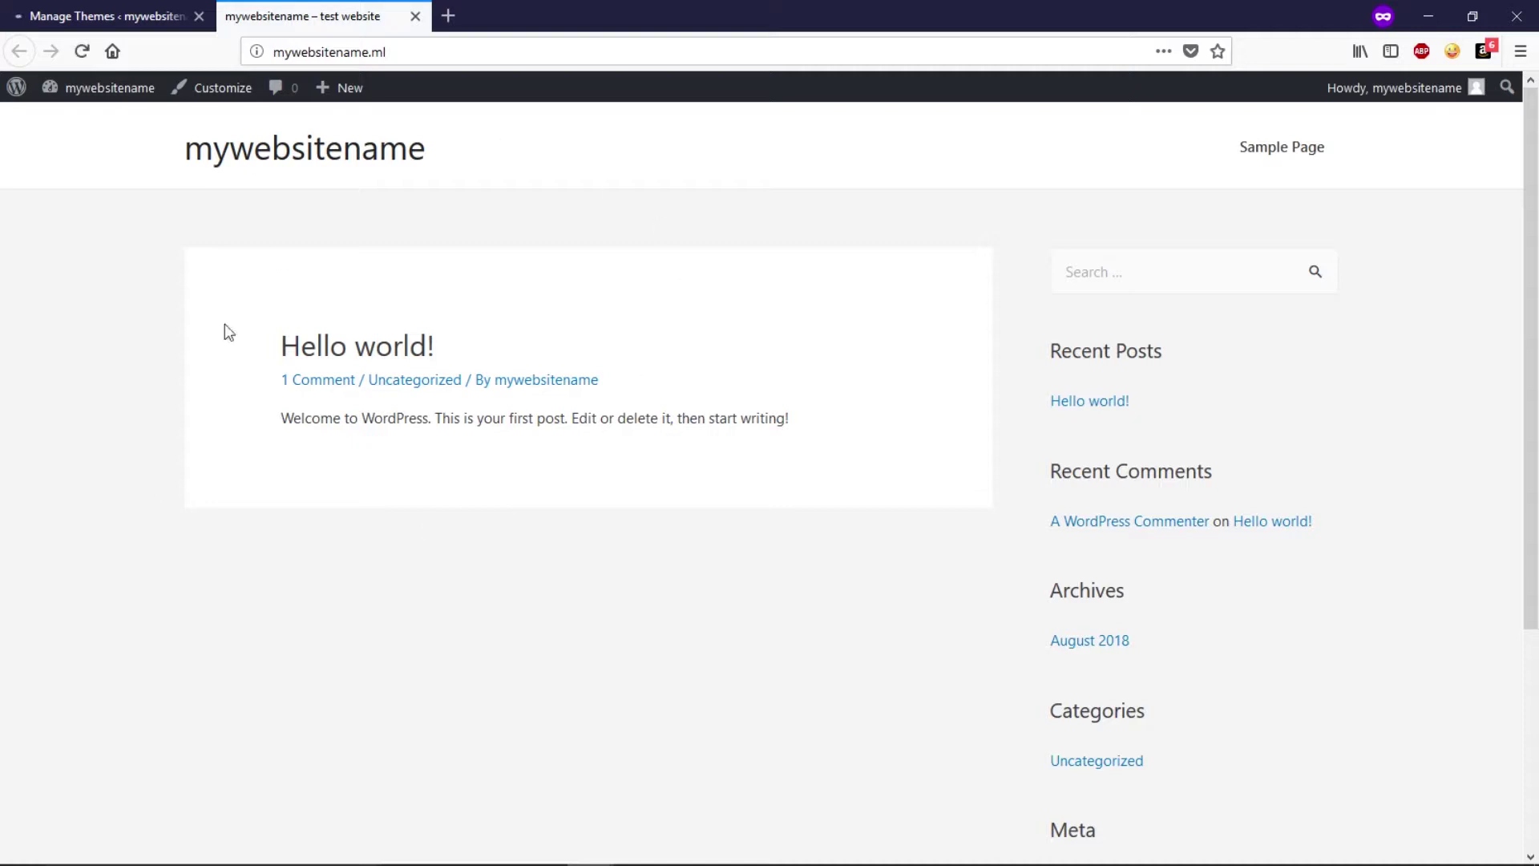
scroll(508, 598, "down", 5)
scroll(469, 553, "up", 5)
left_click(416, 16)
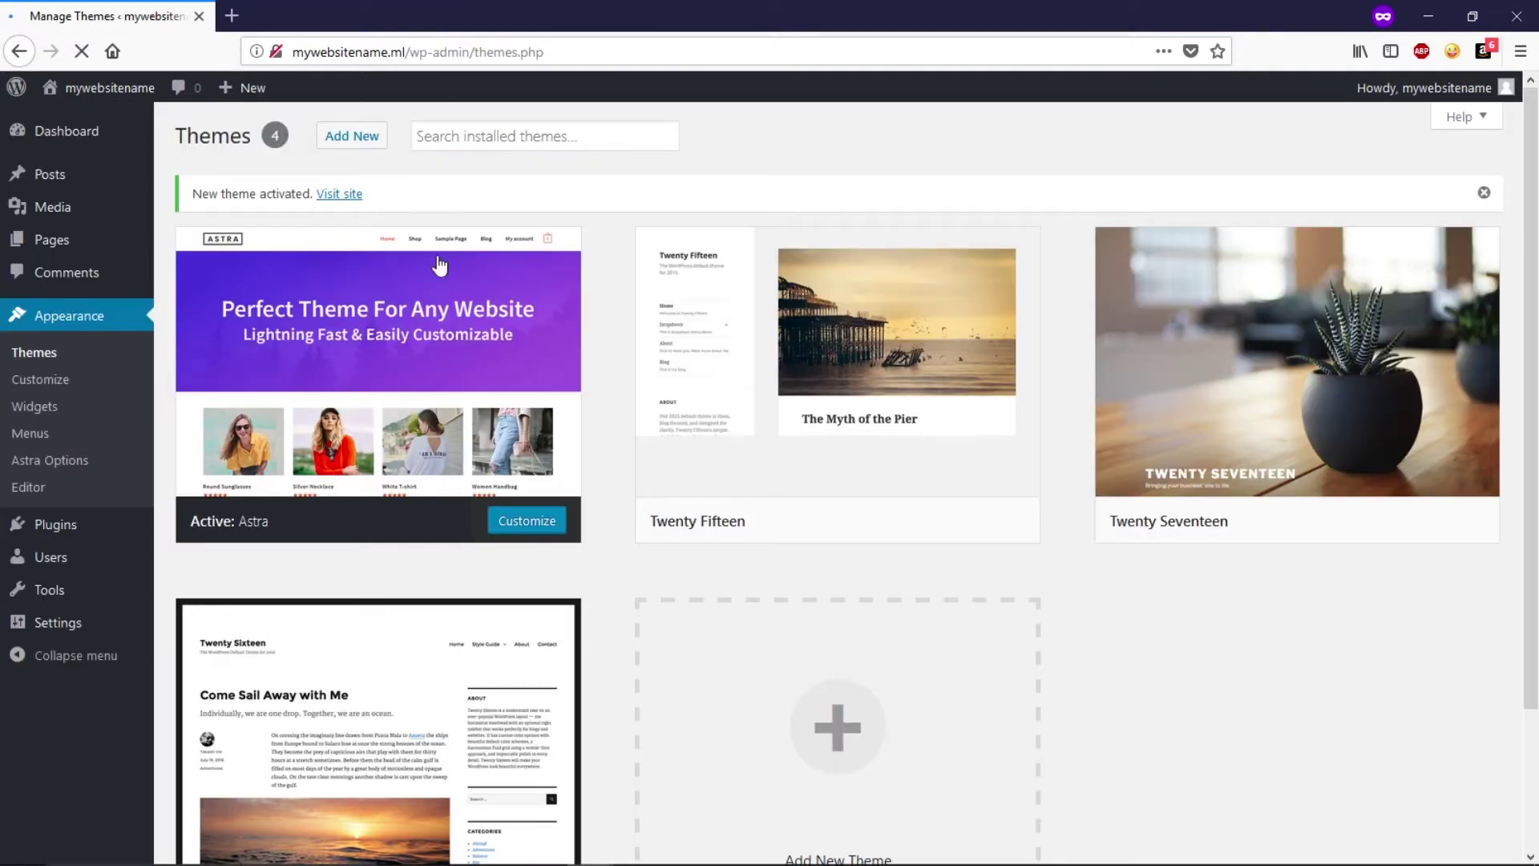
Start a new post and title it "how to make website"
mouse_move(59, 241)
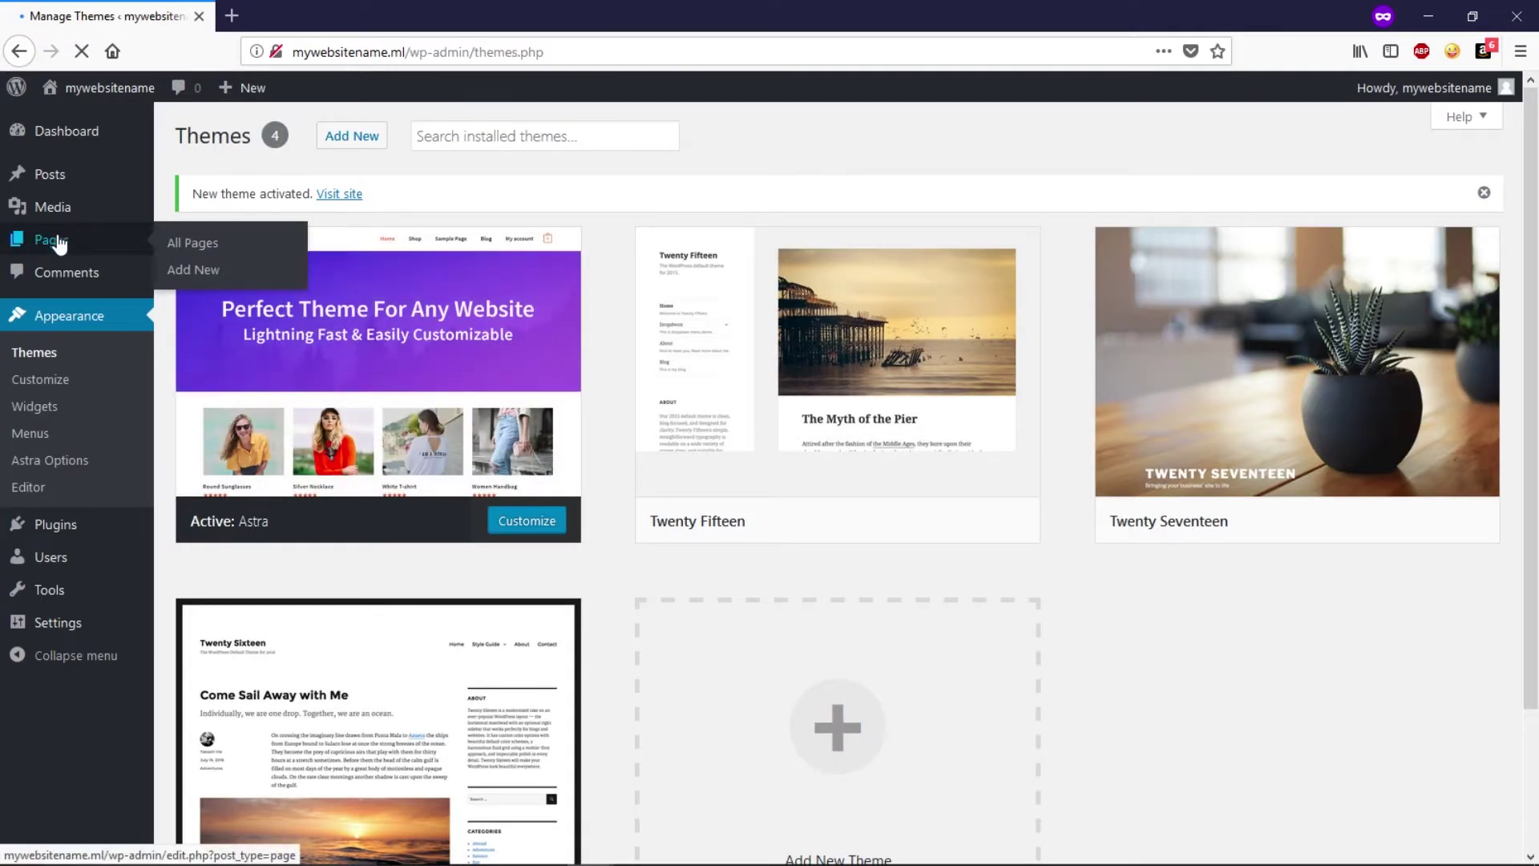
mouse_move(66, 181)
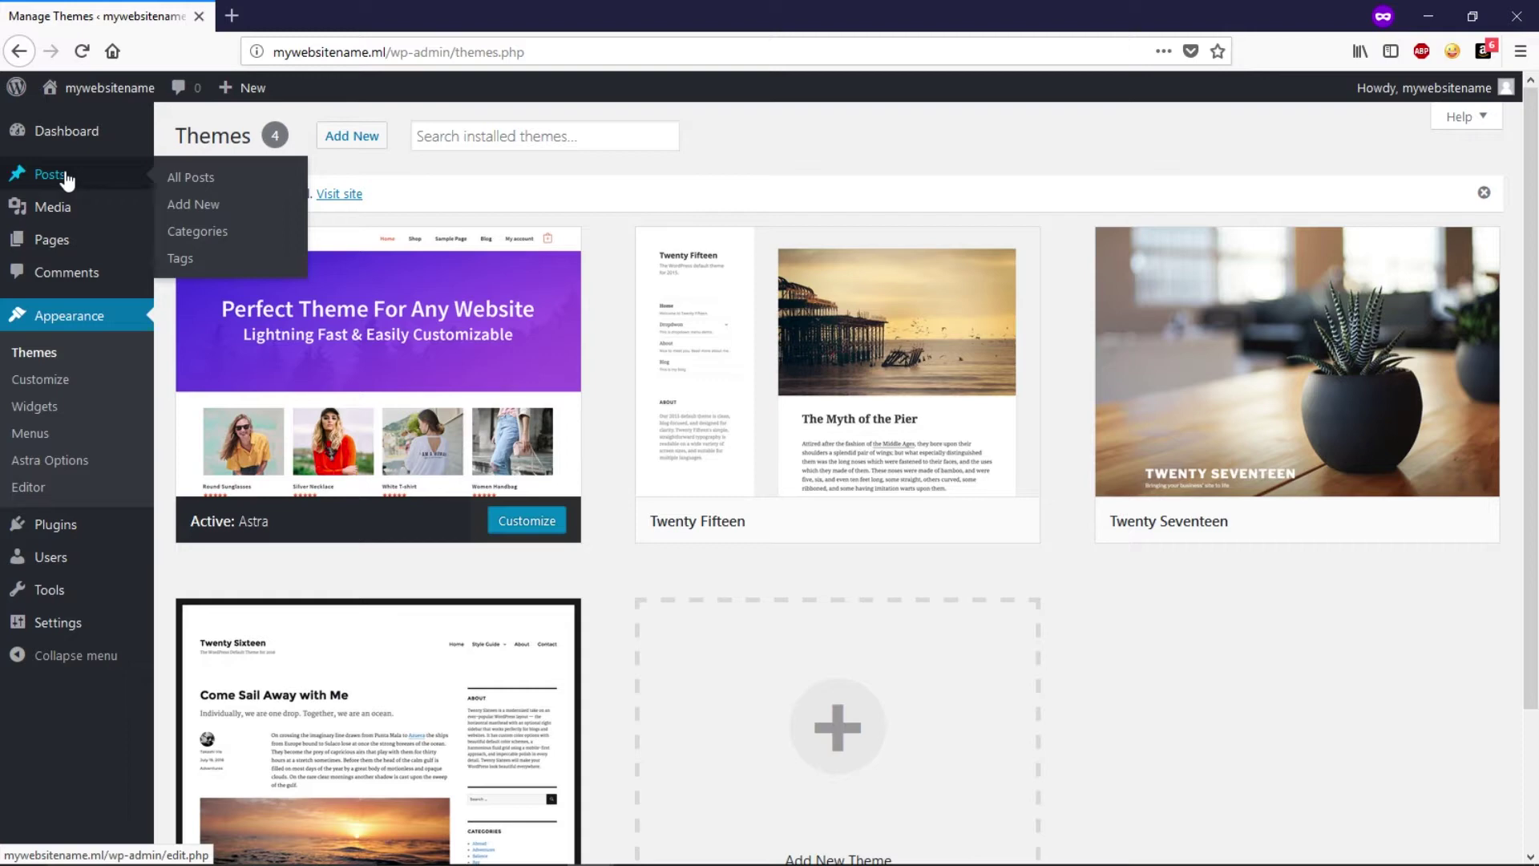
left_click(196, 207)
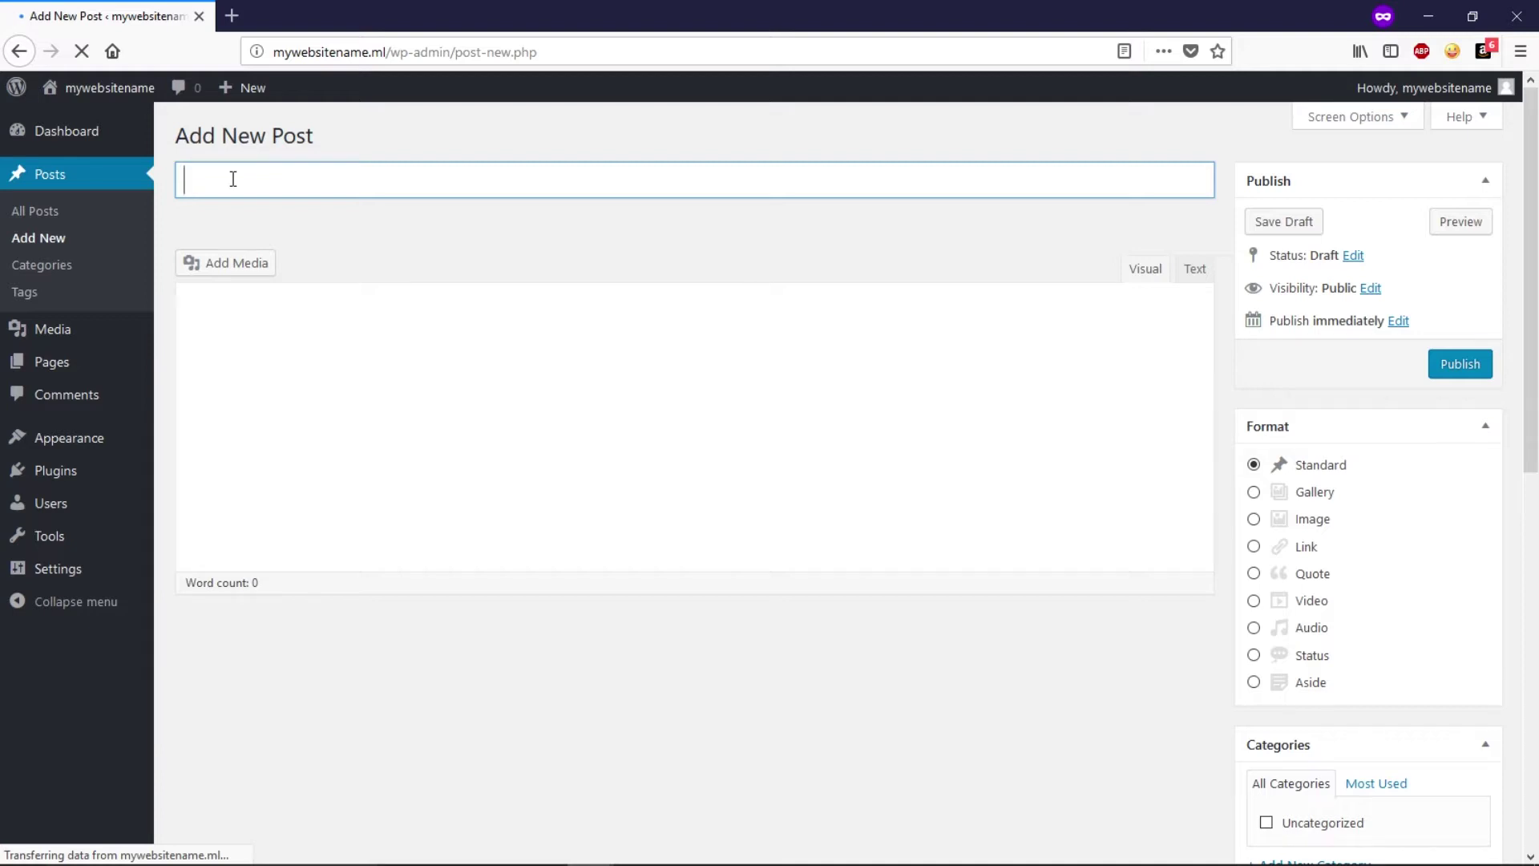
type("how to make website")
Fill the post body with two paragraphs of placeholder text: "sdjflkjasdflkjglkjlkjlkdjglkasdjgfvgdfgfdgdsfgdfgdgdfg" and "dfgsdfgsg"
left_click(295, 355)
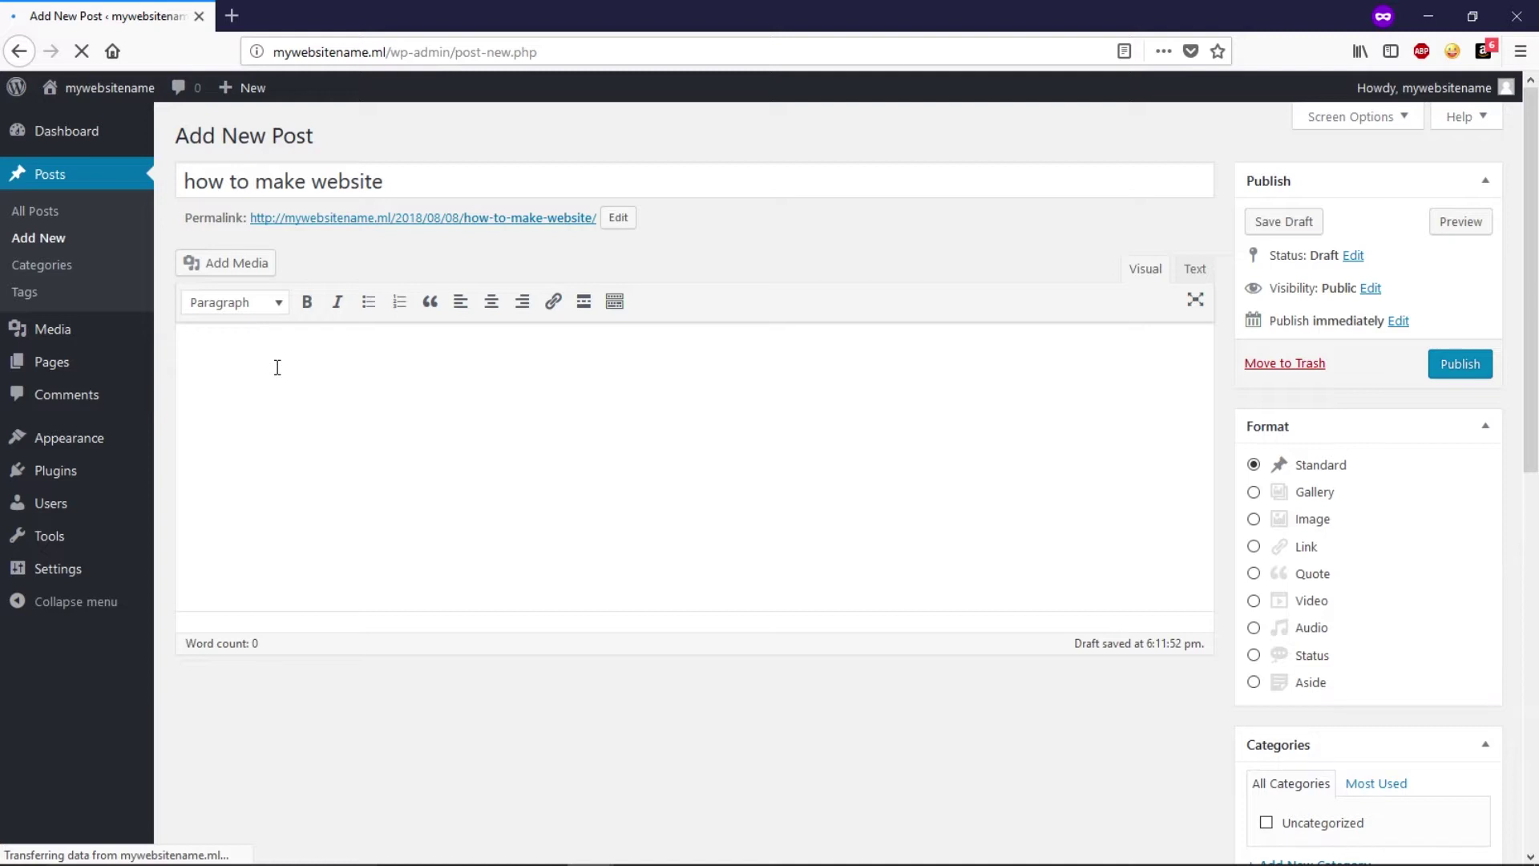
type("sdjflkjasdflkjglkjlkjlkdjglkasdjgfvgdfgfdgdsfgdfgdgdfg")
key("Return")
type("dfgsdfgsg")
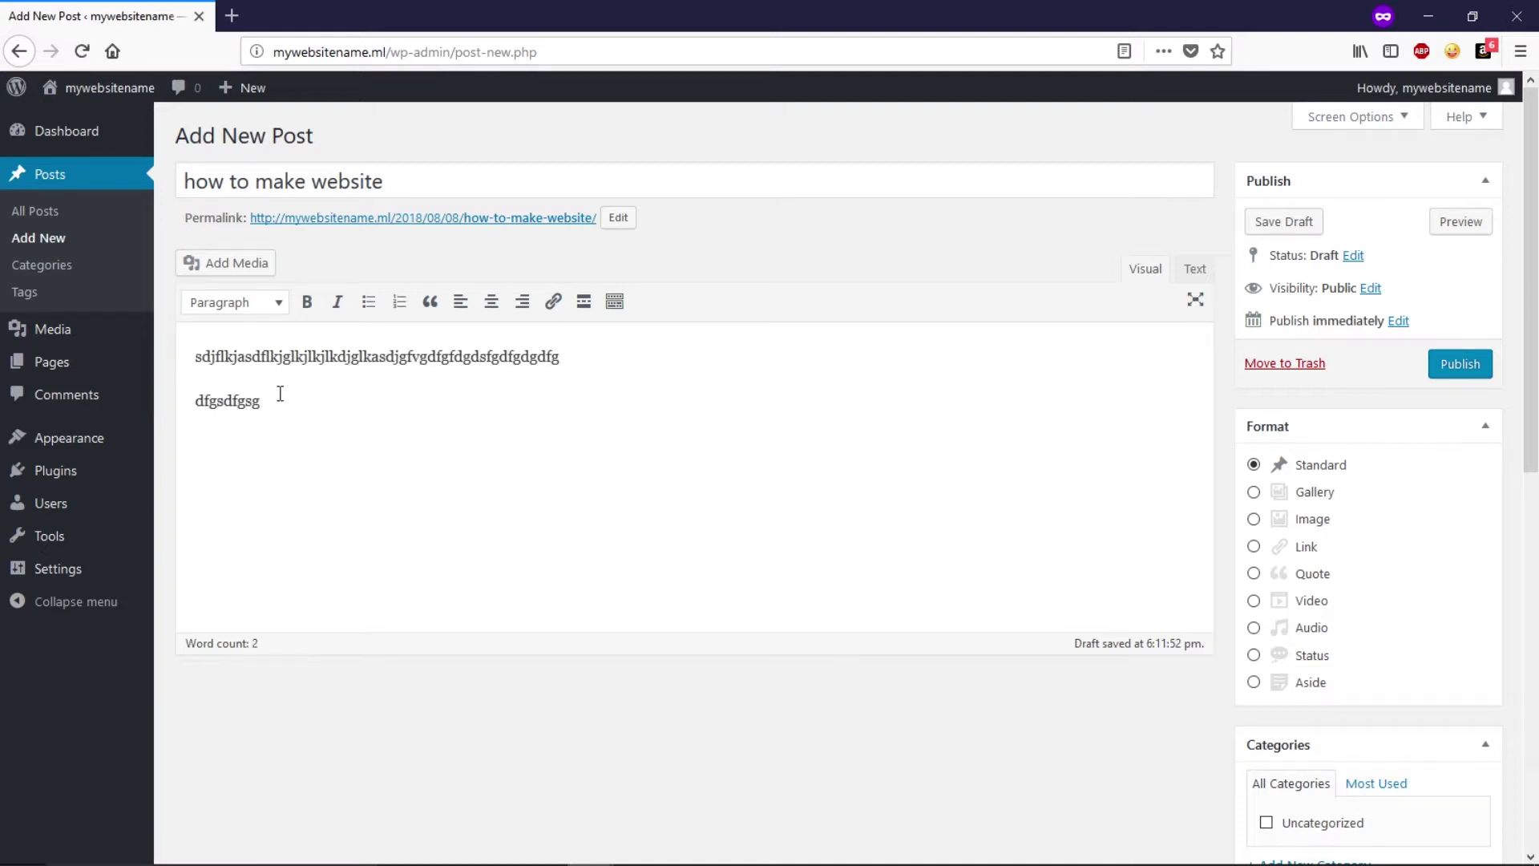
Create a new category named "WordPress" and assign it to the post
scroll(293, 409, "down", 4)
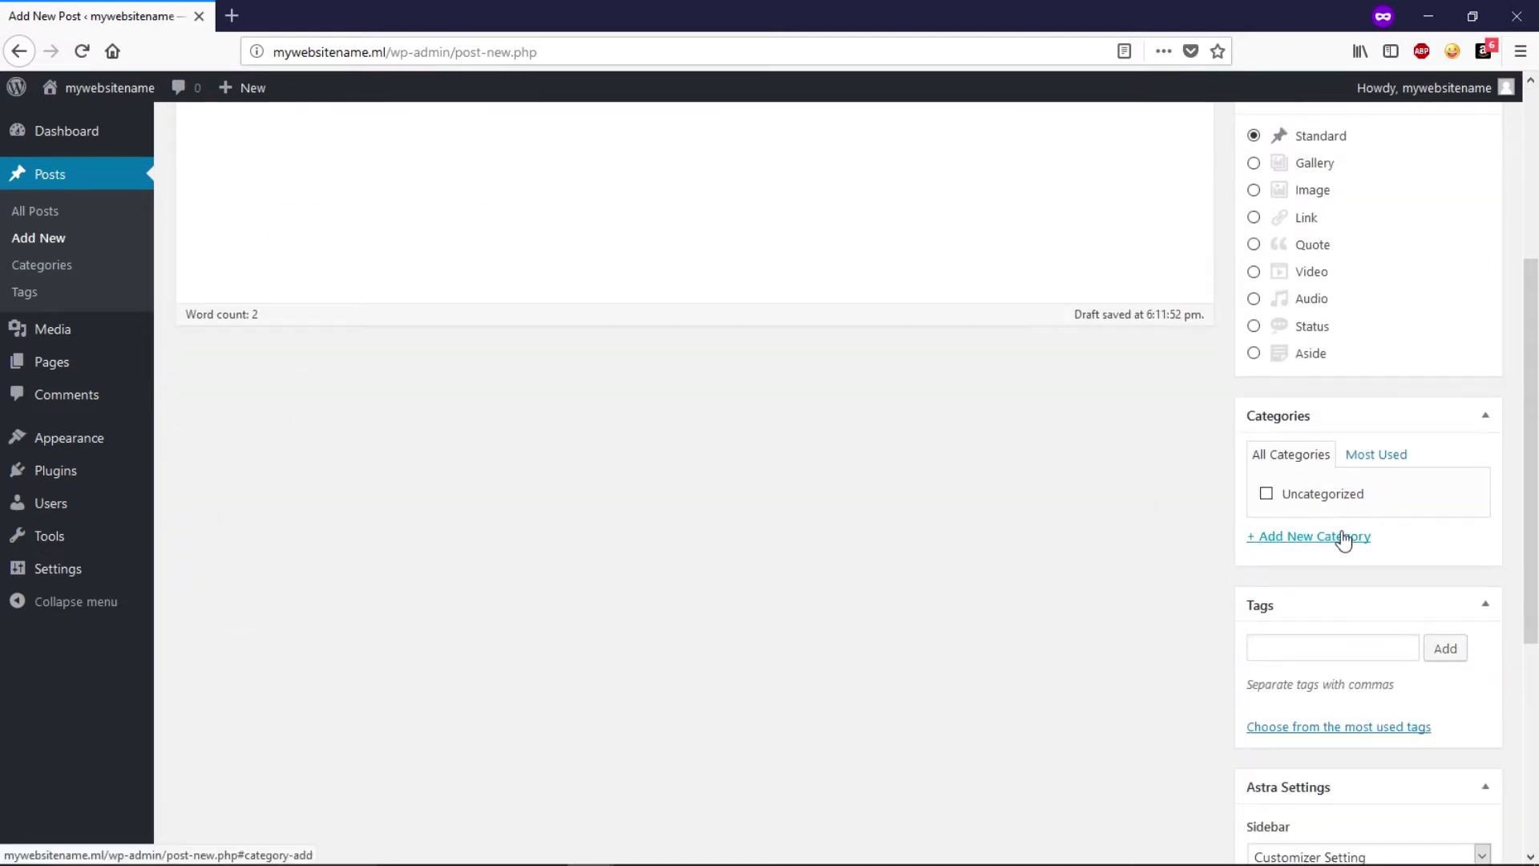
left_click(1343, 540)
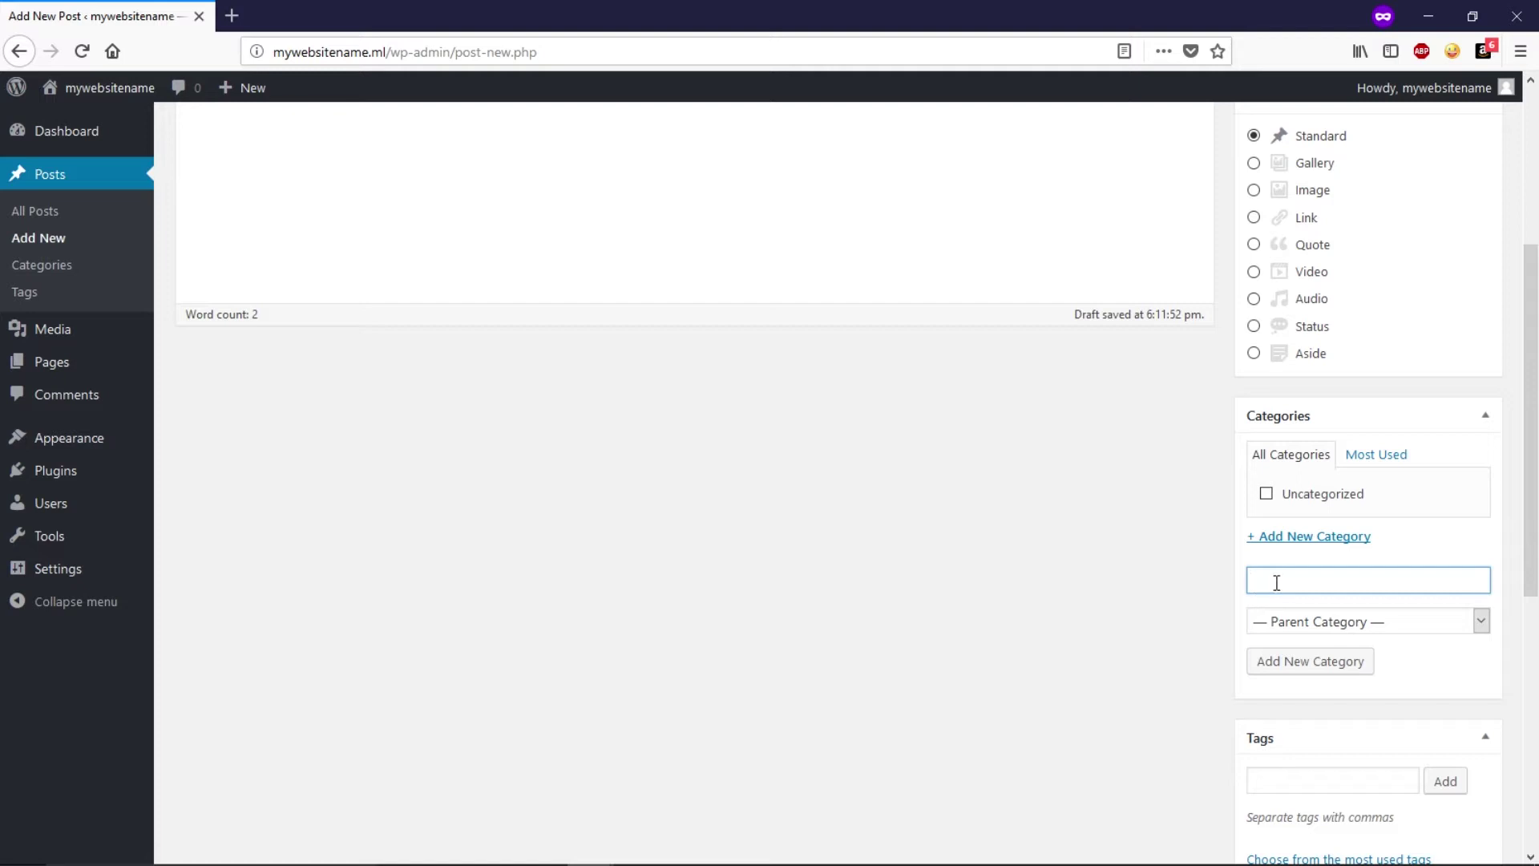
type("WordPress")
left_click(1263, 664)
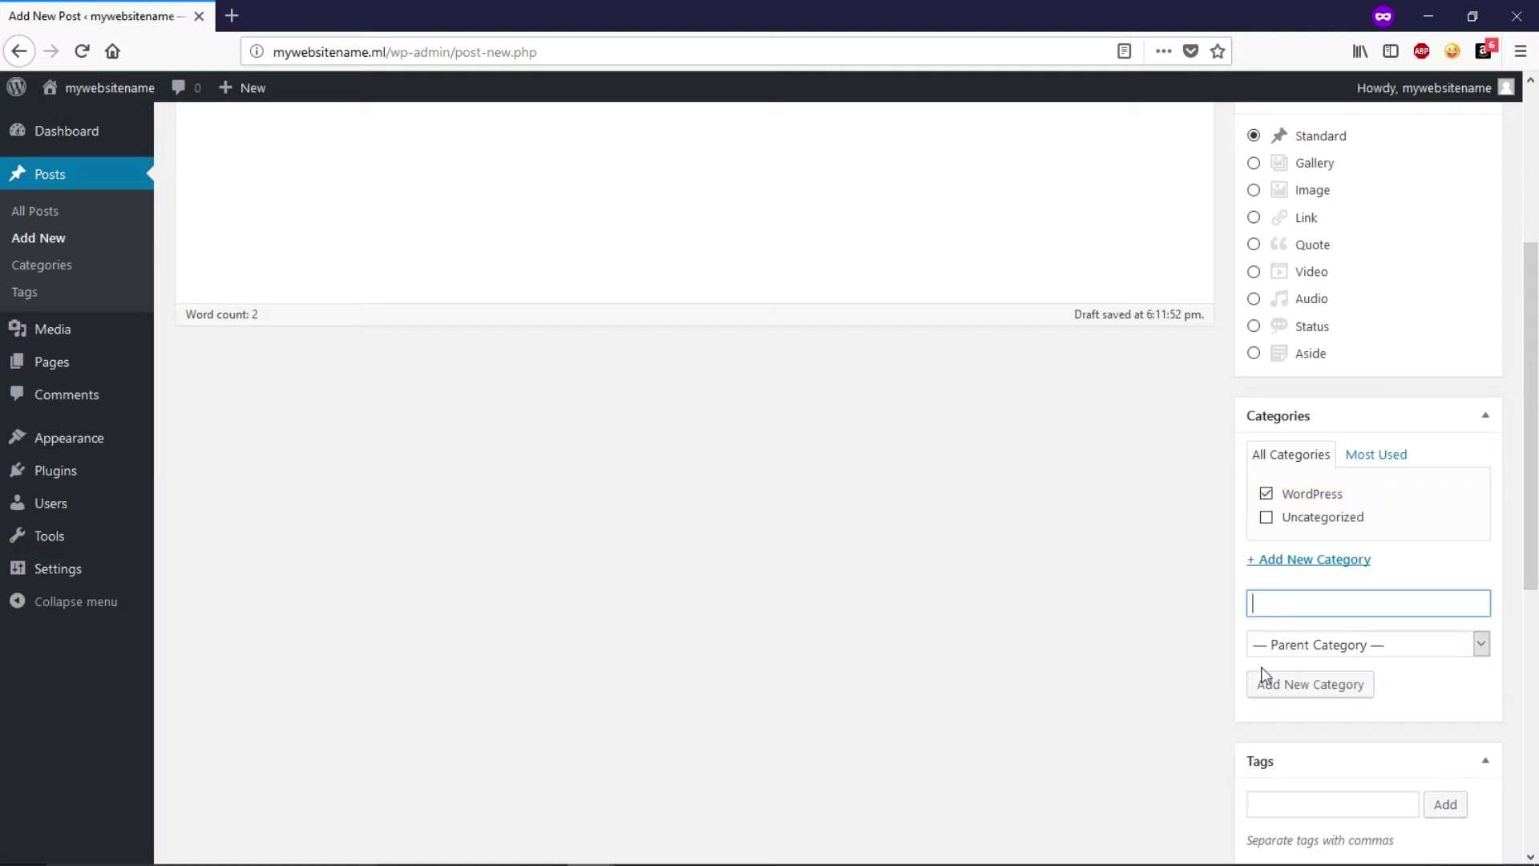
scroll(617, 497, "up", 4)
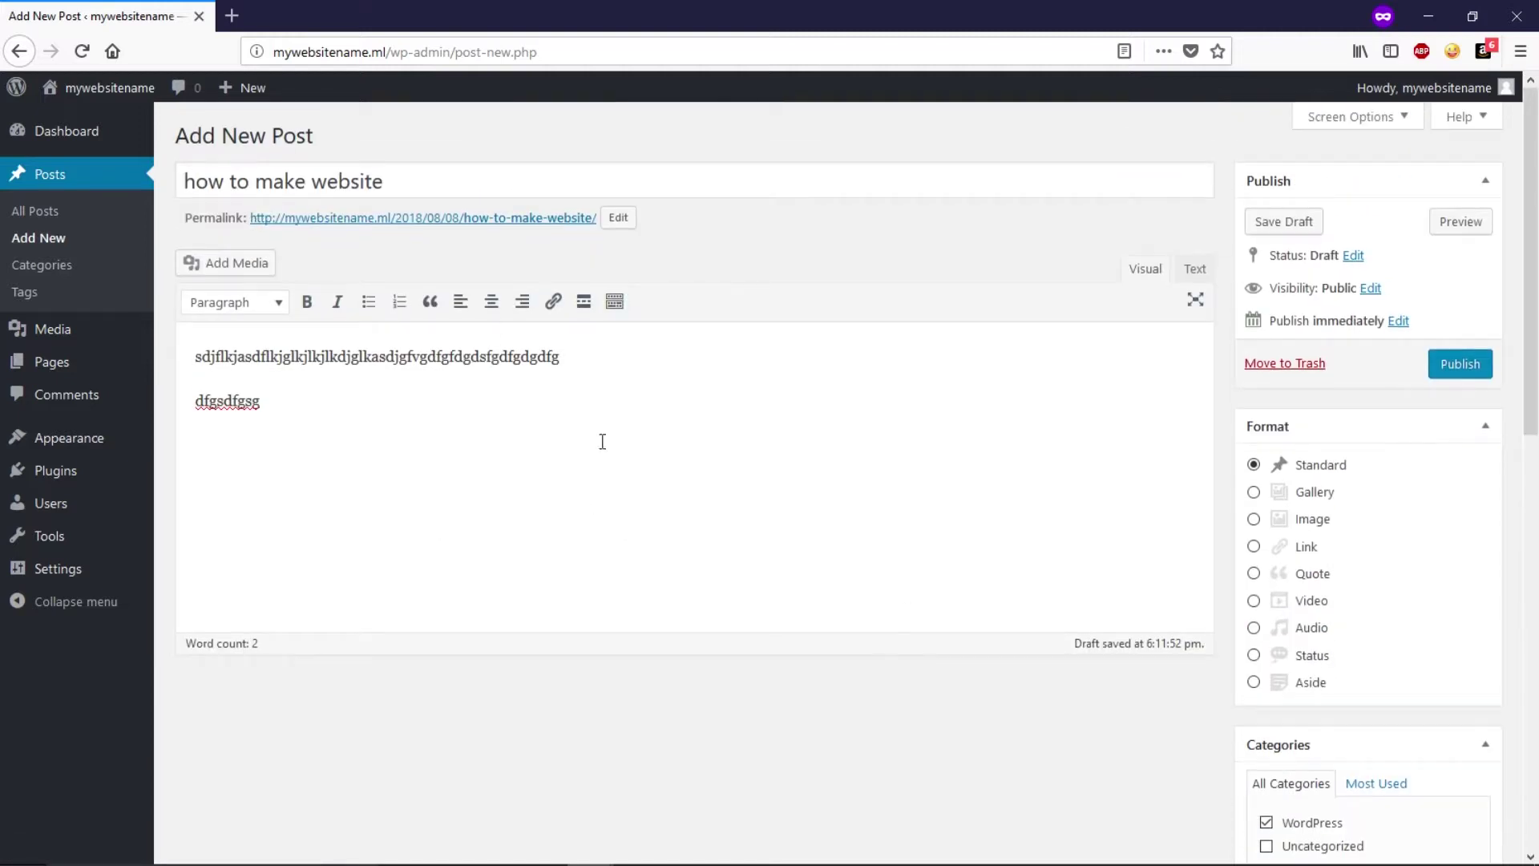
Add the tags "wordpress" and "tutorial" to the post
scroll(698, 660, "down", 3)
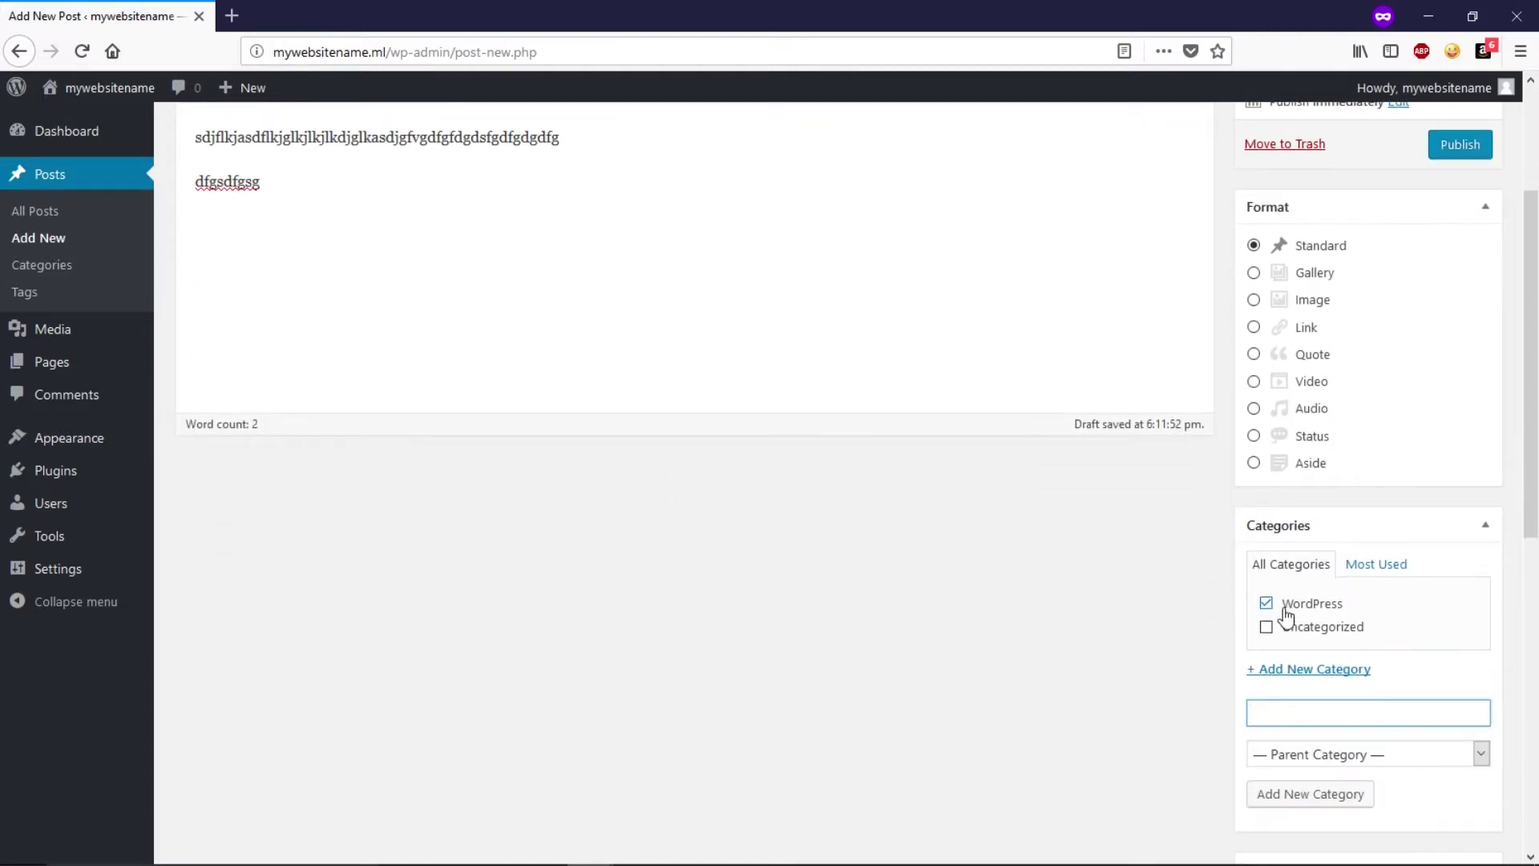
scroll(1007, 590, "down", 6)
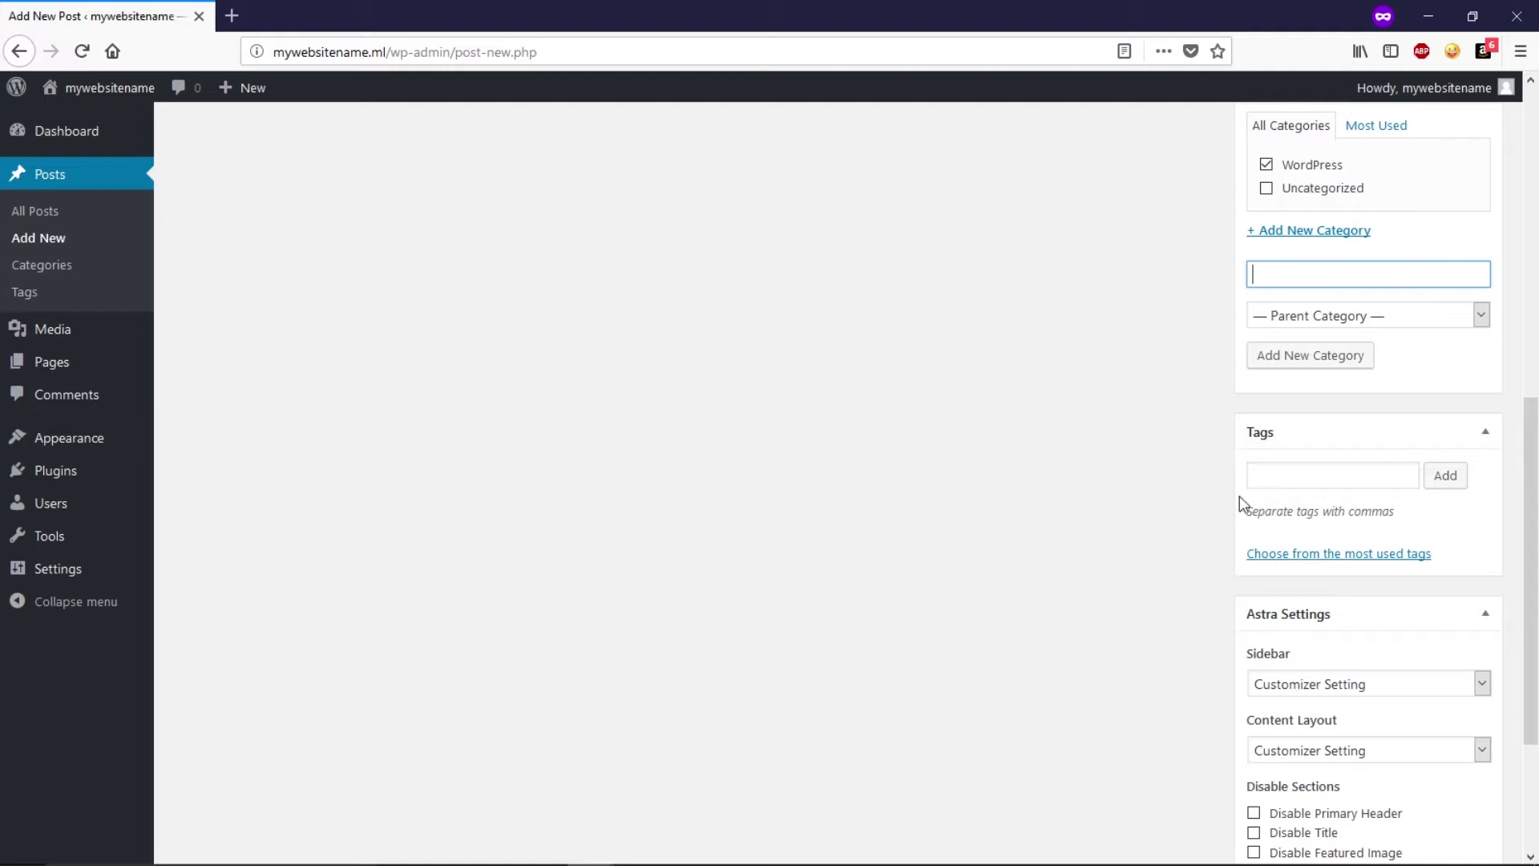
left_click(1287, 476)
type("wordpress")
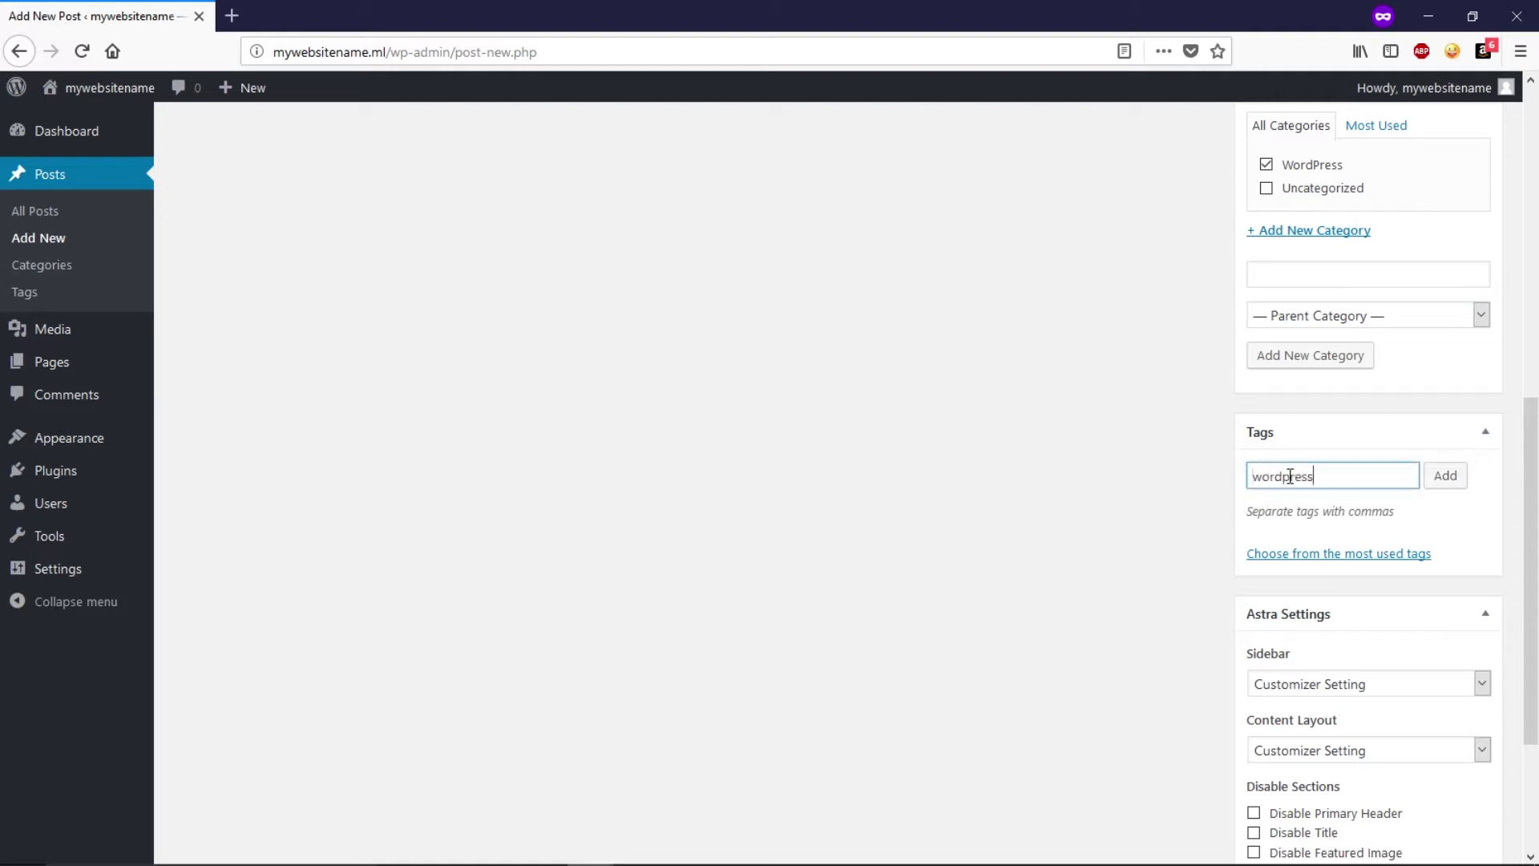
key("Return")
type("tutorial")
key("Return")
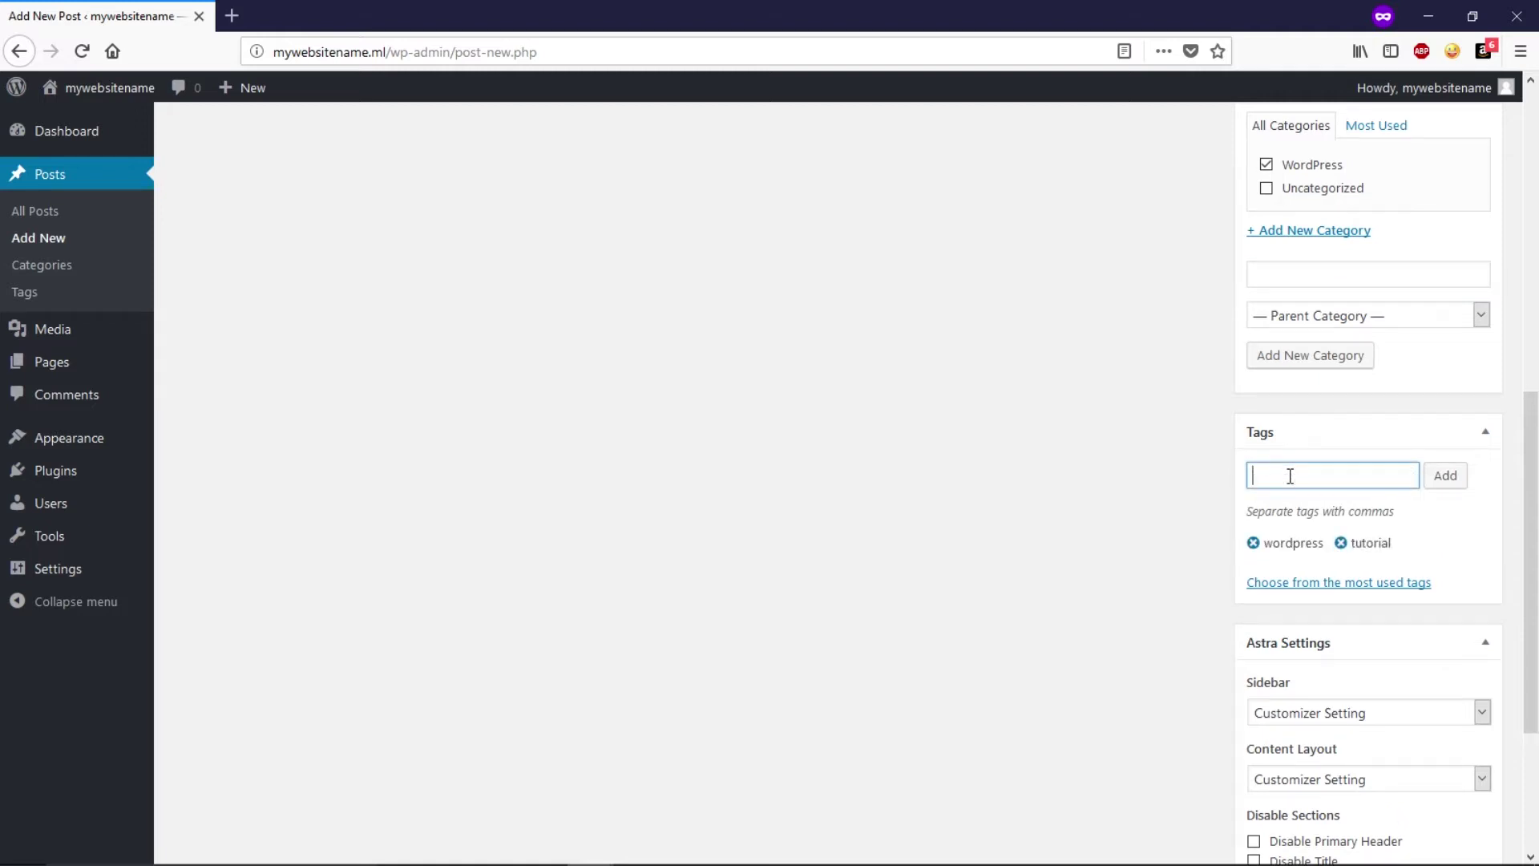
Set the wordpress-logo-notext-rgb.png image as the post's featured image and publish the post
scroll(1165, 510, "down", 3)
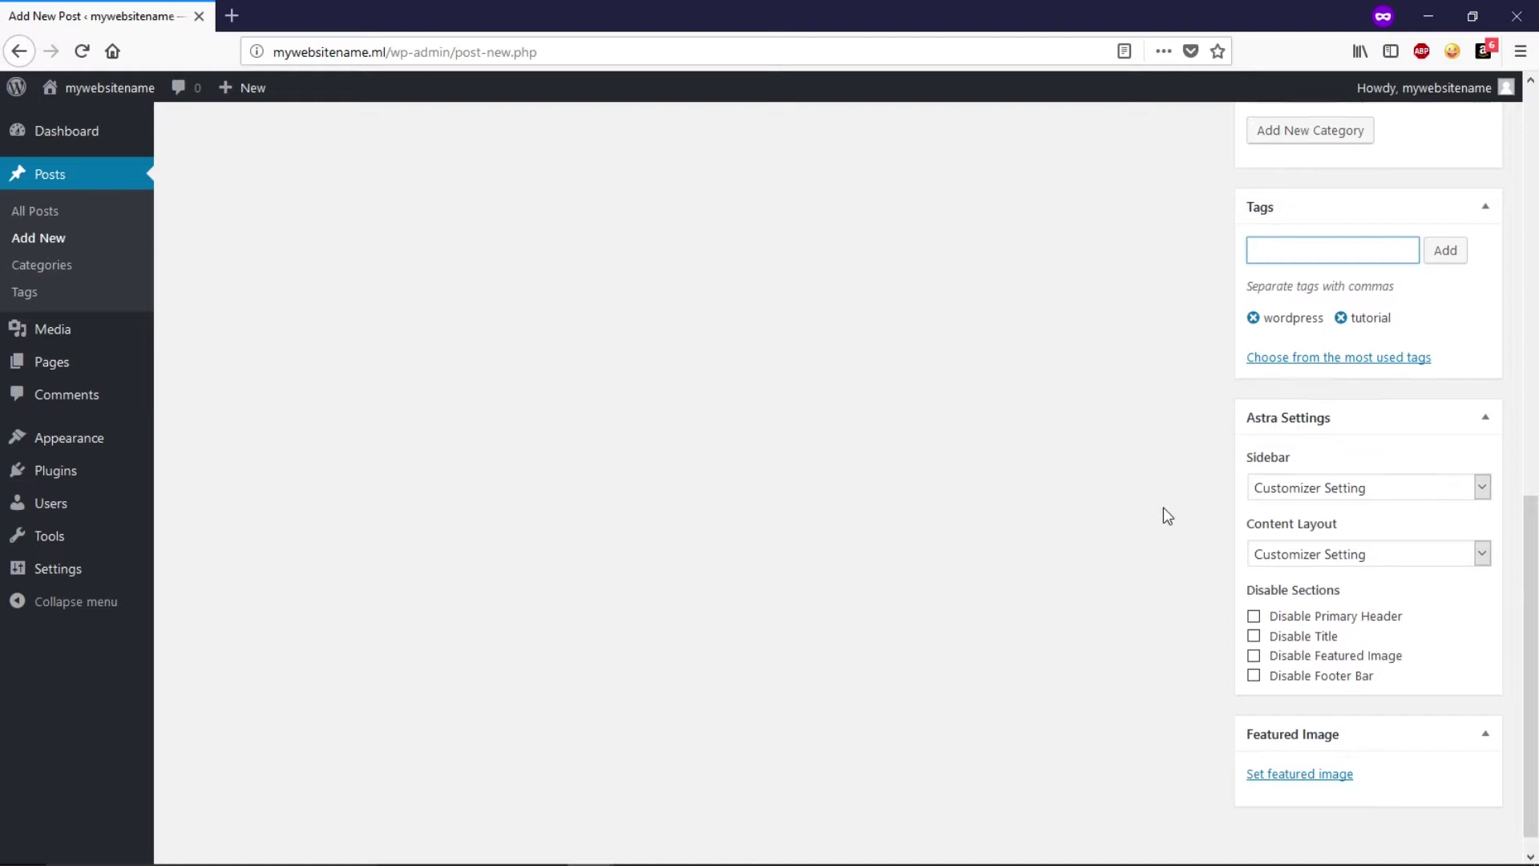
left_click(1267, 754)
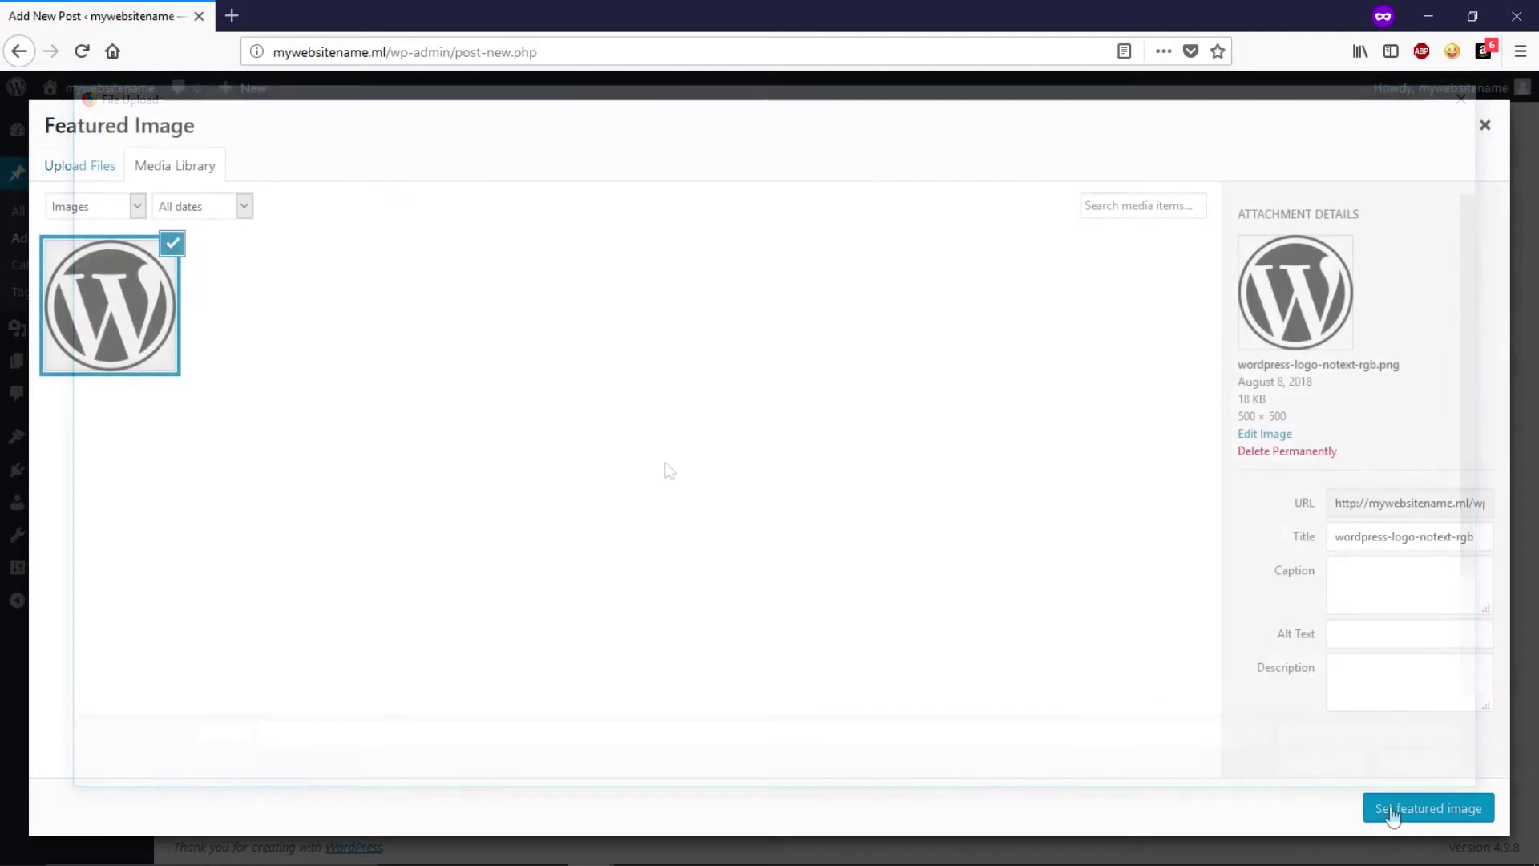
left_click(1419, 808)
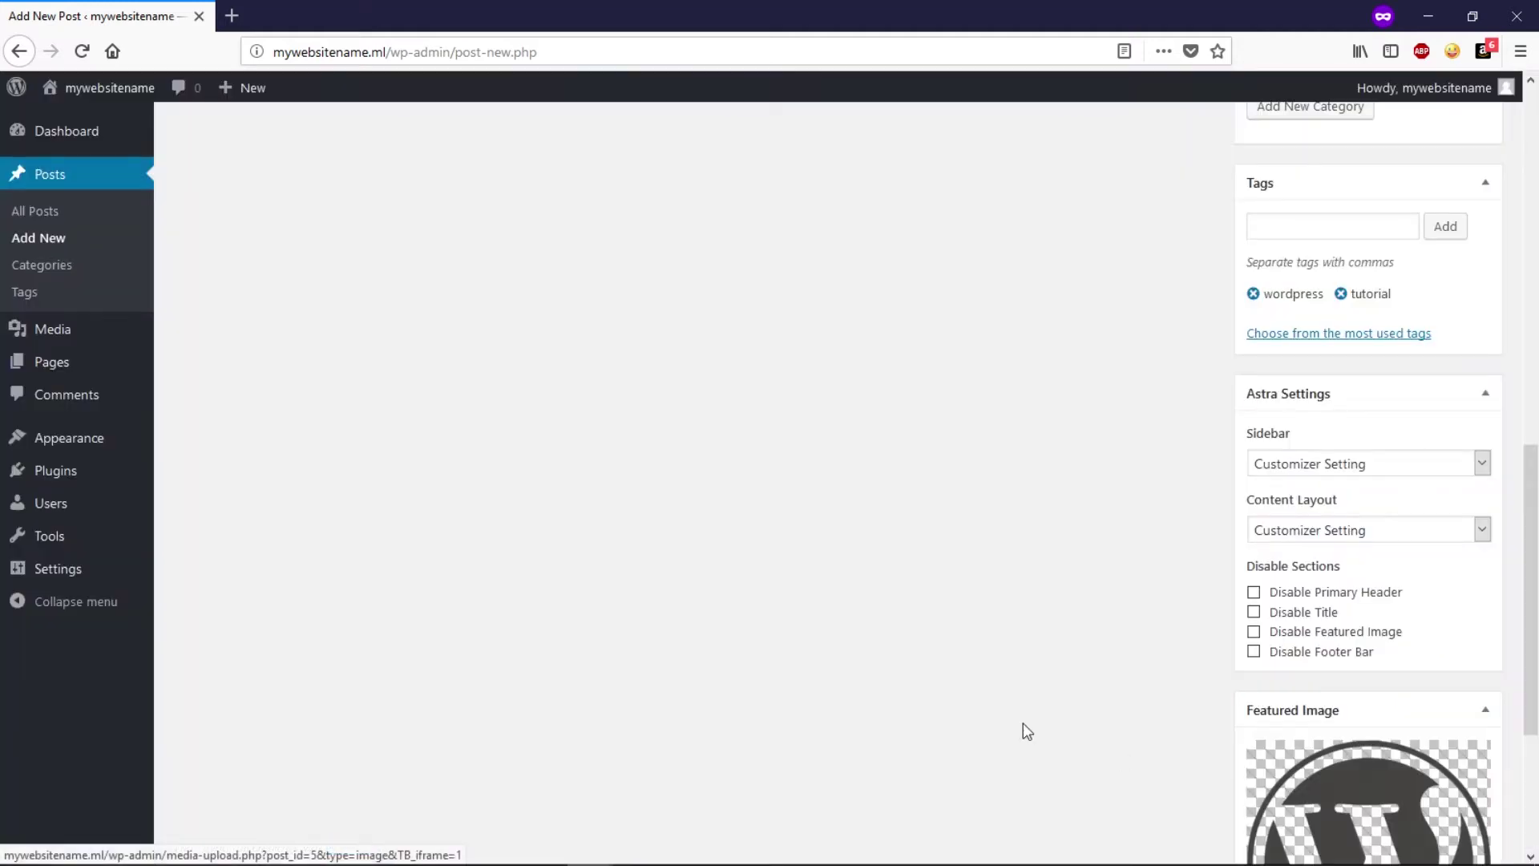
scroll(902, 607, "up", 10)
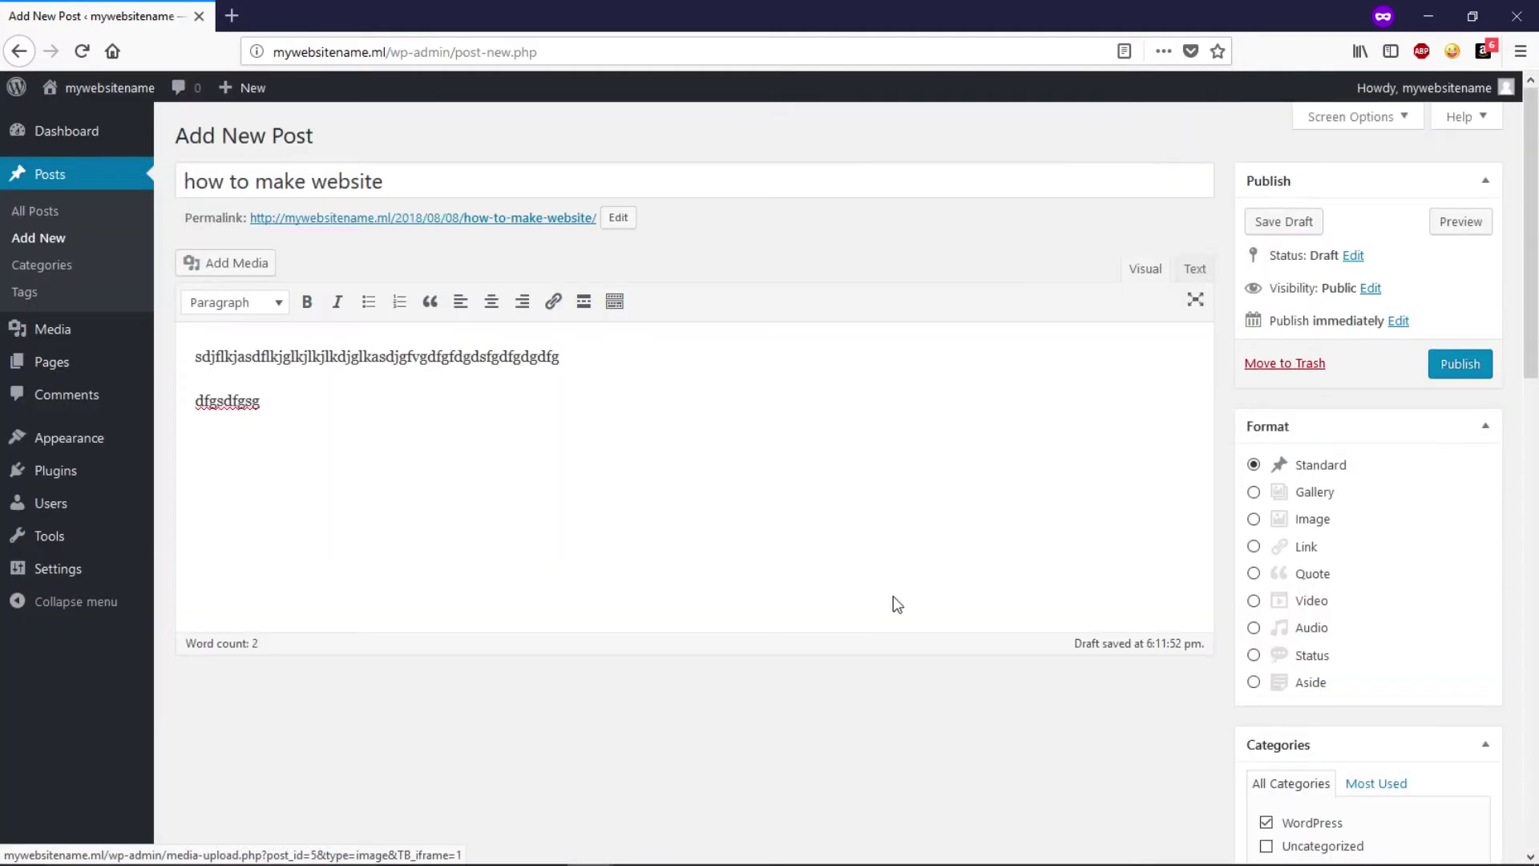
left_click(1460, 365)
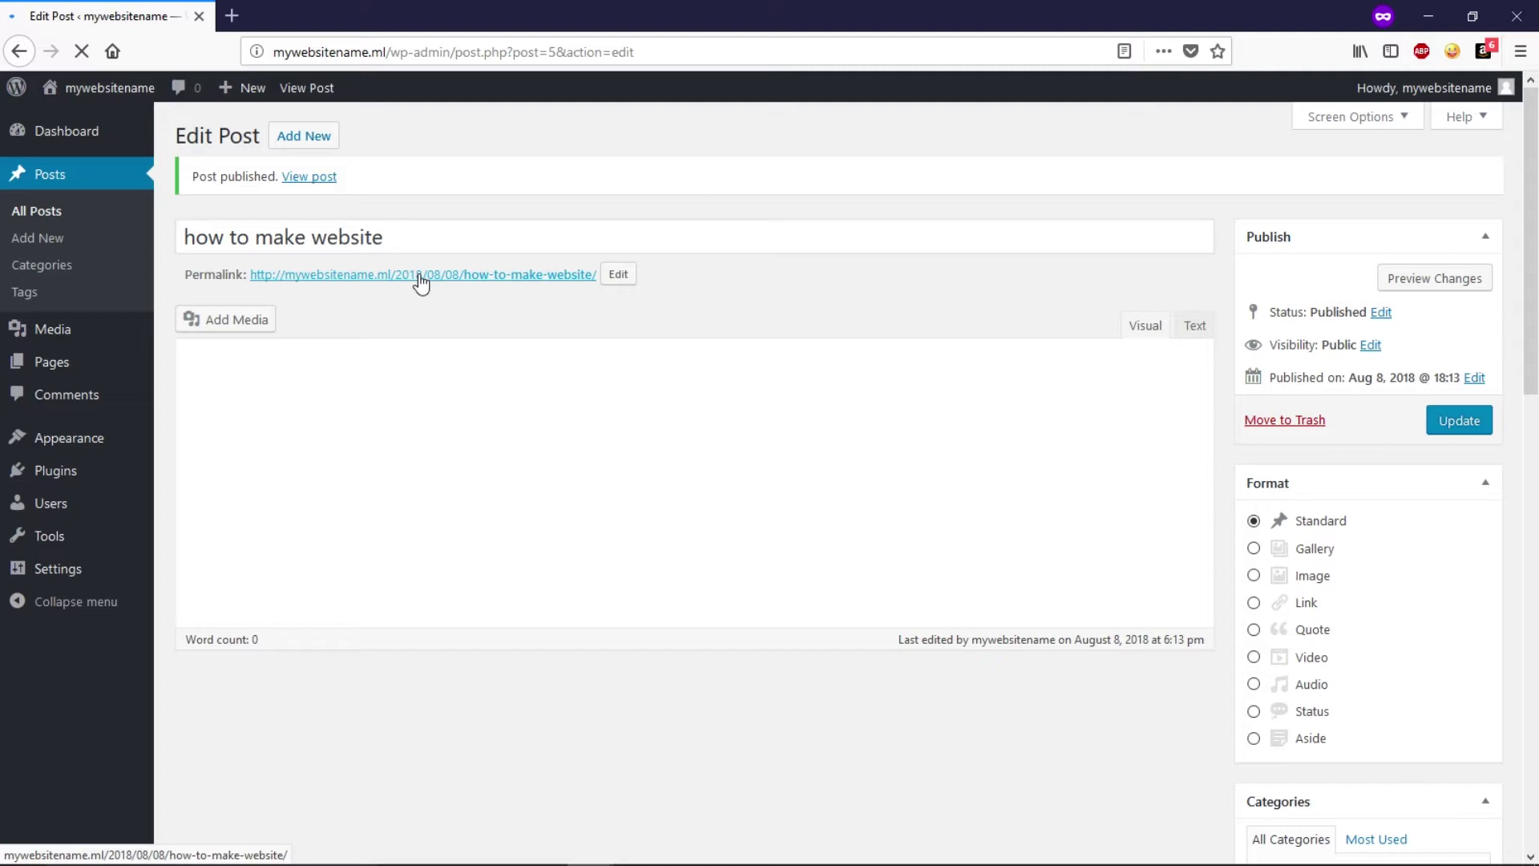
View the published post in a new browser tab to check its featured image, title and text, and close that tab
right_click(421, 282)
left_click(437, 292)
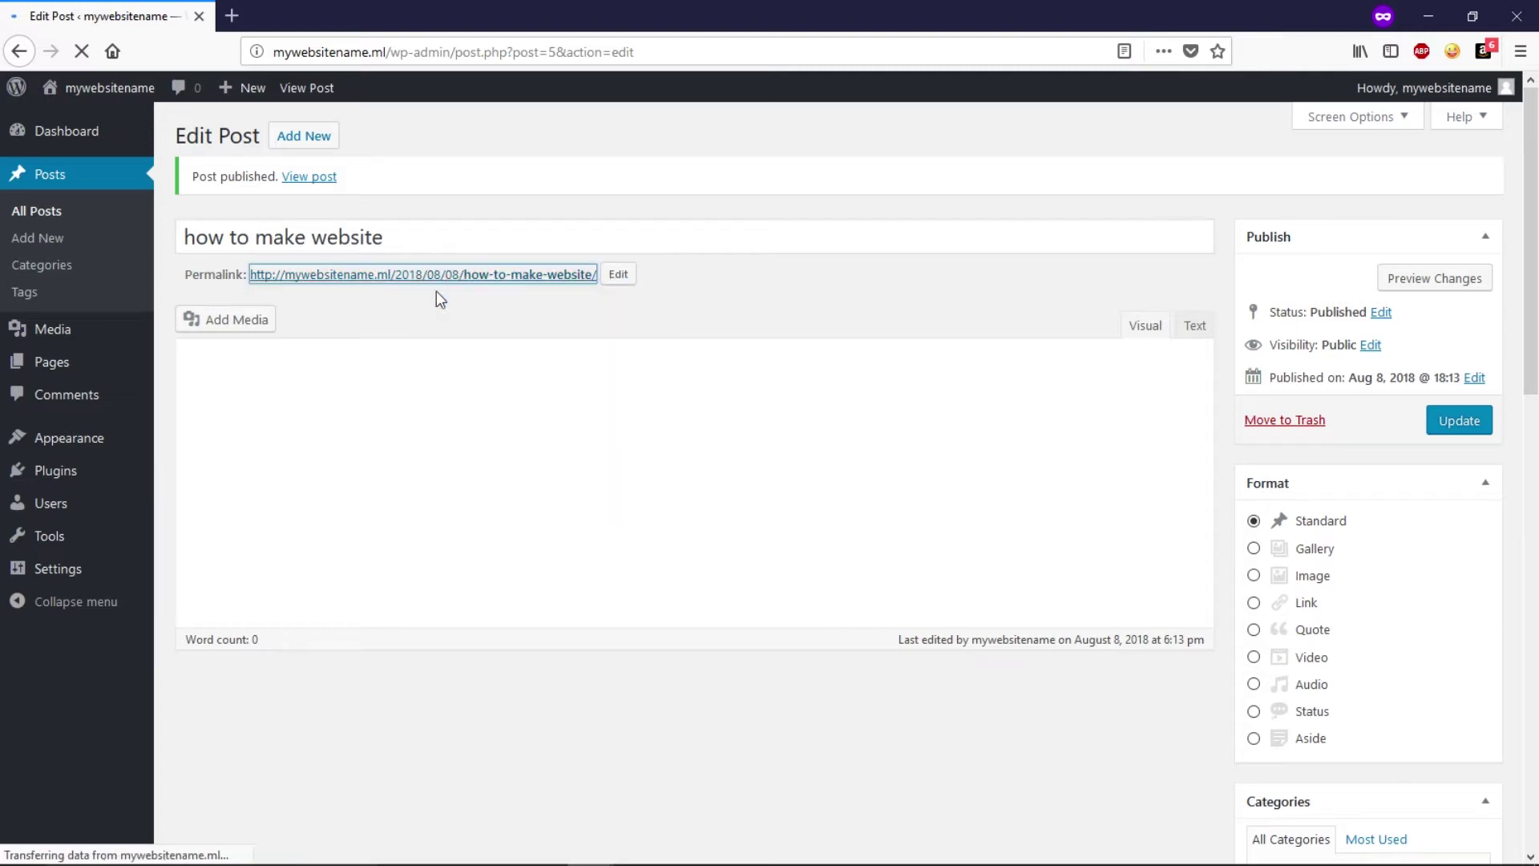
left_click(327, 12)
scroll(296, 389, "down", 5)
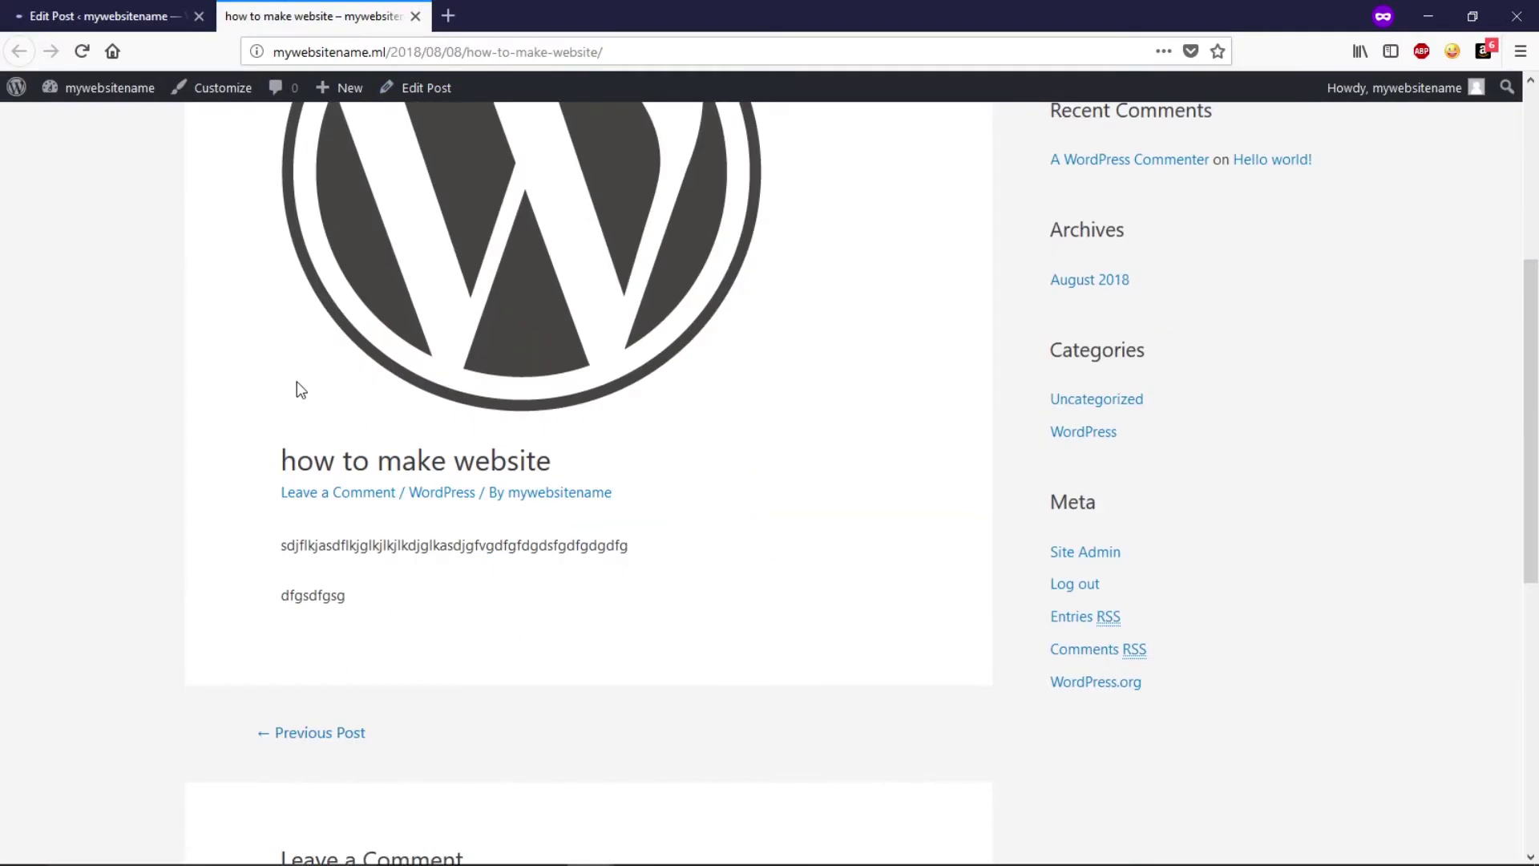
scroll(658, 421, "up", 3)
scroll(502, 454, "up", 2)
scroll(590, 457, "down", 3)
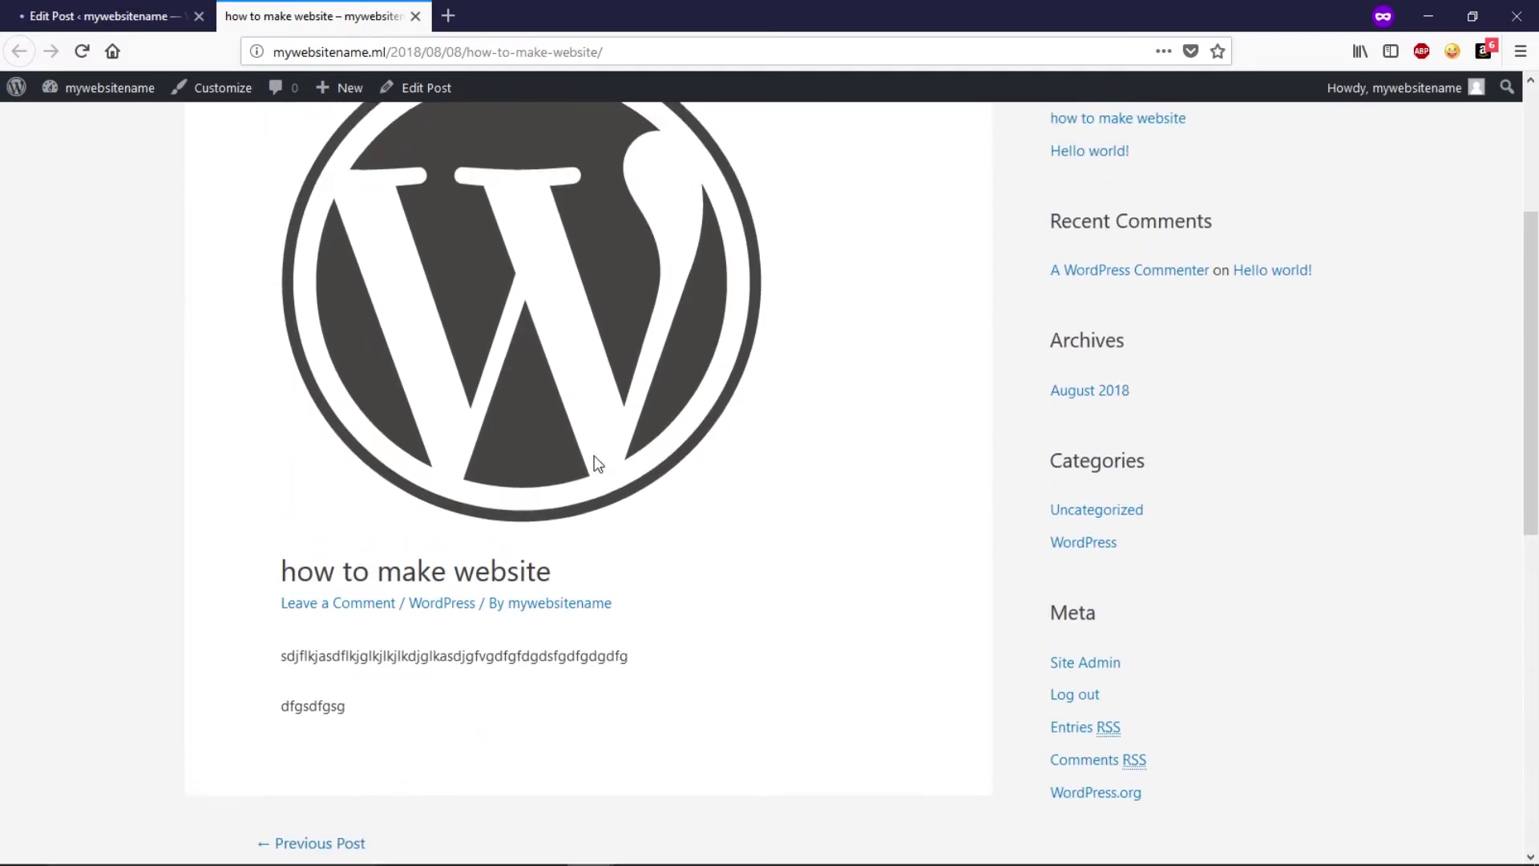
scroll(591, 457, "up", 1)
left_click(416, 16)
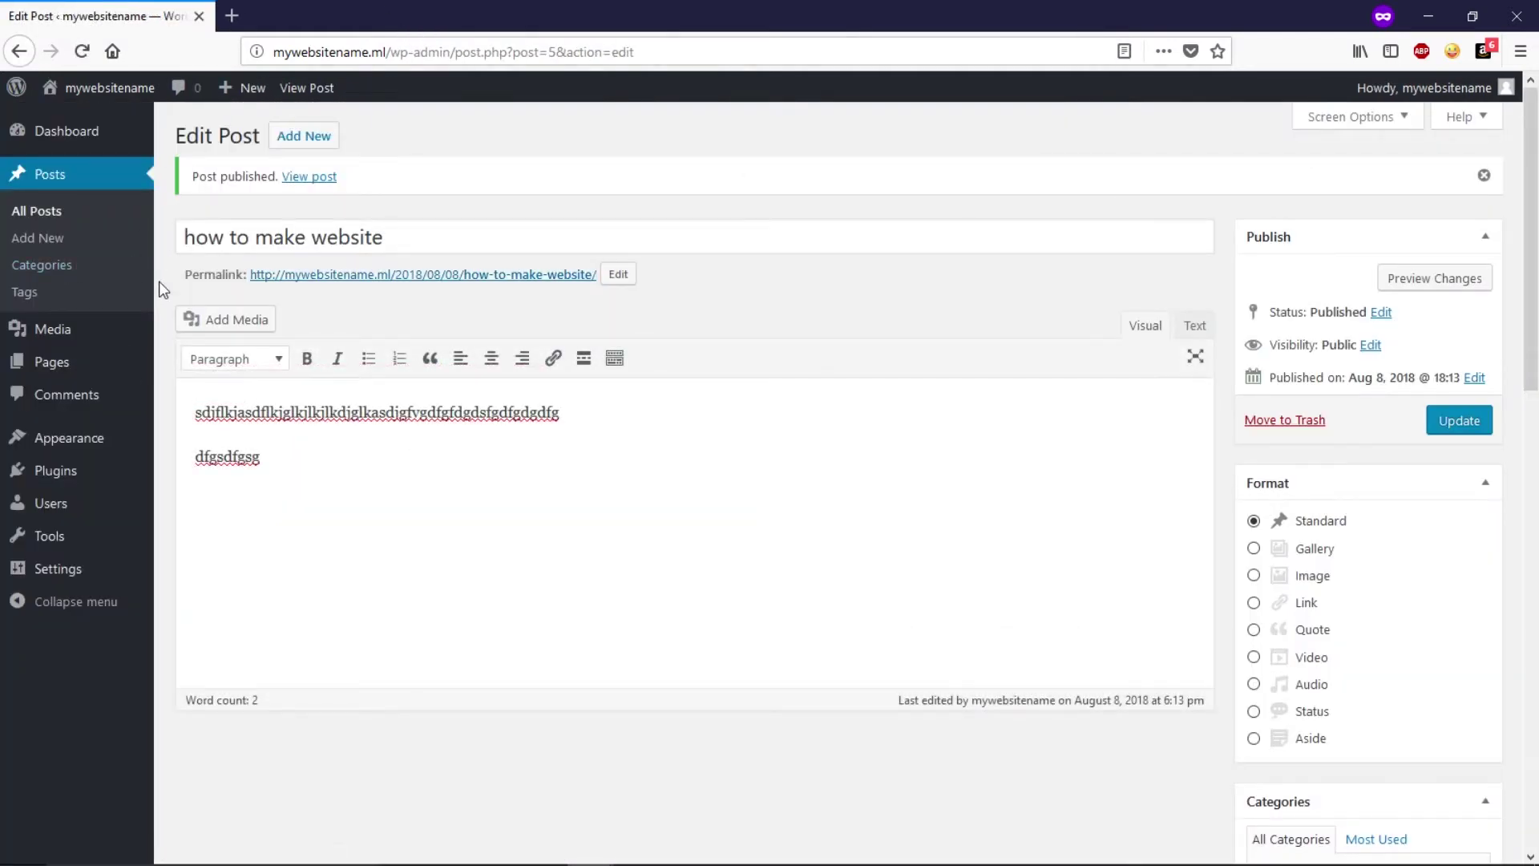
Create a new page titled "contact us" with the placeholder text "dsgdfsgsdgsg" and publish it
mouse_move(84, 374)
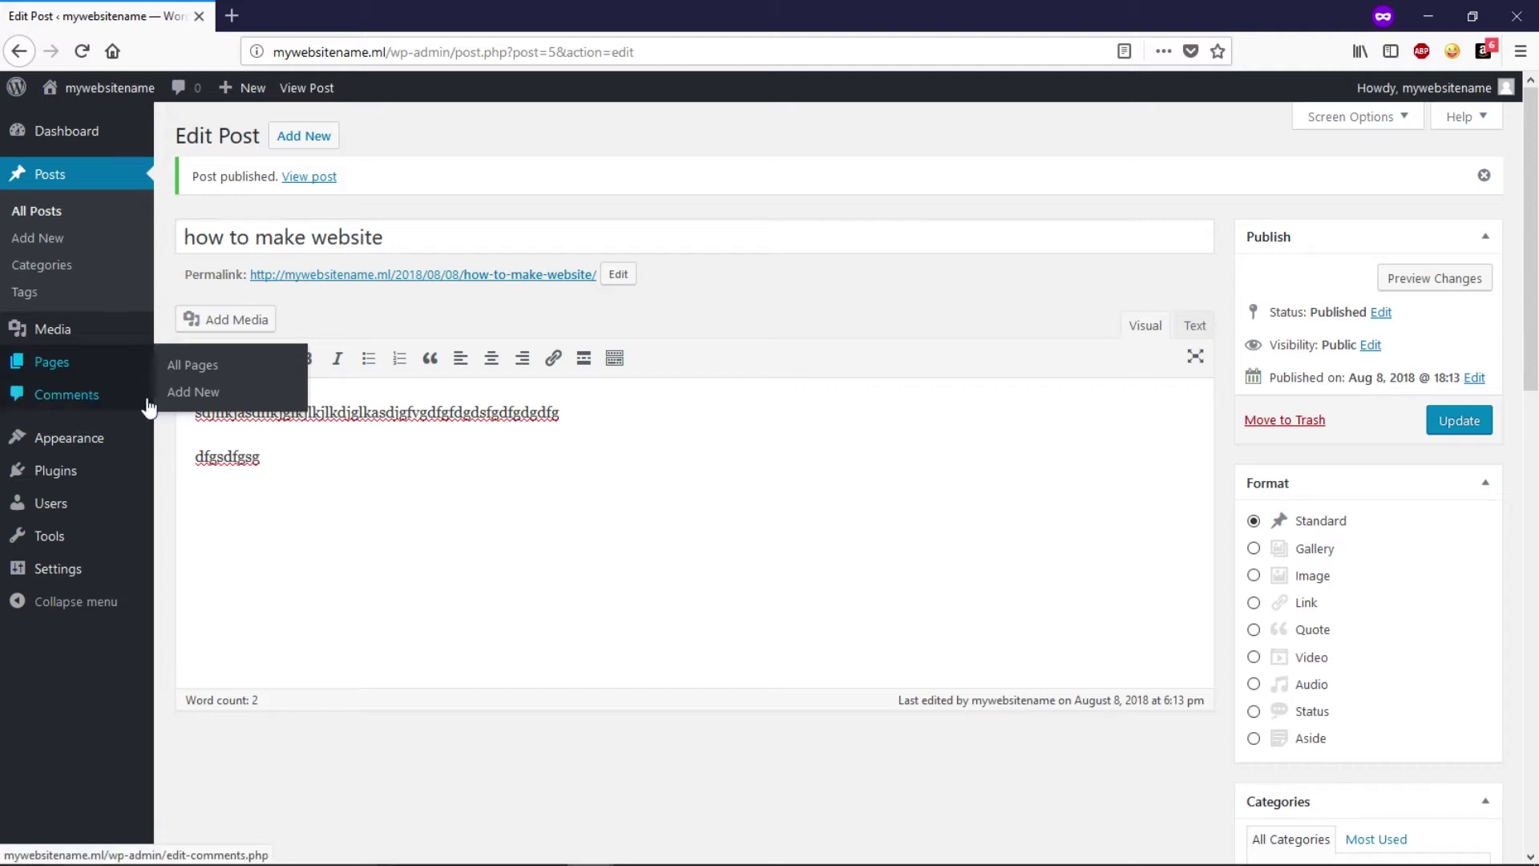
left_click(186, 391)
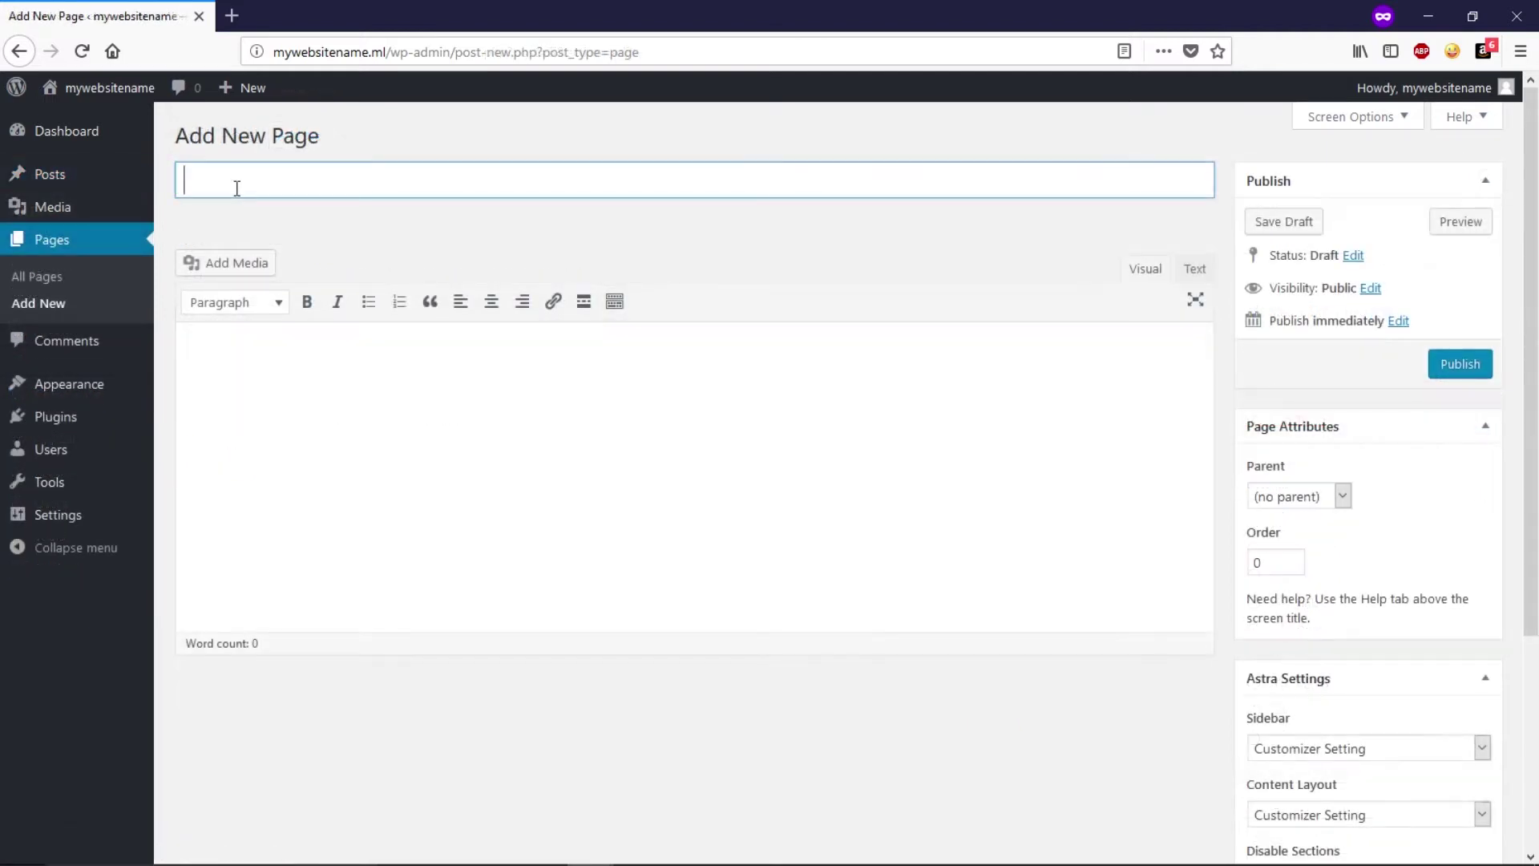
type("contact us")
left_click(419, 461)
type("dsgdfsgsdgsg")
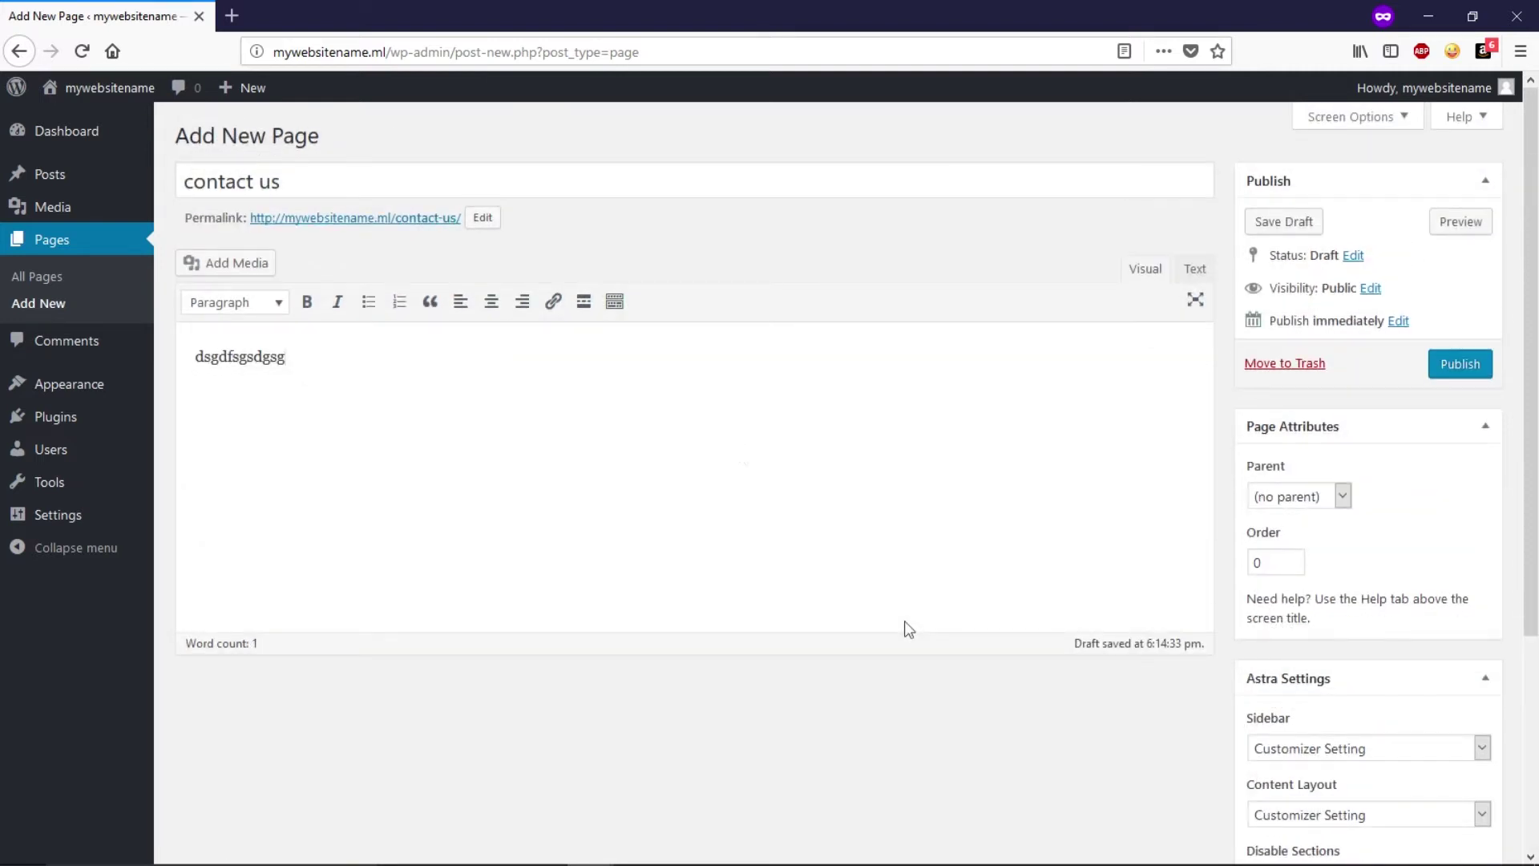
left_click(1443, 377)
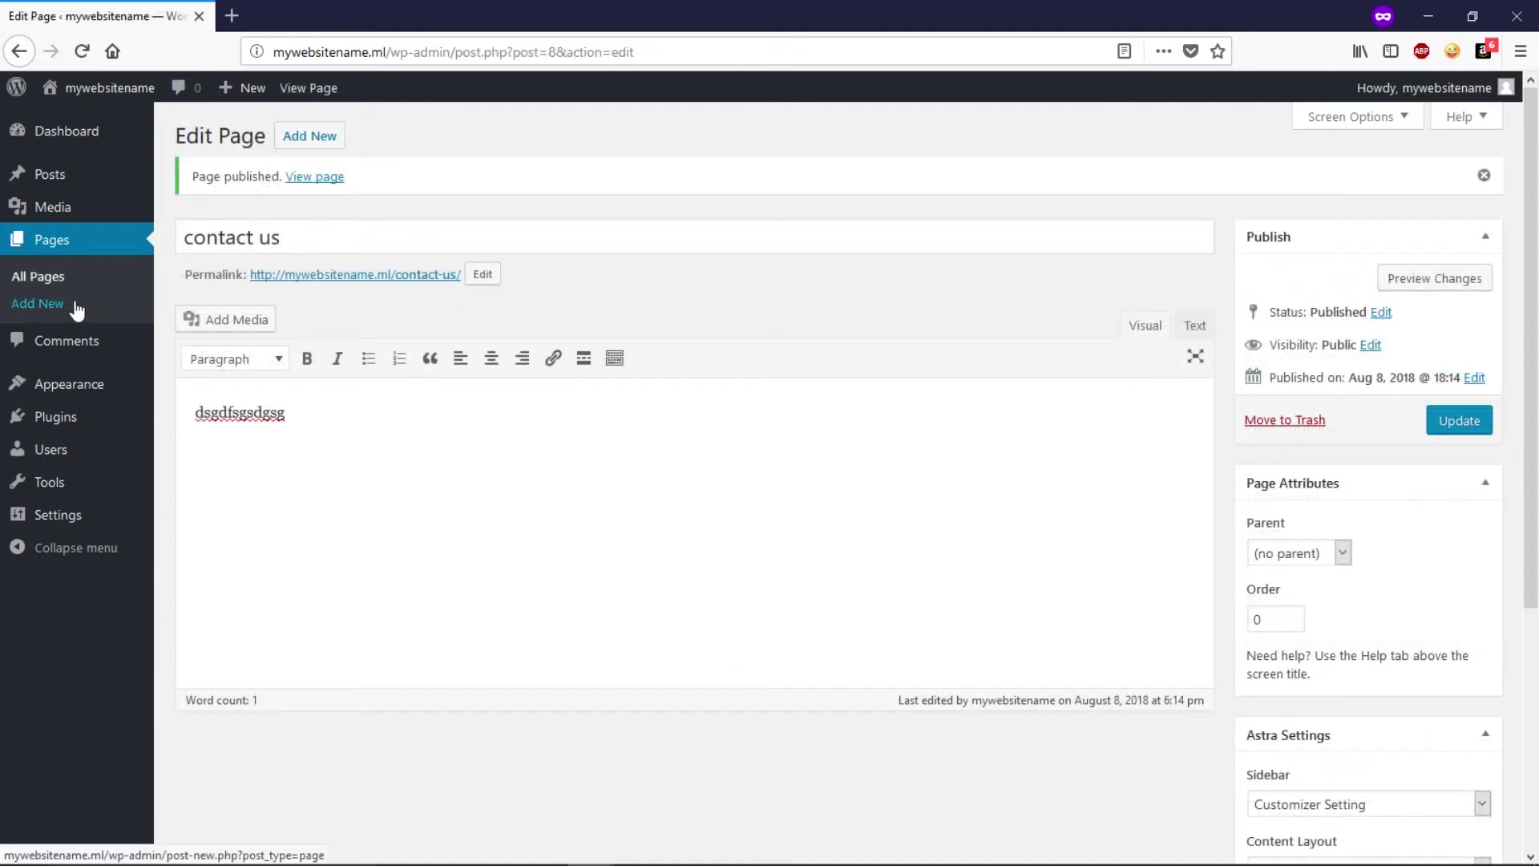
Add a new post category named "Laptops" with no parent category
mouse_move(81, 168)
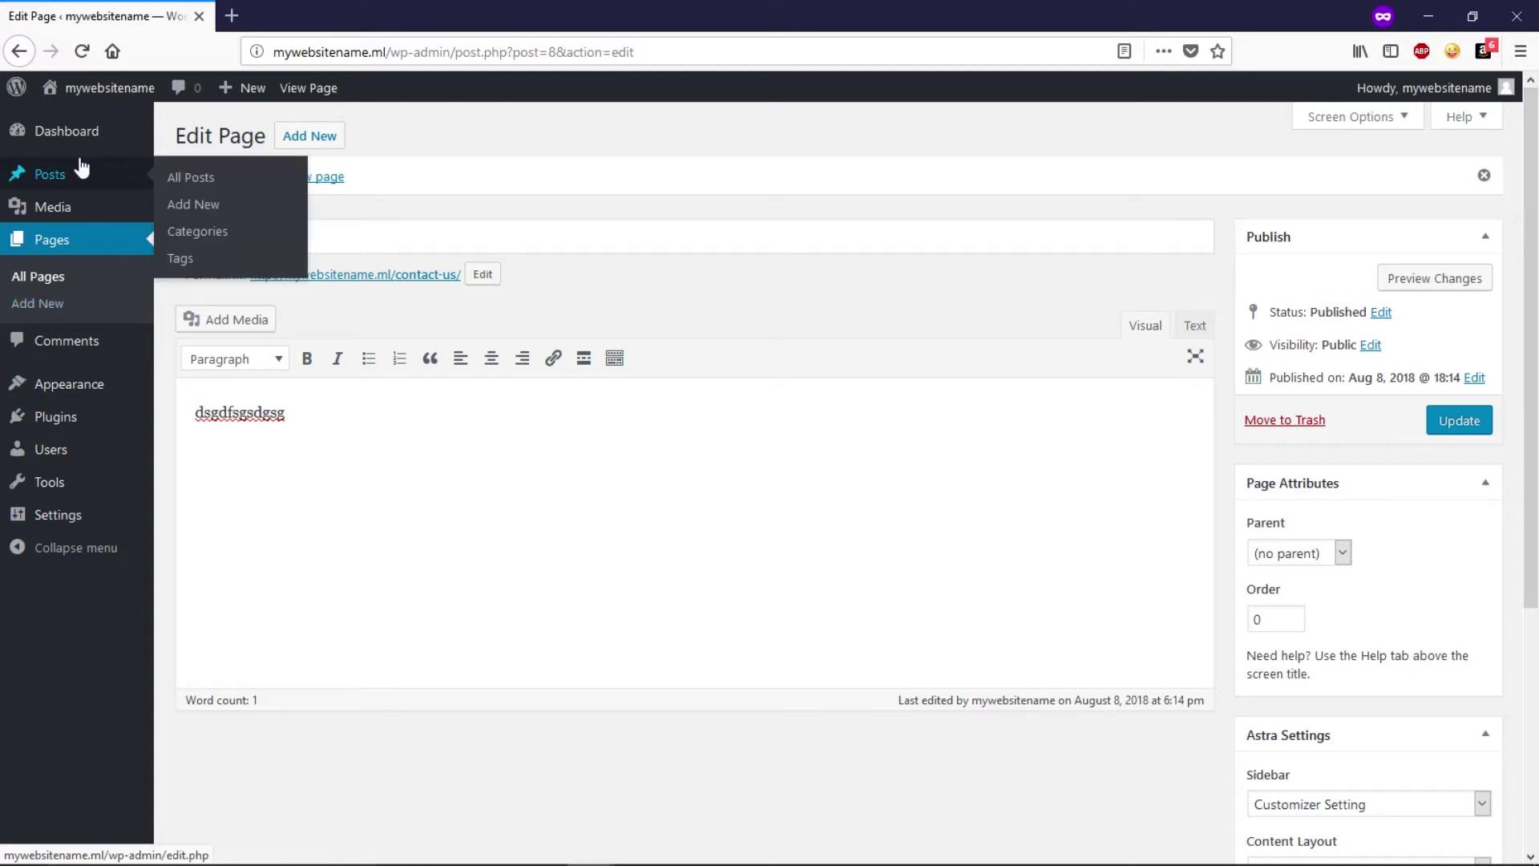
left_click(227, 234)
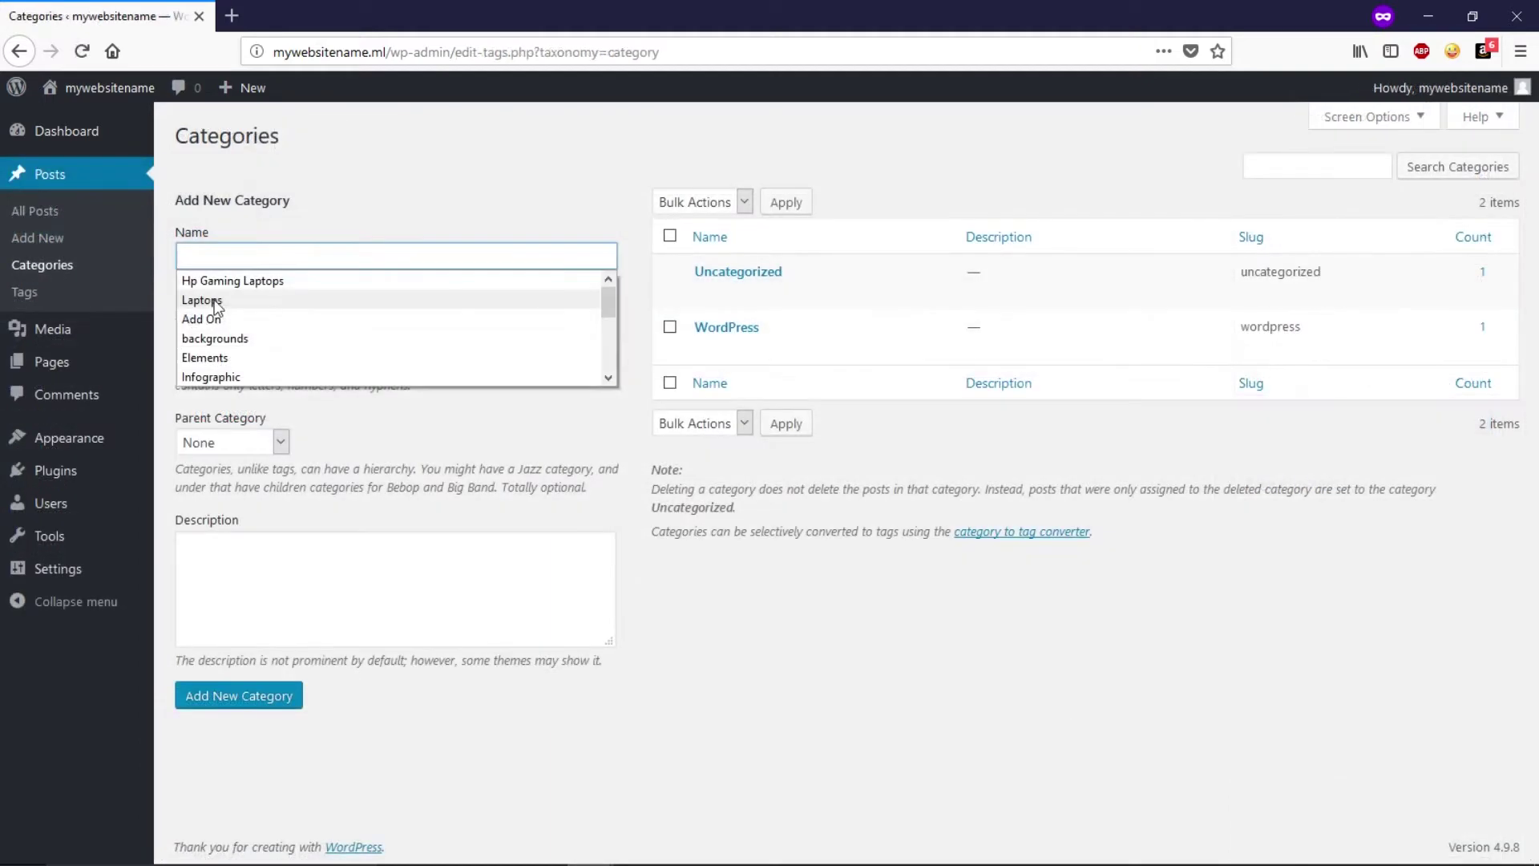
left_click(202, 300)
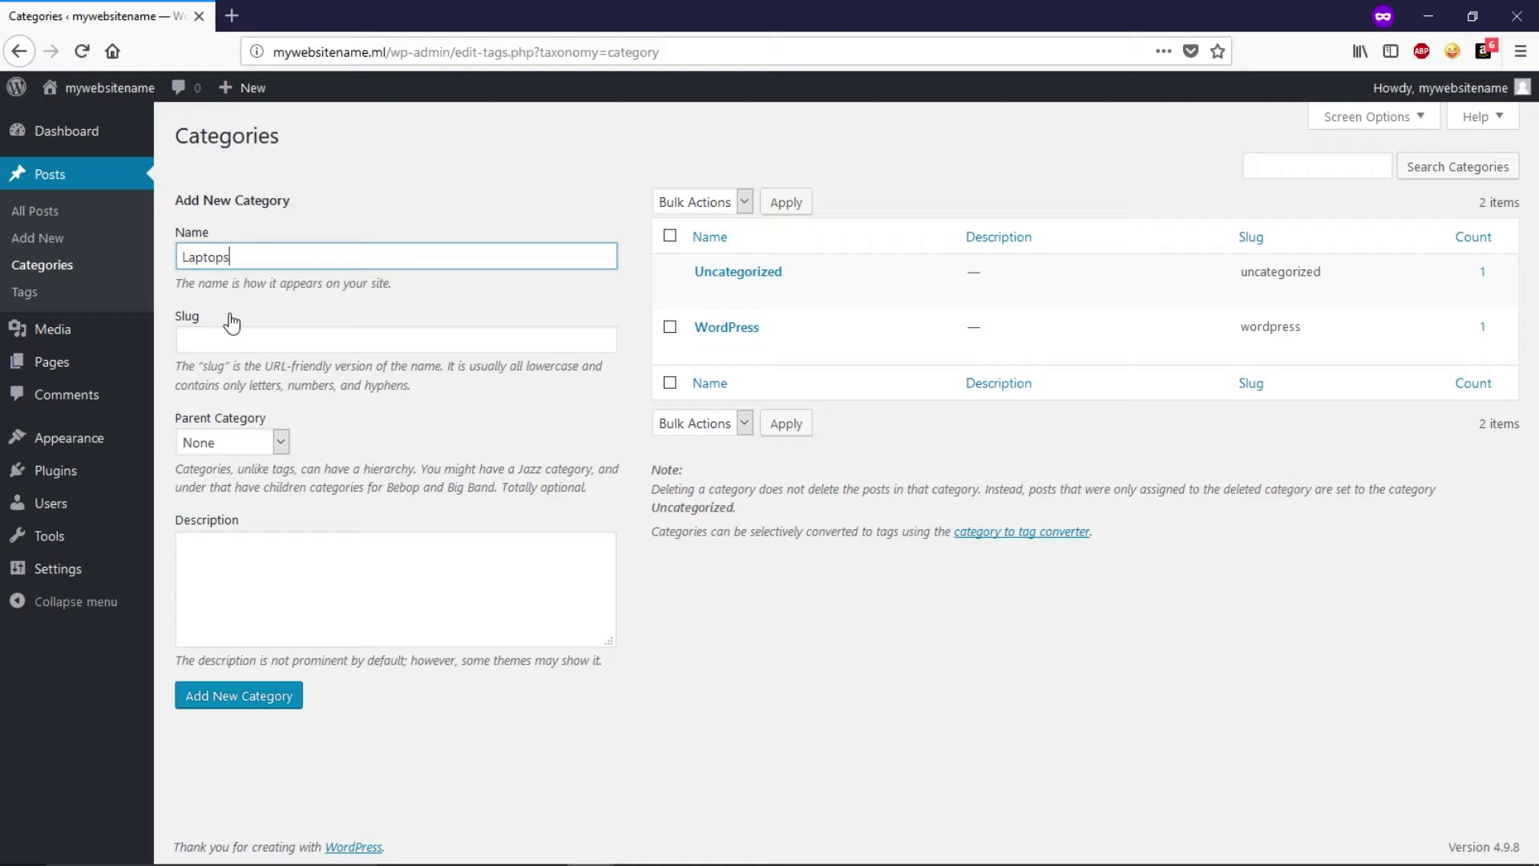
left_click(222, 696)
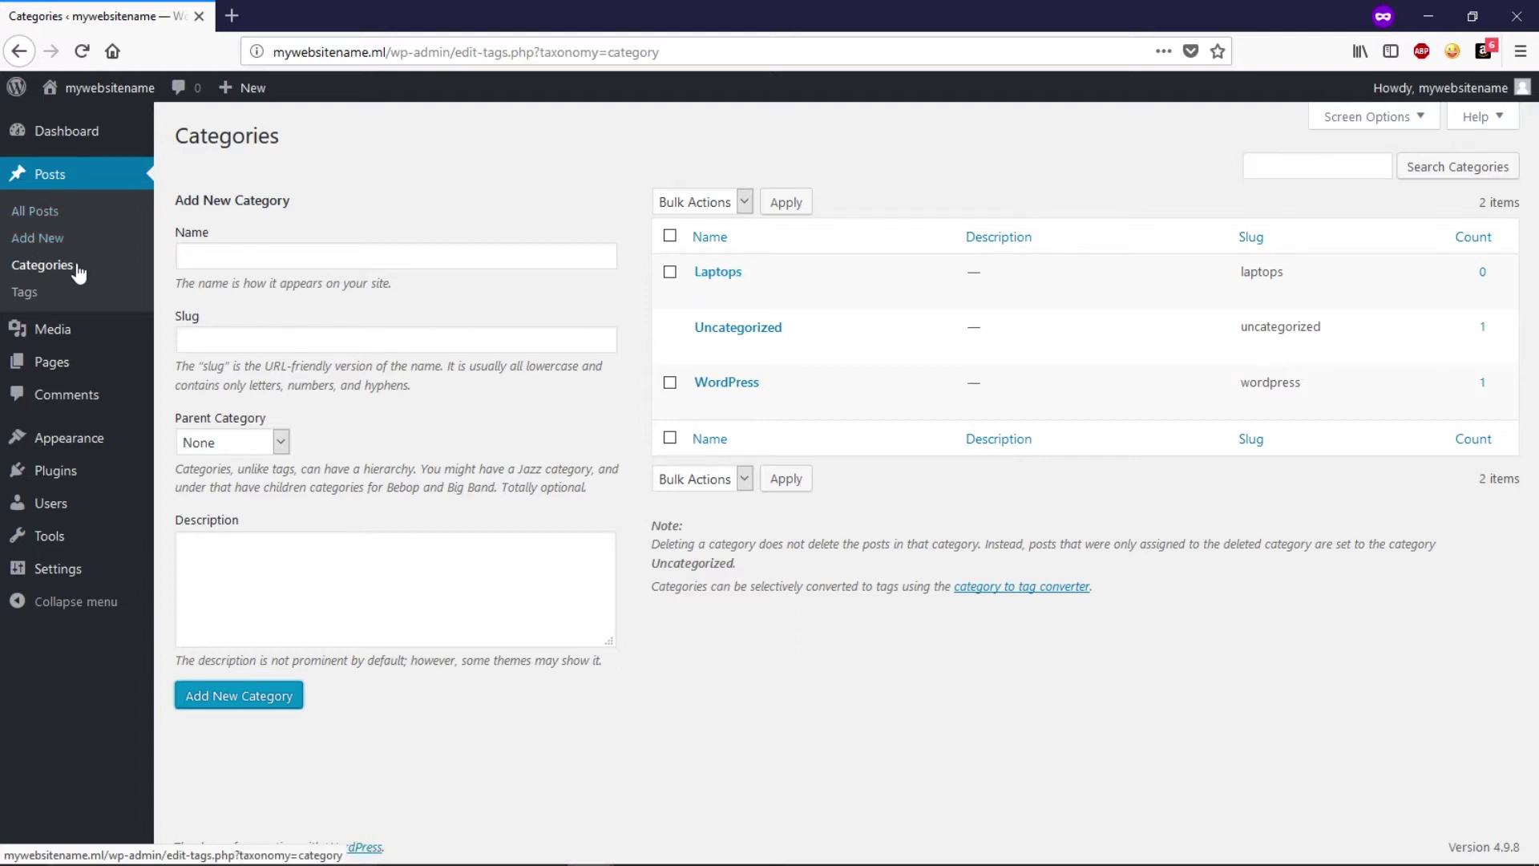
Add the Calendar widget to the Main Sidebar between Search and Recent Posts
mouse_move(102, 455)
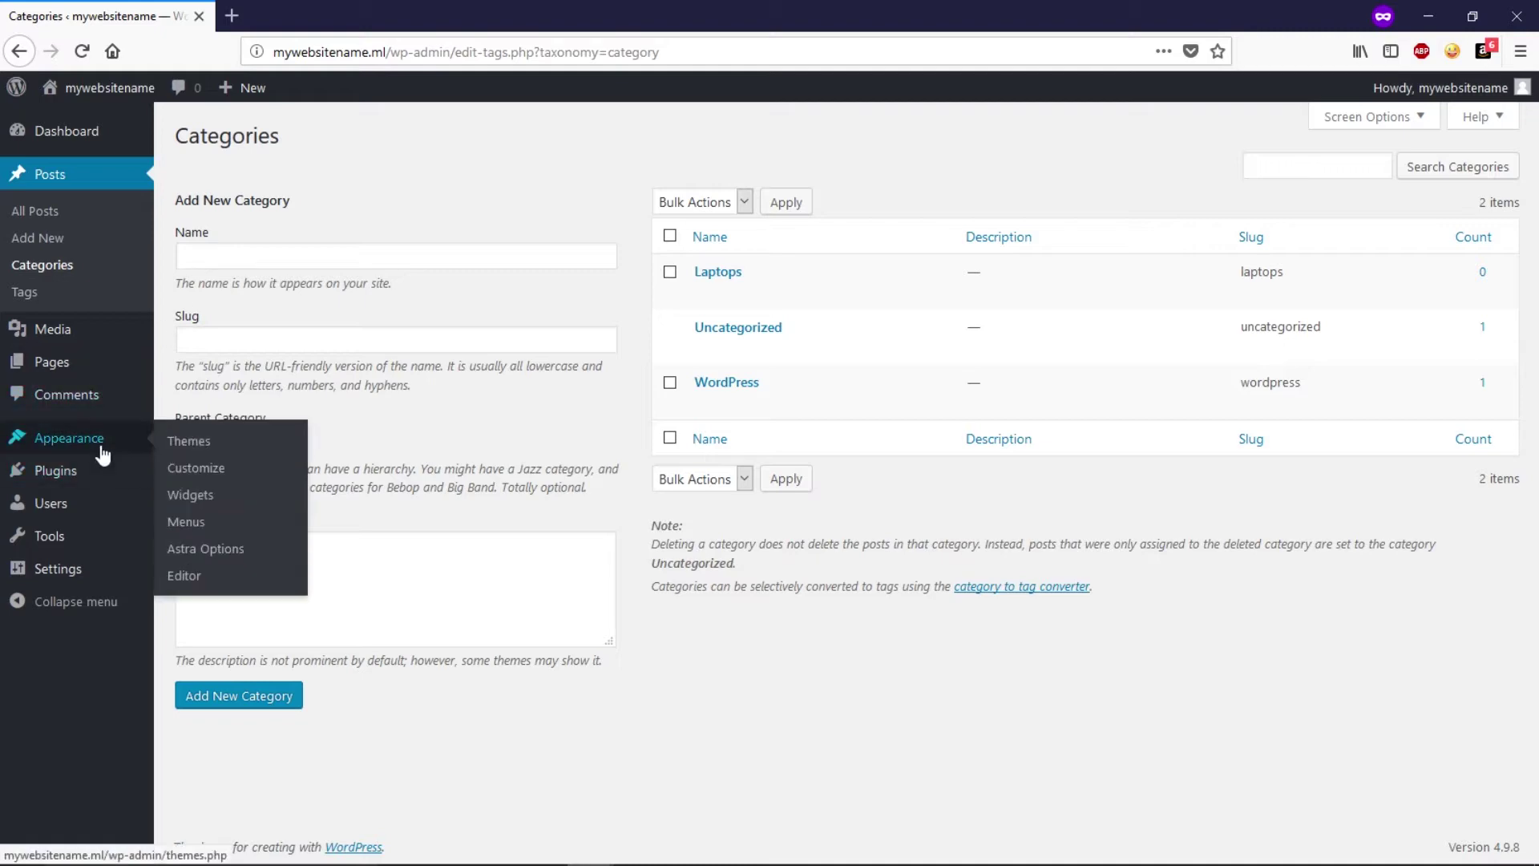
left_click(191, 499)
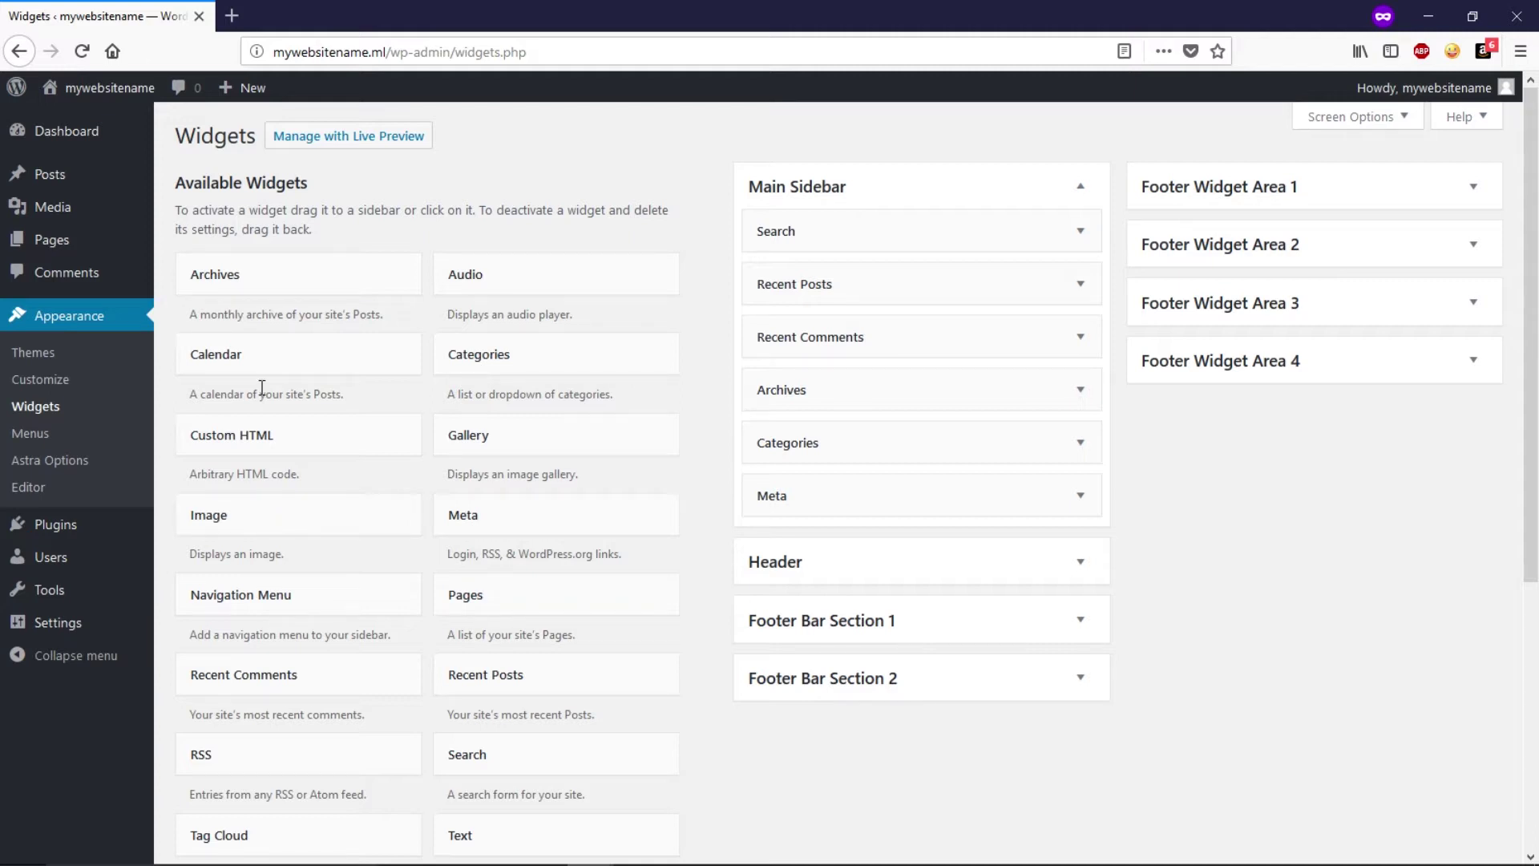
left_click_drag(268, 361, 863, 280)
left_click(837, 285)
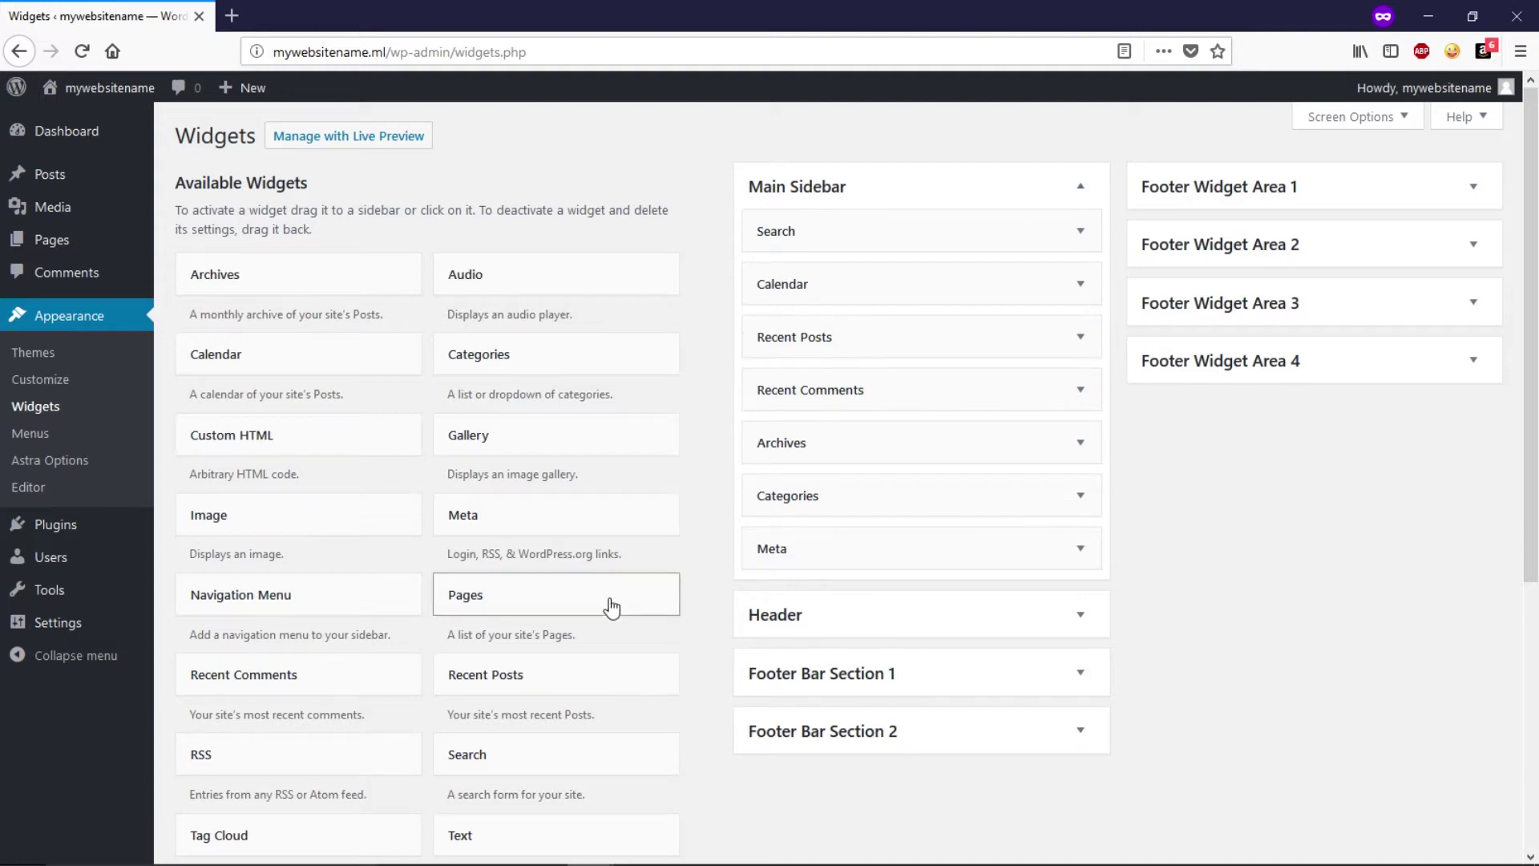
Manage the widgets with live preview and add a Pages widget to the Main Sidebar
left_click(333, 143)
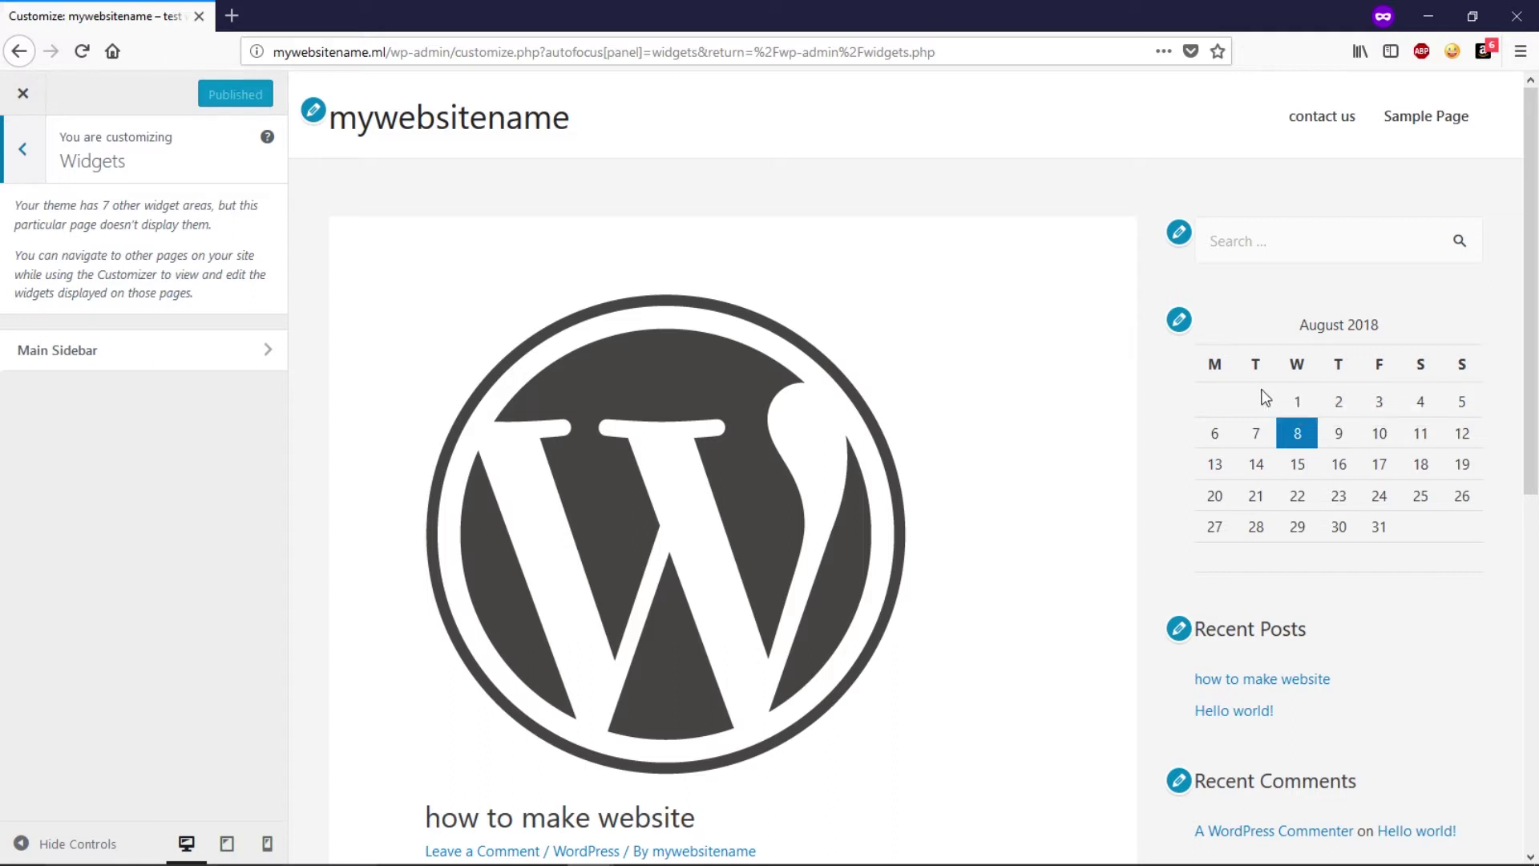
left_click(246, 364)
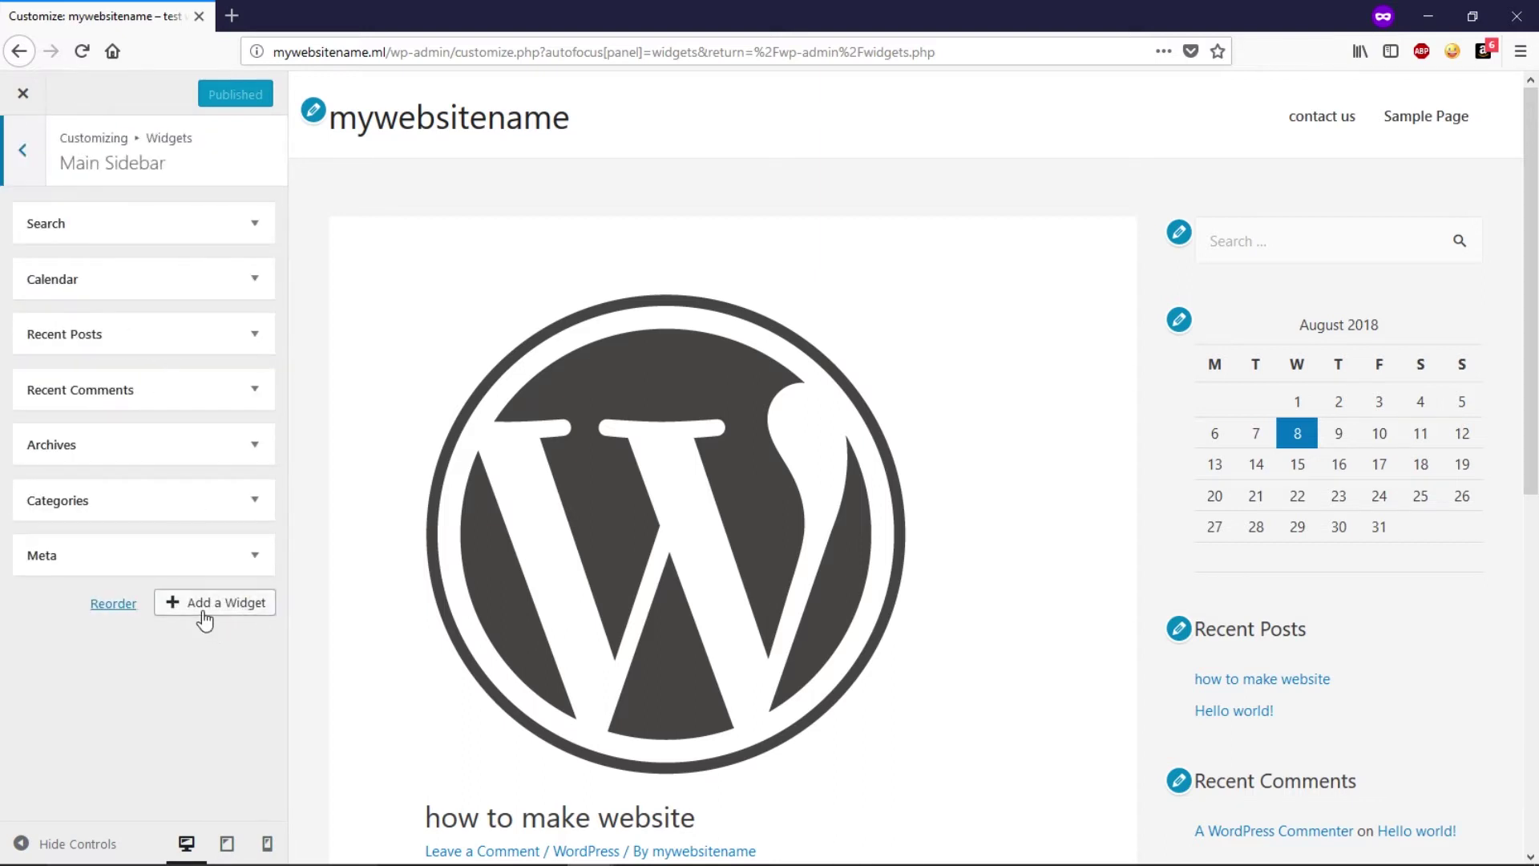
left_click(208, 615)
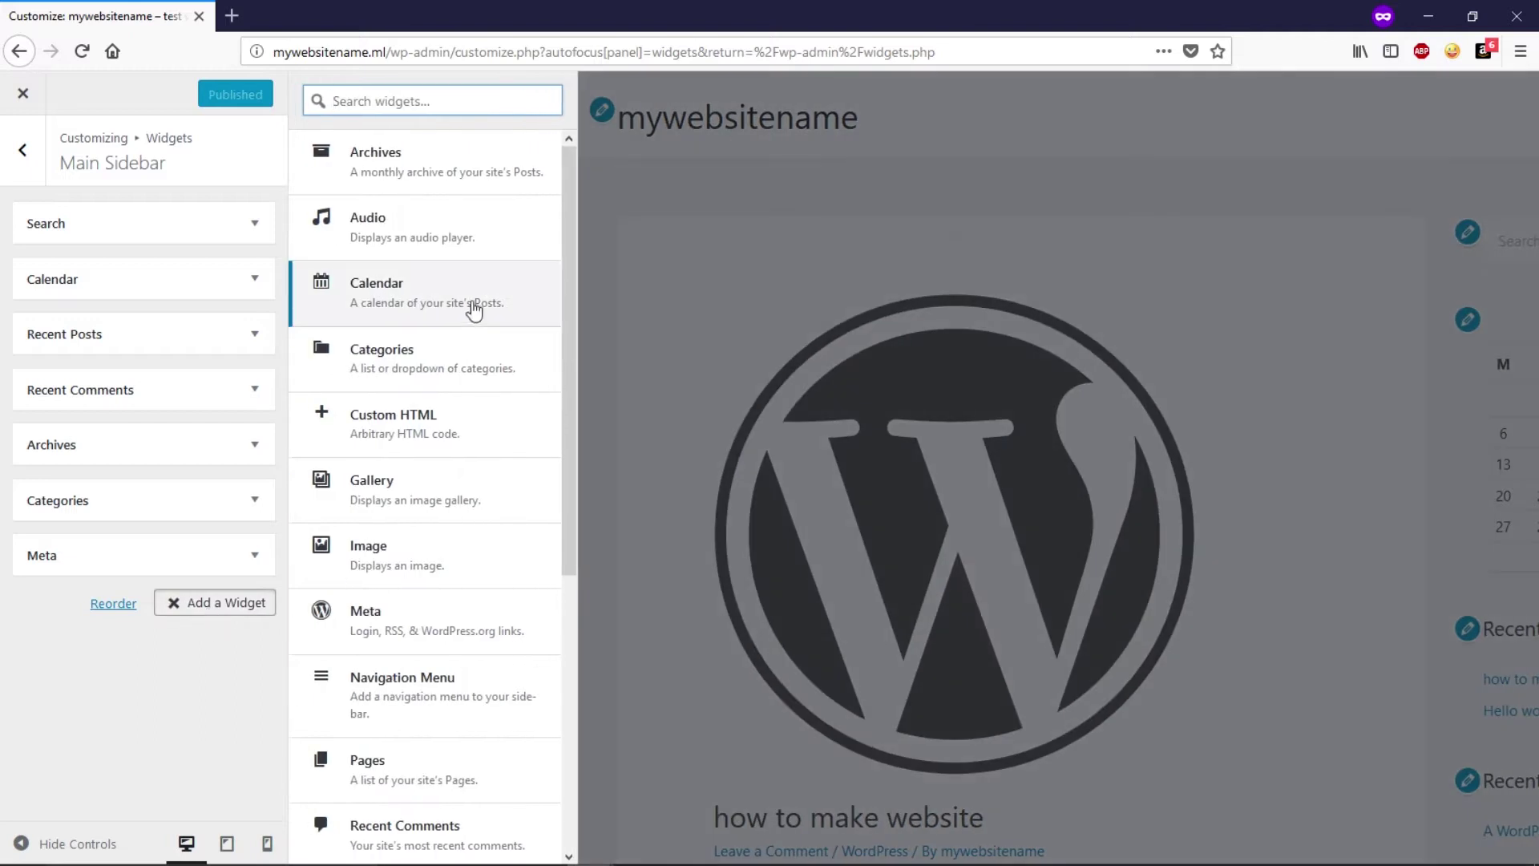
scroll(458, 313, "down", 5)
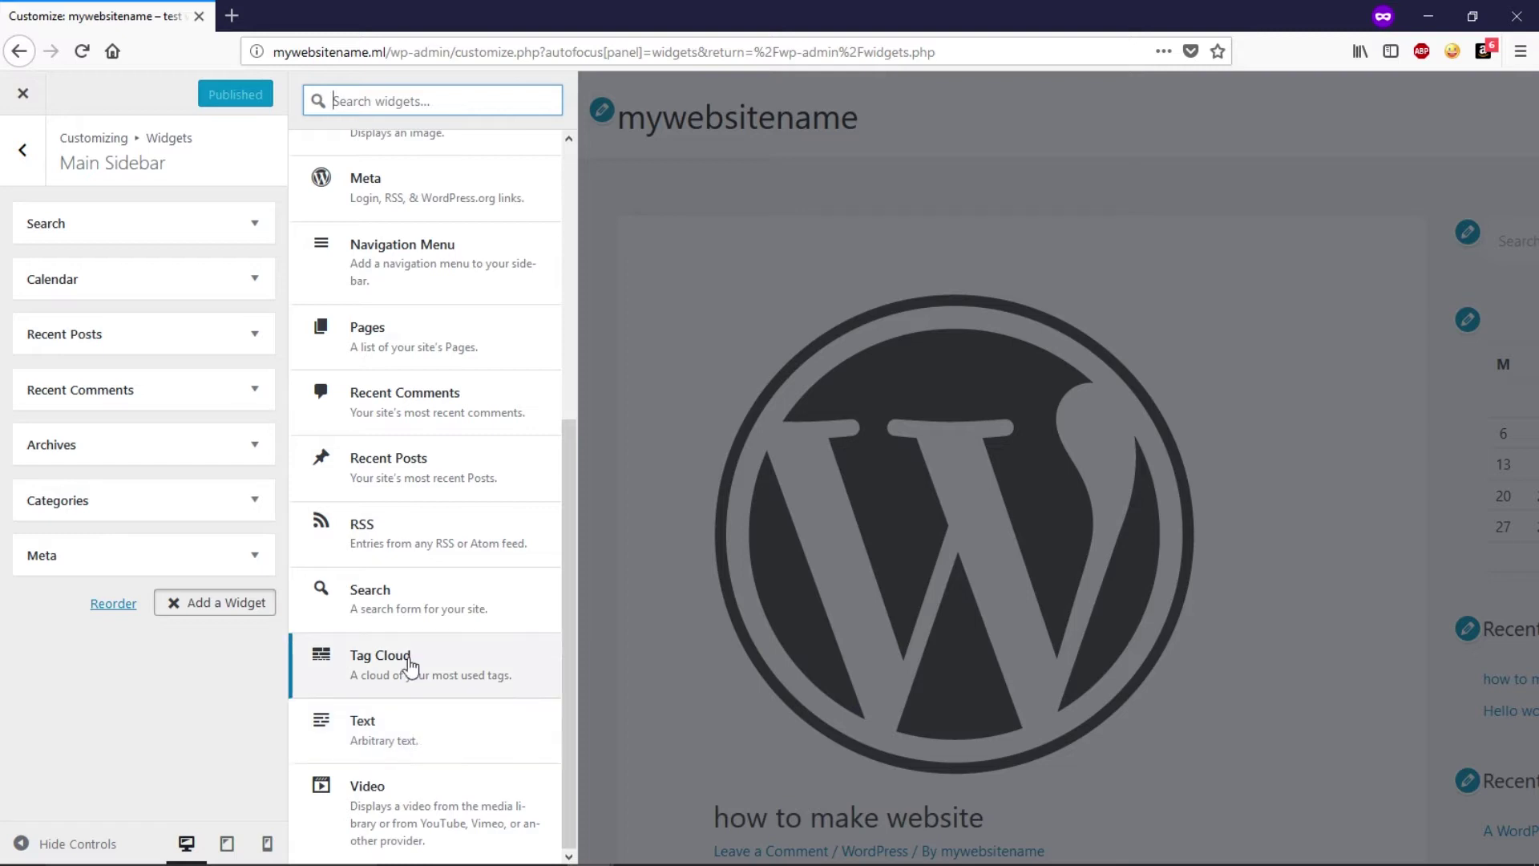
scroll(414, 522, "up", 3)
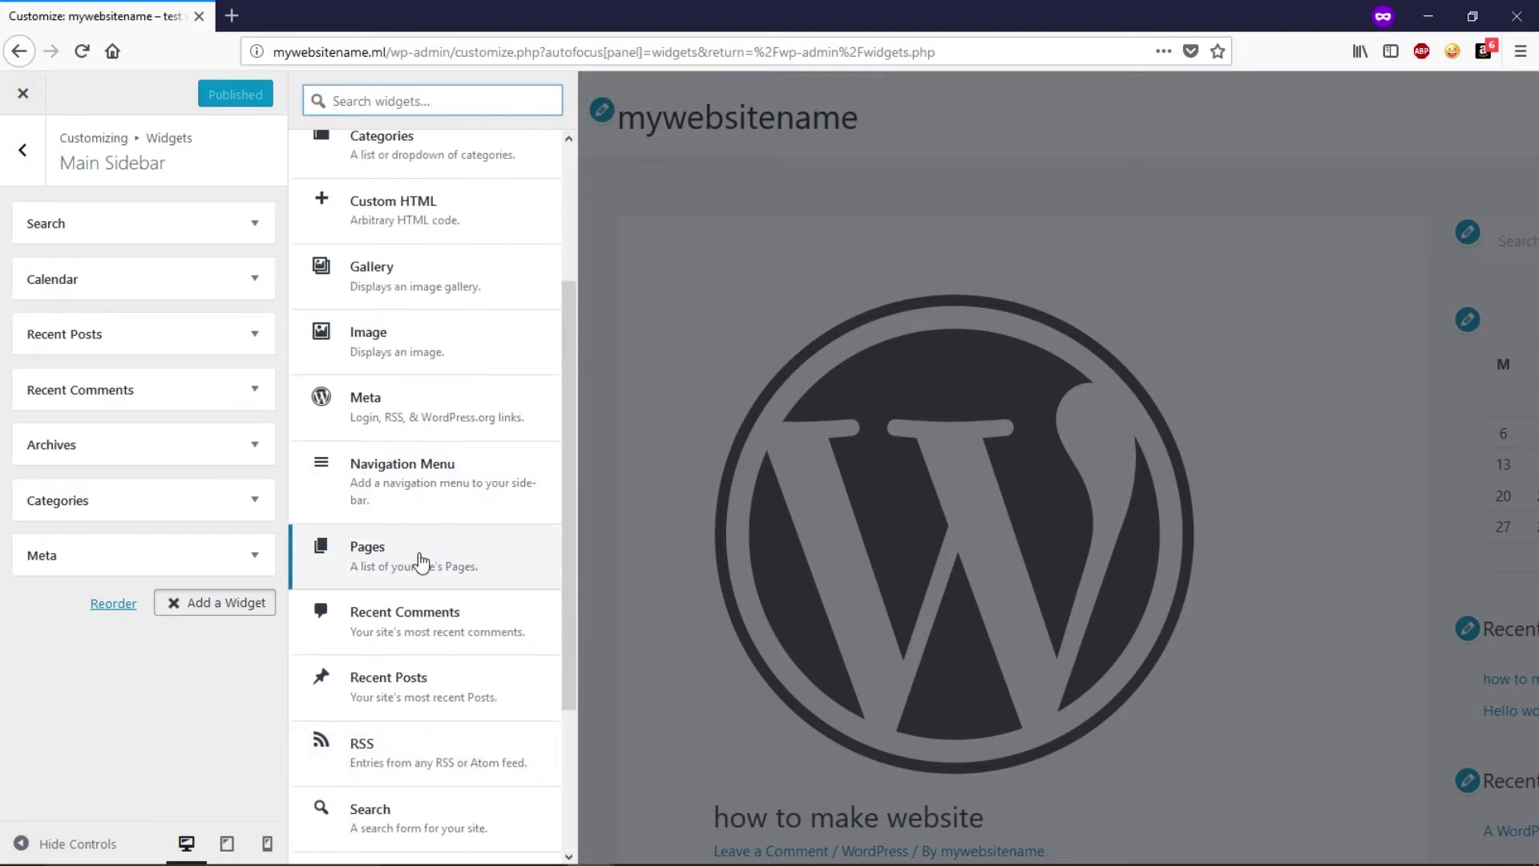
left_click(400, 570)
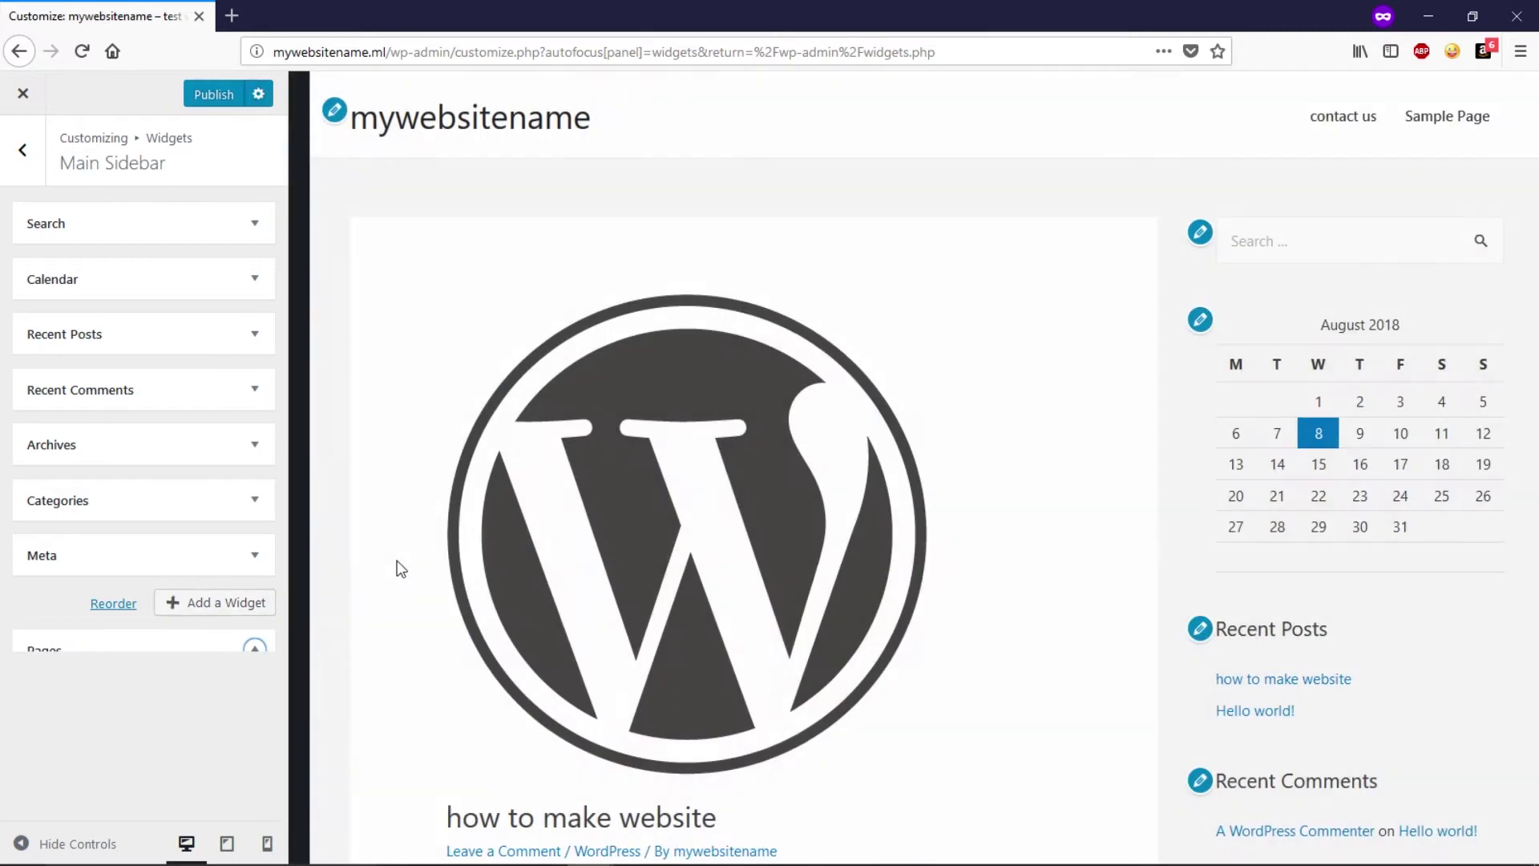
Move the Pages widget in the Main Sidebar to between Calendar and Recent Posts
left_click(96, 611)
left_click_drag(153, 618, 138, 322)
left_click_drag(154, 337, 153, 342)
left_click(153, 342)
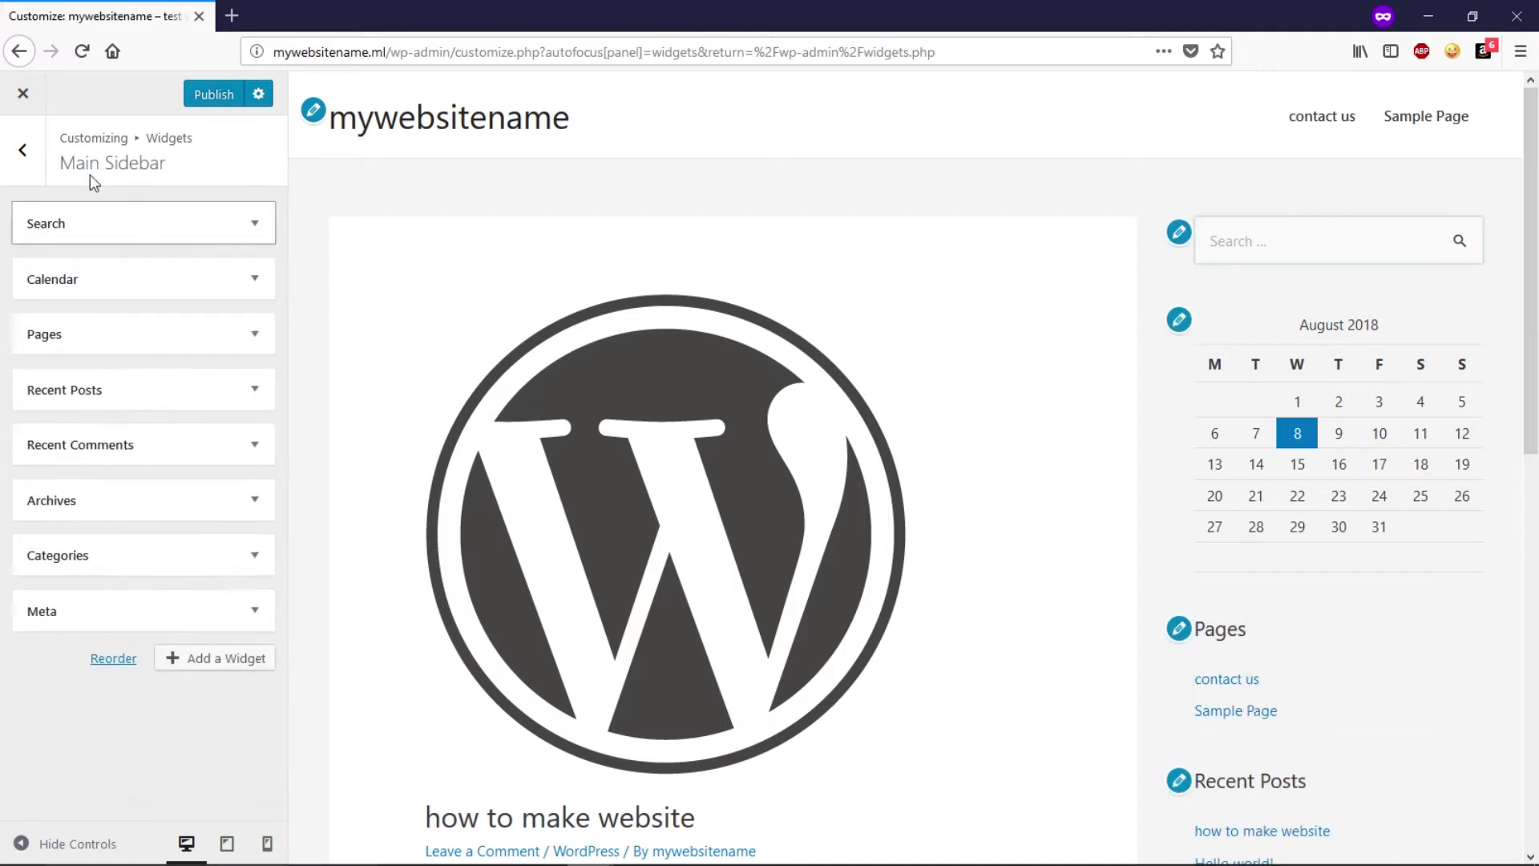
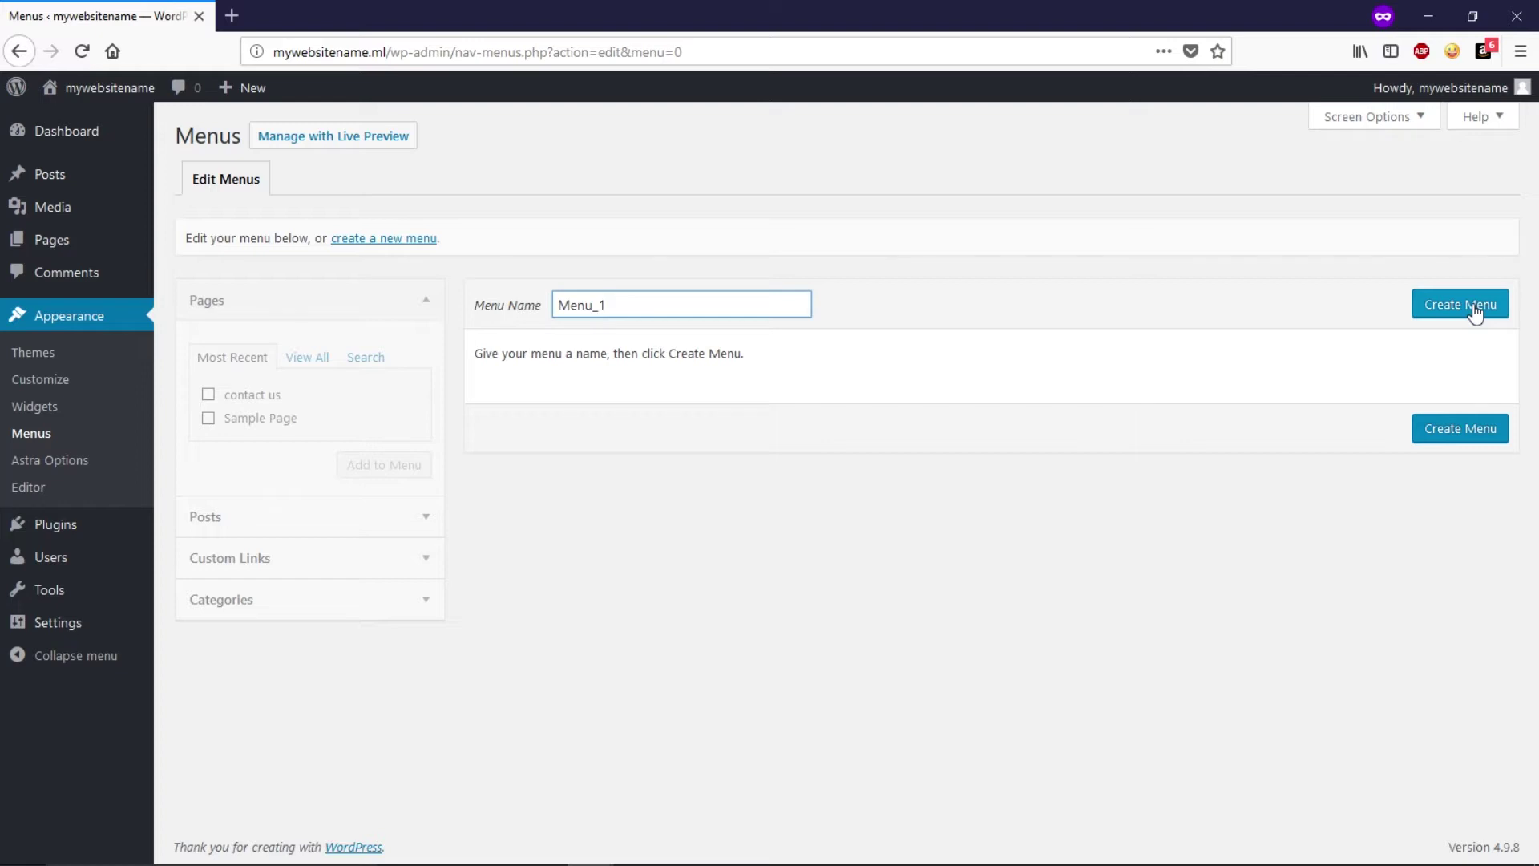
Create the menu named "Menu_1", assign it to the Primary Menu location and save it
left_click(1474, 306)
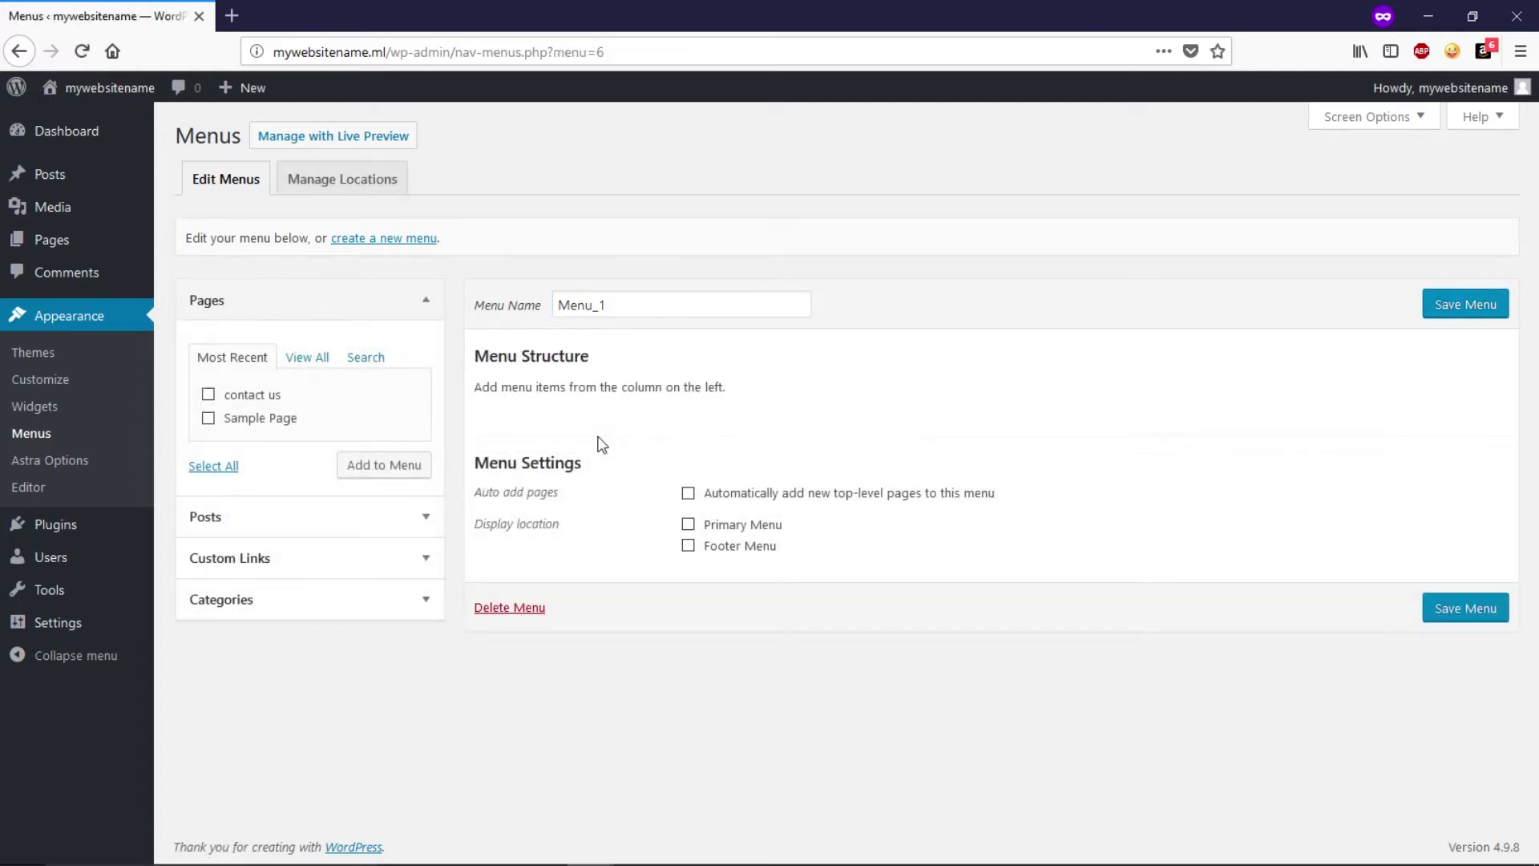
left_click(690, 526)
left_click(1464, 615)
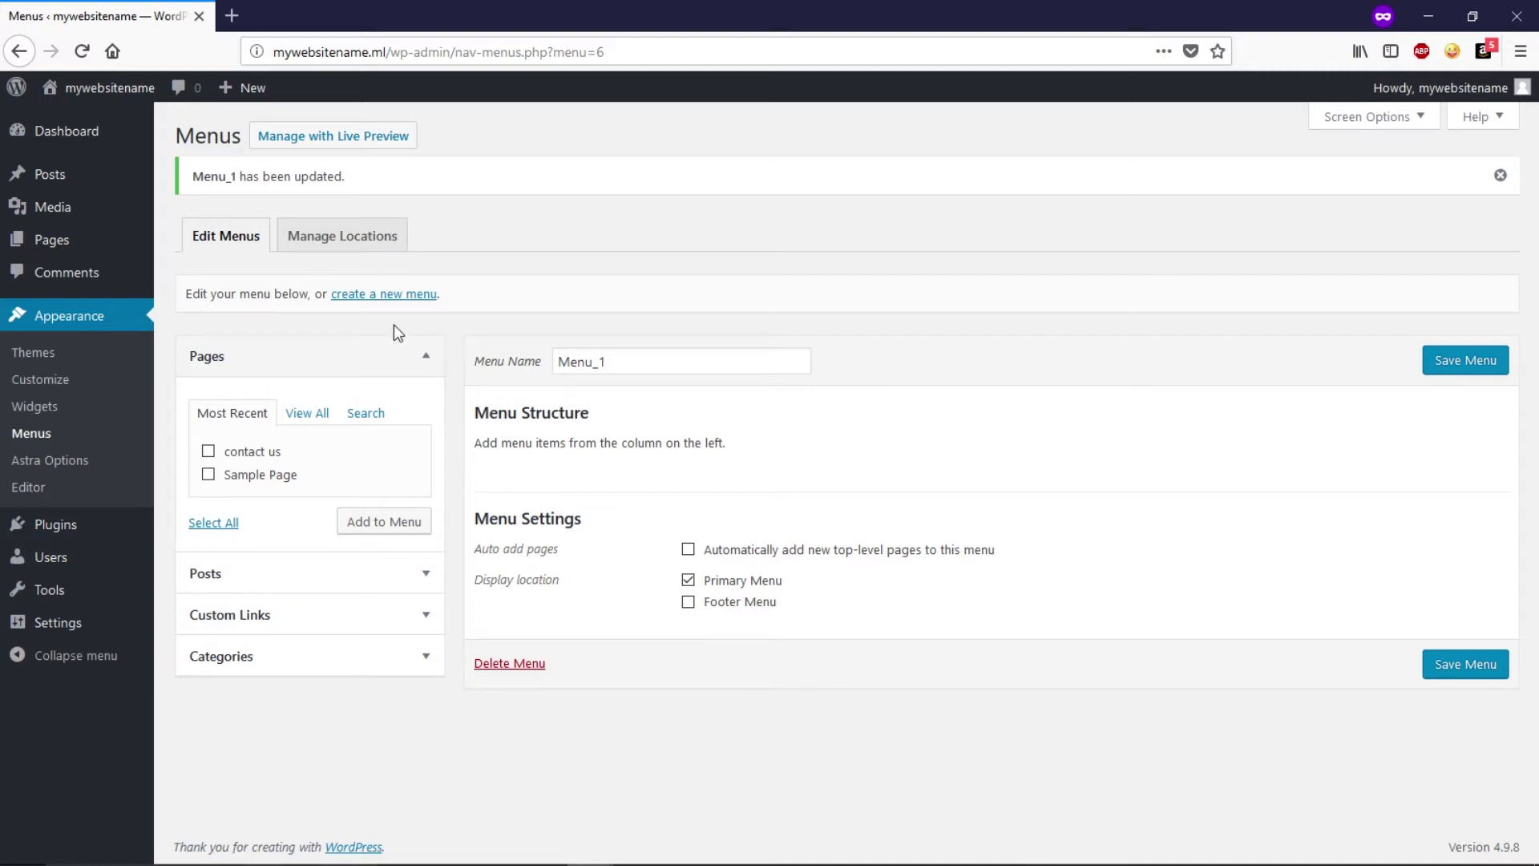
Manage the menus with live preview and add the Home and contact us items to Menu_1
left_click(307, 140)
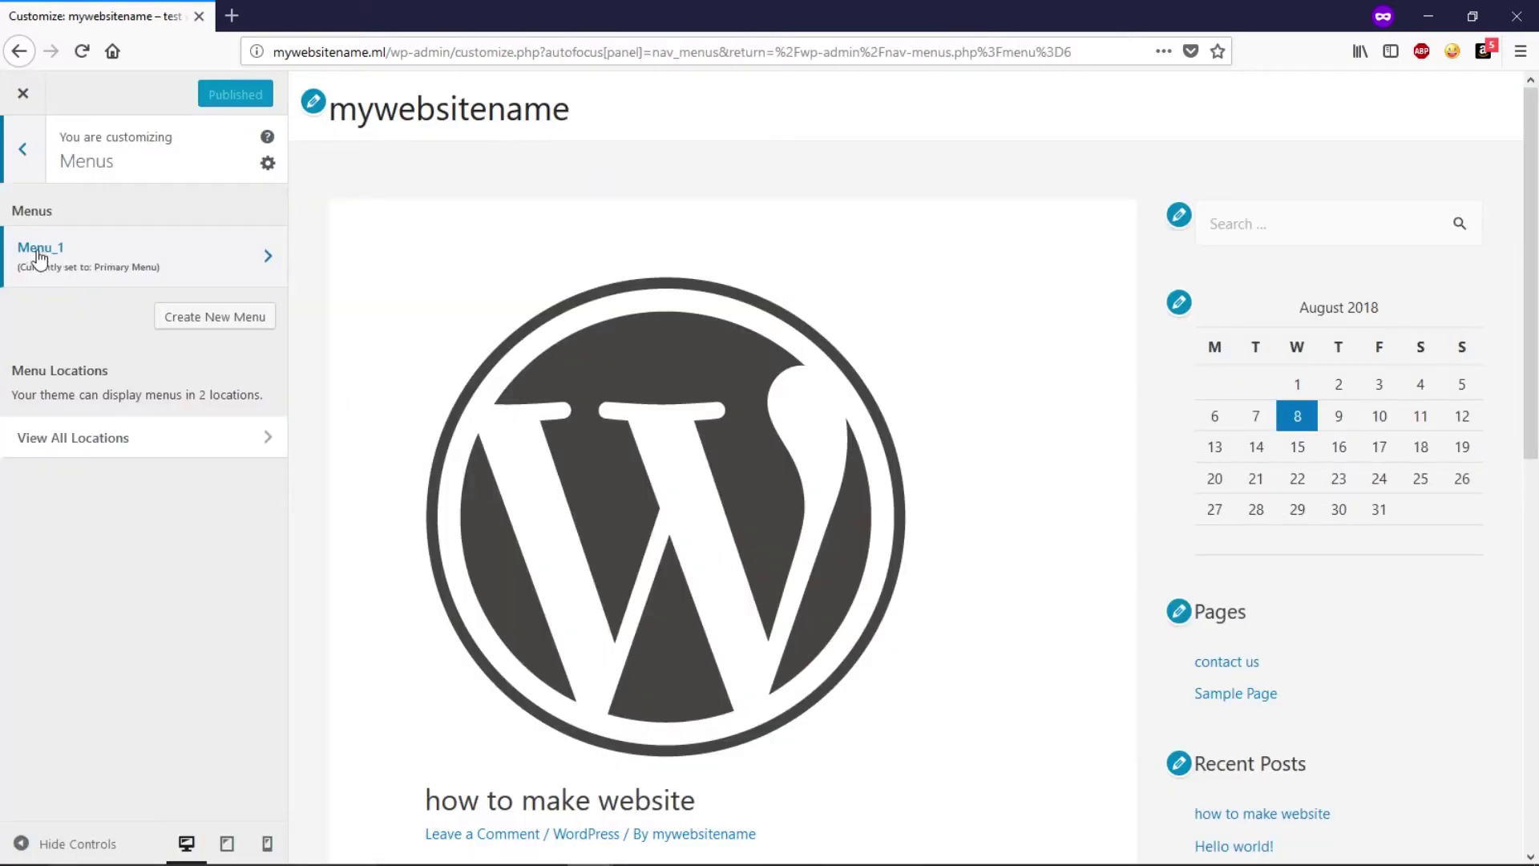
left_click(194, 250)
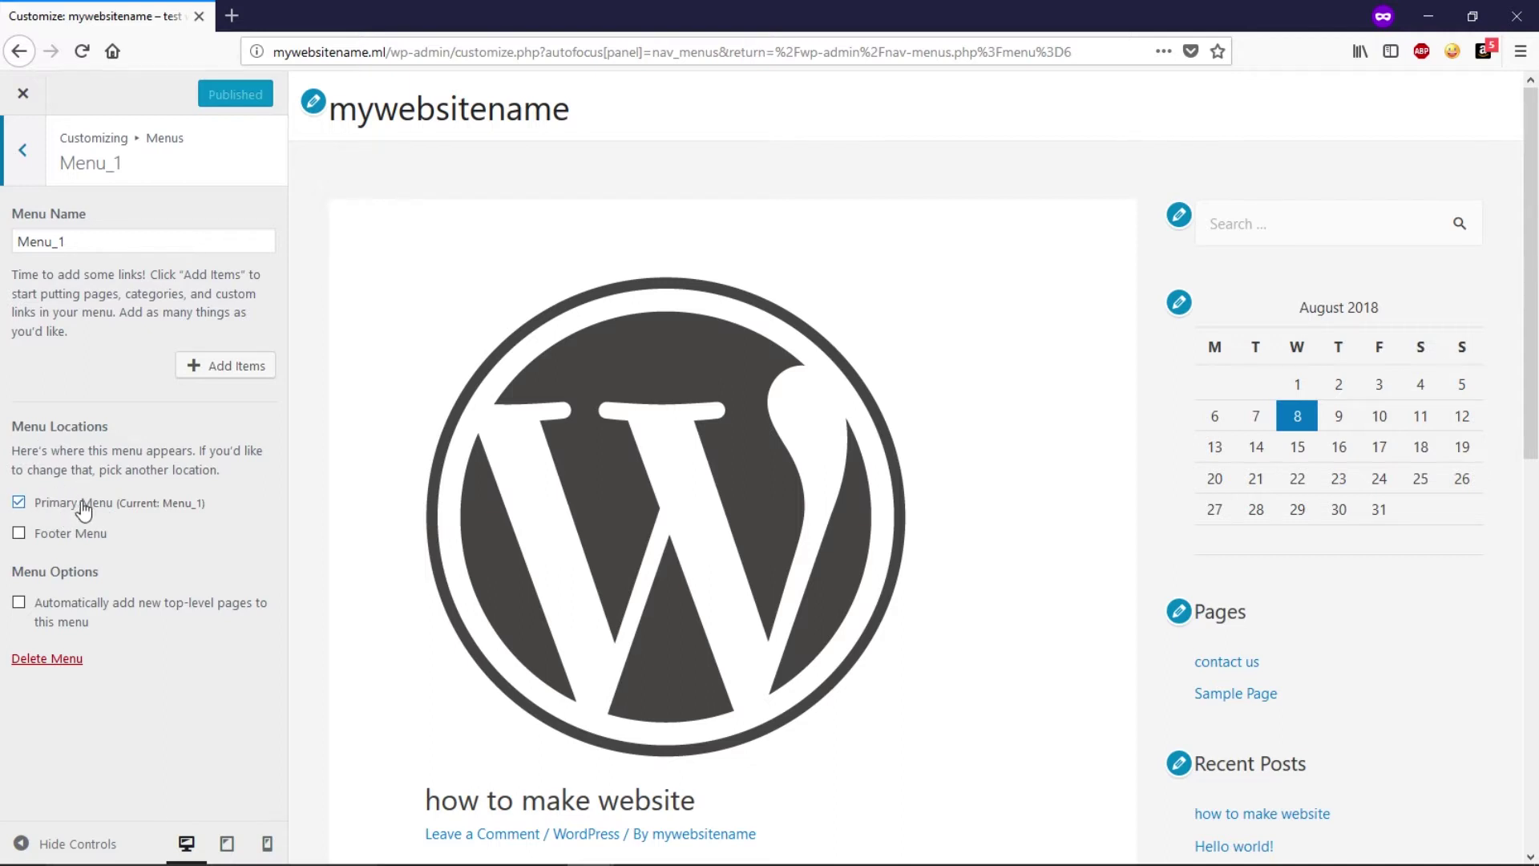
left_click(206, 371)
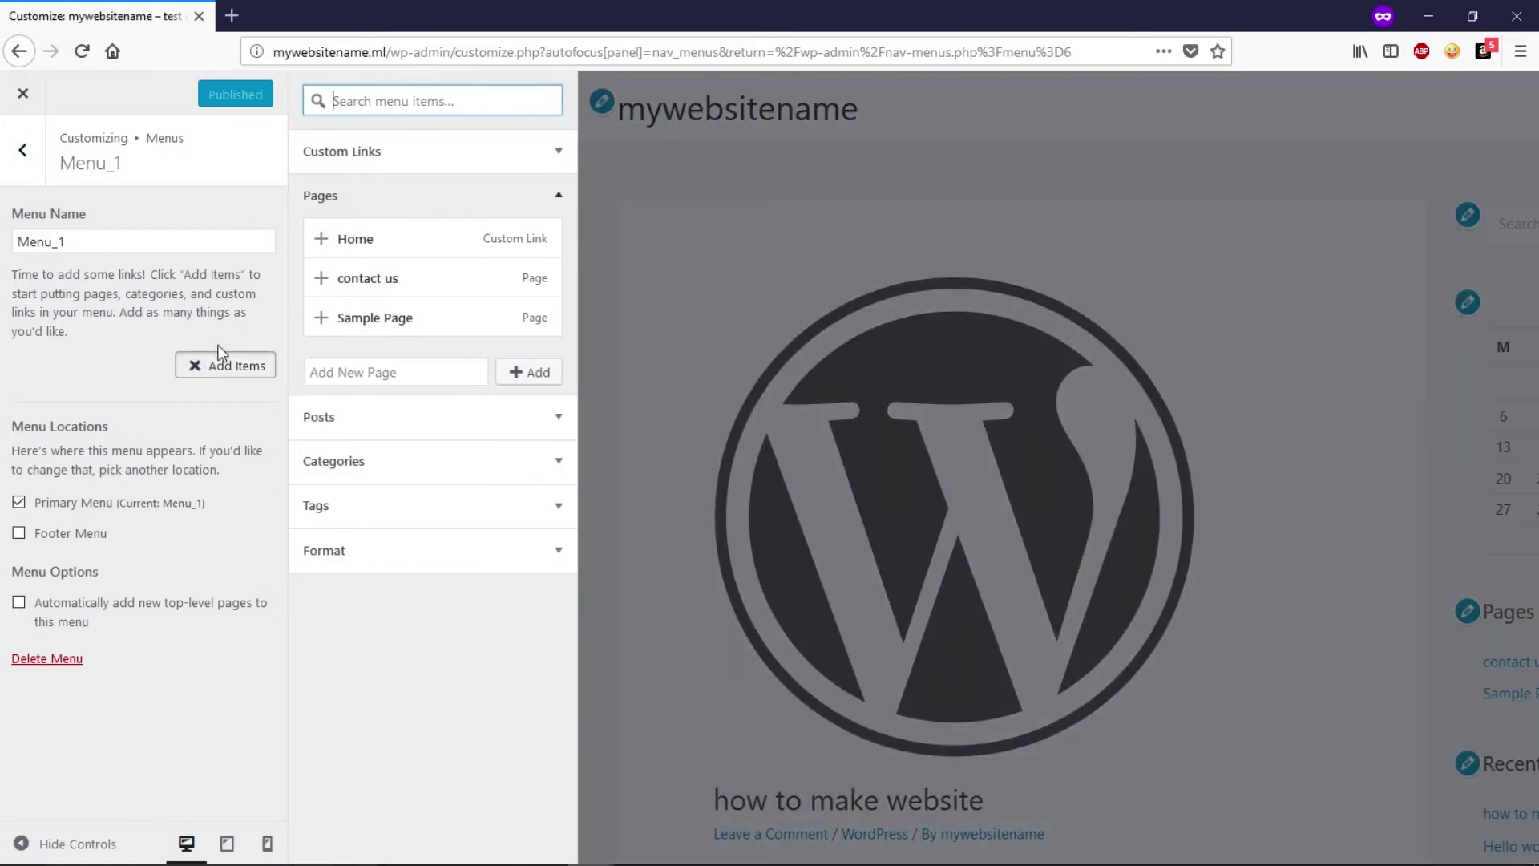
left_click(321, 239)
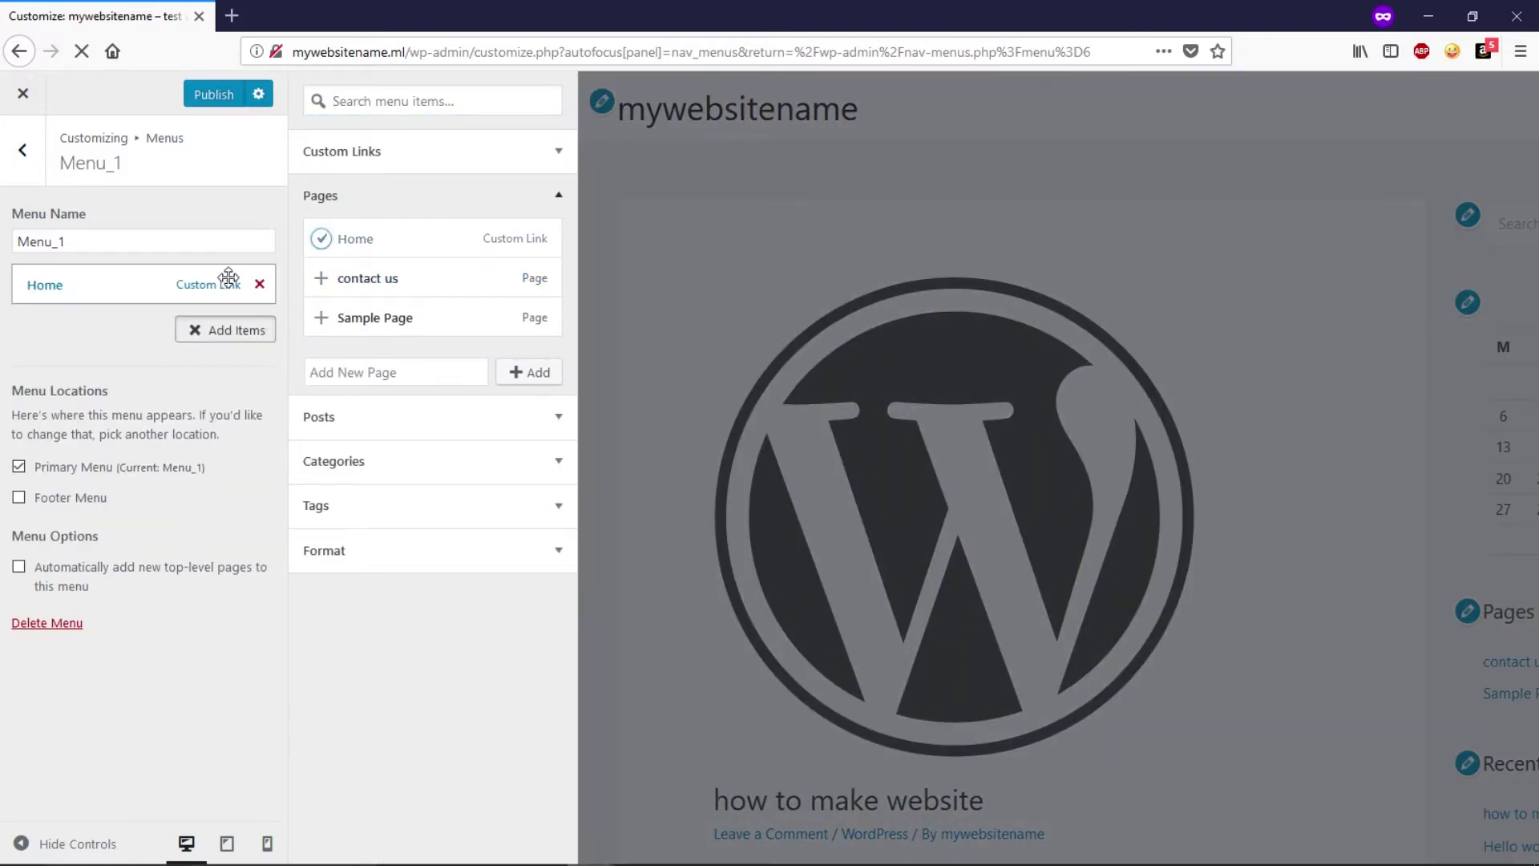
left_click(320, 280)
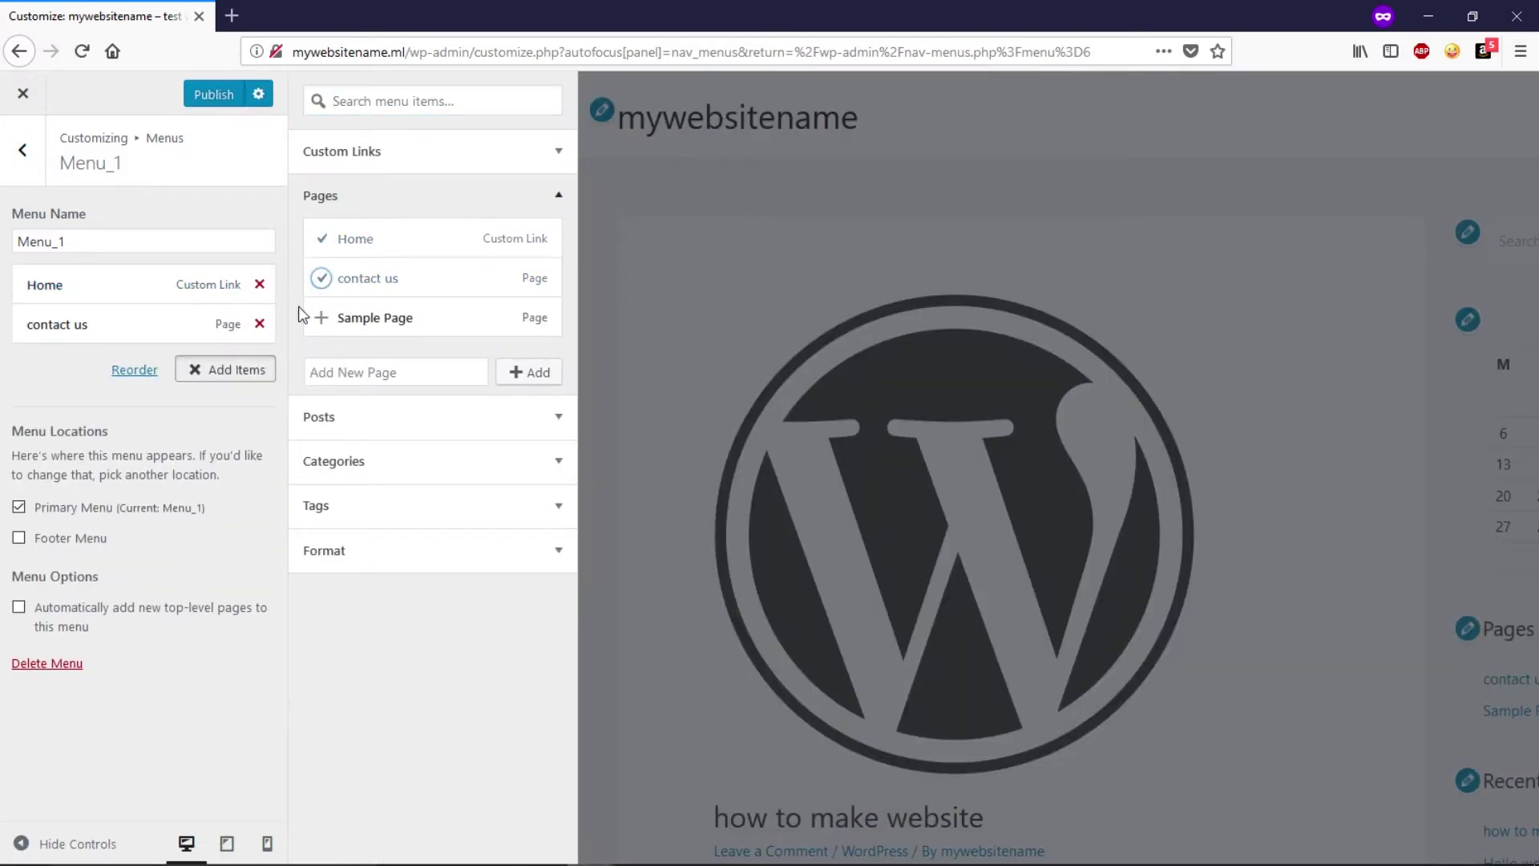
Create a new page named "wordpress" and add it to Menu_1
left_click(331, 372)
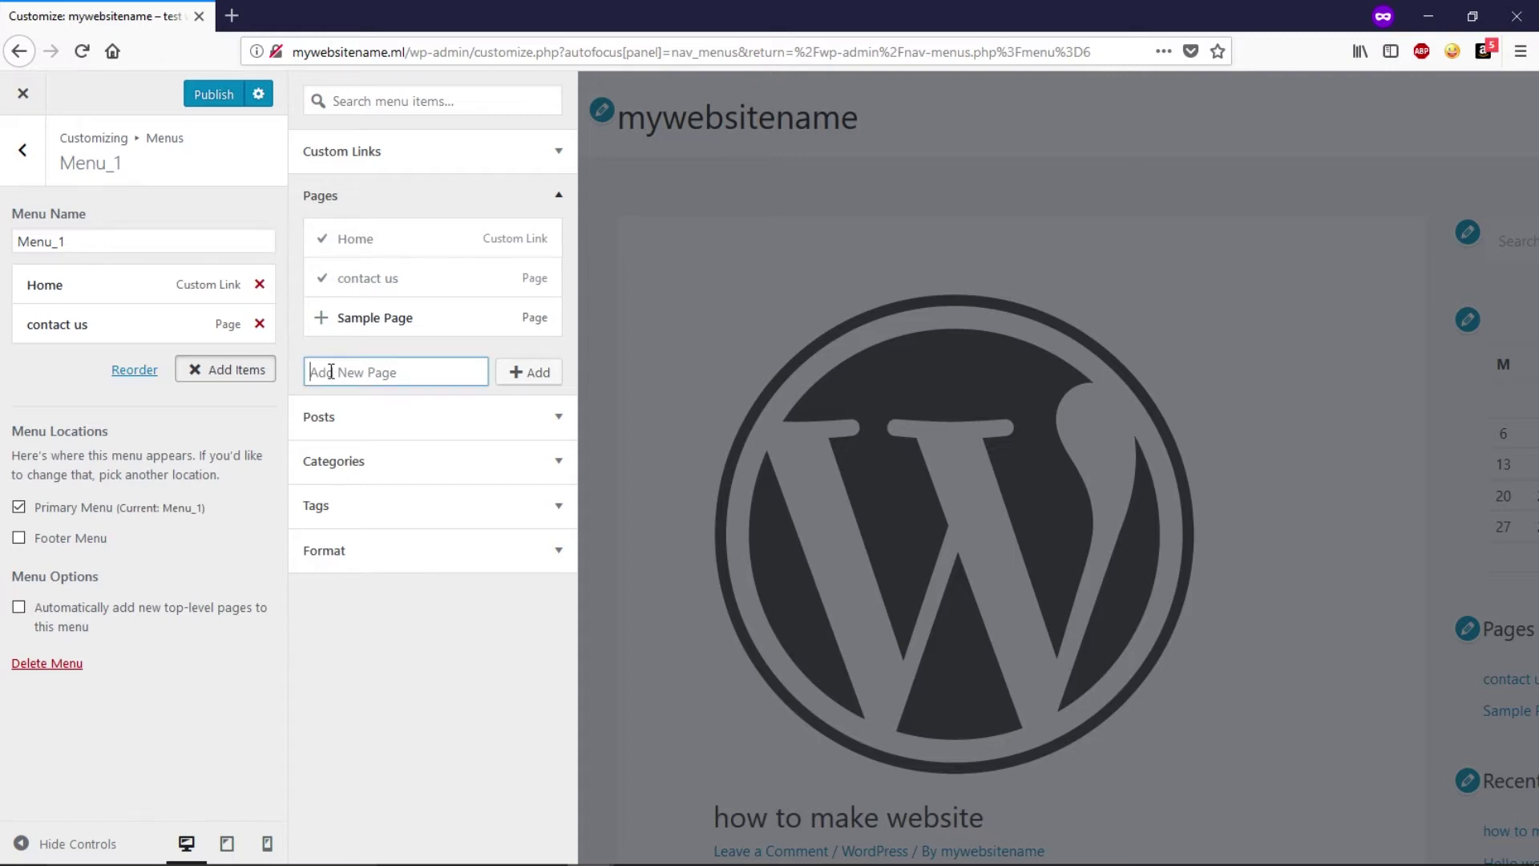
type("wordpress")
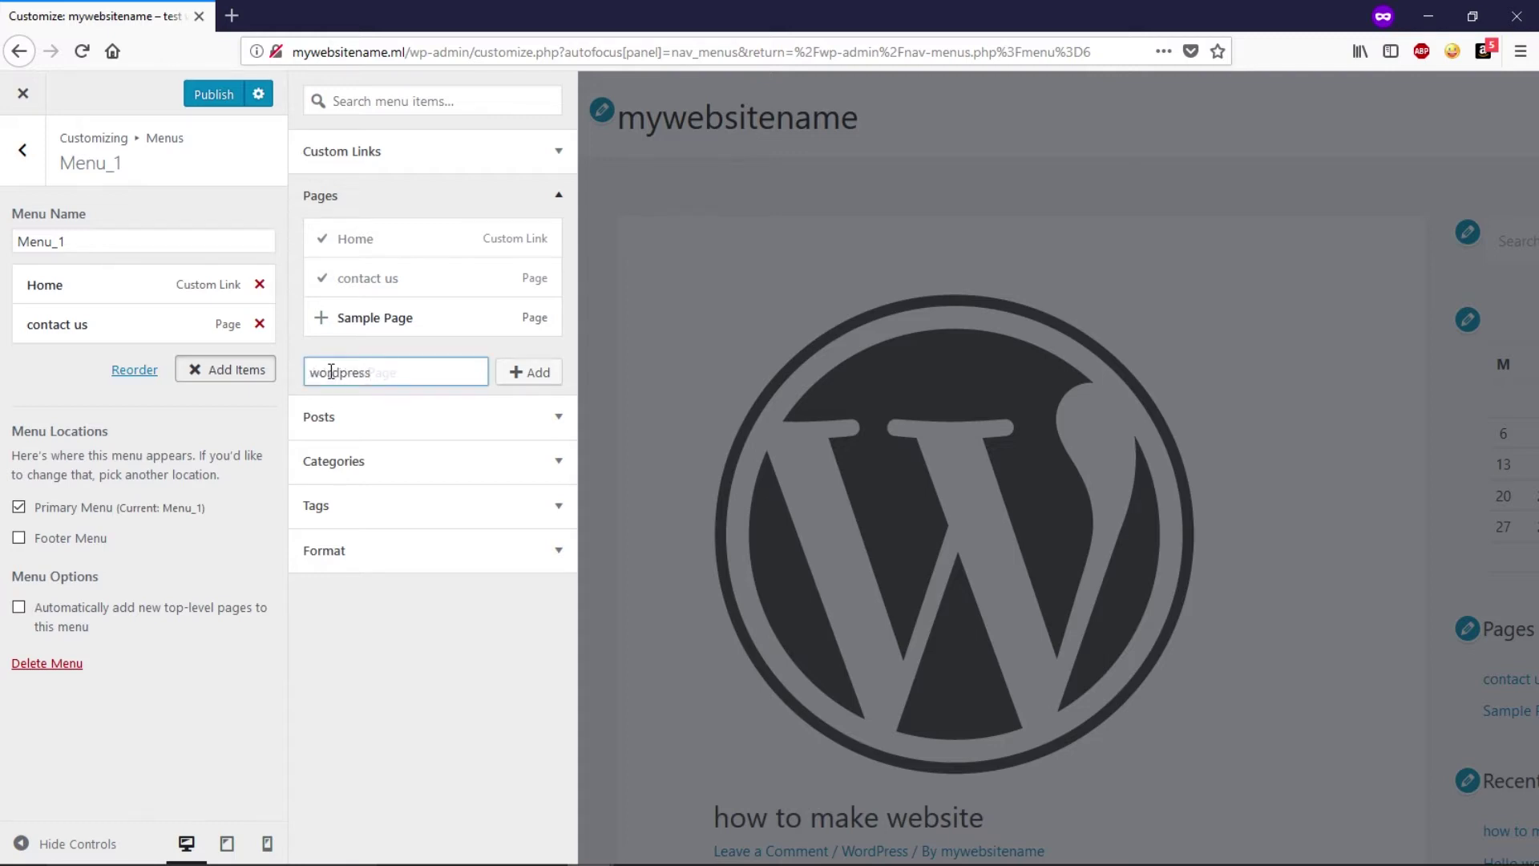
left_click(550, 375)
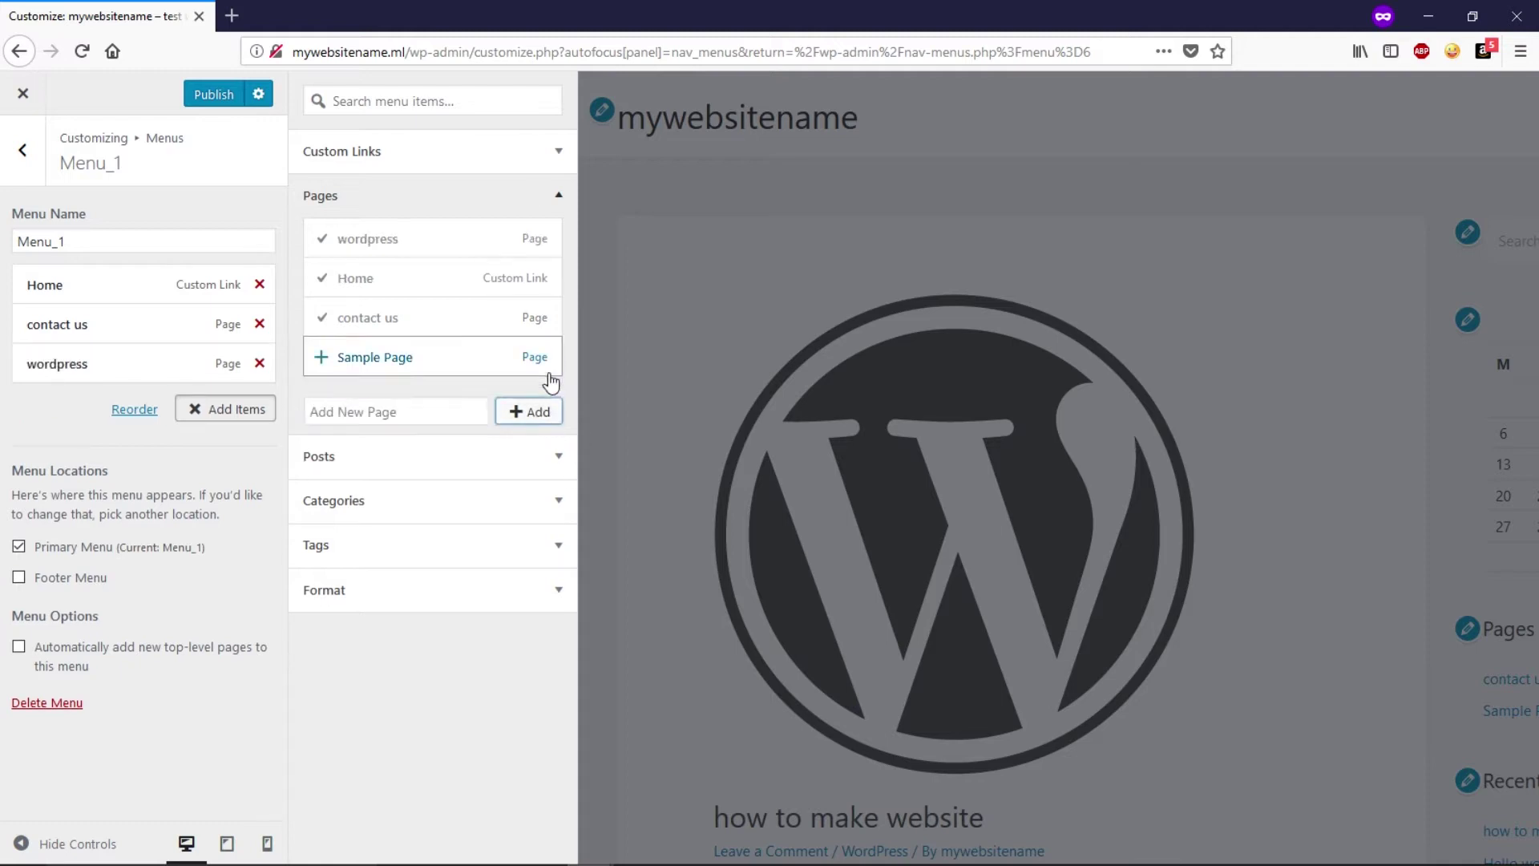
Check the categories and posts available for the menu, publish the Menu_1 changes and close the live preview
left_click(370, 502)
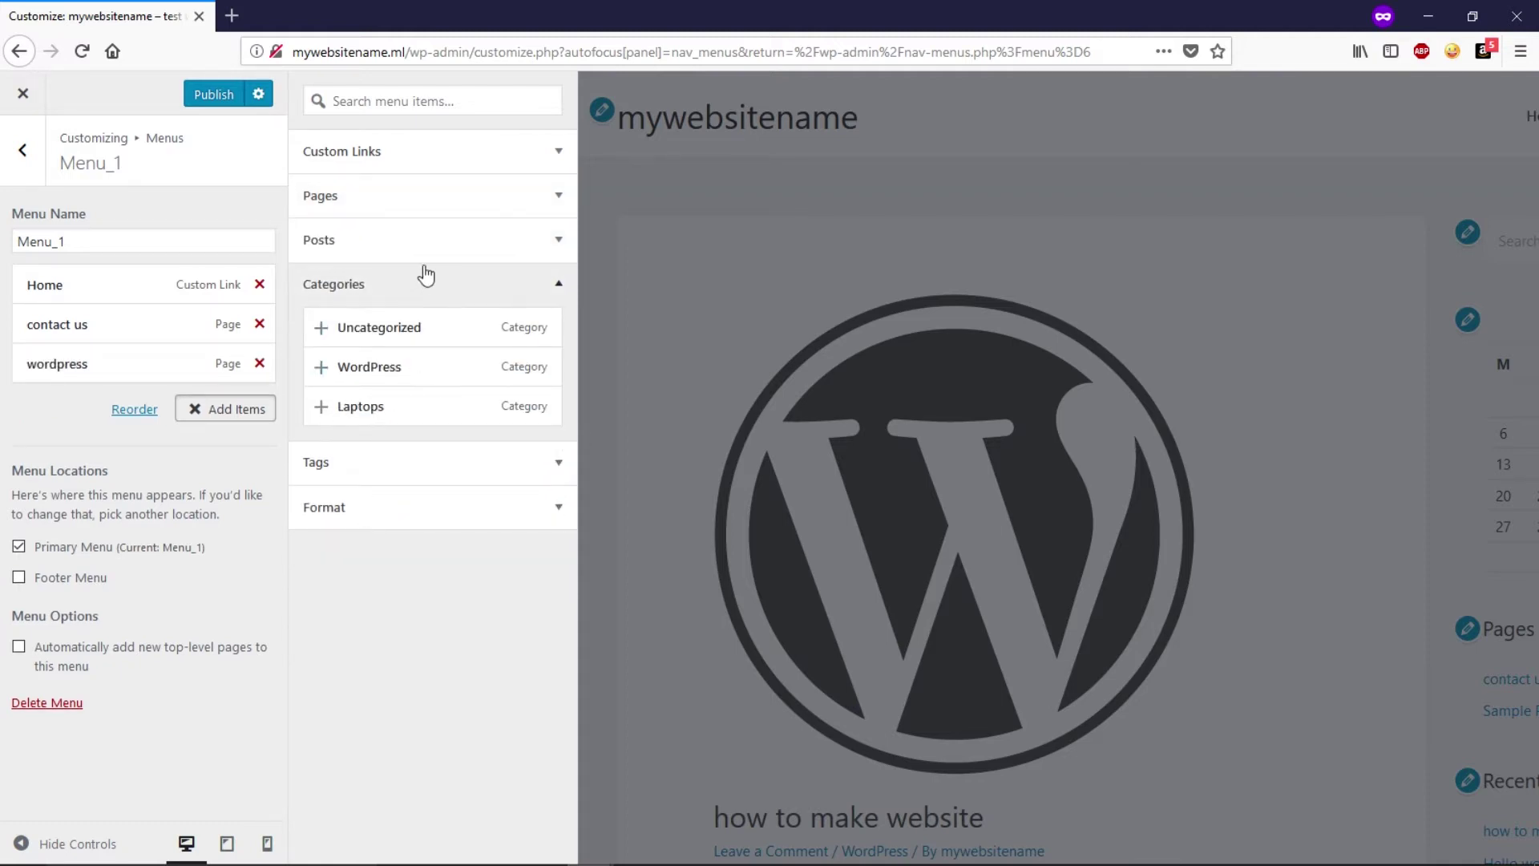
left_click(409, 242)
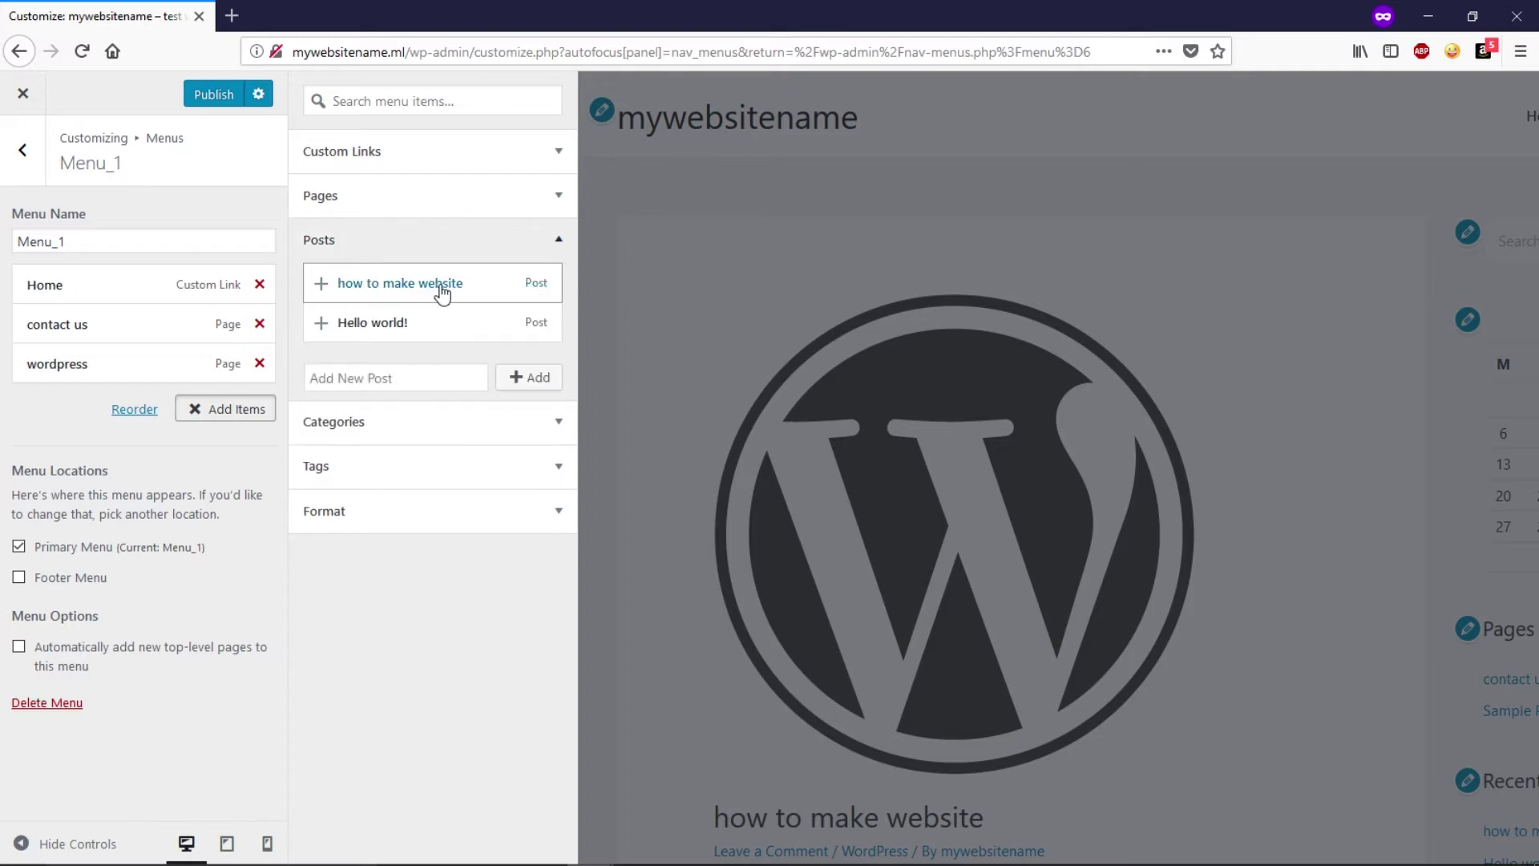
left_click(214, 95)
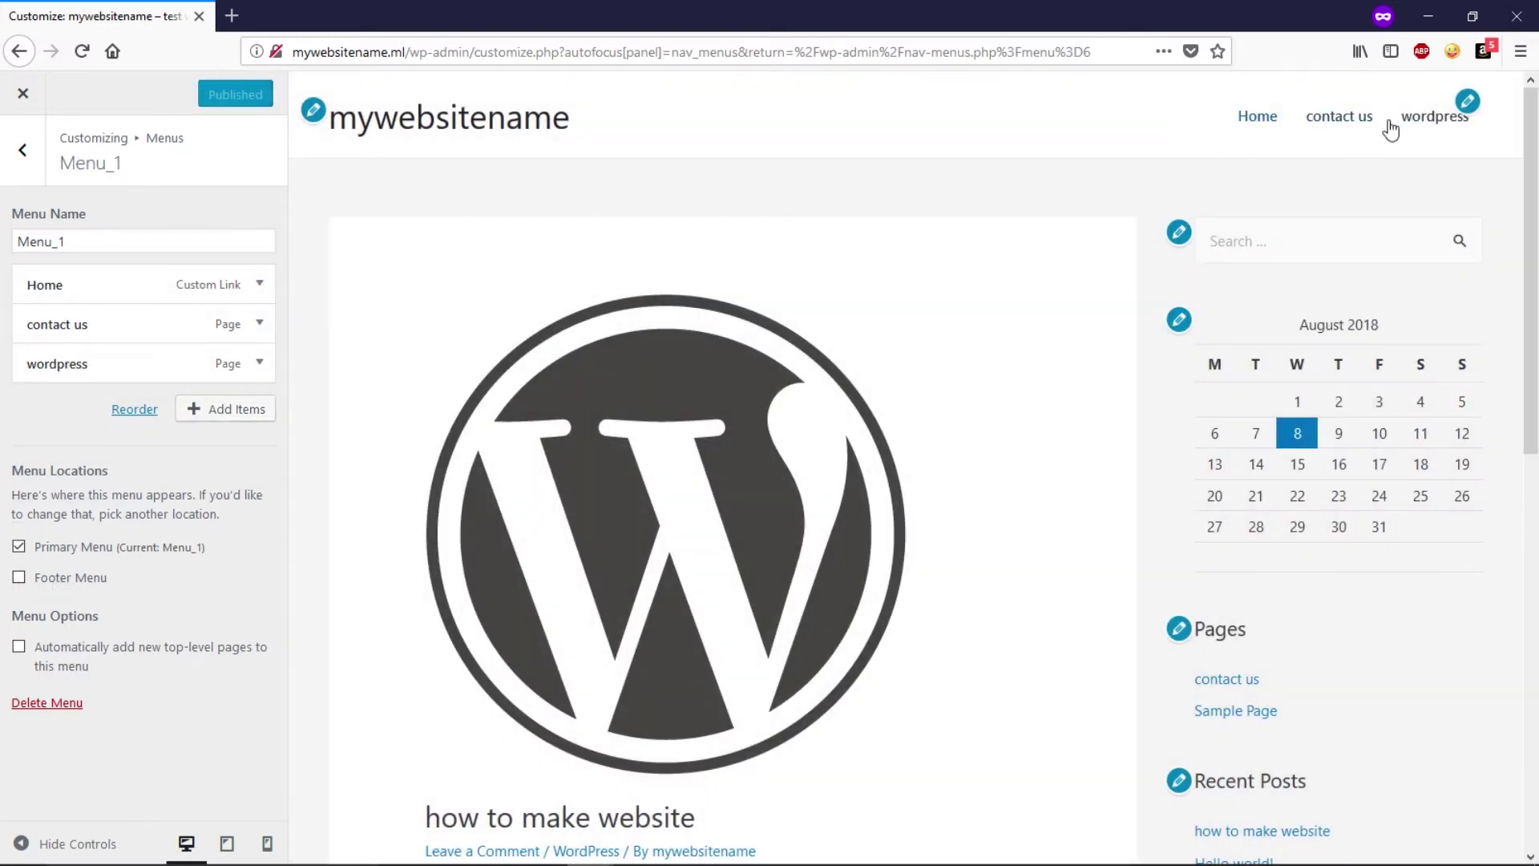
left_click(22, 93)
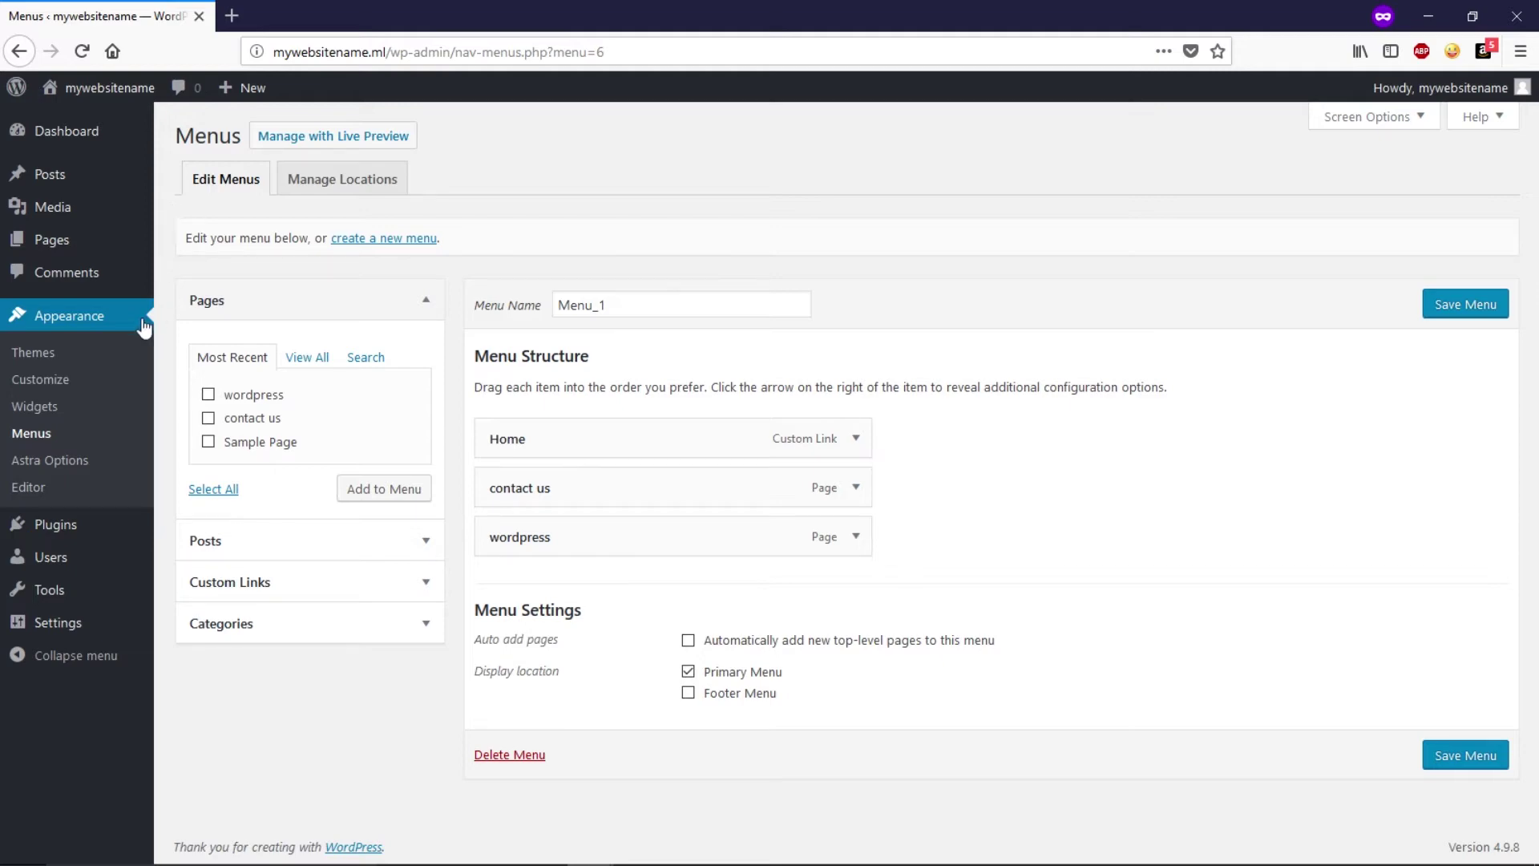
Search the plugin directory for "astra", then install and activate the Astra Starter Sites plugin
left_click(40, 357)
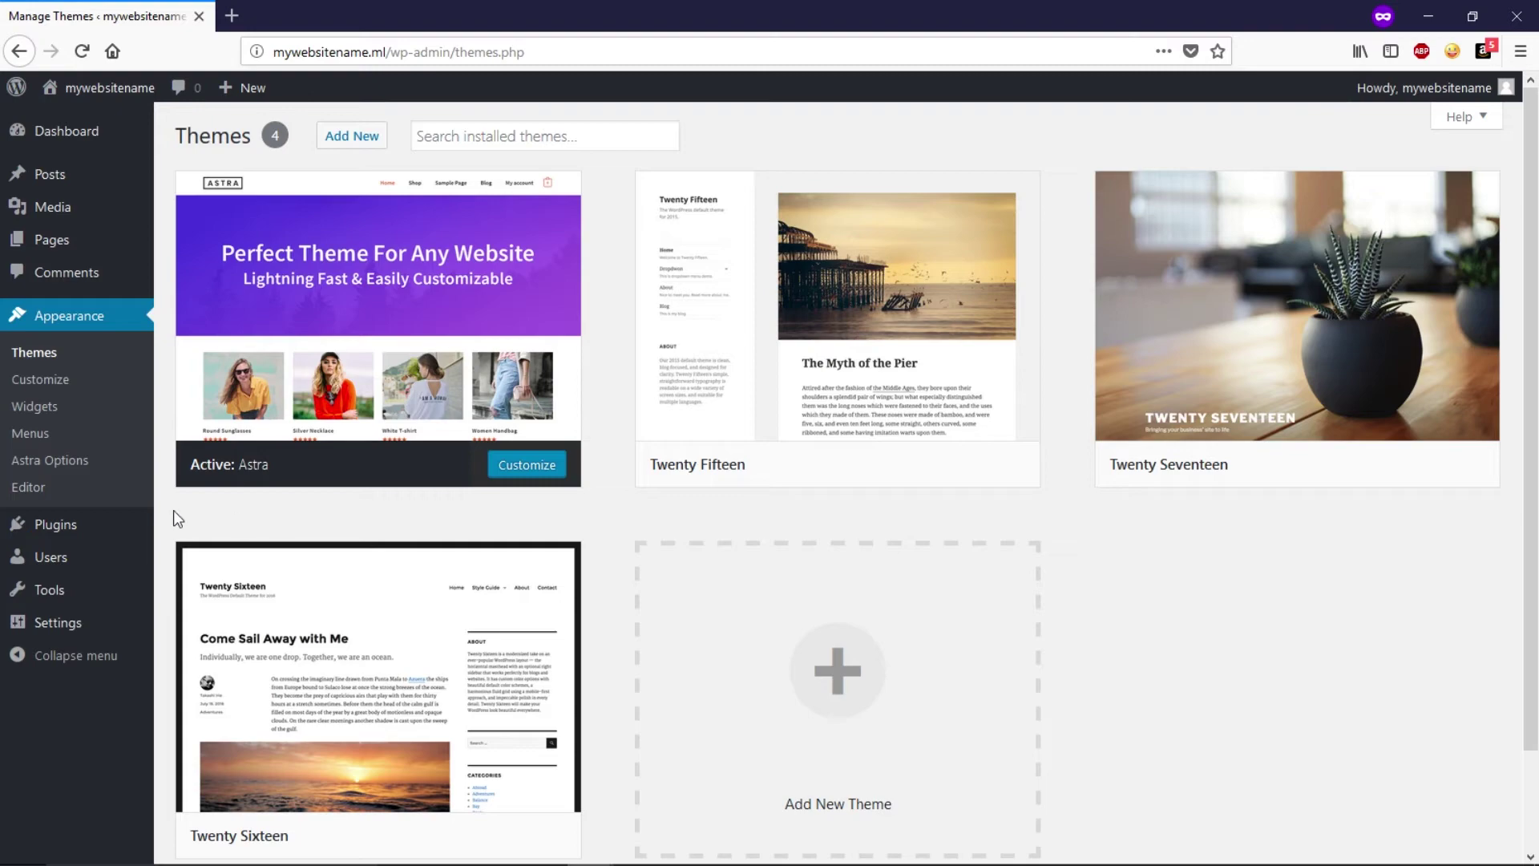
mouse_move(75, 522)
left_click(186, 557)
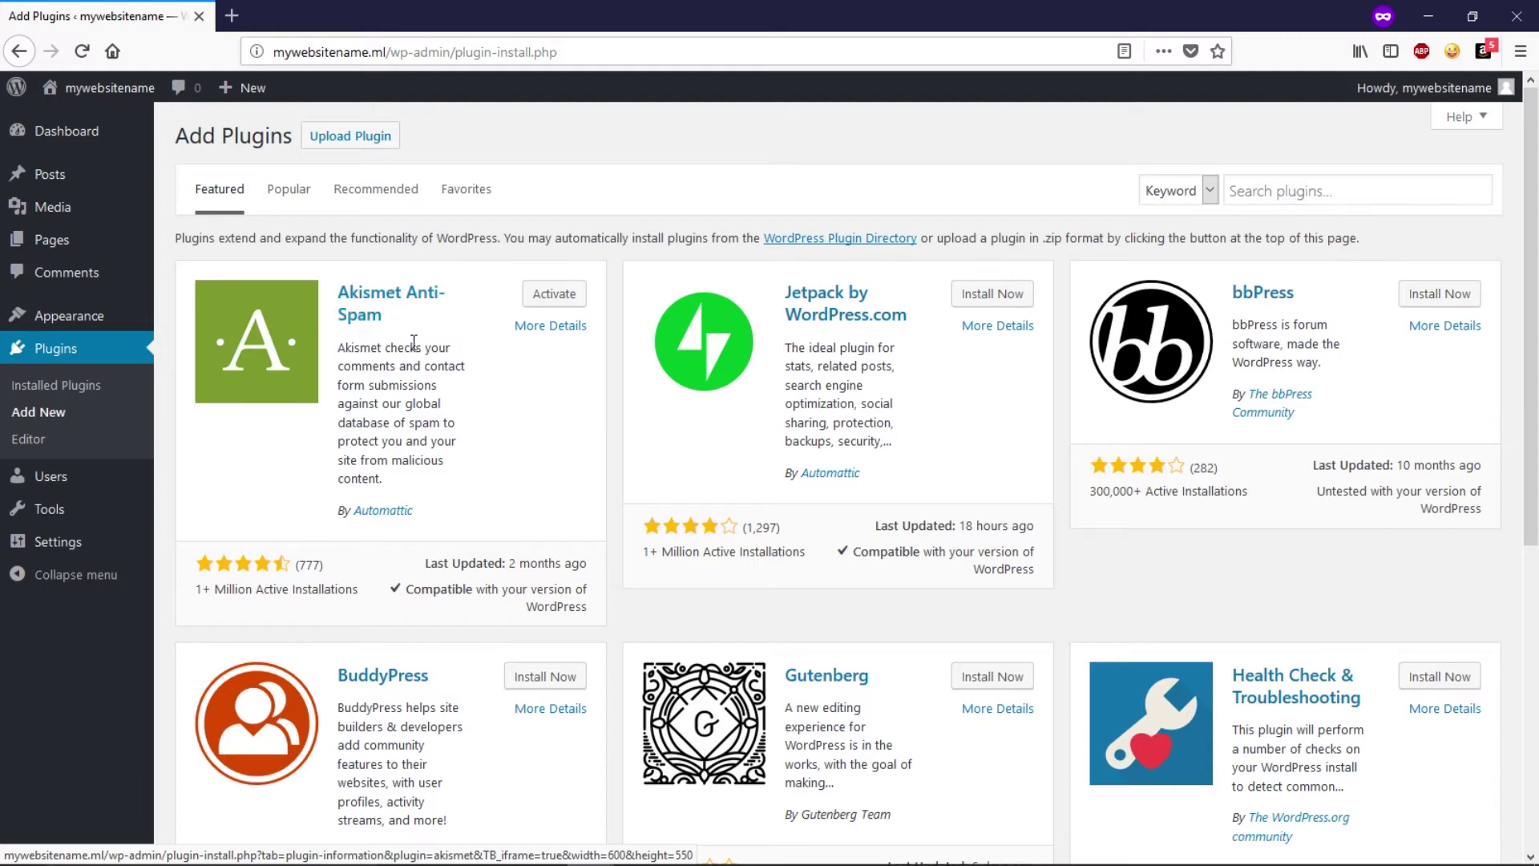
left_click(1291, 190)
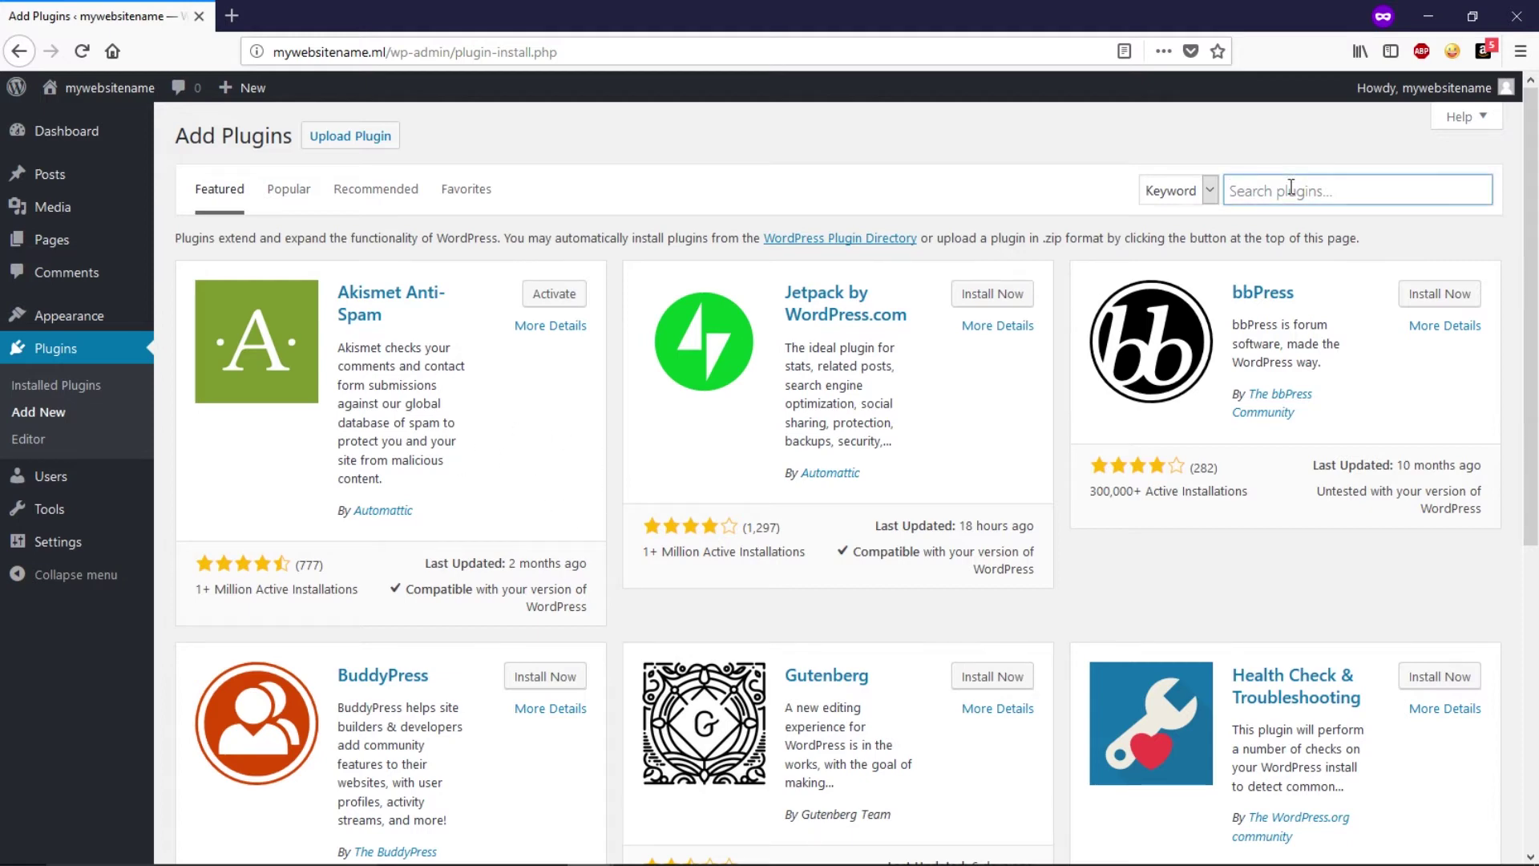
type("astra")
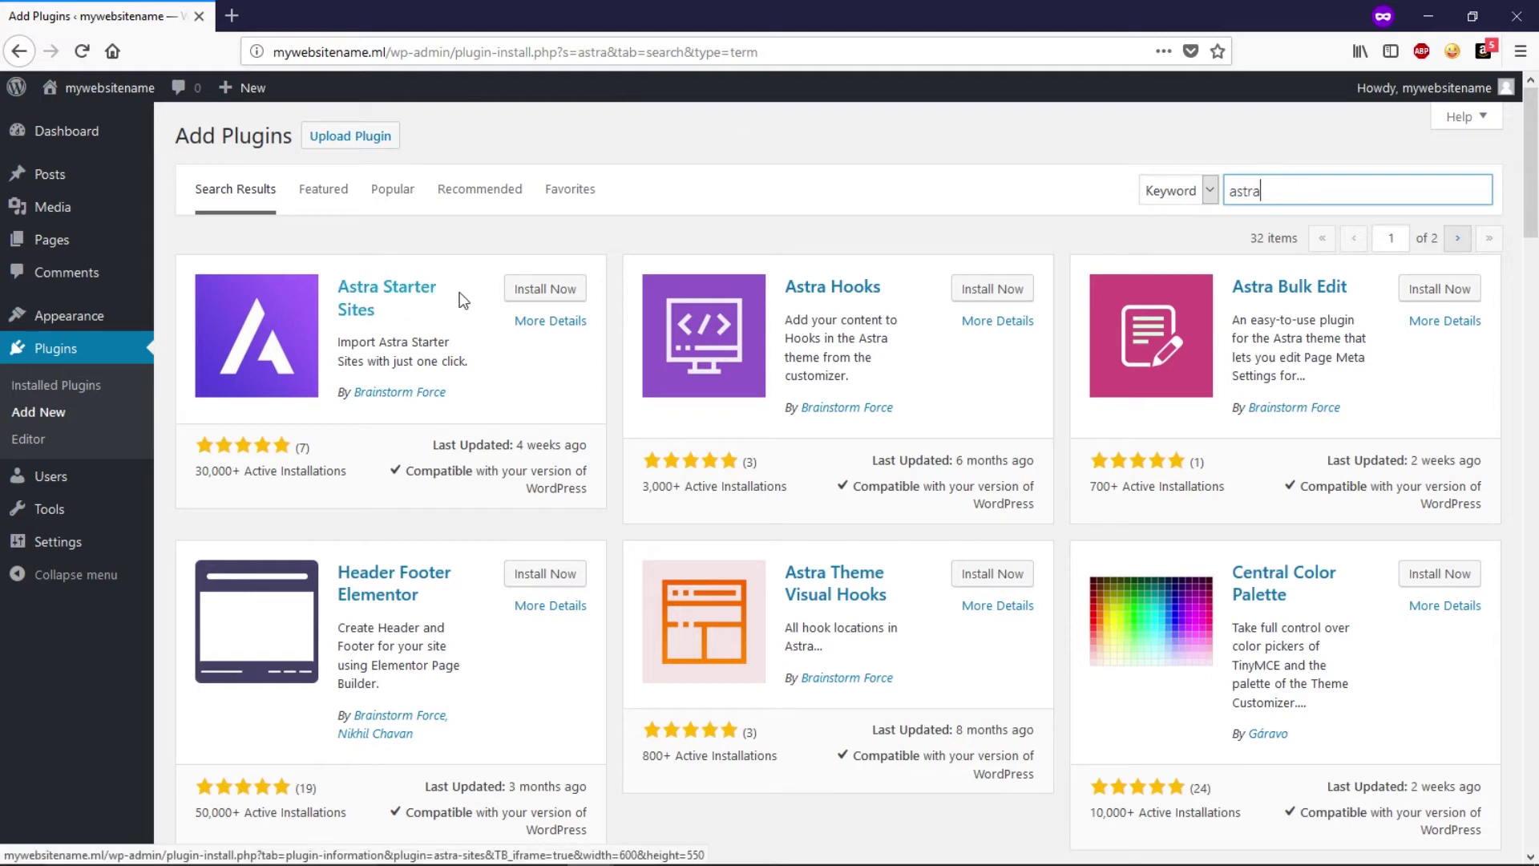
left_click(523, 294)
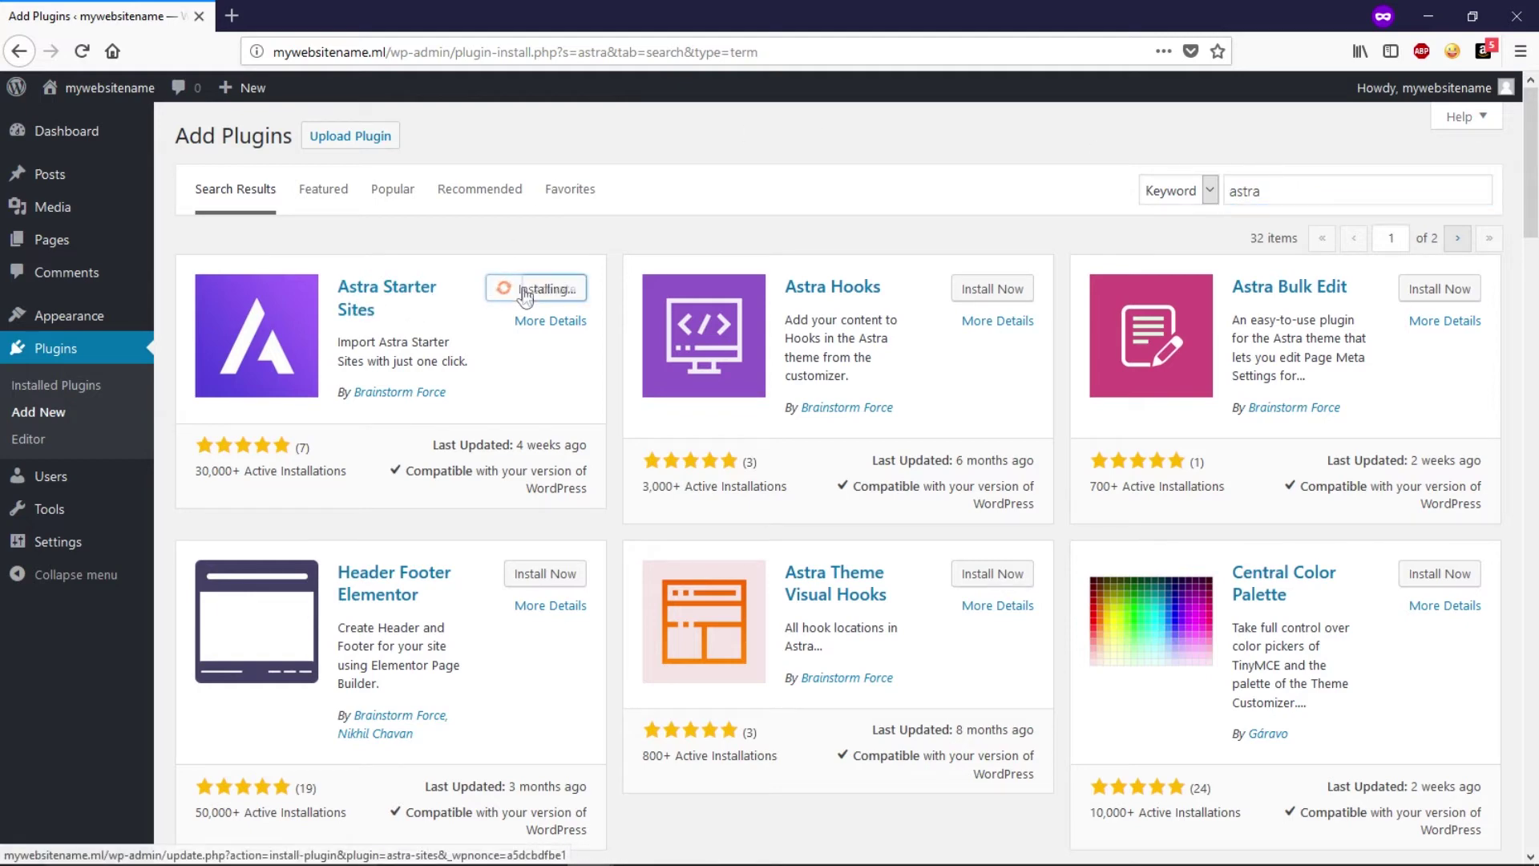
left_click(553, 288)
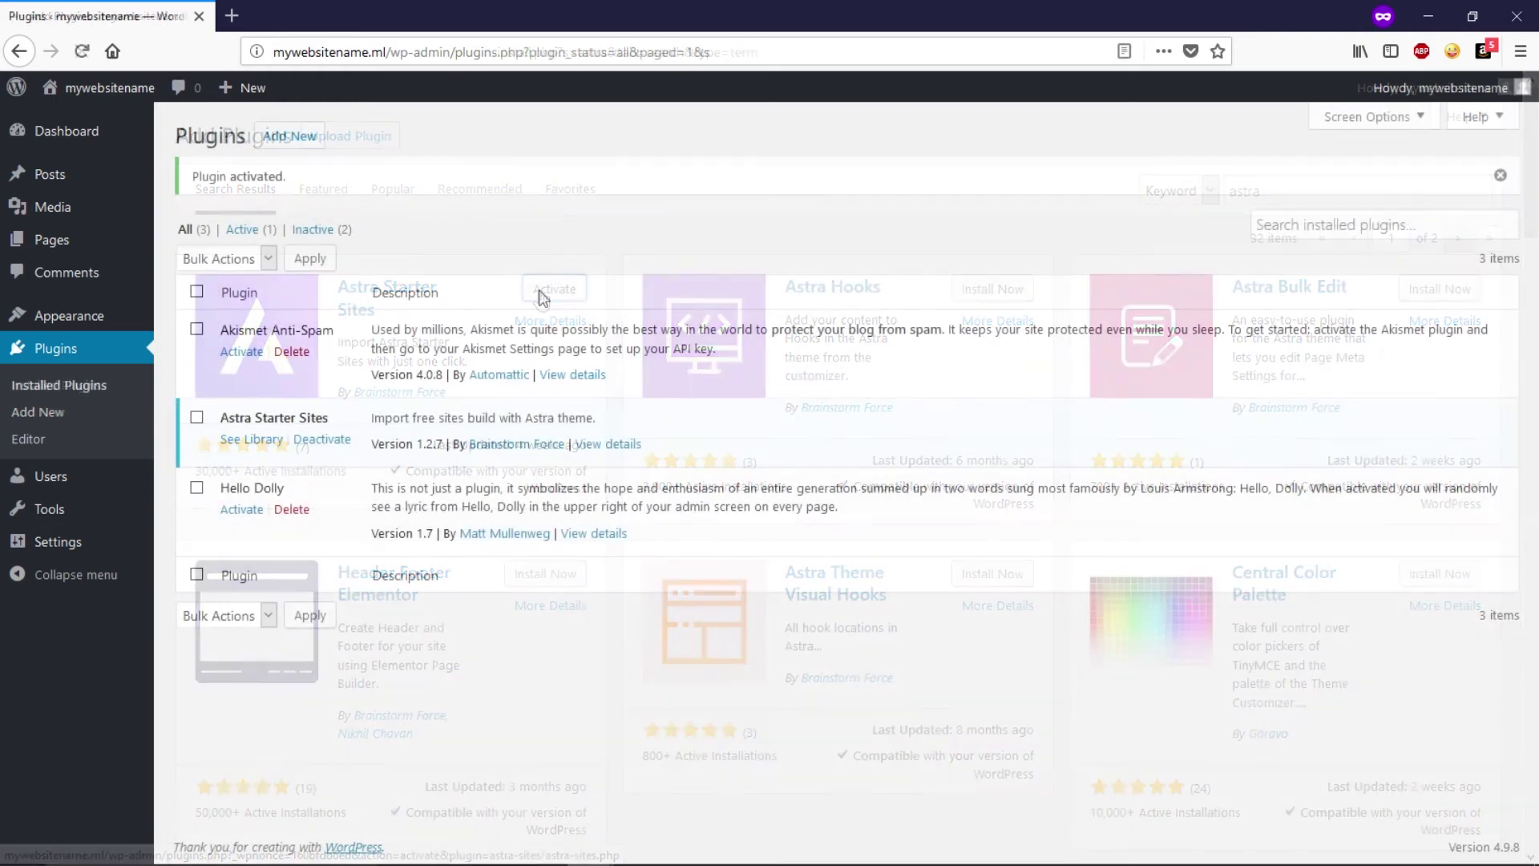
Open the Astra Sites library, choose Elementor as the page builder and show only the Free templates
mouse_move(67, 321)
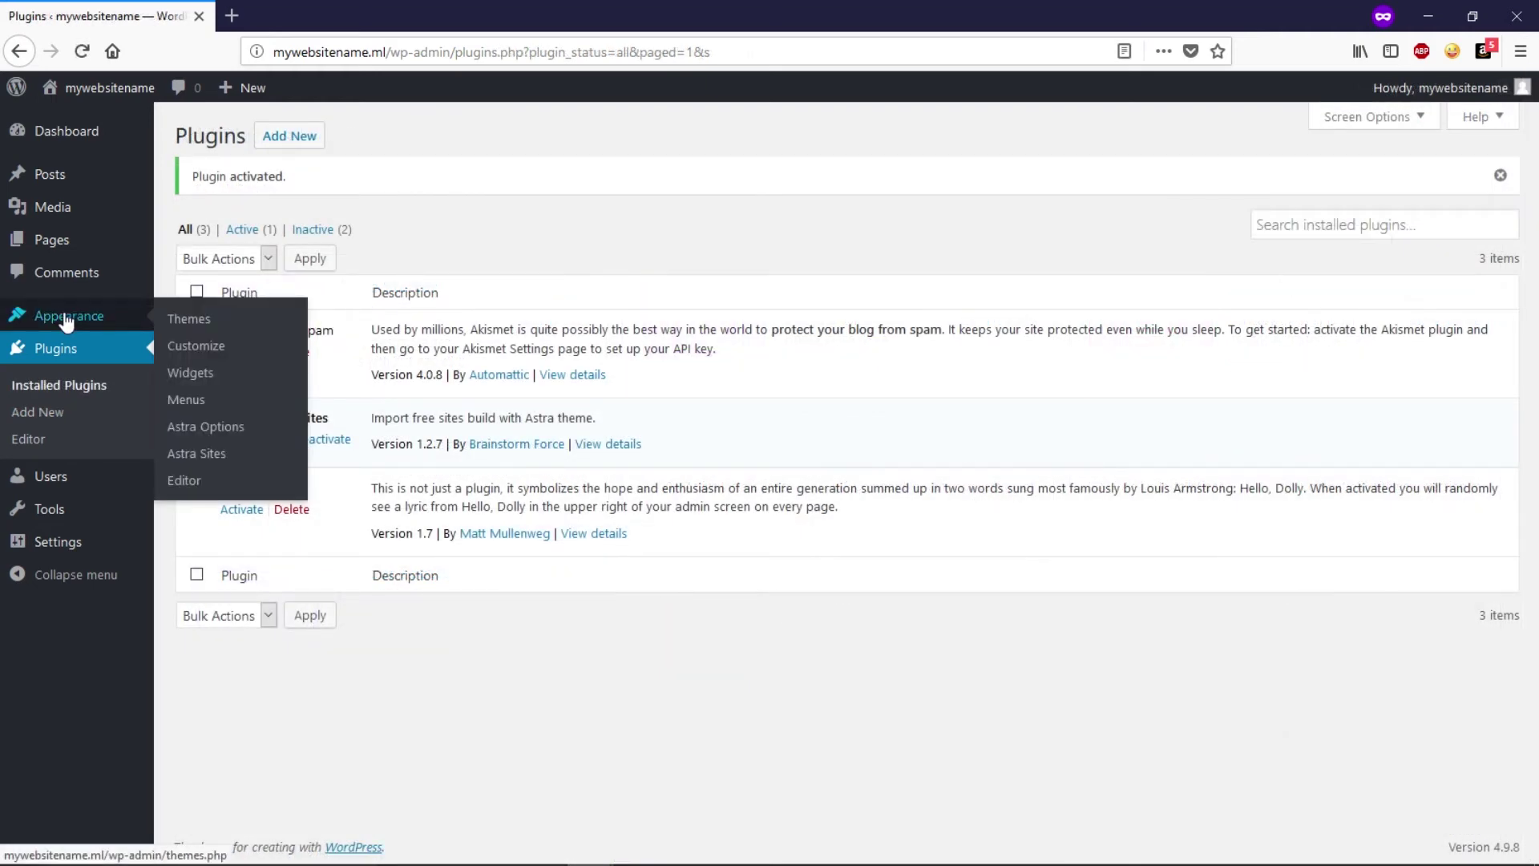
left_click(203, 455)
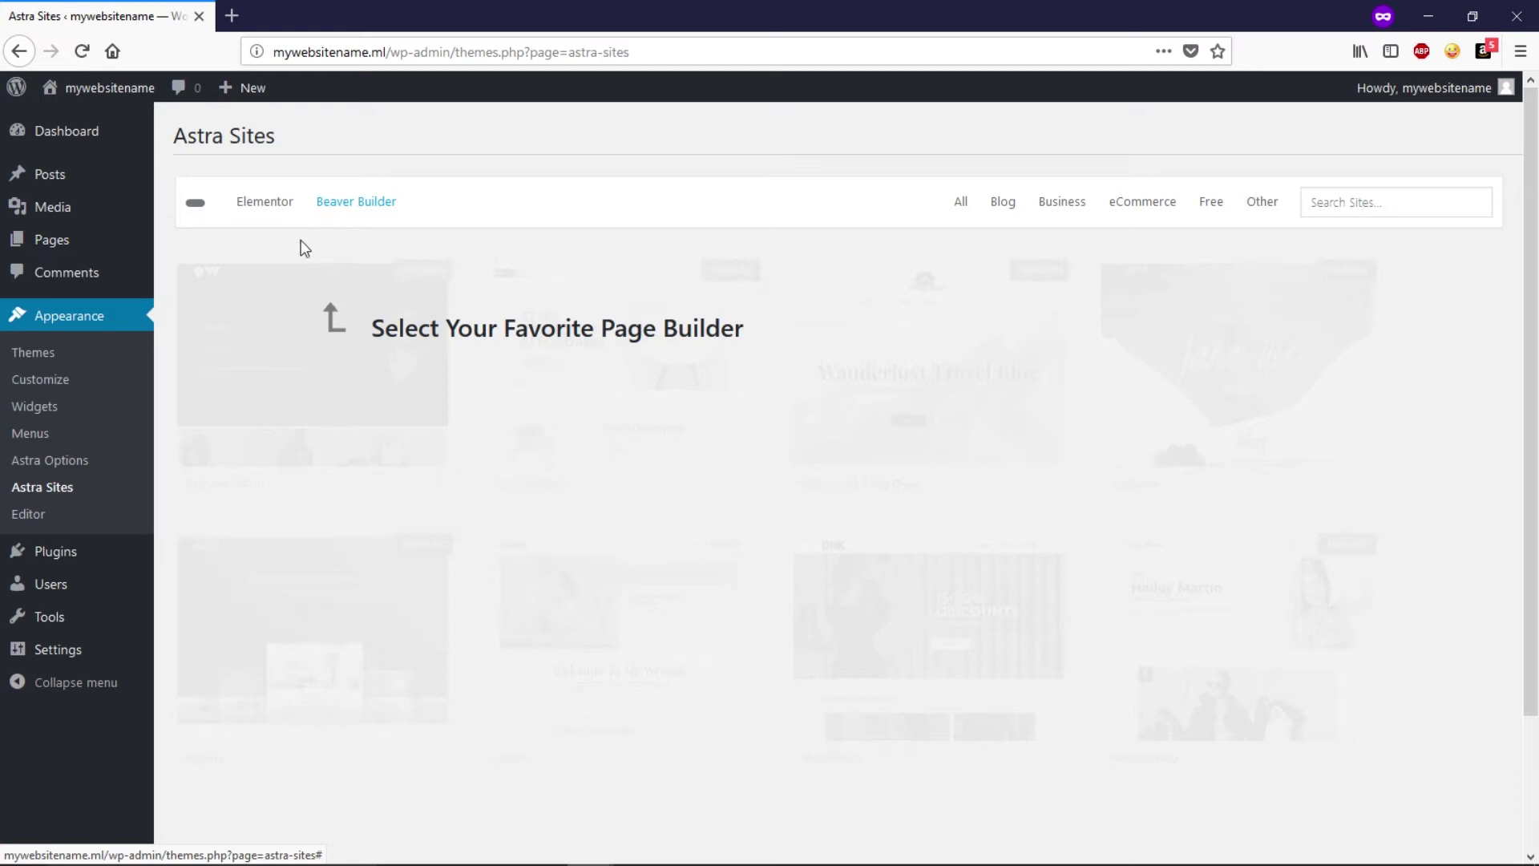
left_click(257, 210)
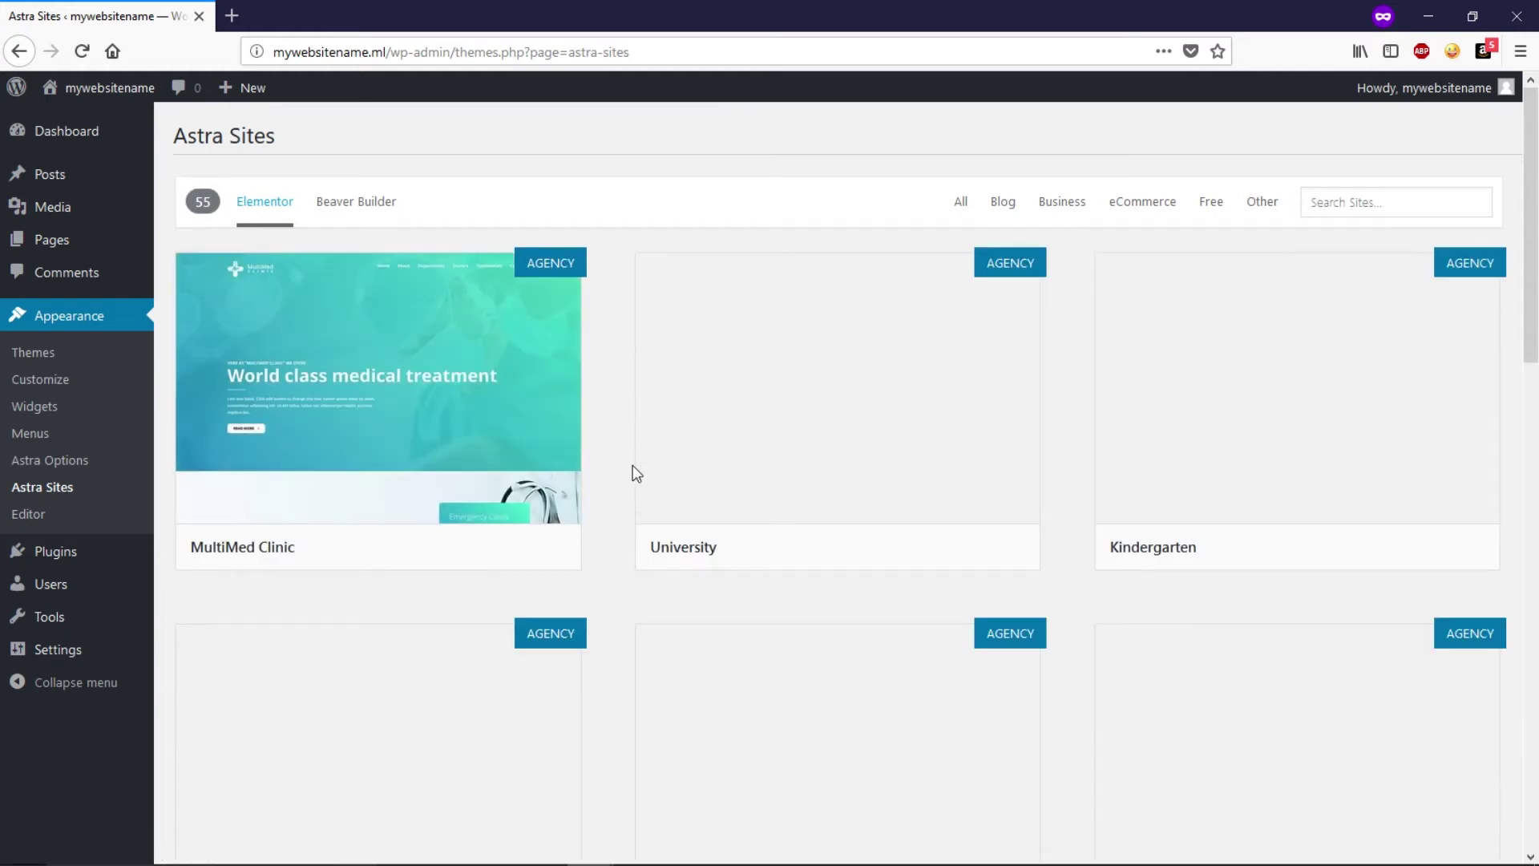
scroll(610, 492, "down", 15)
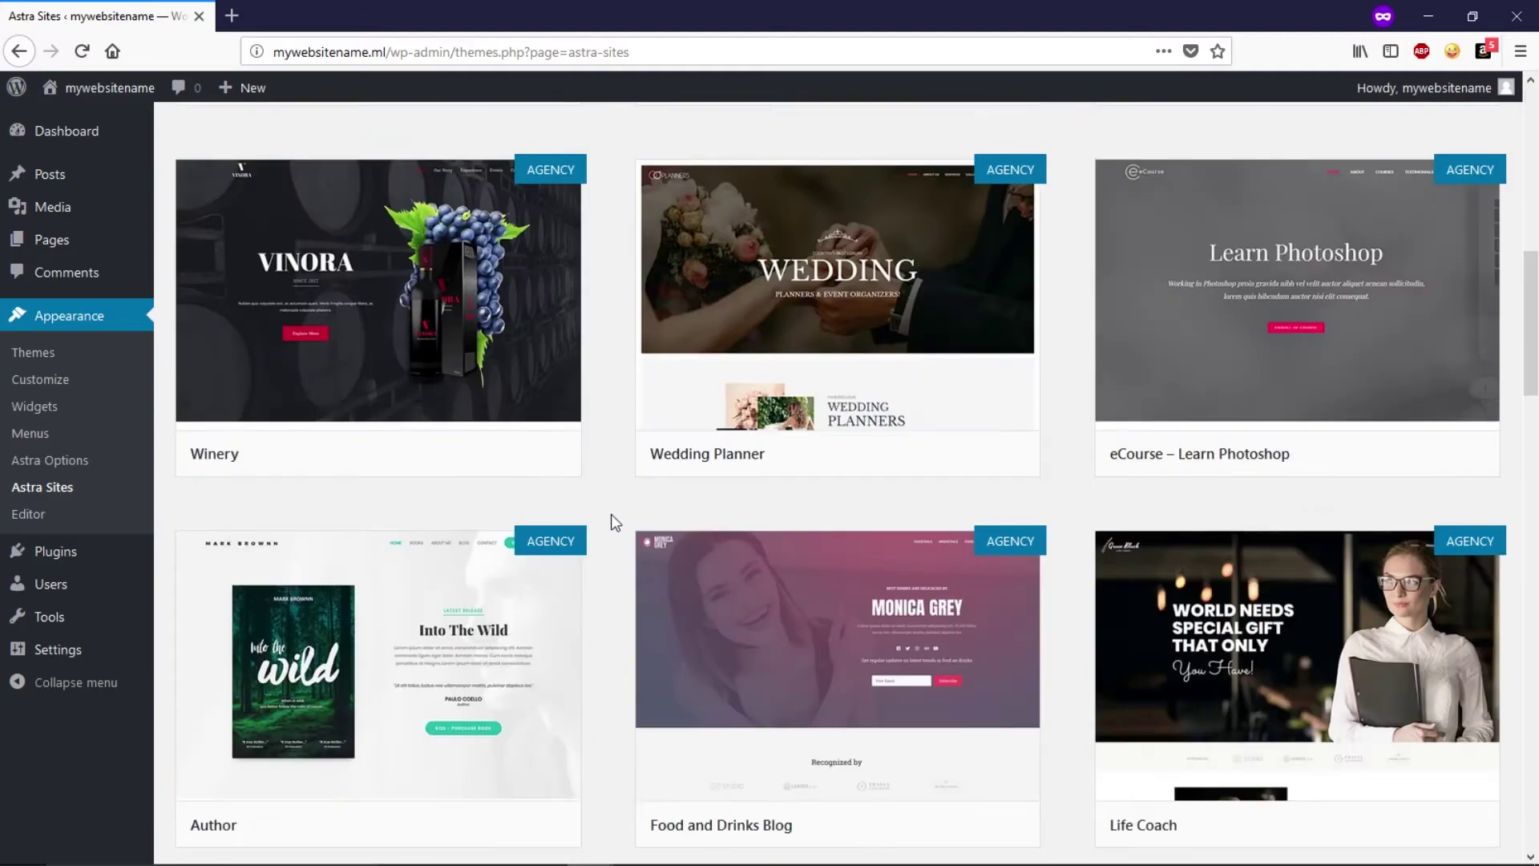
scroll(611, 514, "down", 10)
scroll(609, 519, "down", 5)
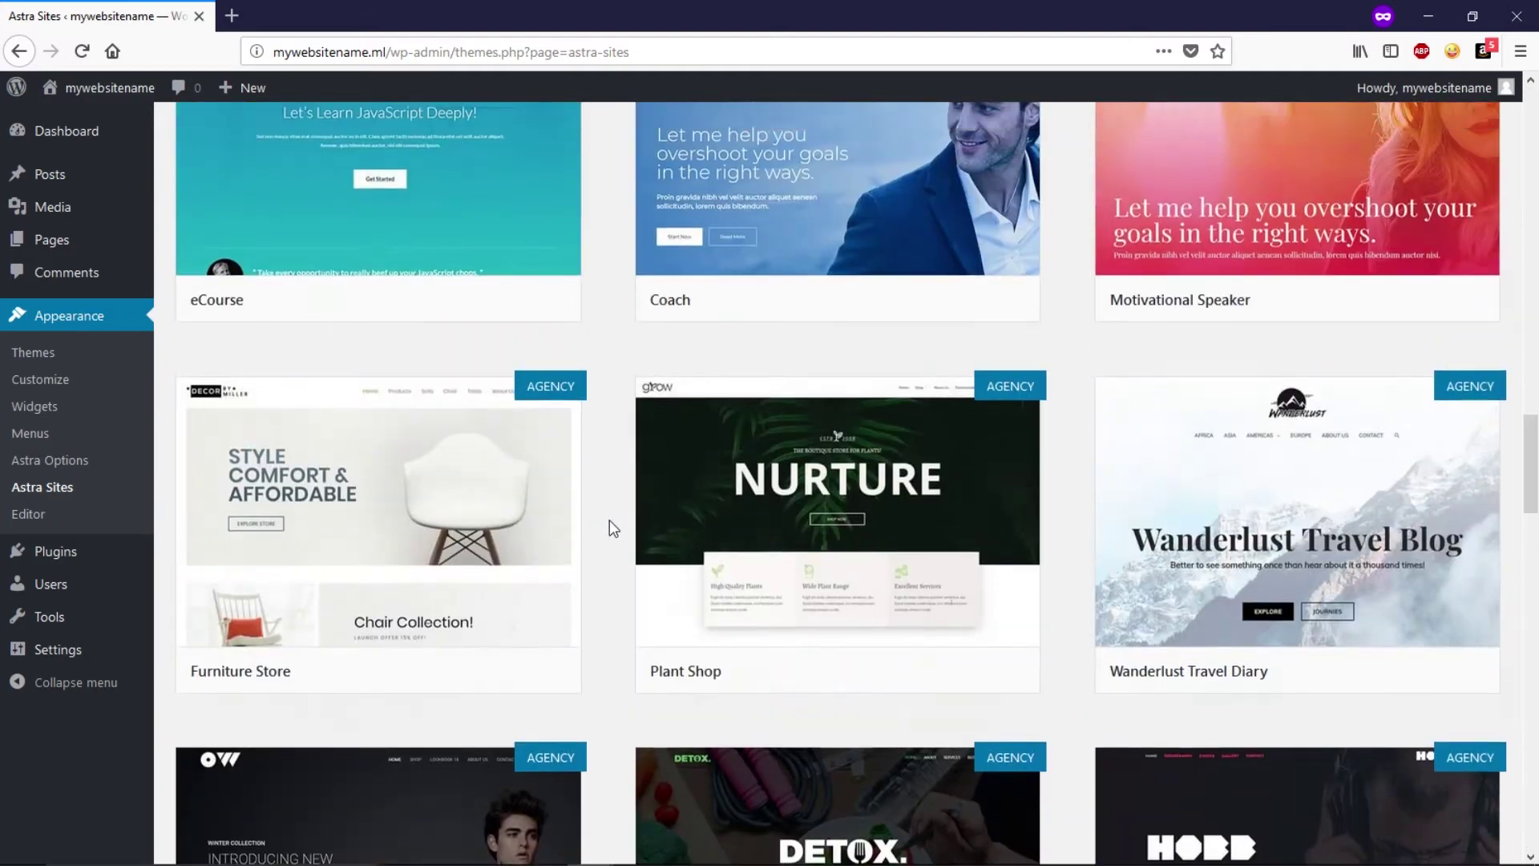
scroll(609, 520, "up", 10)
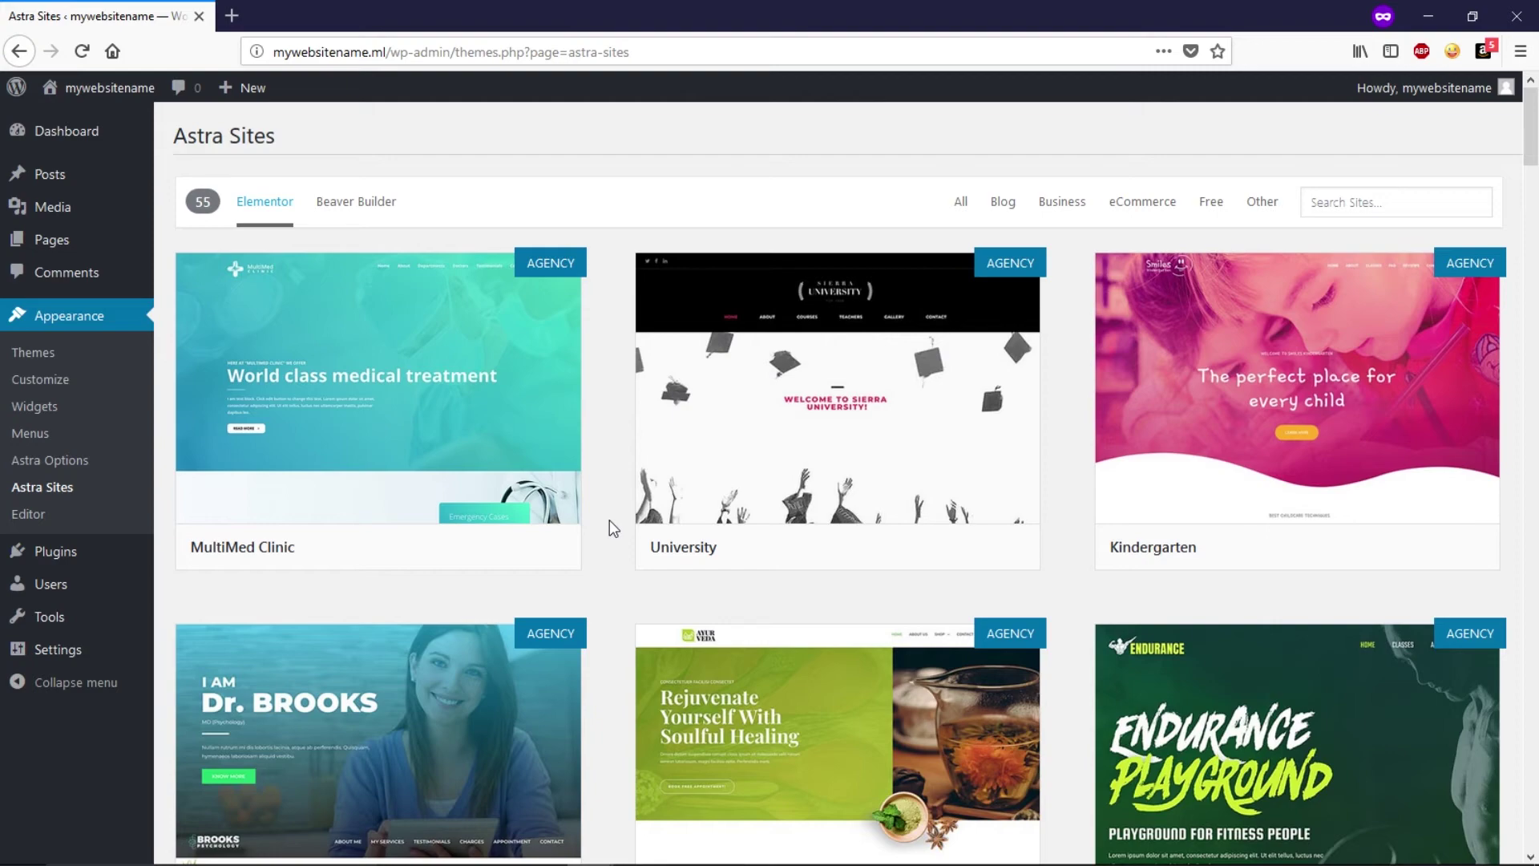
left_click(1210, 213)
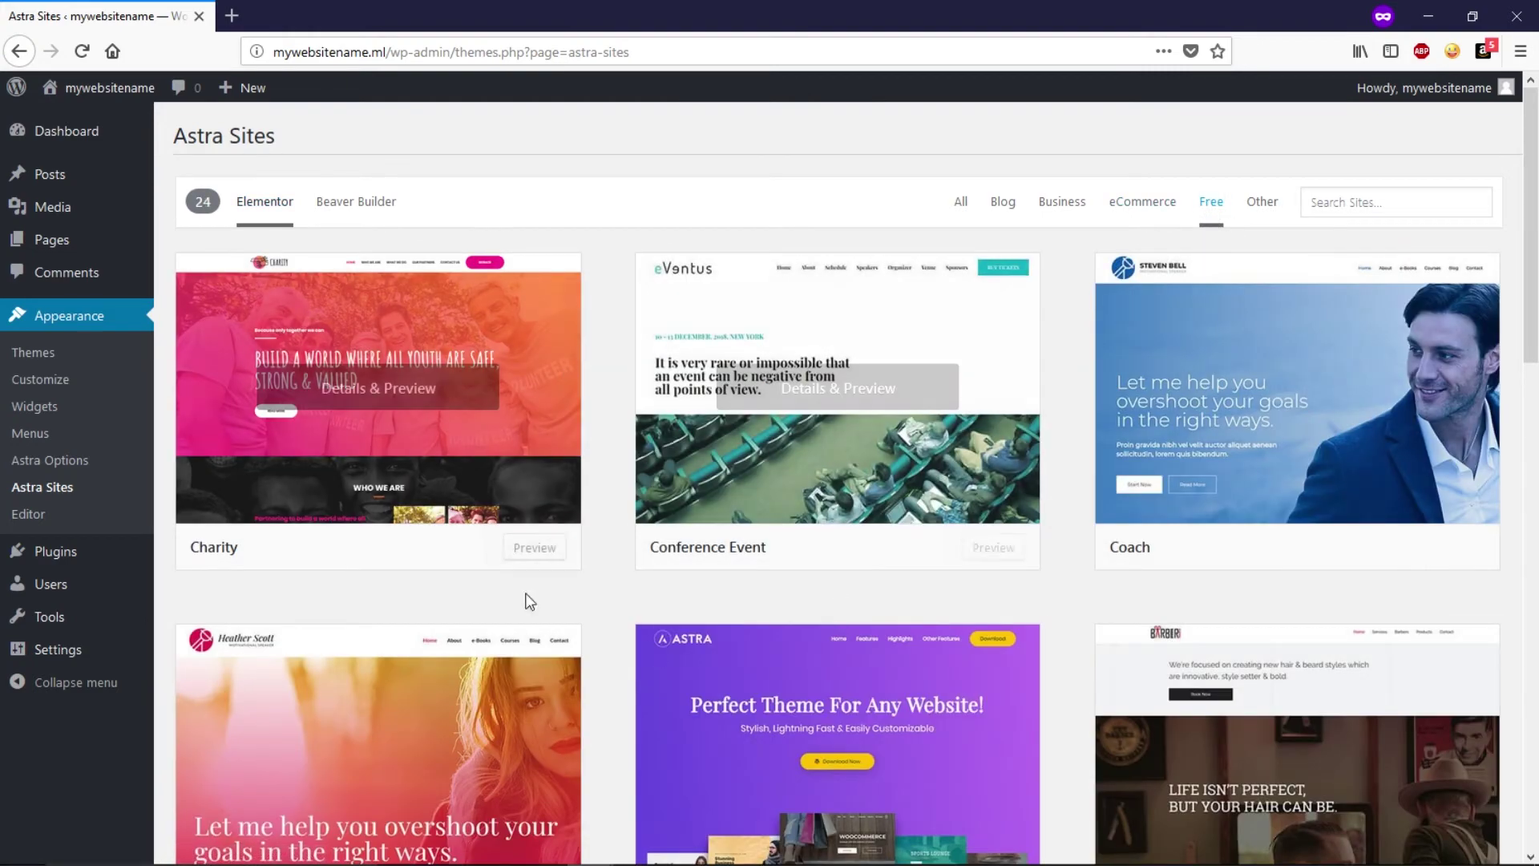
Open the preview of the free Restaurant site template and look through its page down to the location section
scroll(561, 633, "down", 5)
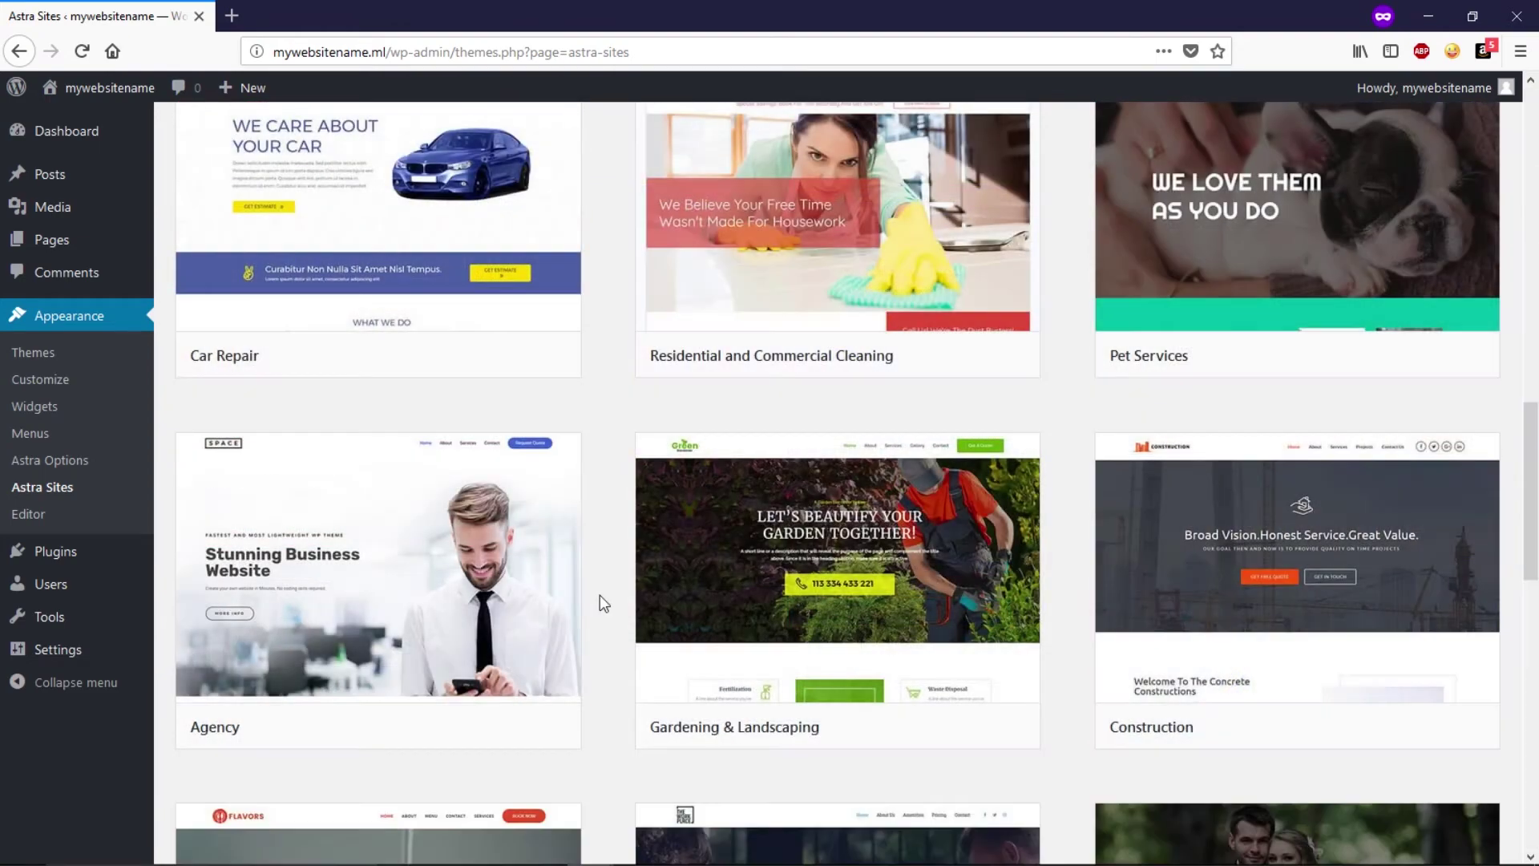
scroll(602, 600, "down", 3)
scroll(601, 595, "down", 2)
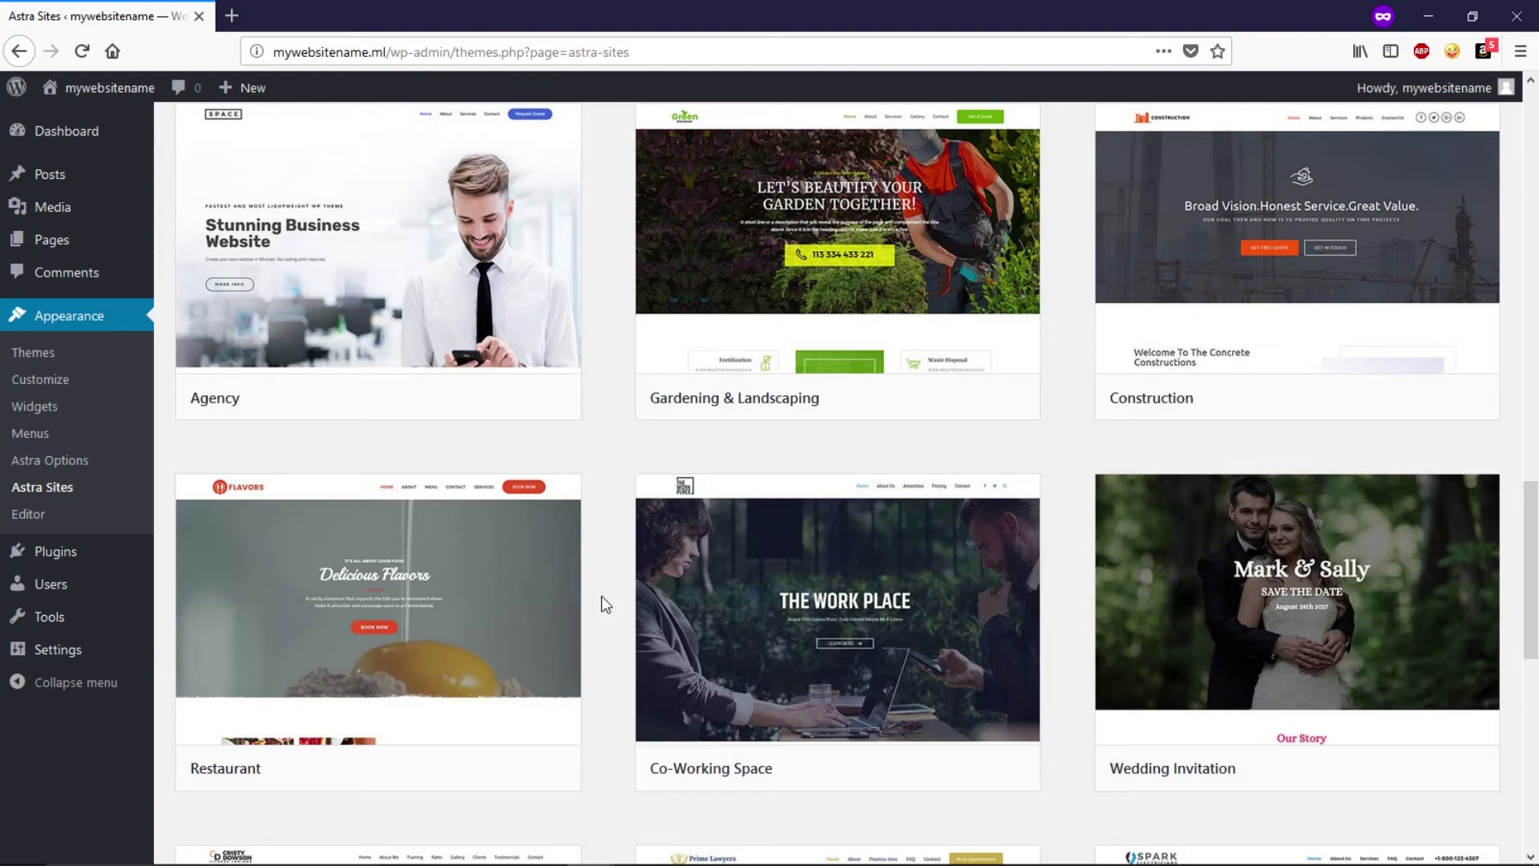
scroll(609, 603, "down", 4)
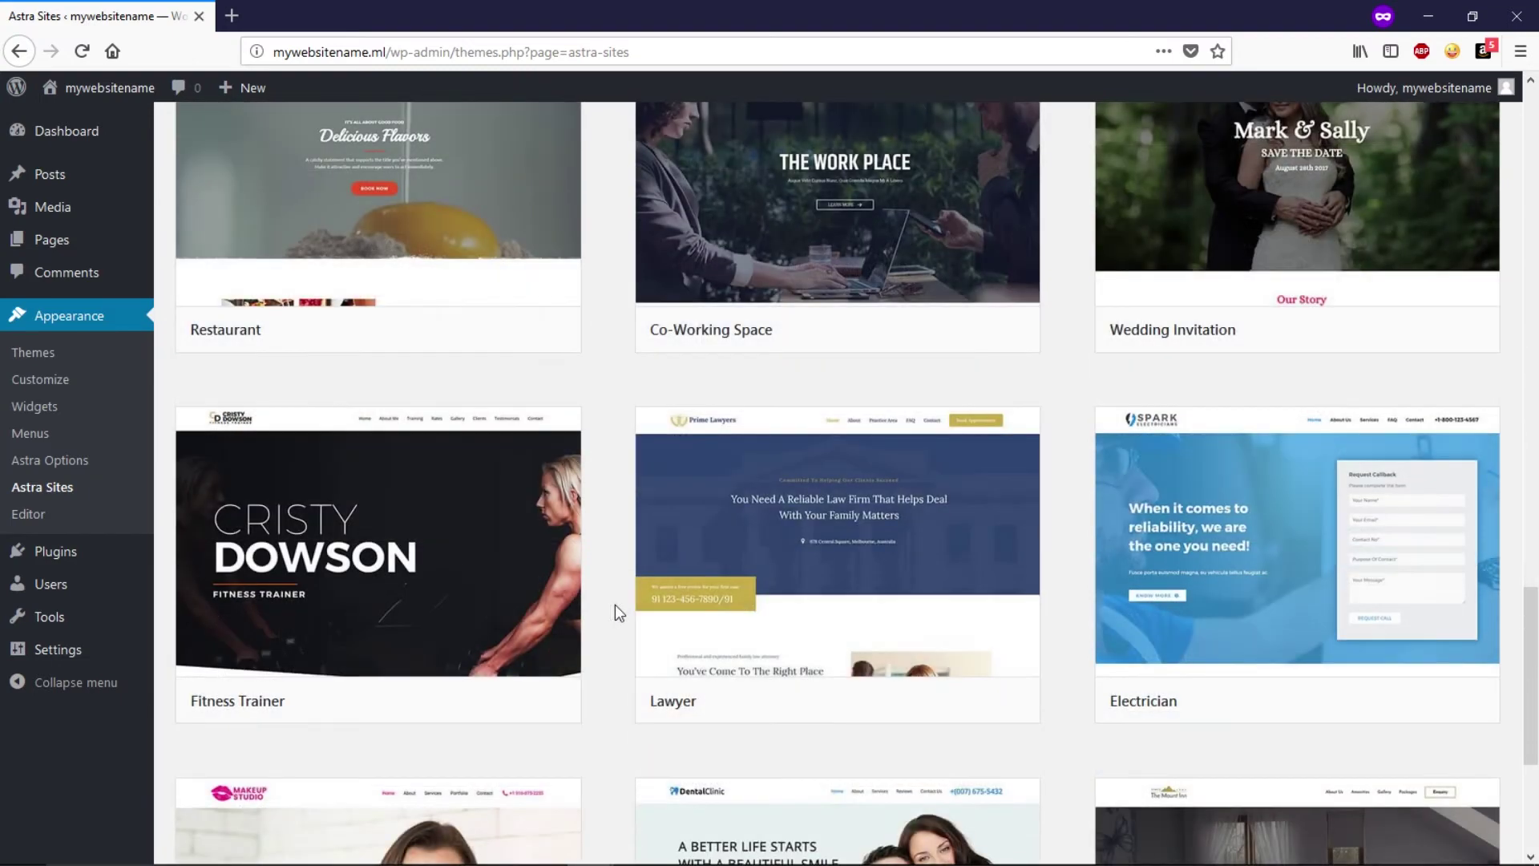
scroll(615, 605, "up", 4)
left_click(371, 513)
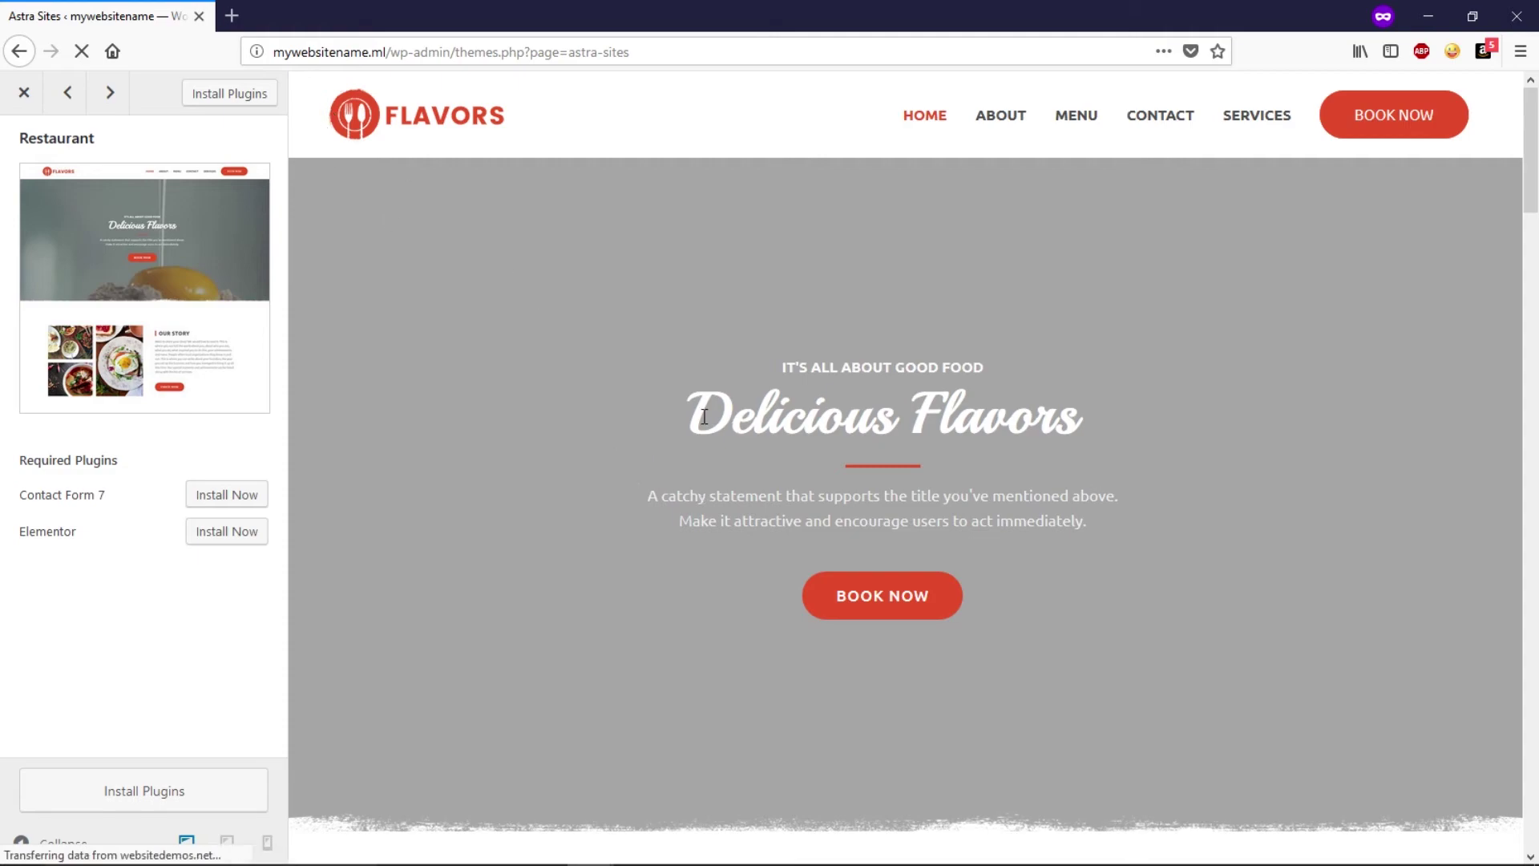
scroll(633, 453, "down", 5)
scroll(720, 470, "down", 20)
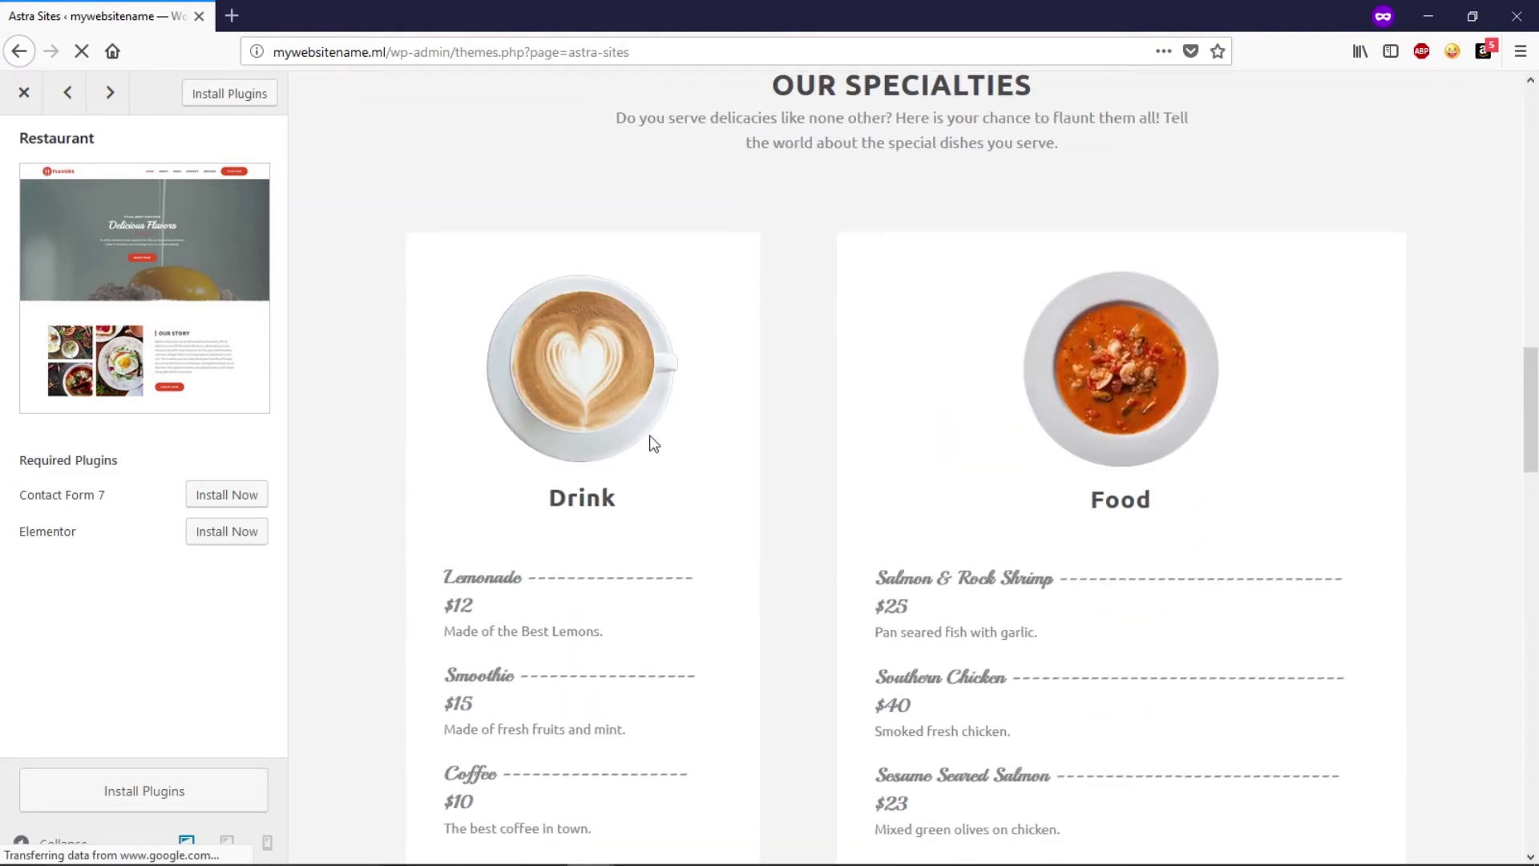
scroll(711, 440, "down", 10)
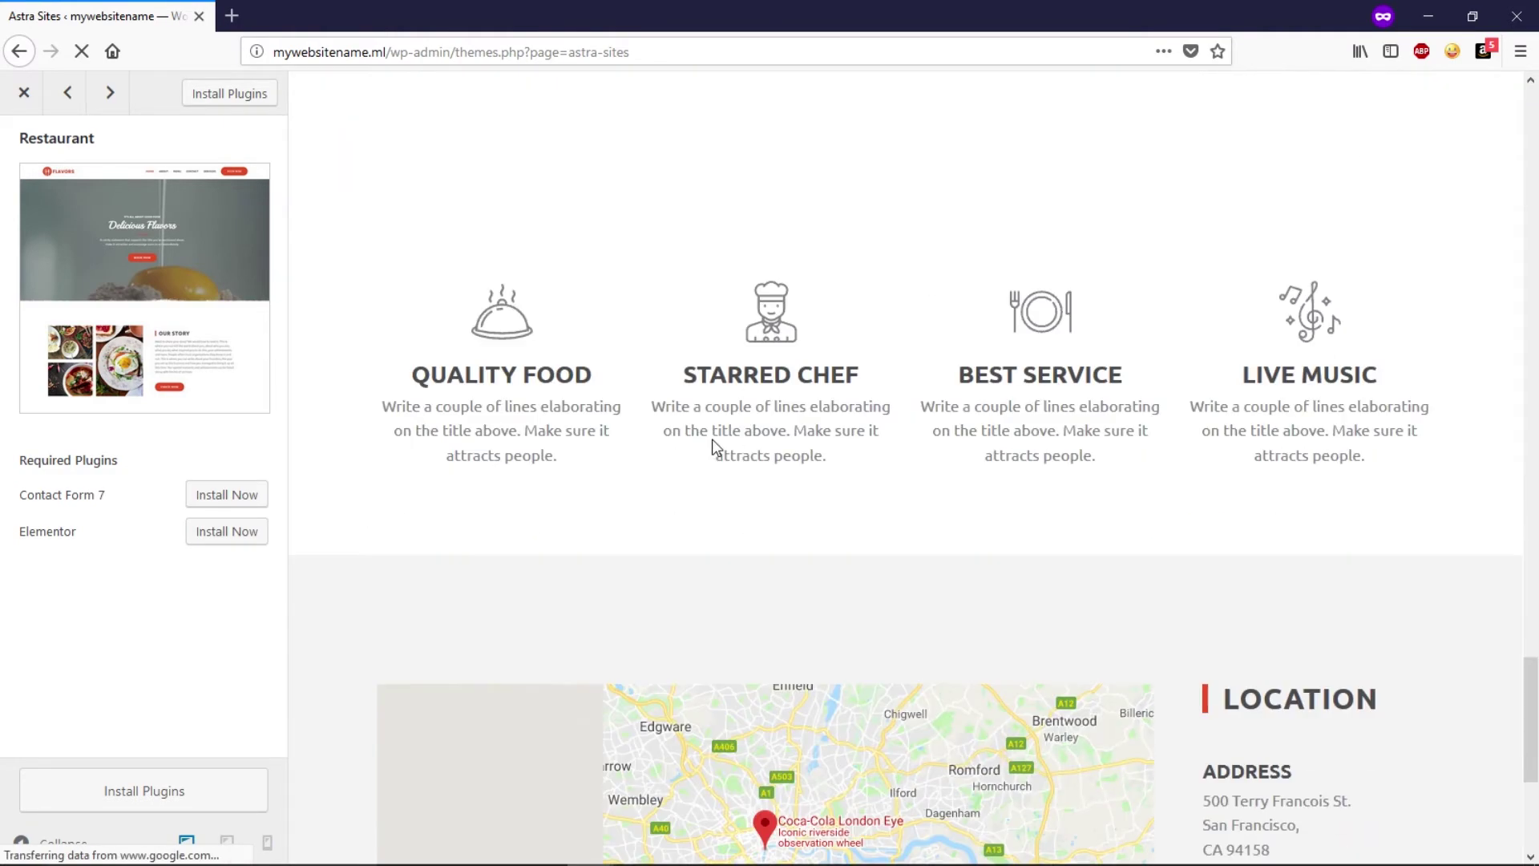
scroll(862, 618, "up", 15)
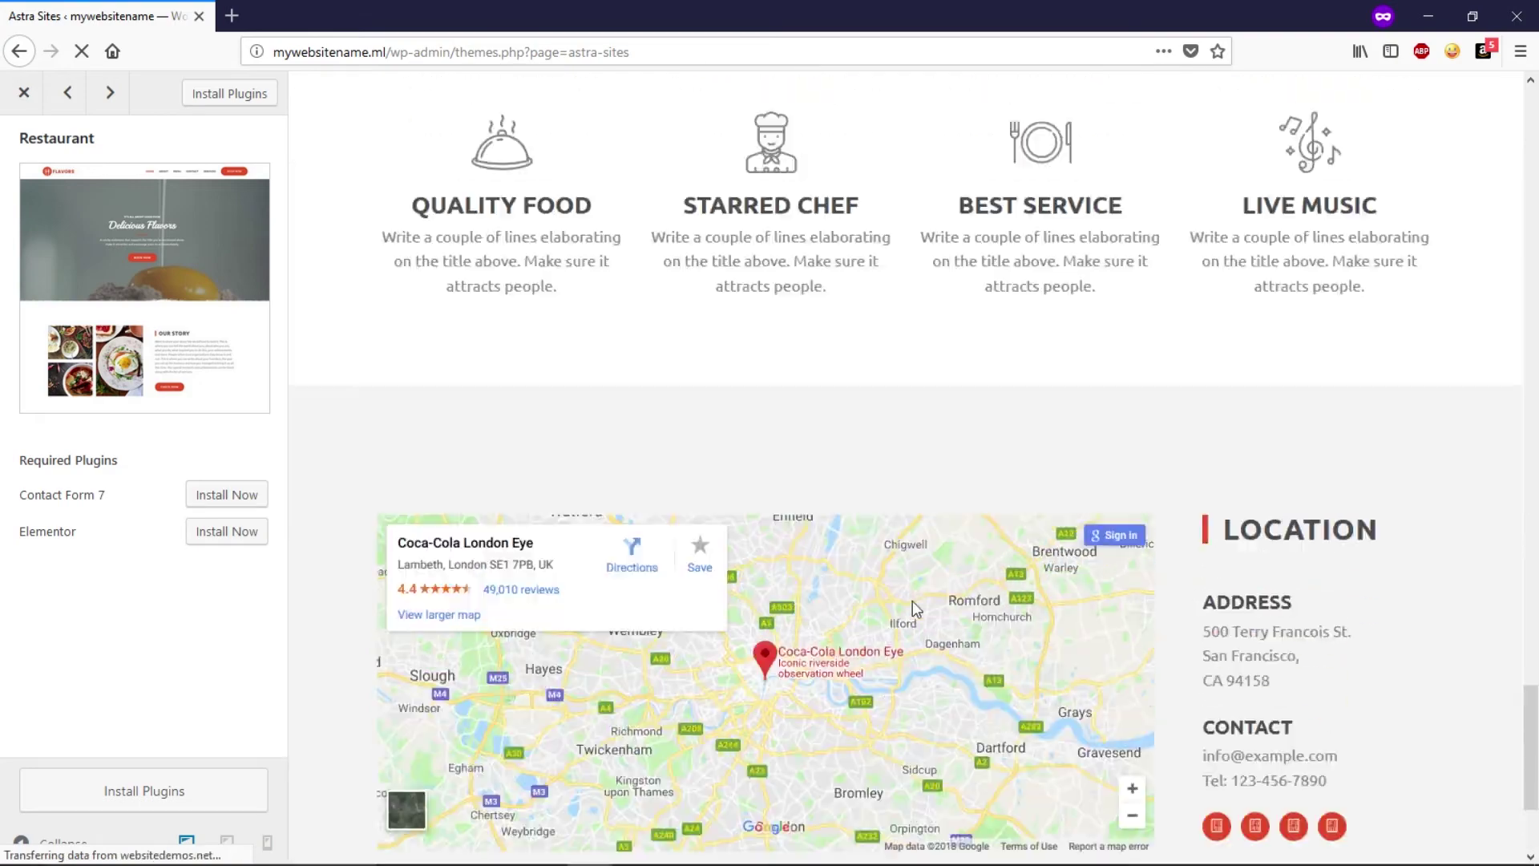
Install the plugins required by the Restaurant template and import the site, accepting the demo import notice
scroll(797, 593, "up", 15)
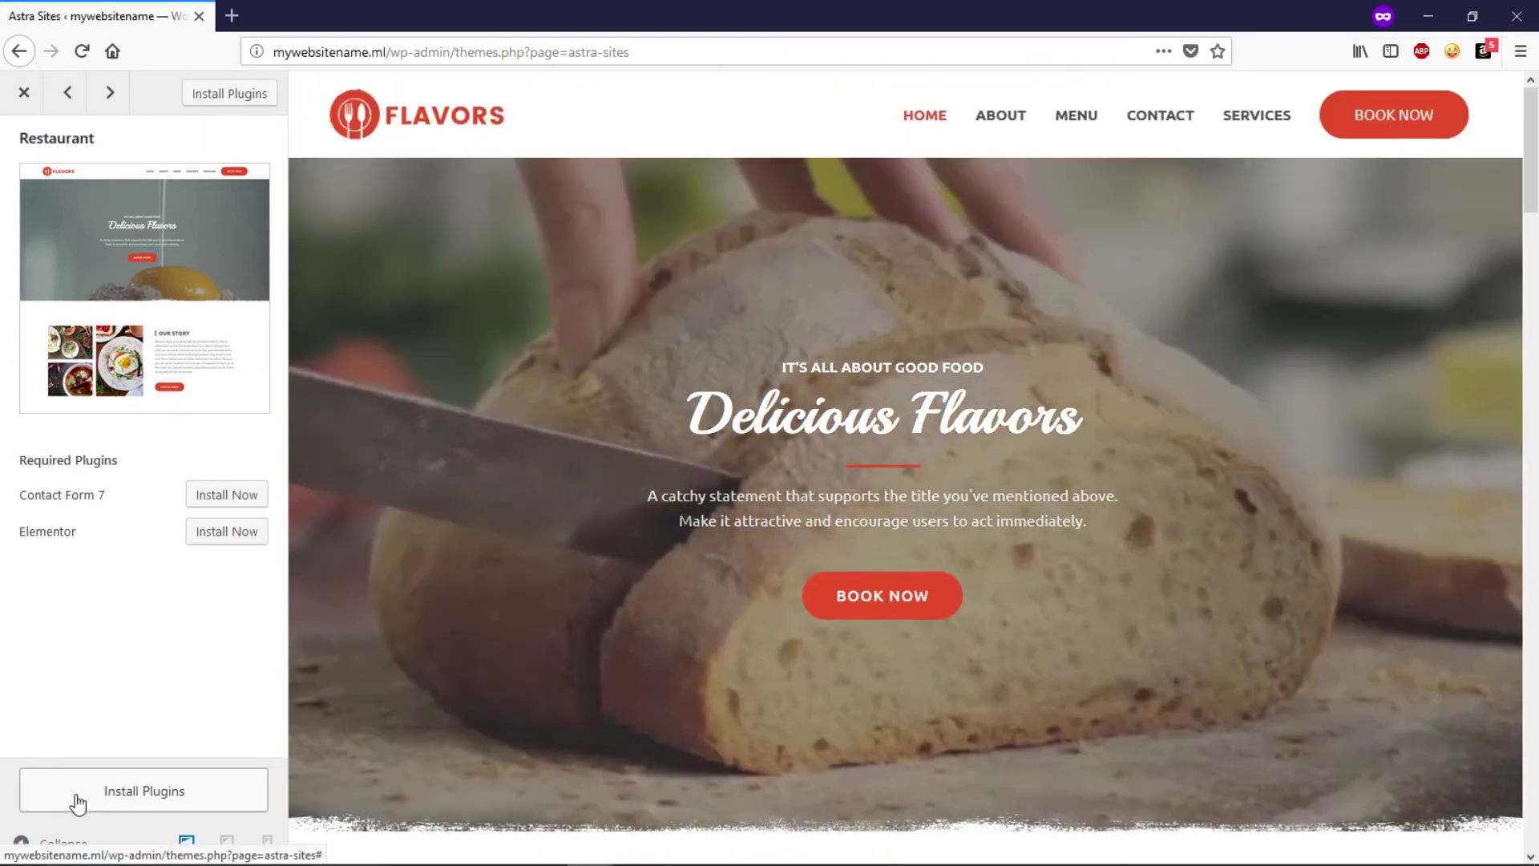
left_click(78, 802)
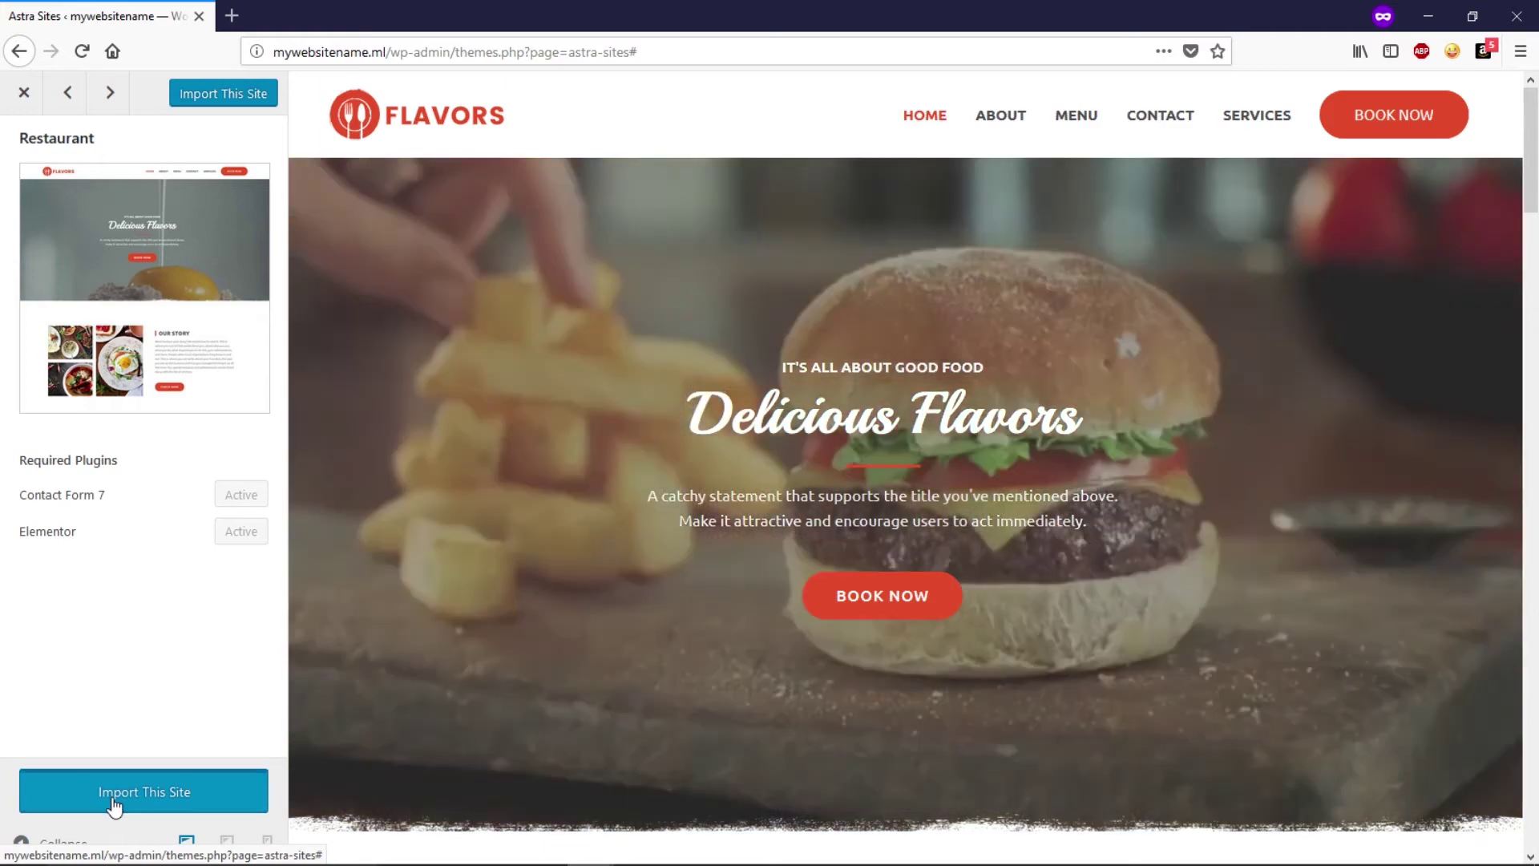
left_click(113, 799)
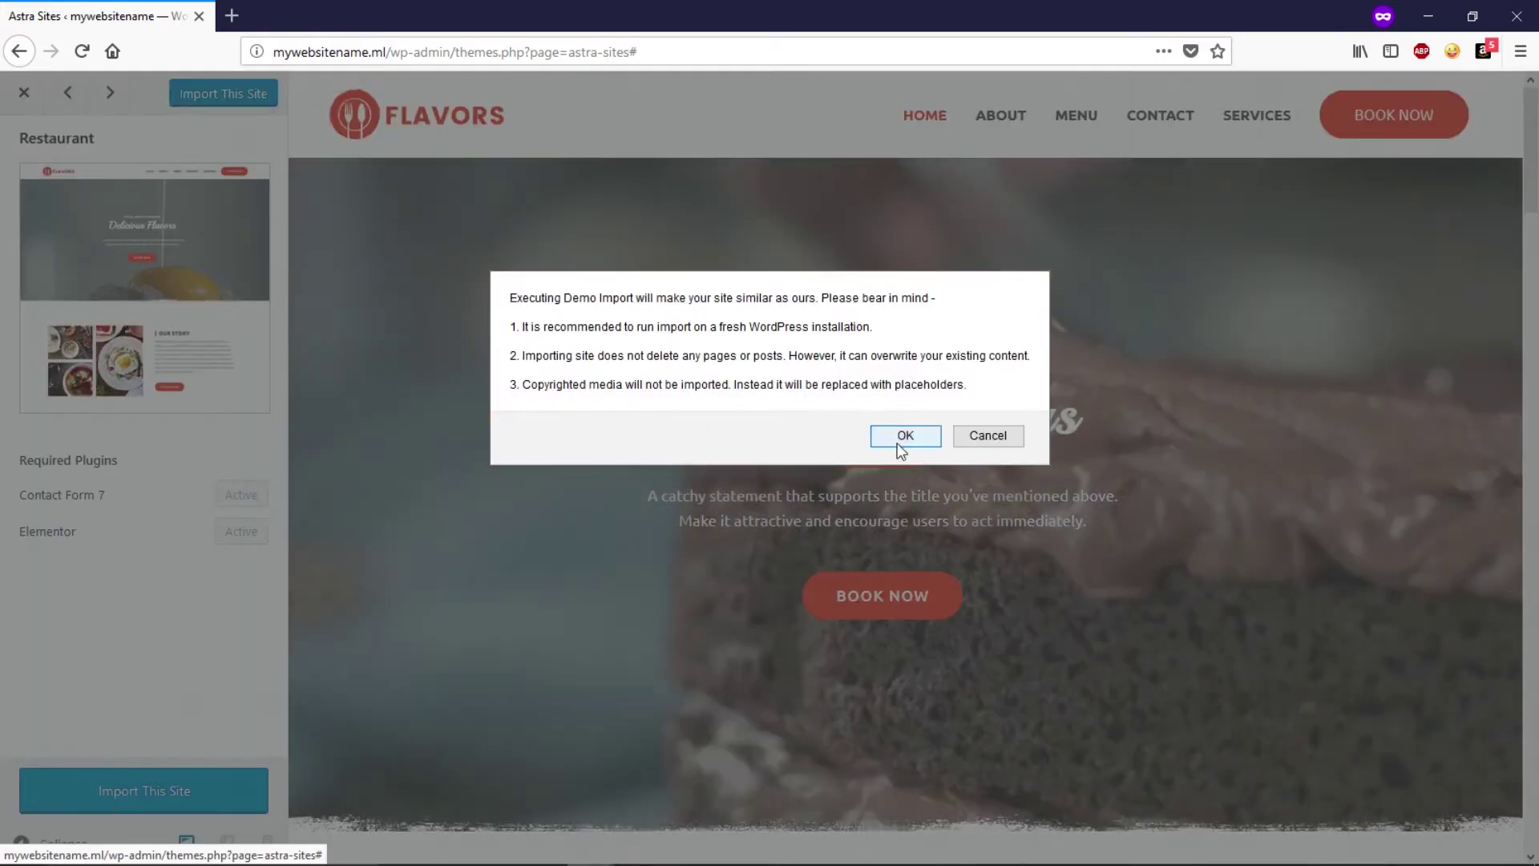
left_click(904, 436)
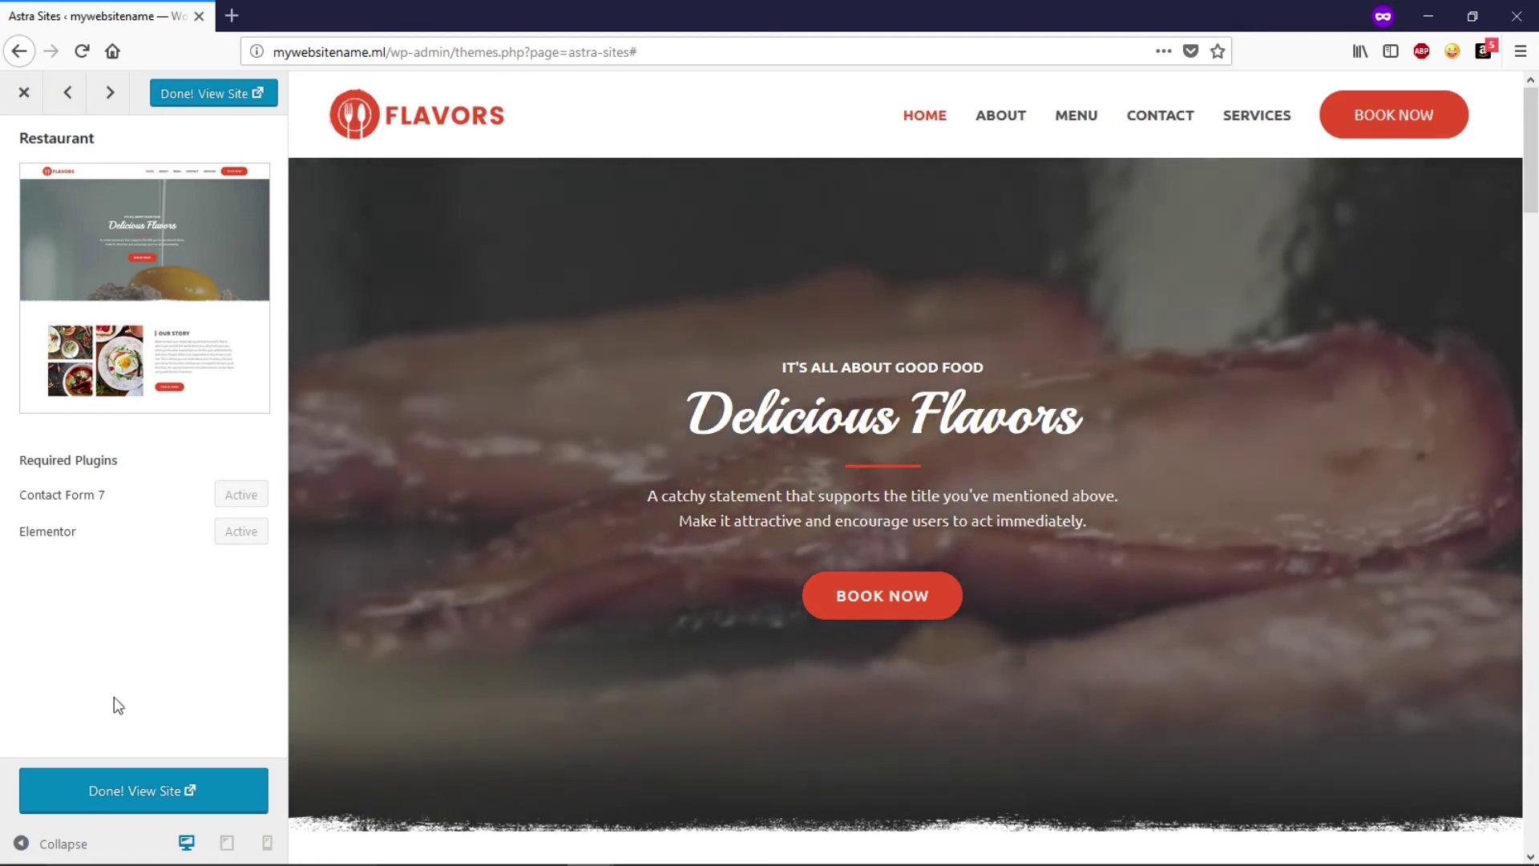
Open the imported restaurant site and look through its home page from the header to the footer
left_click(122, 794)
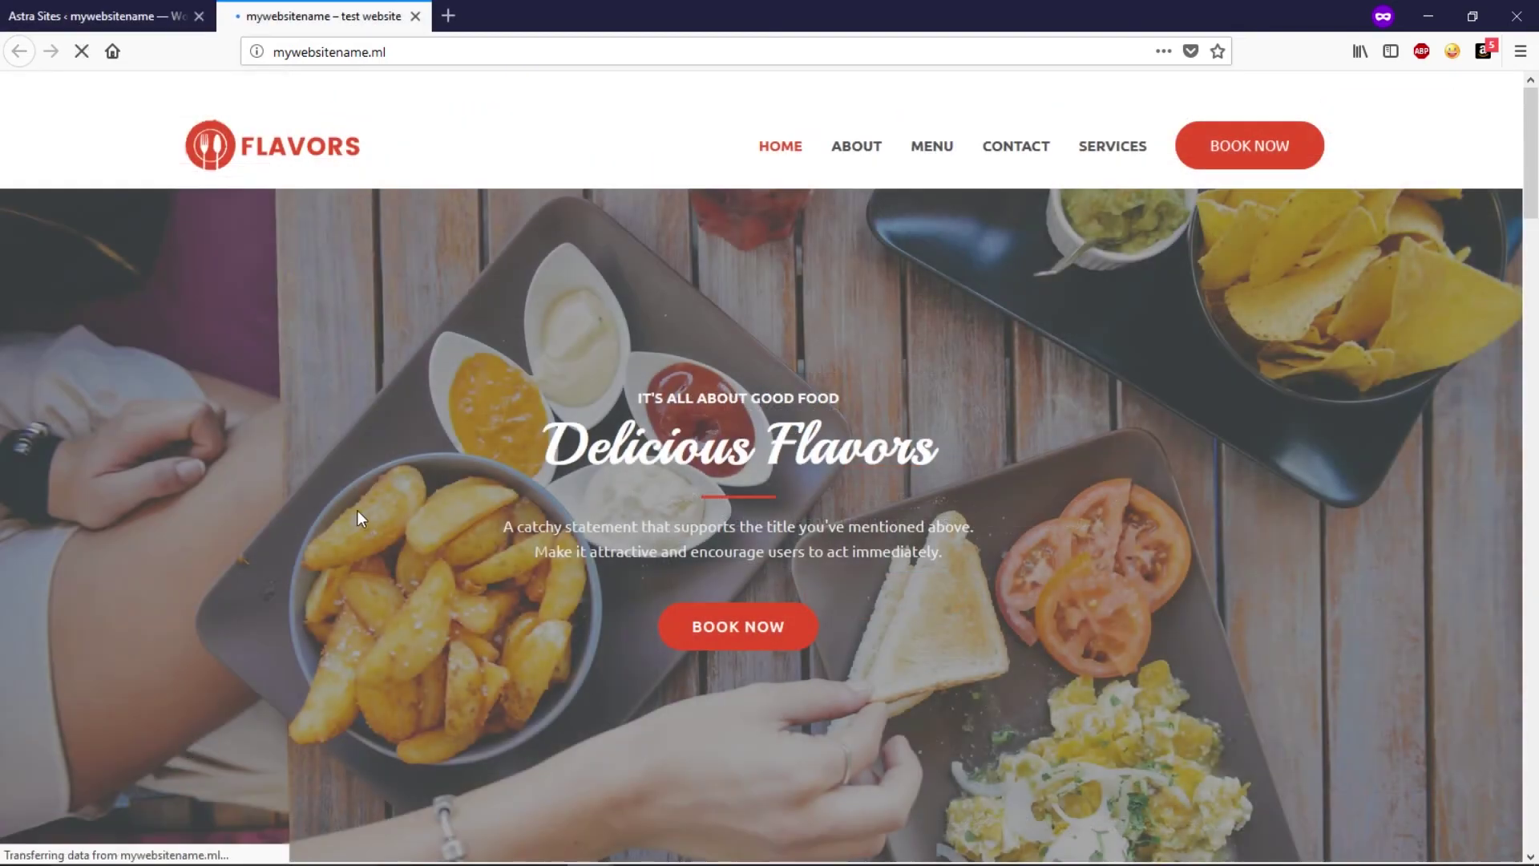
scroll(358, 510, "down", 15)
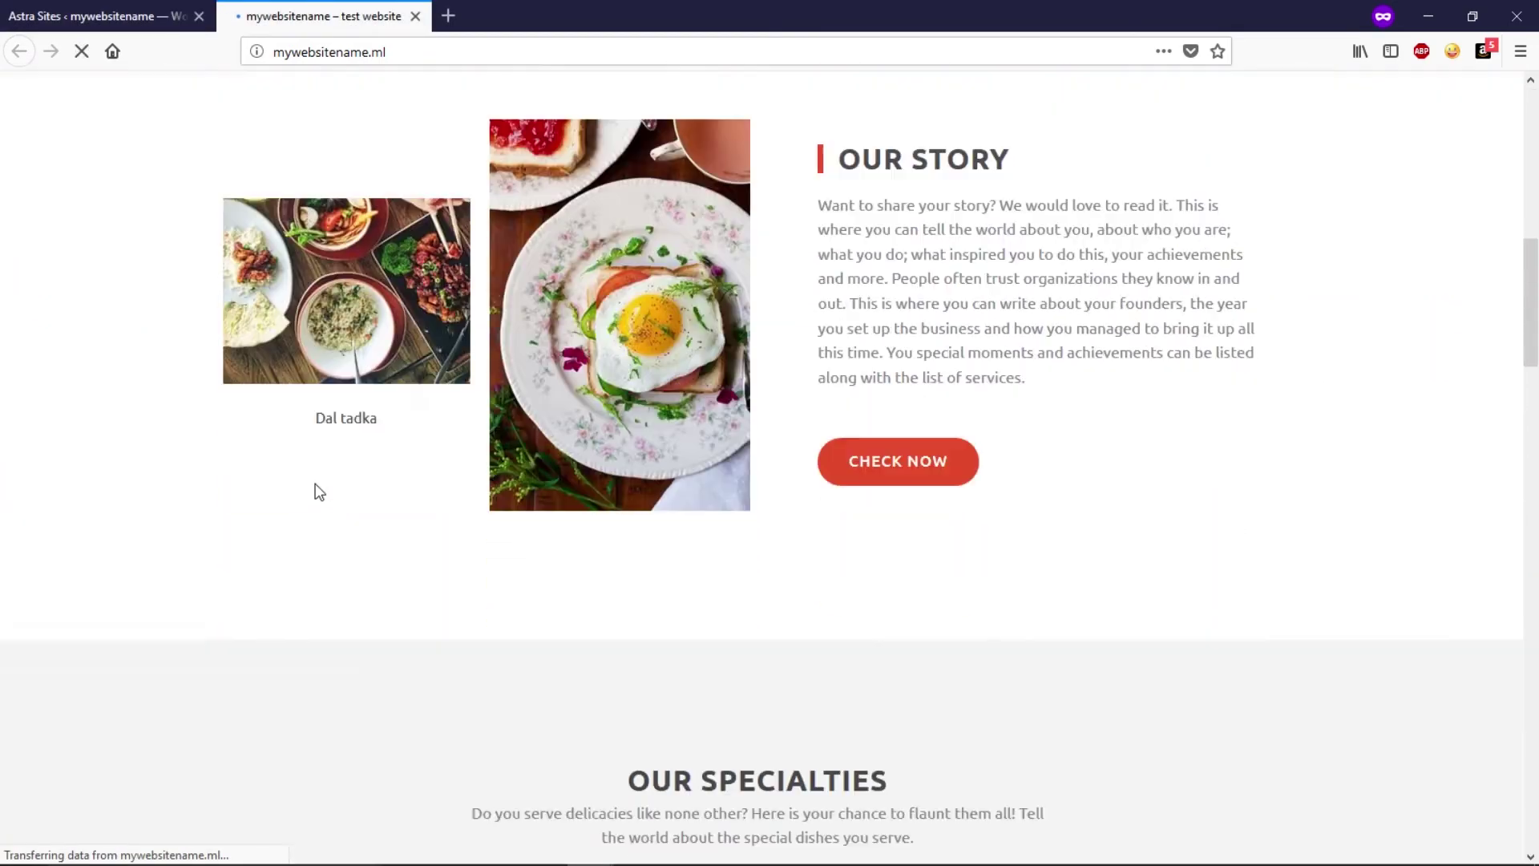
scroll(148, 461, "down", 15)
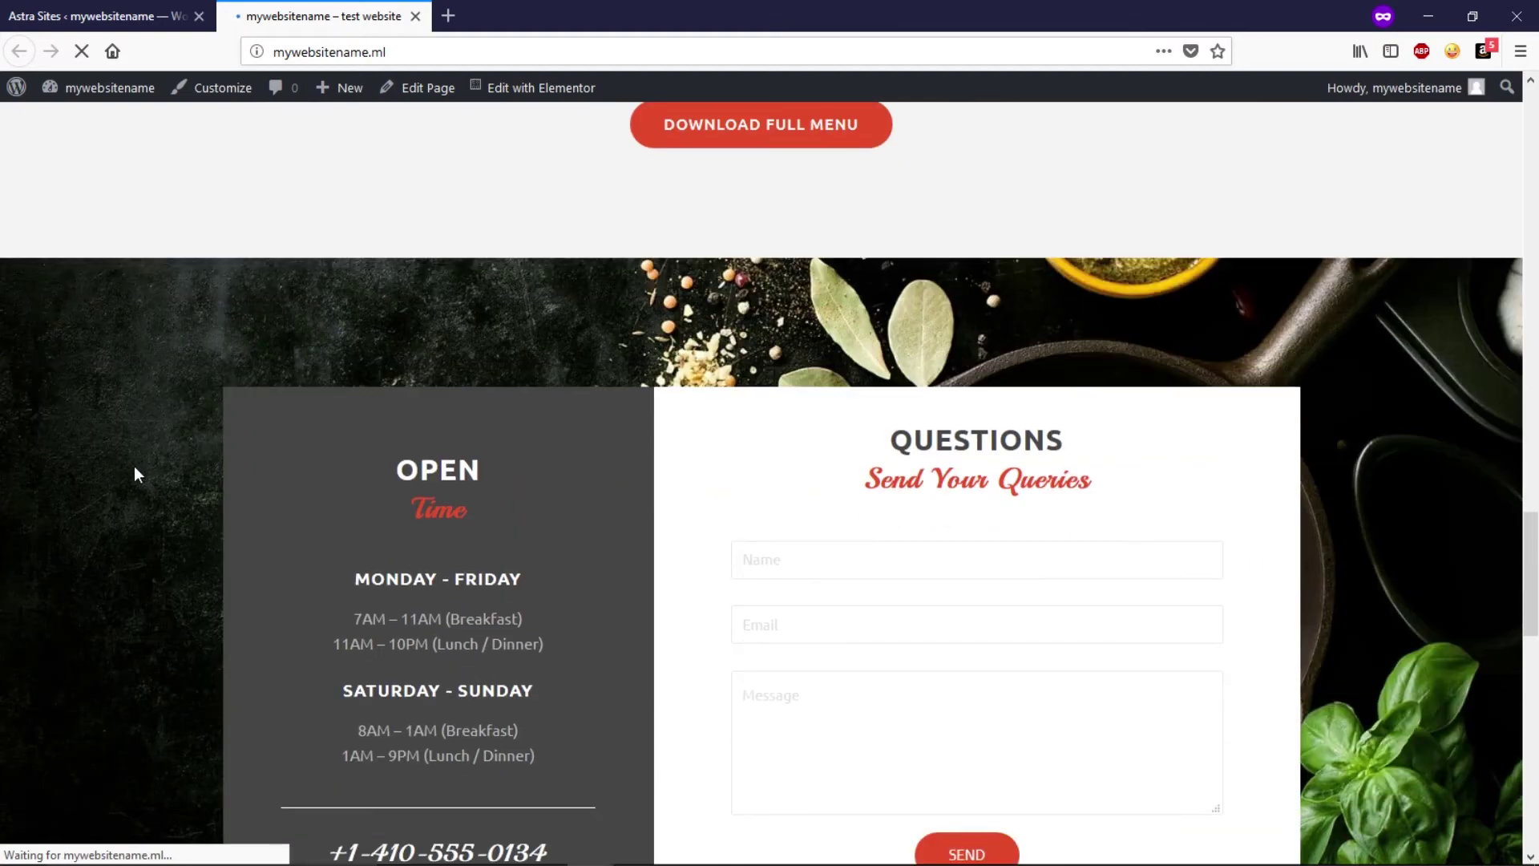
scroll(103, 475, "down", 3)
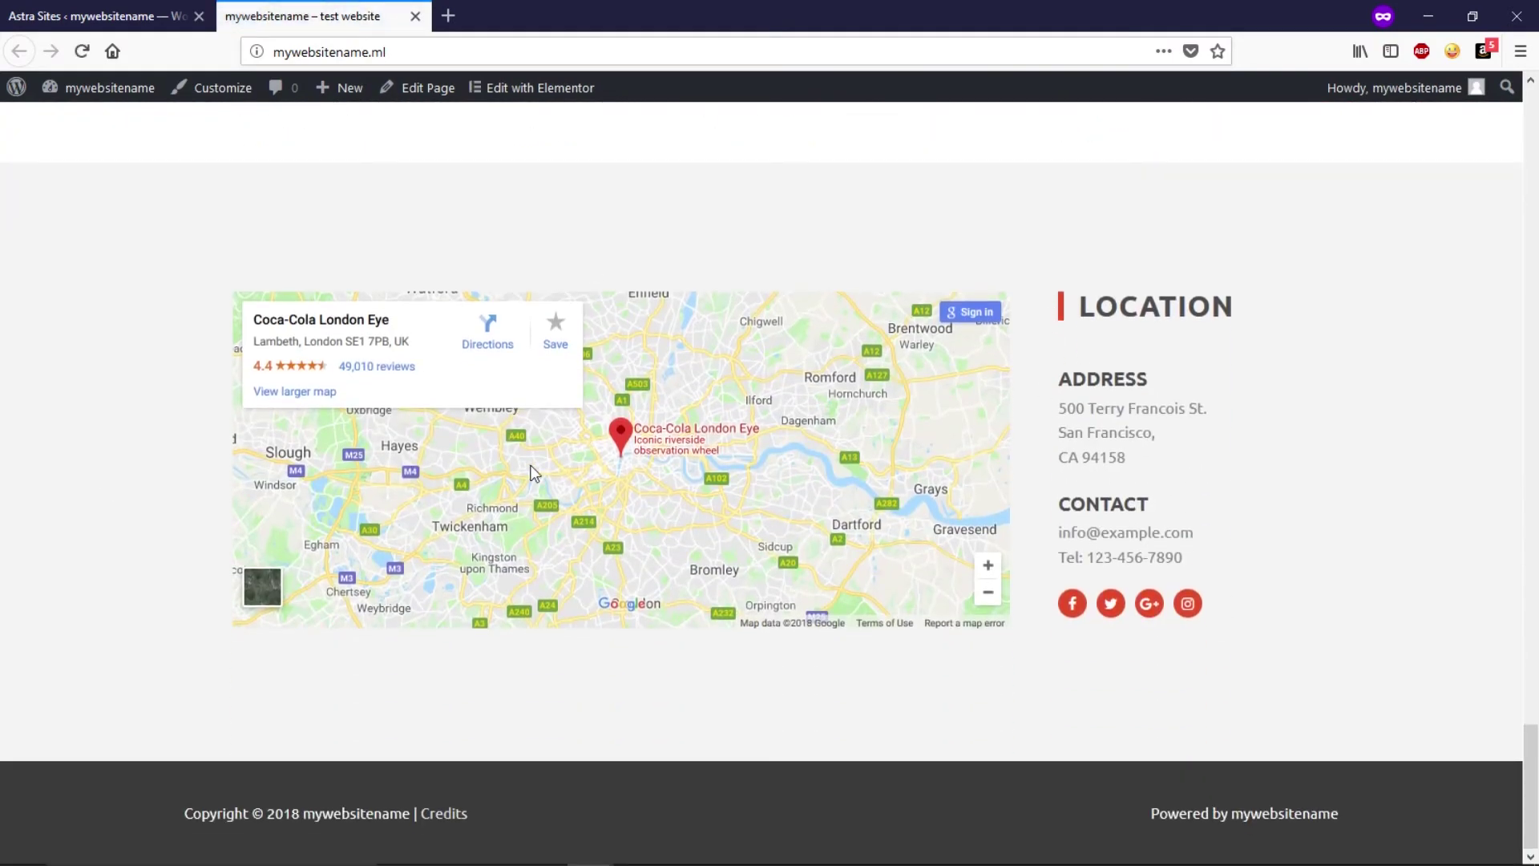
scroll(606, 532, "up", 20)
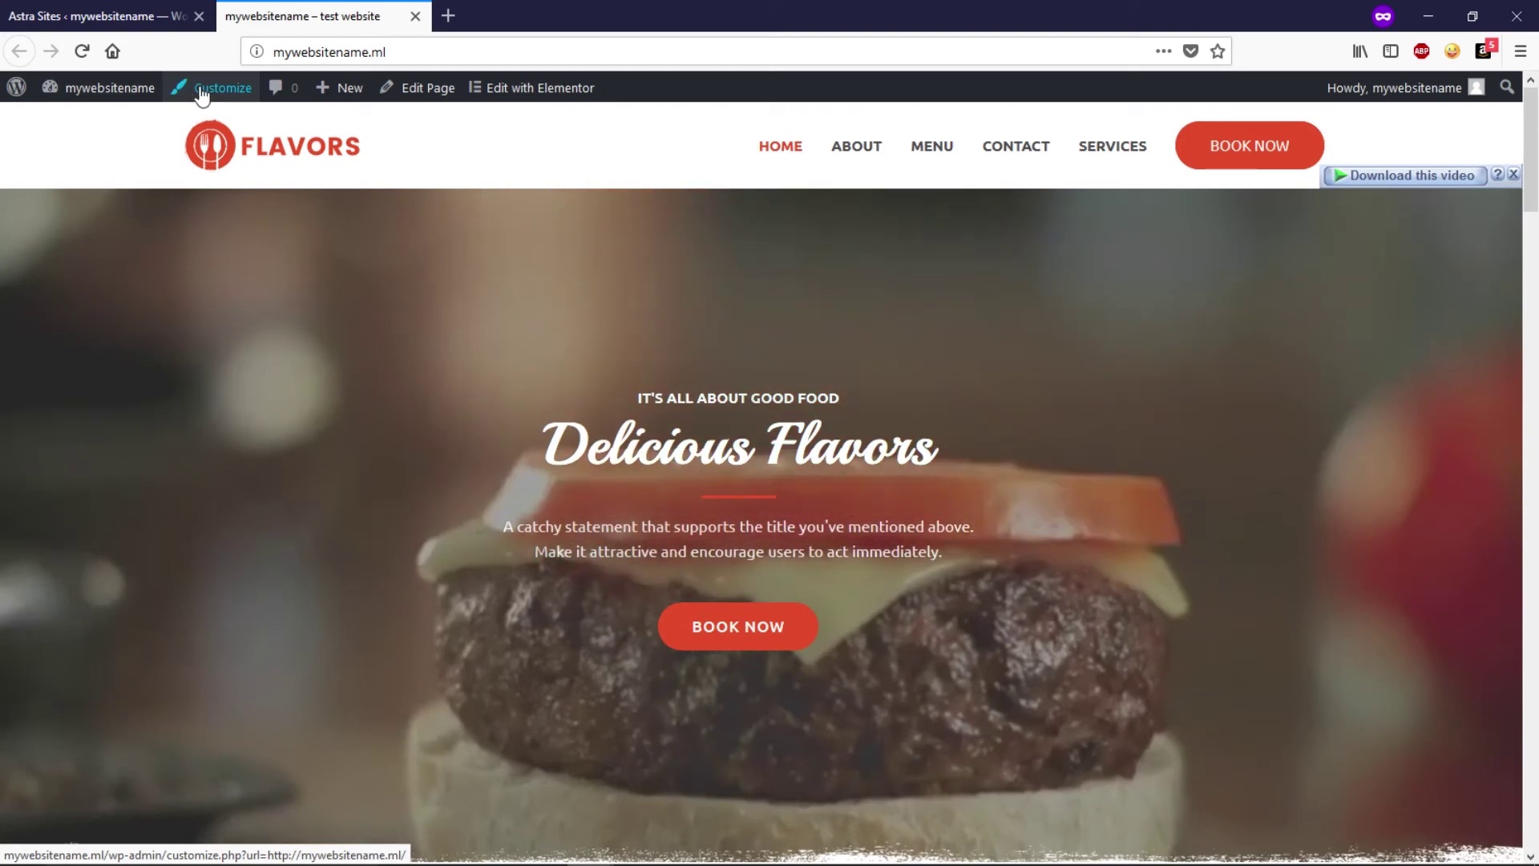
Open the site in the Customizer and examine the Primary Header settings
key("ctrl+Tab")
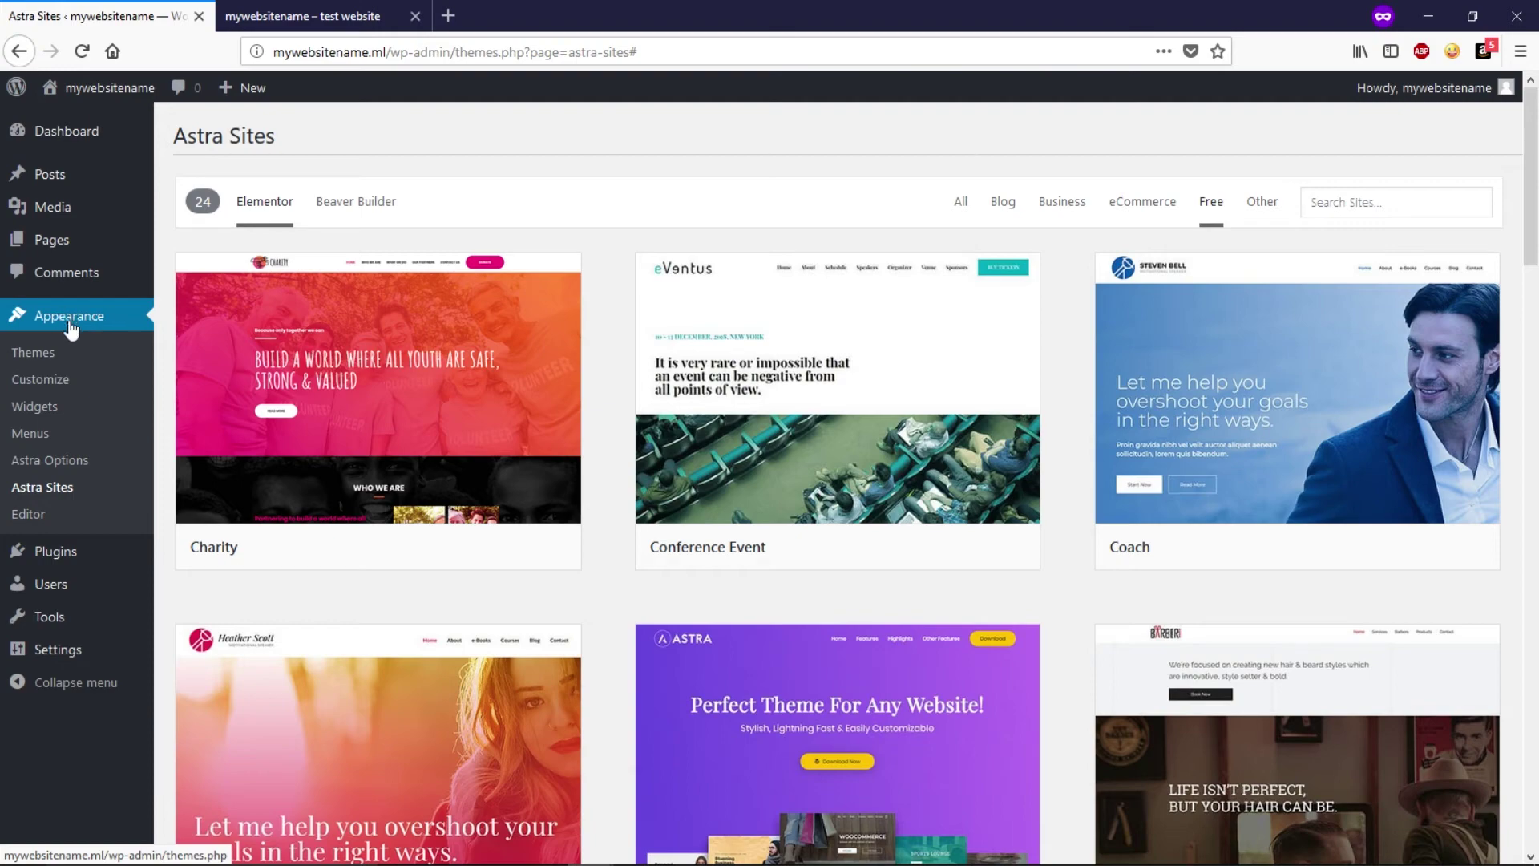
left_click(339, 10)
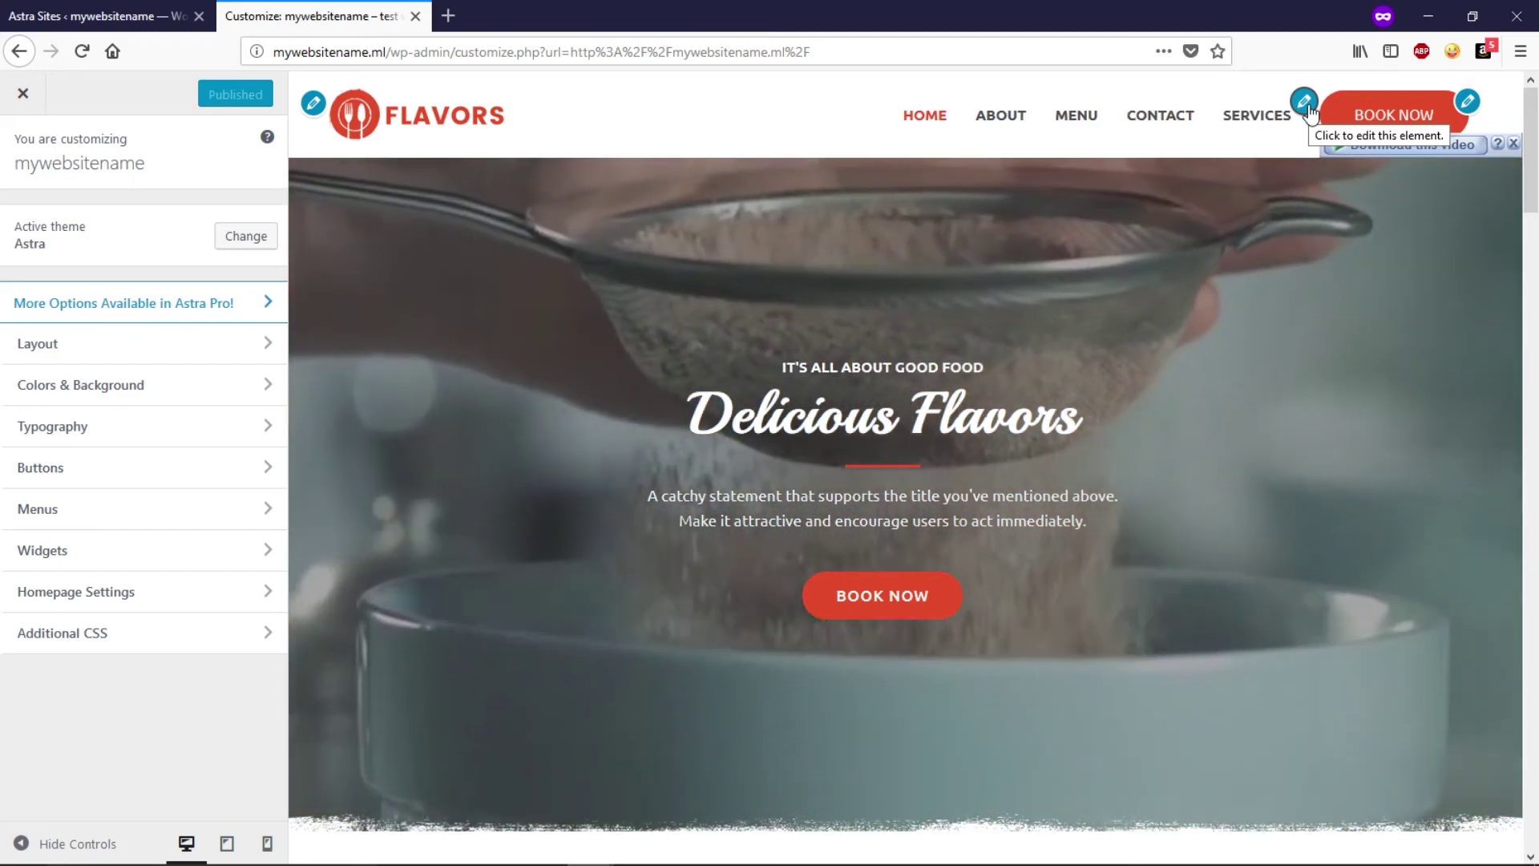
left_click(1305, 102)
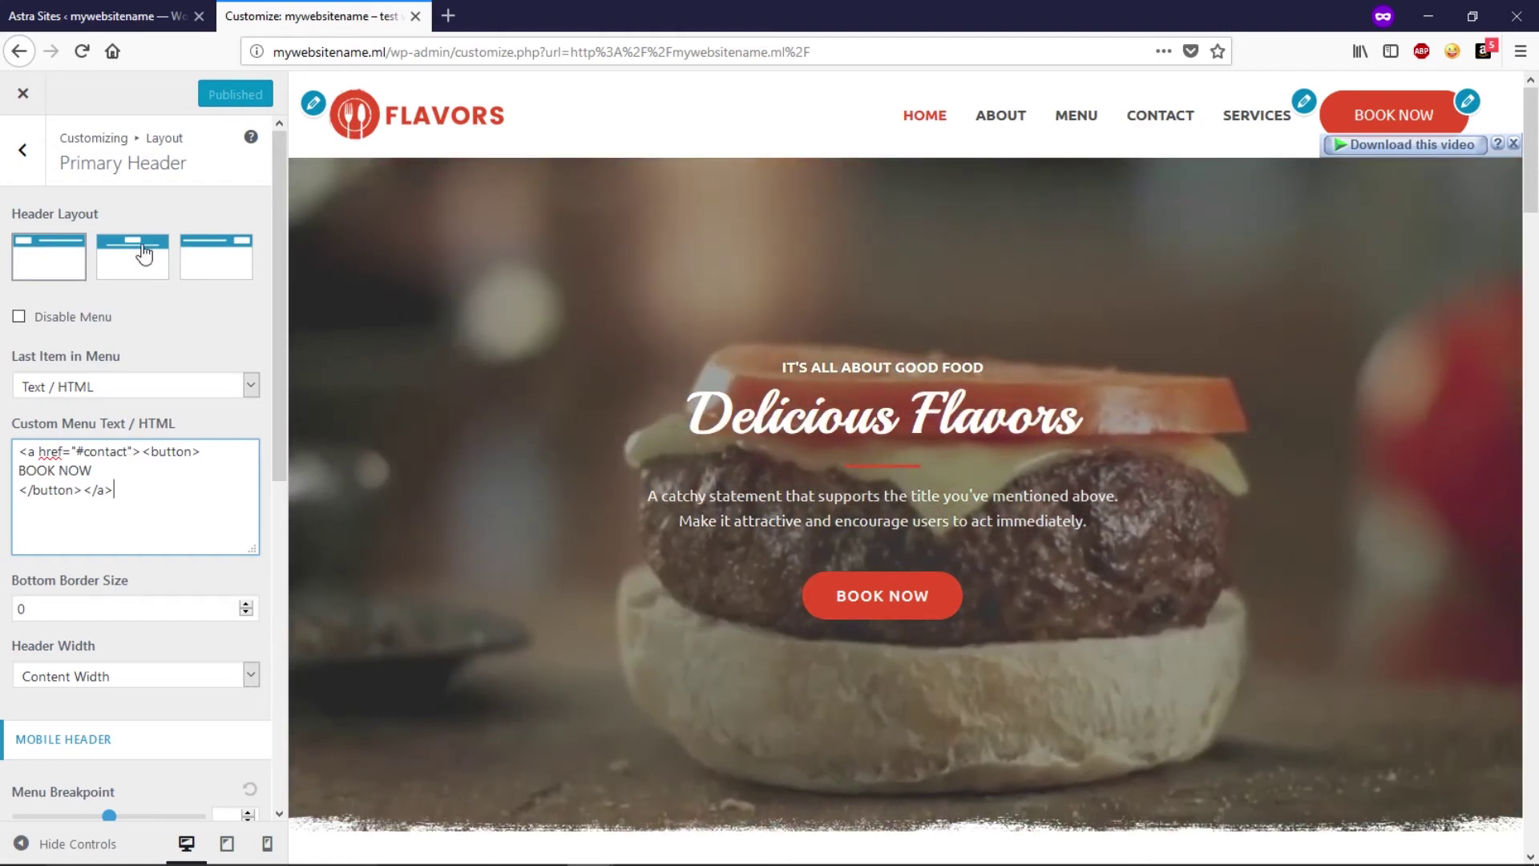
scroll(105, 490, "down", 10)
scroll(104, 487, "up", 8)
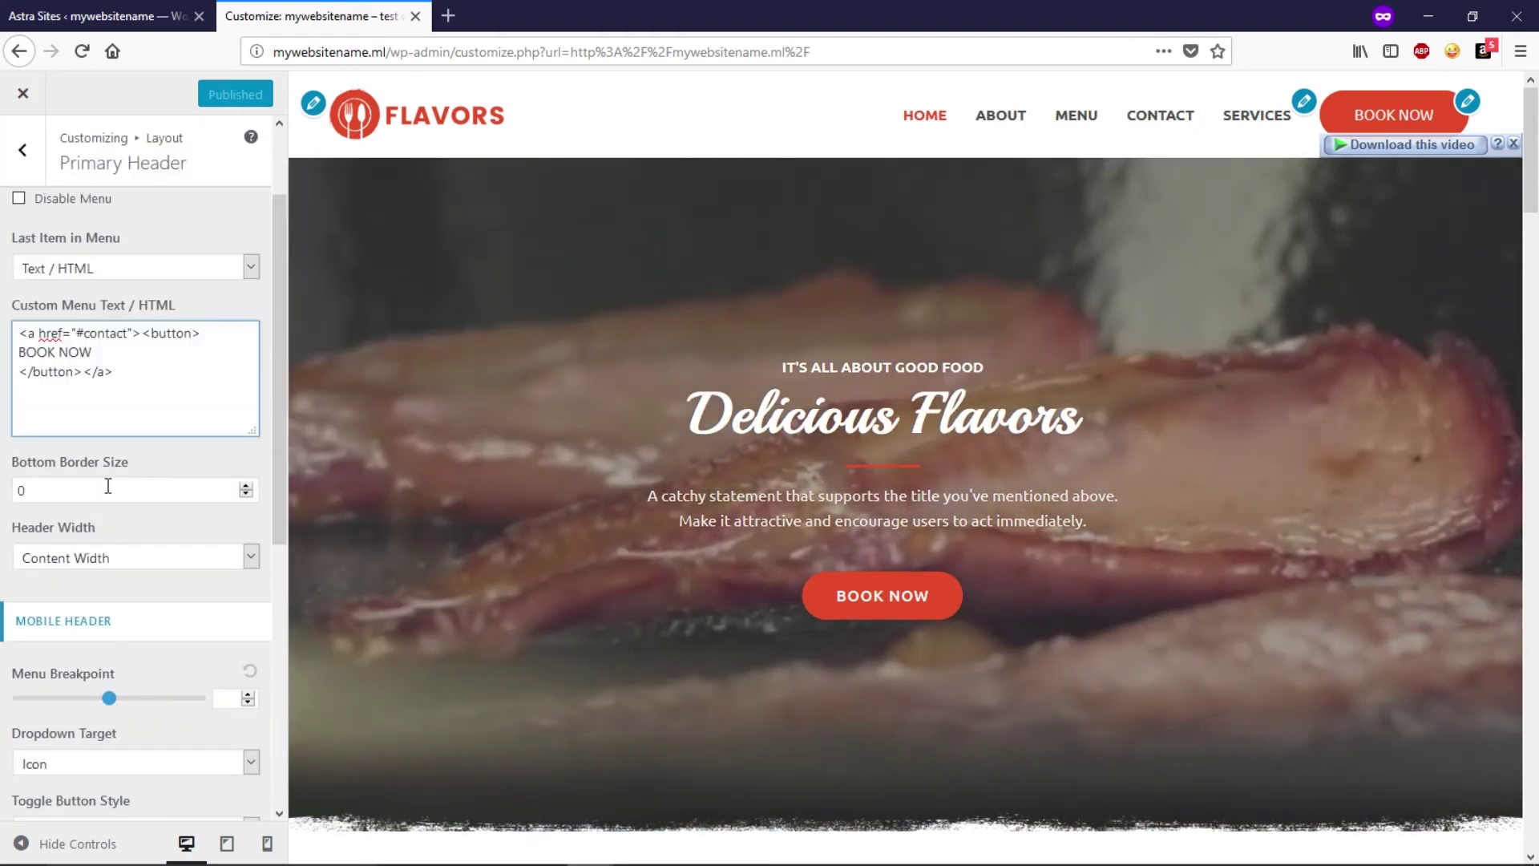
scroll(108, 487, "up", 3)
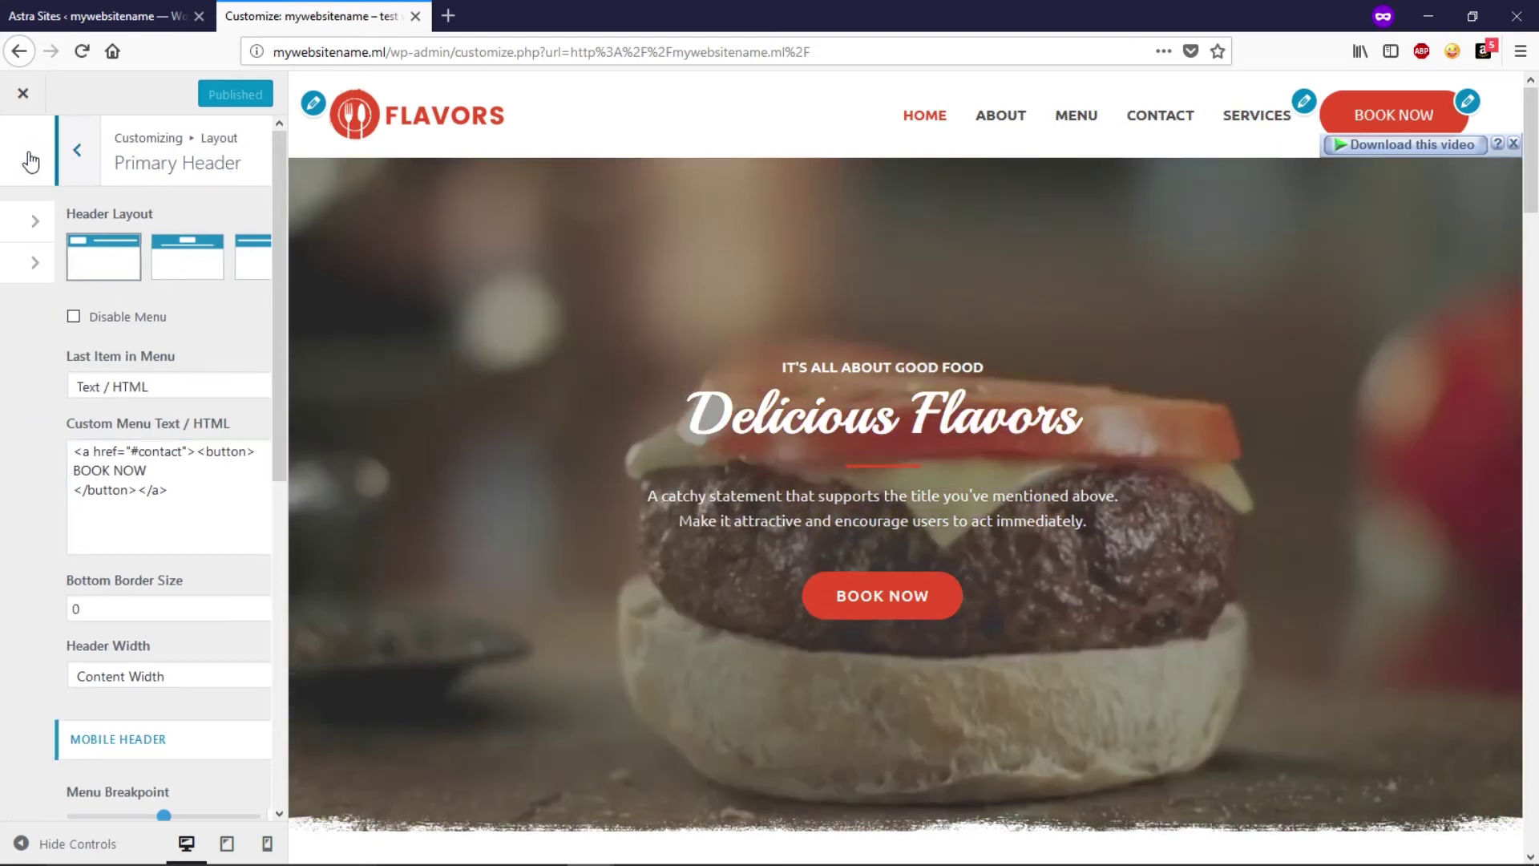
Examine the Sidebar settings in the Customizer's Layout section and return to the main customizing options
left_click(24, 153)
left_click(23, 151)
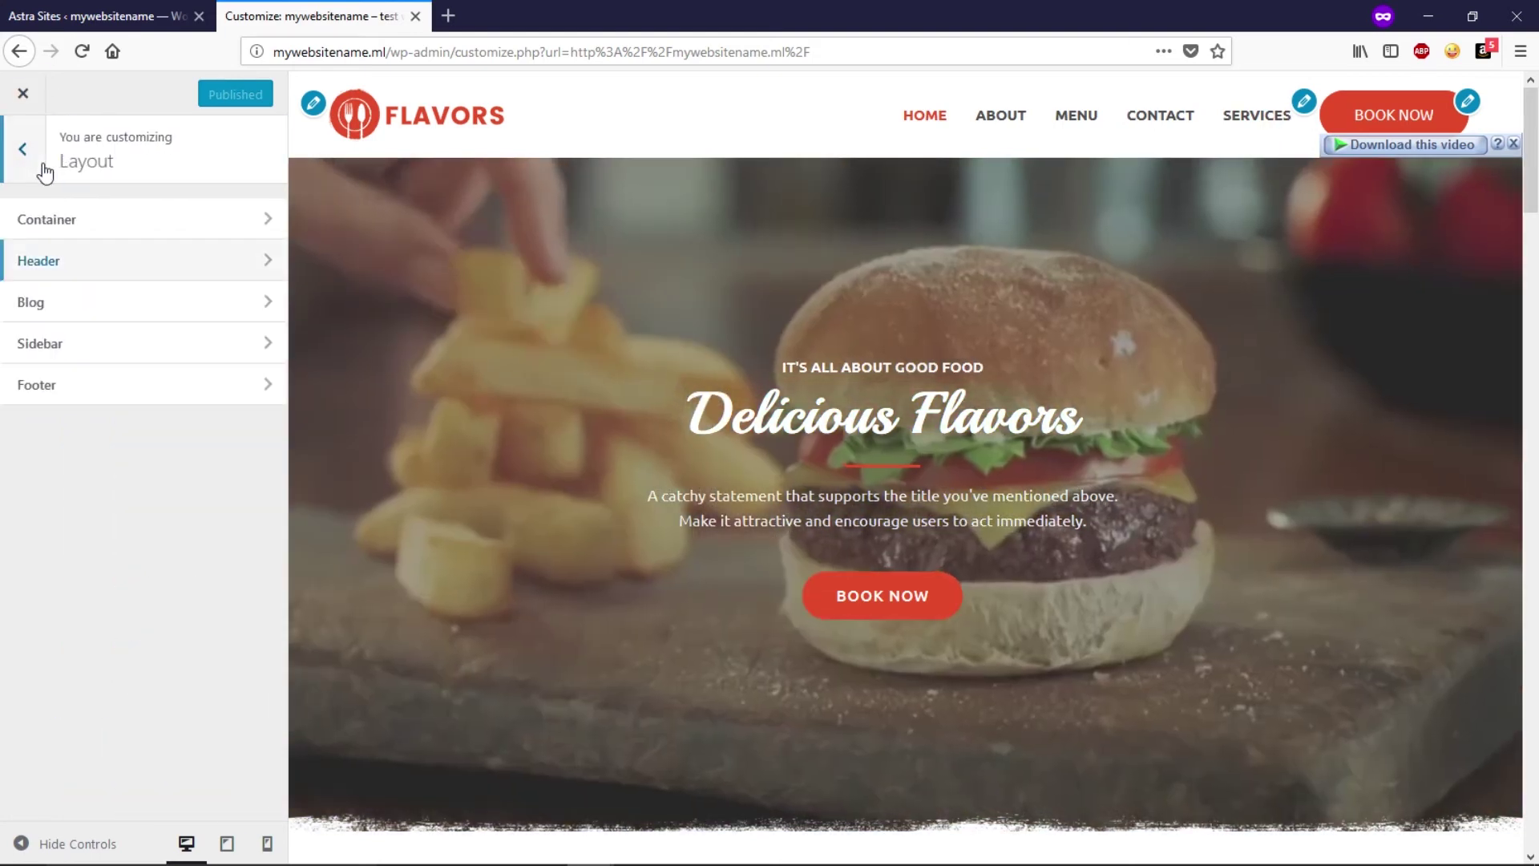
left_click(23, 150)
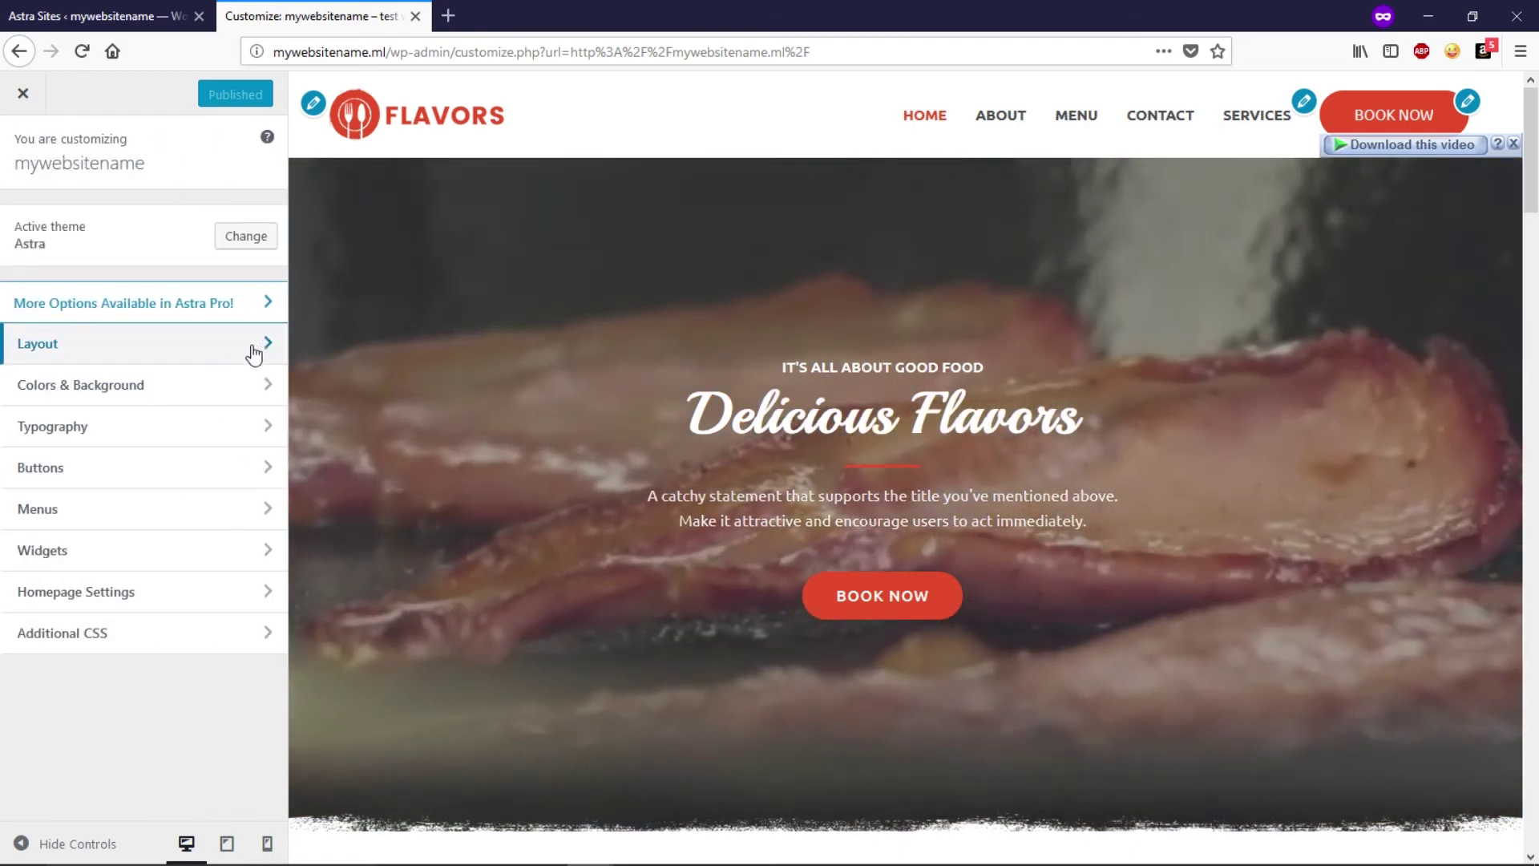
left_click(259, 351)
left_click(100, 345)
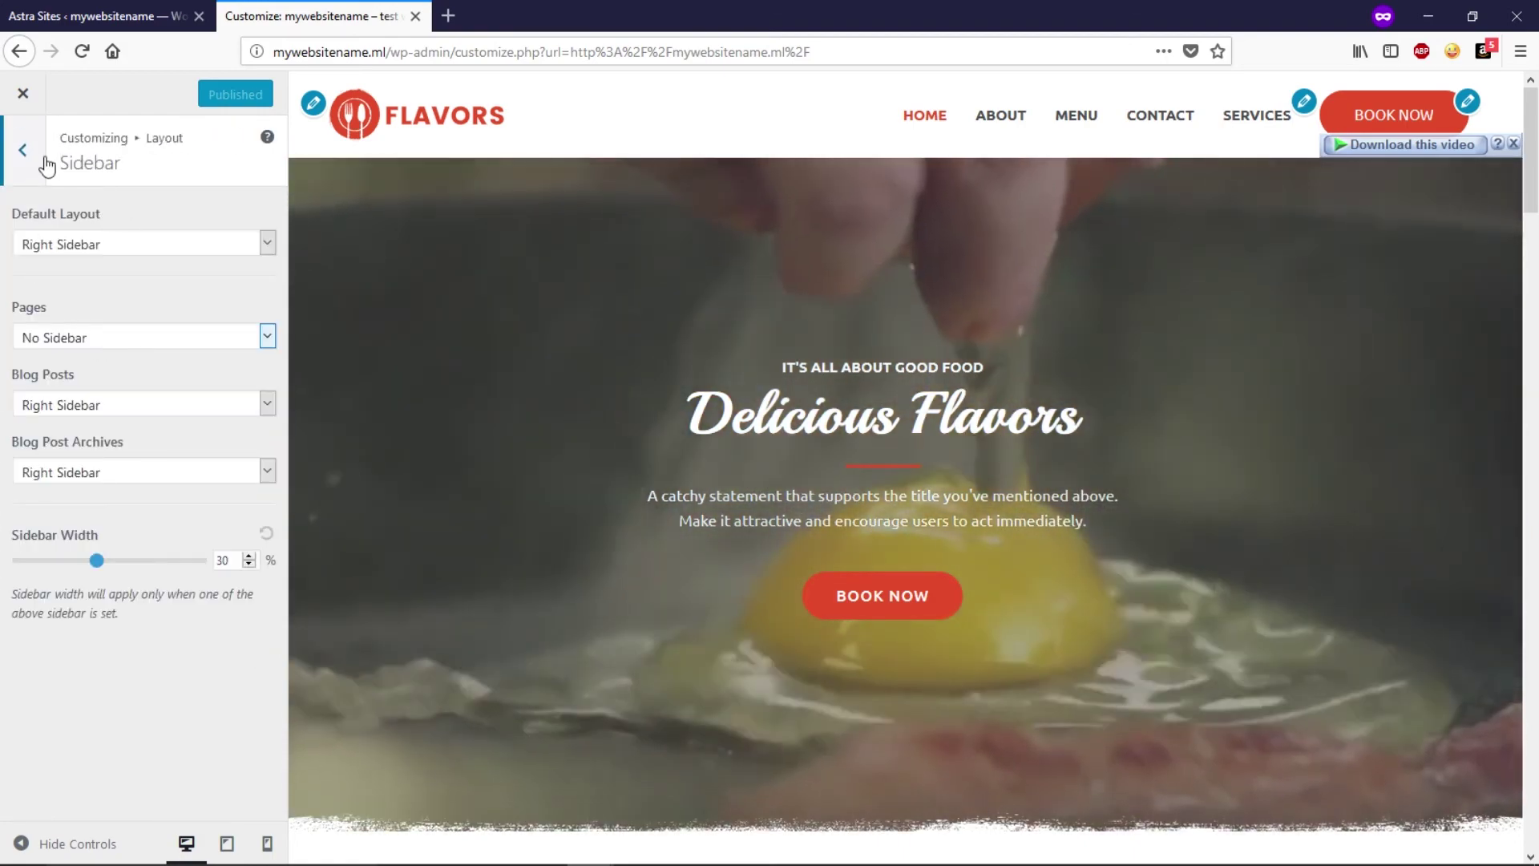
left_click(44, 161)
left_click(28, 157)
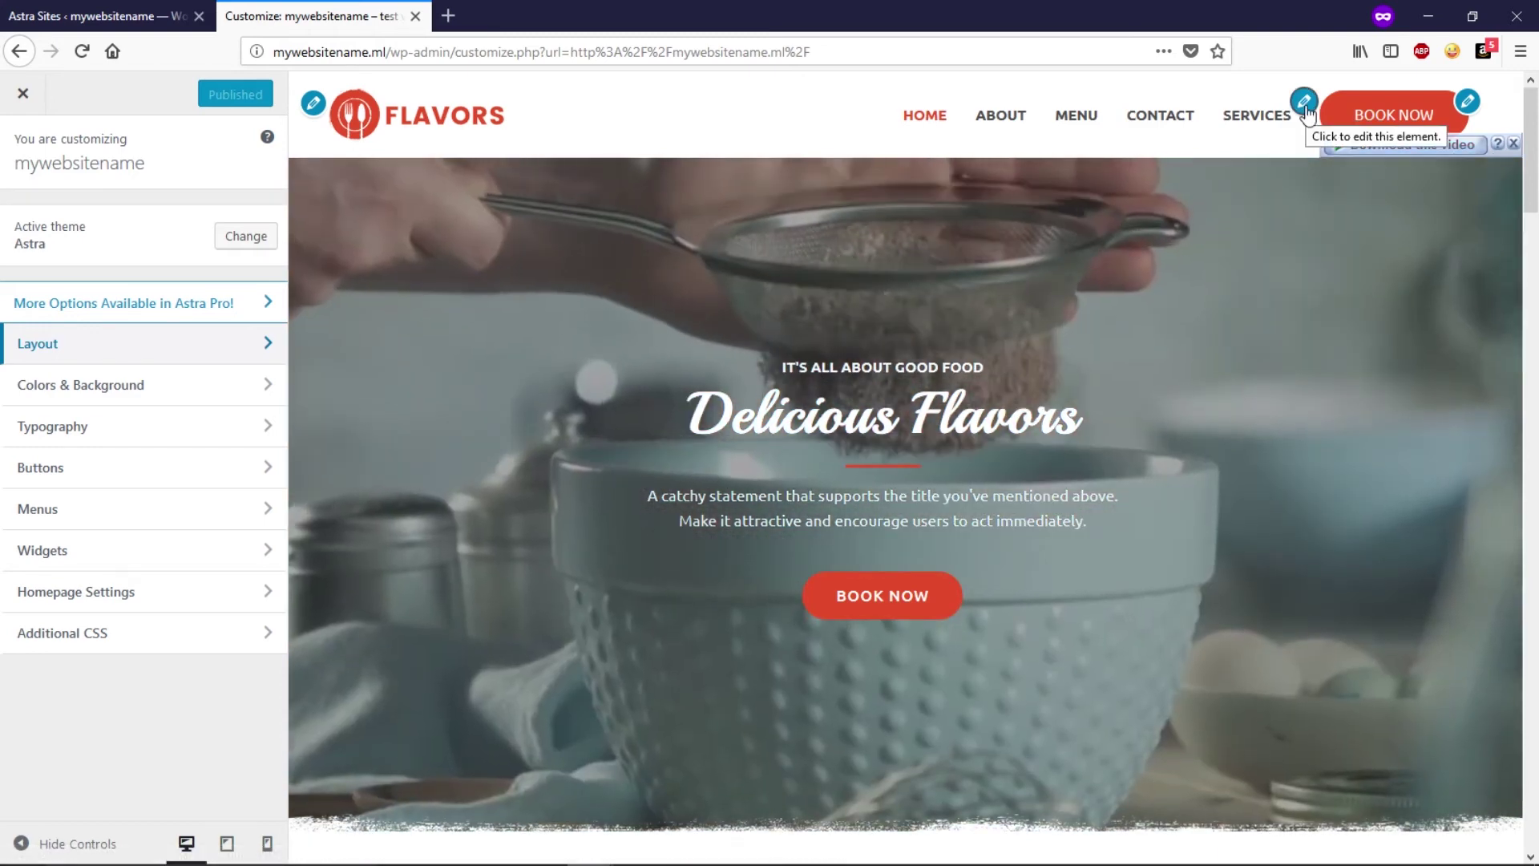
Edit the Primary menu so that About comes last after Services, and check the items available to add
left_click(1304, 104)
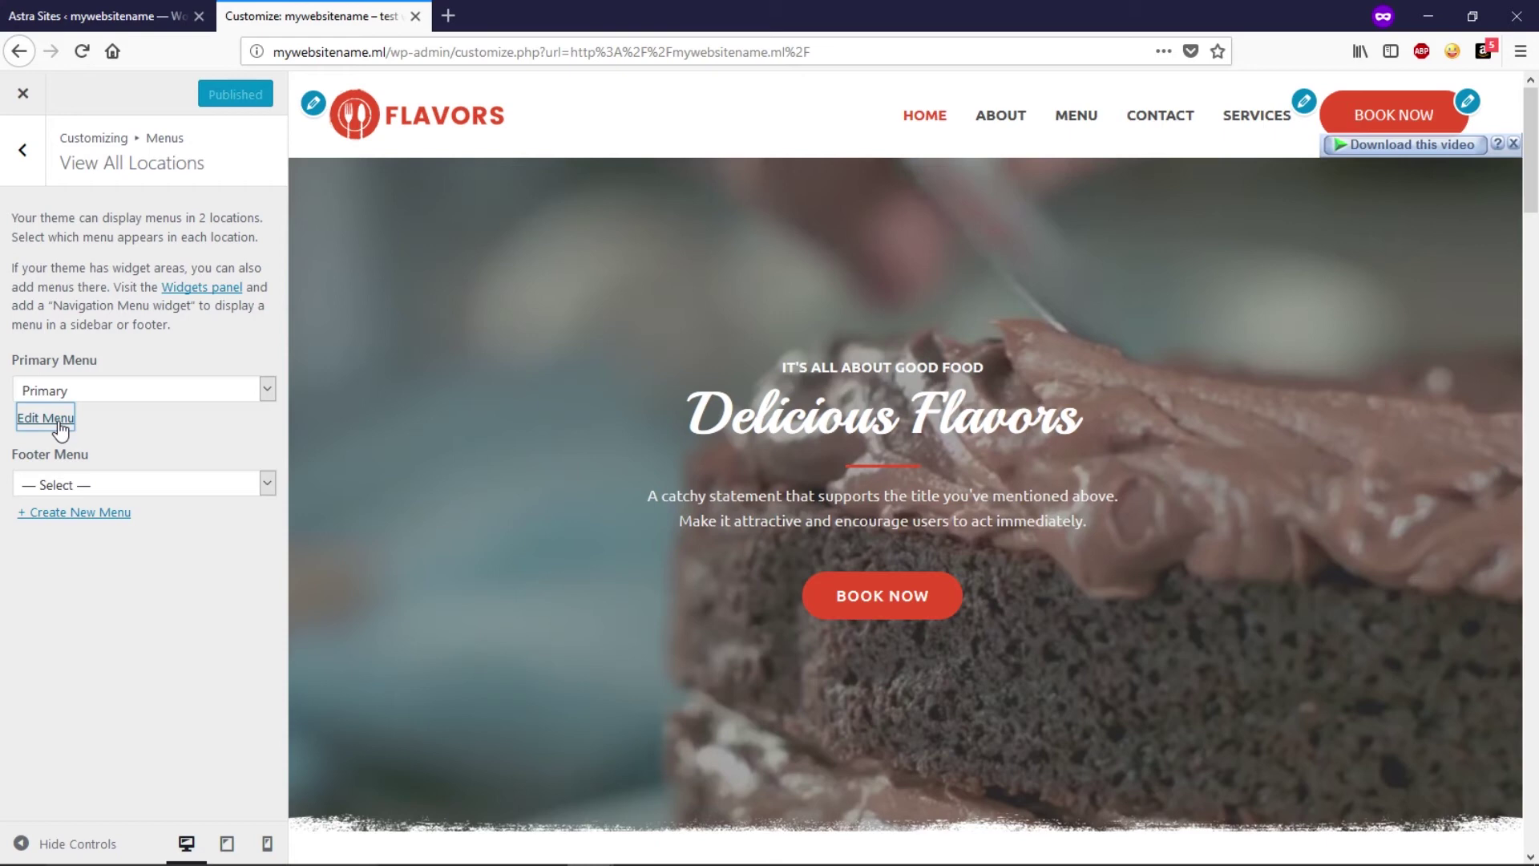
left_click(57, 422)
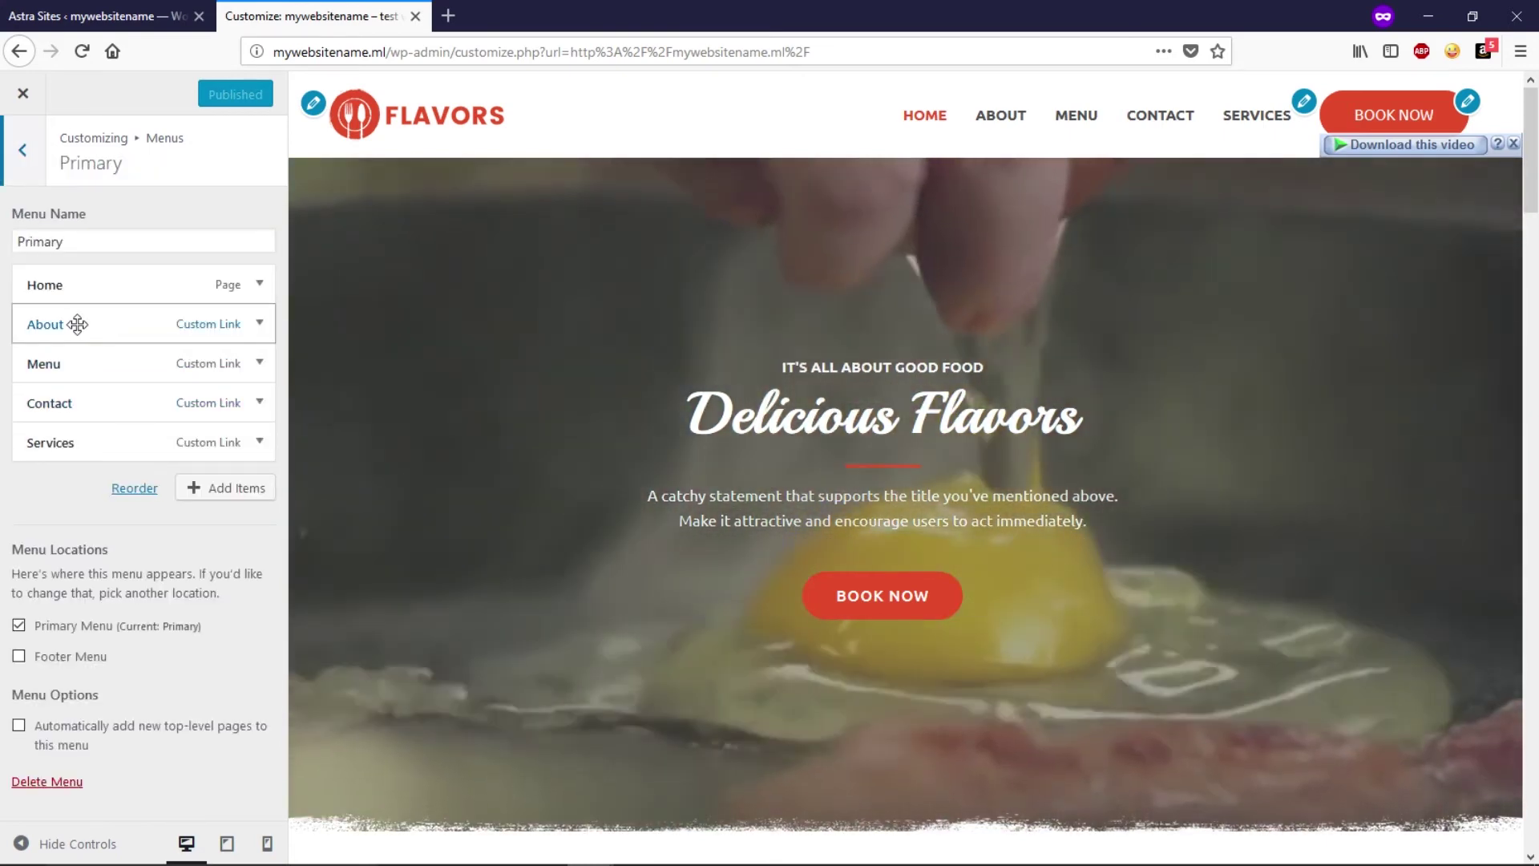
left_click_drag(108, 323, 123, 434)
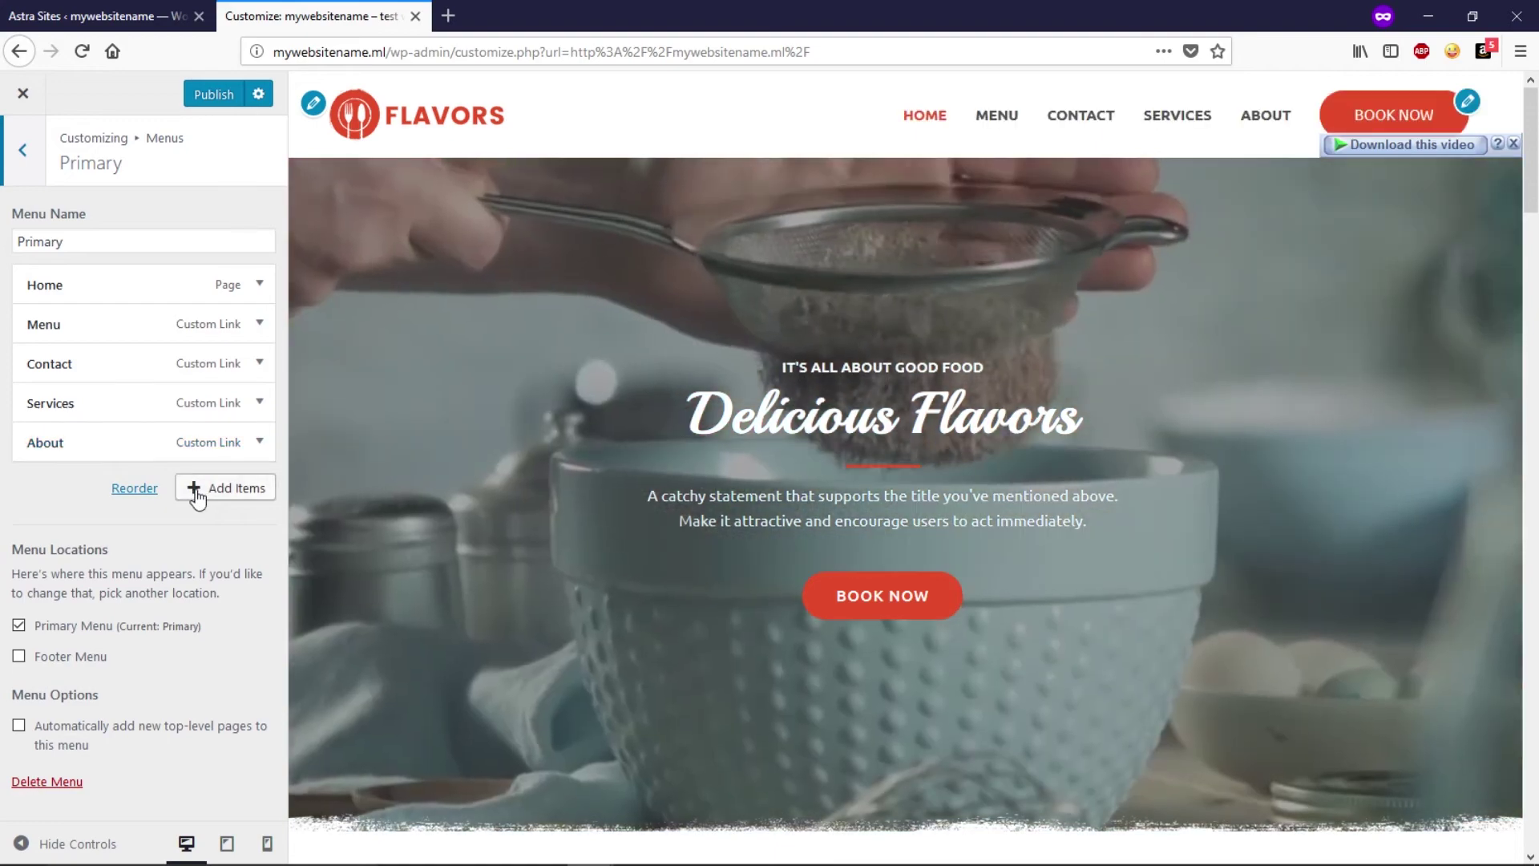
left_click(194, 486)
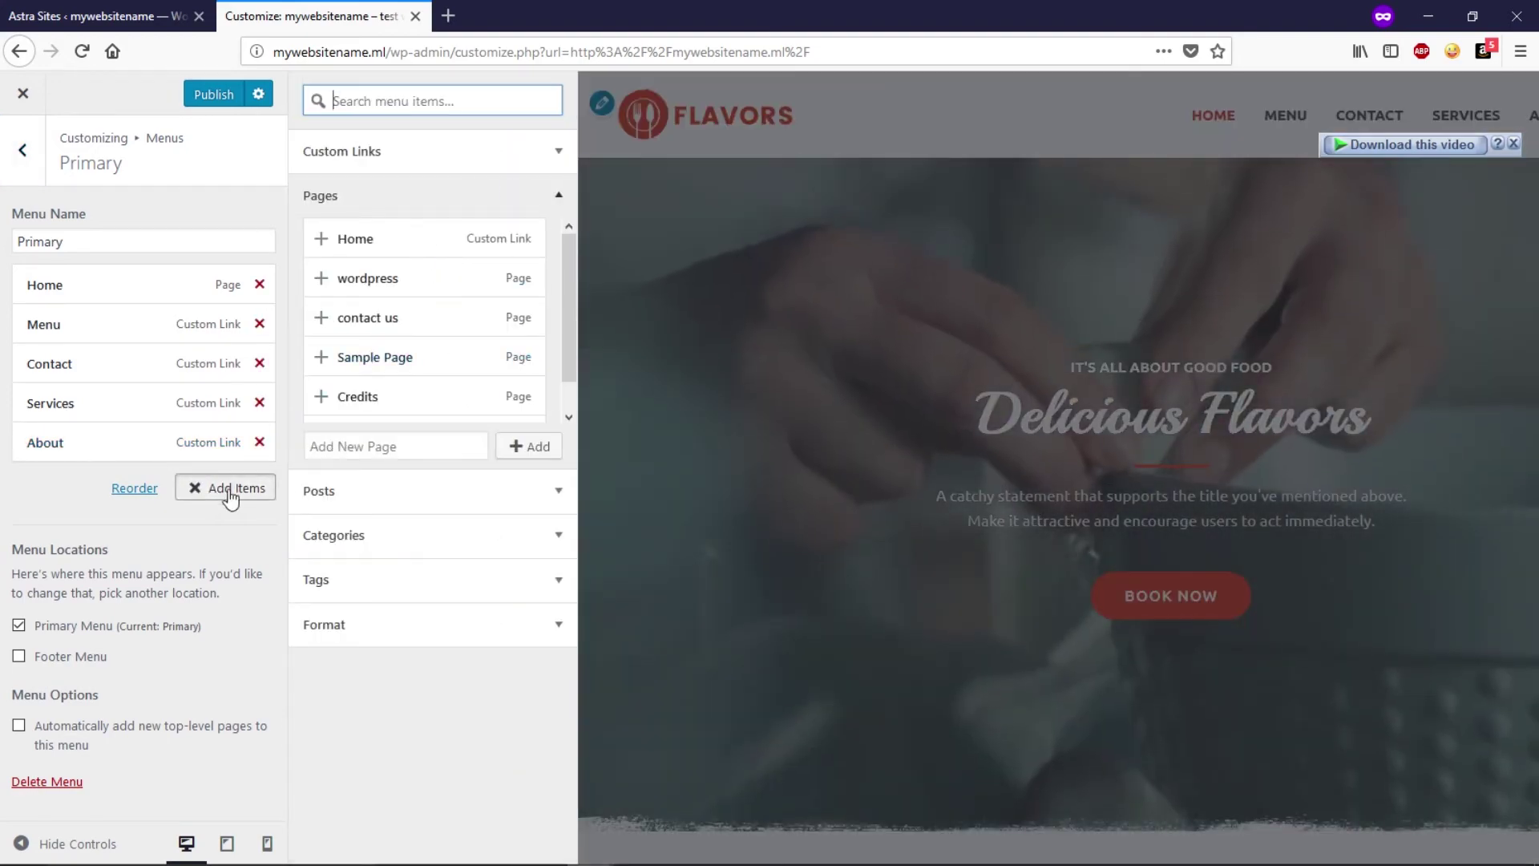
left_click(230, 492)
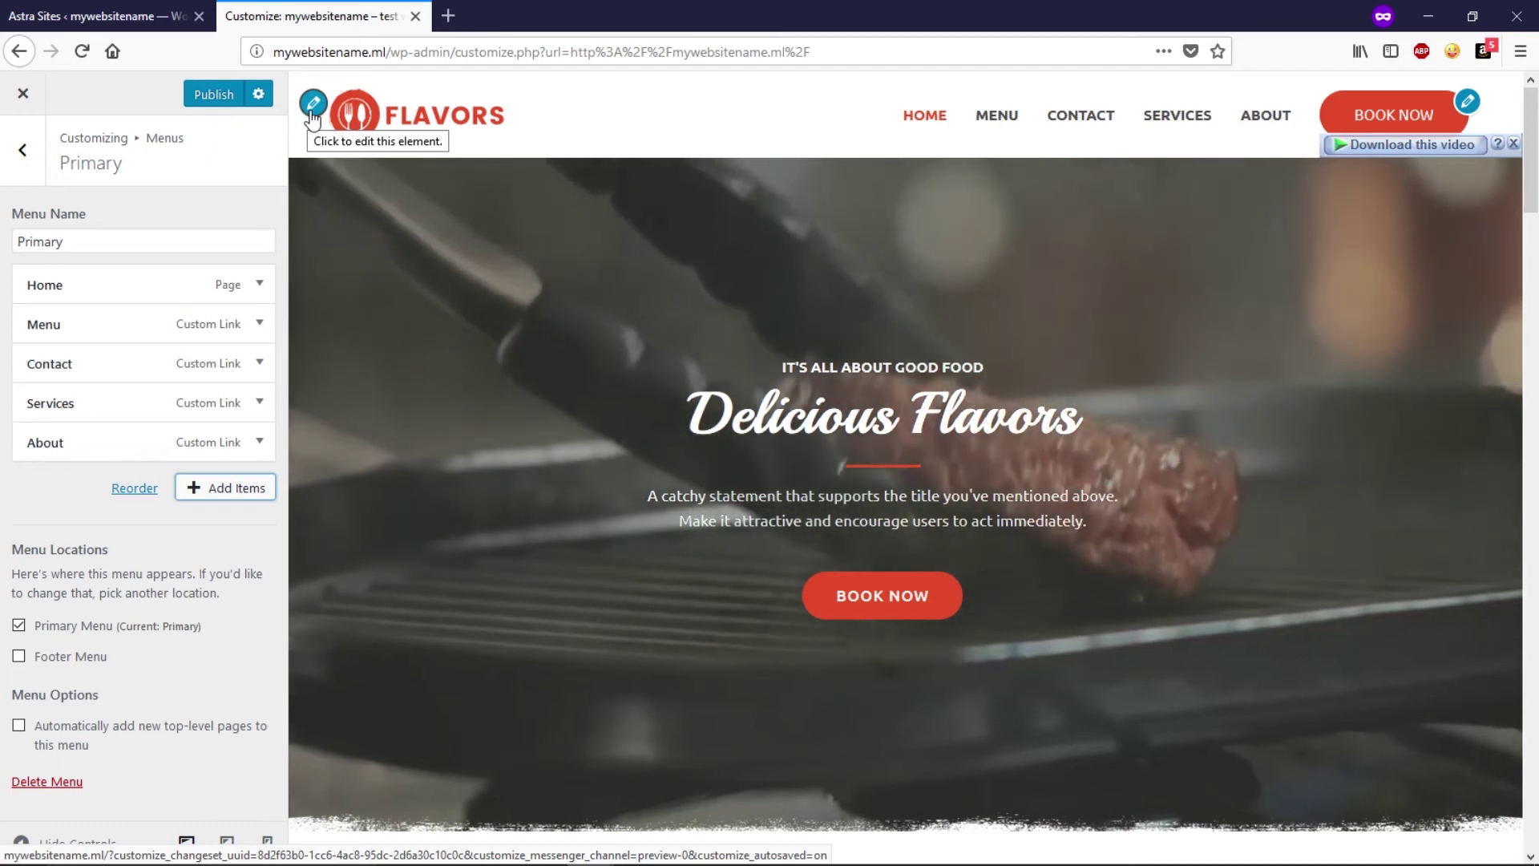
Open the Site Identity settings for the header logo, review them and return to the Layout options
left_click(313, 106)
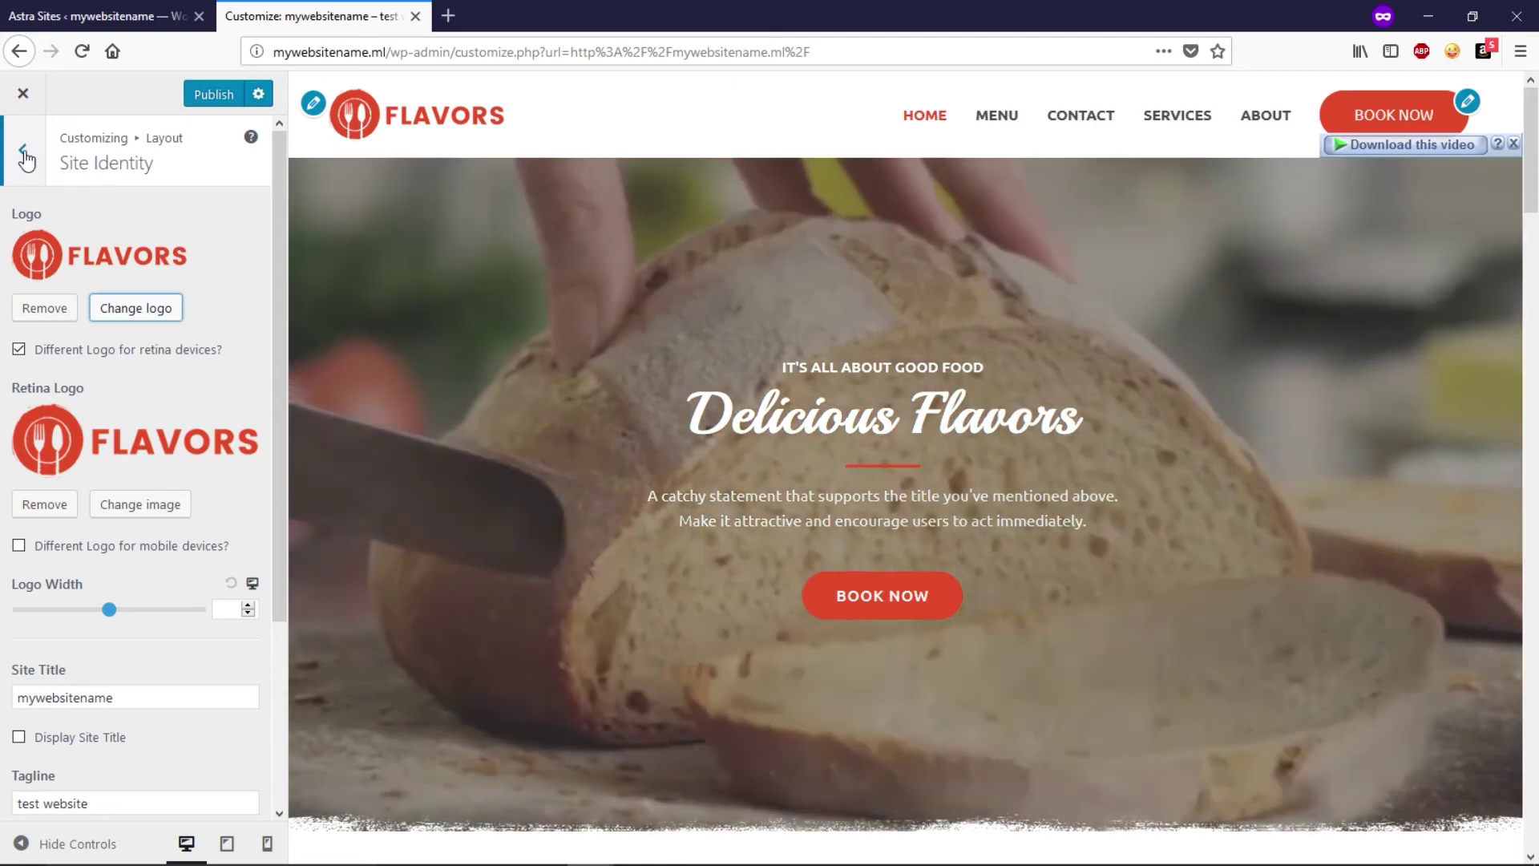
left_click(24, 152)
left_click(24, 151)
Examine the Footer Bar settings, comparing the two custom text sections with the footer text, and return to the main customizing options
scroll(773, 378, "down", 20)
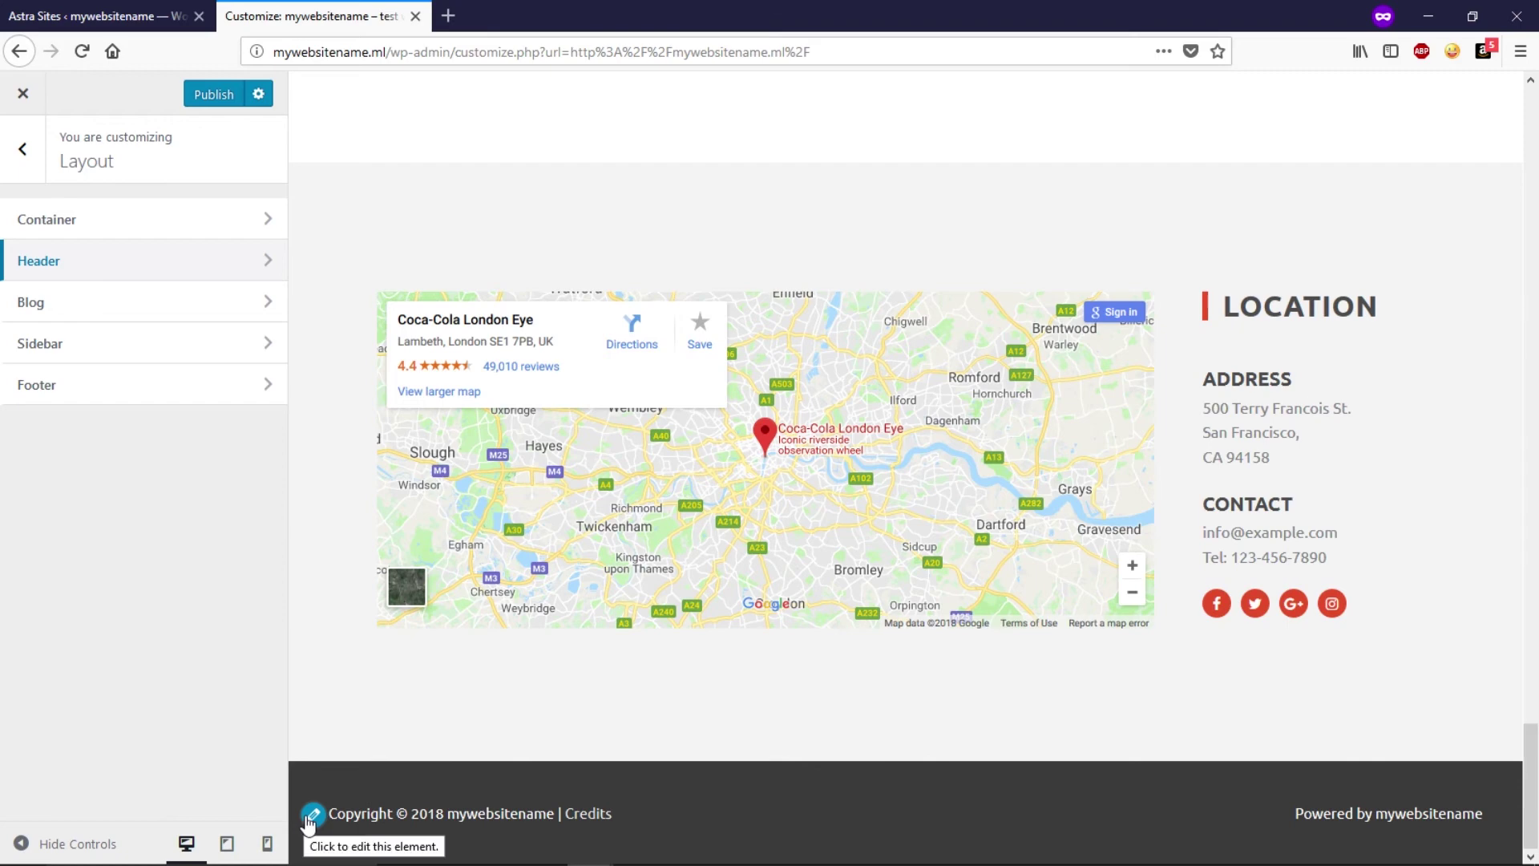
left_click(312, 825)
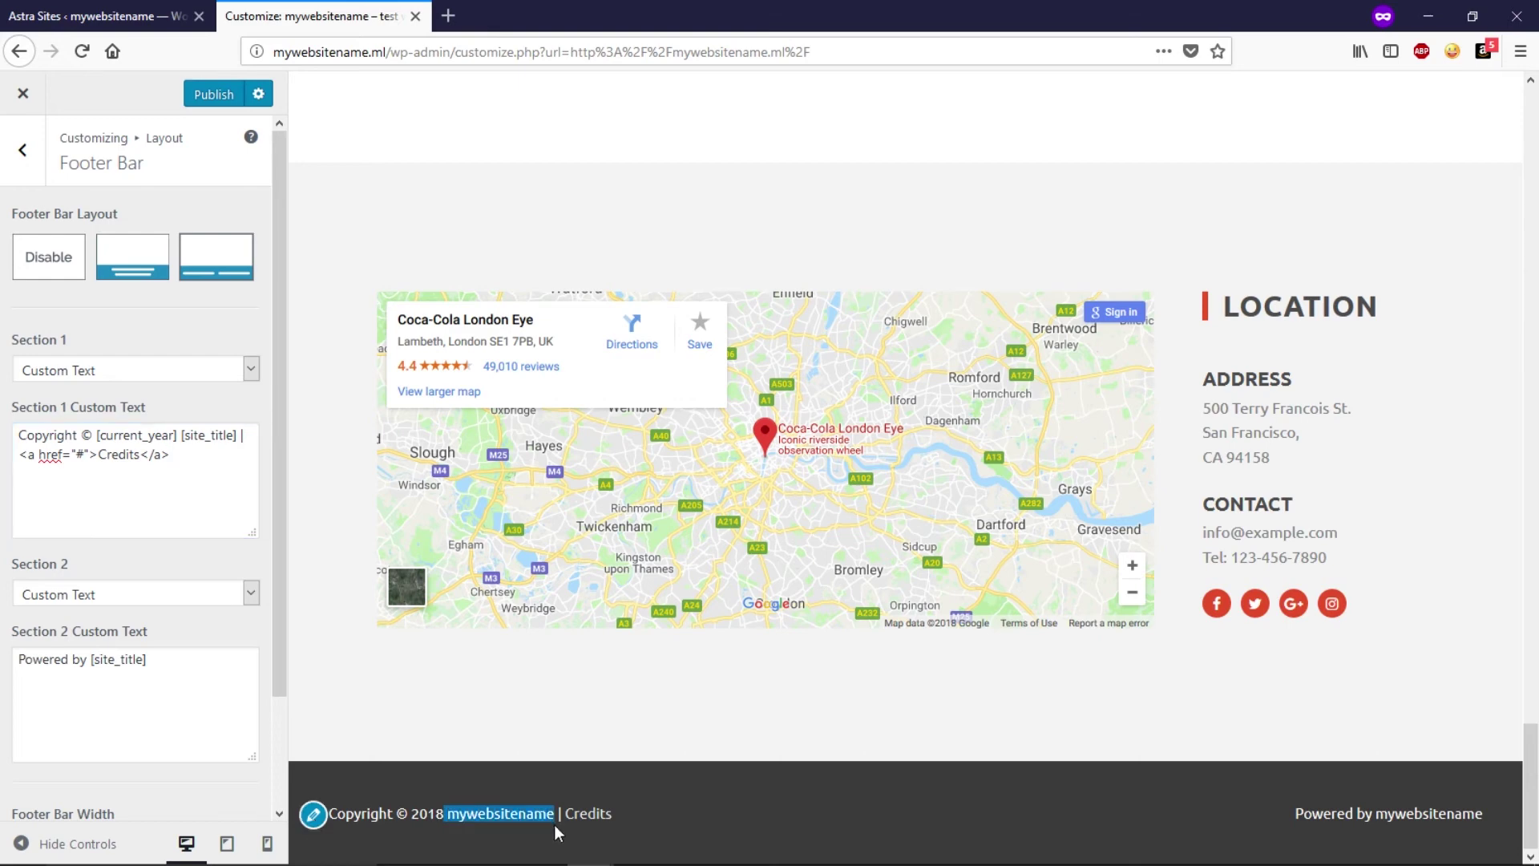
left_click(182, 667)
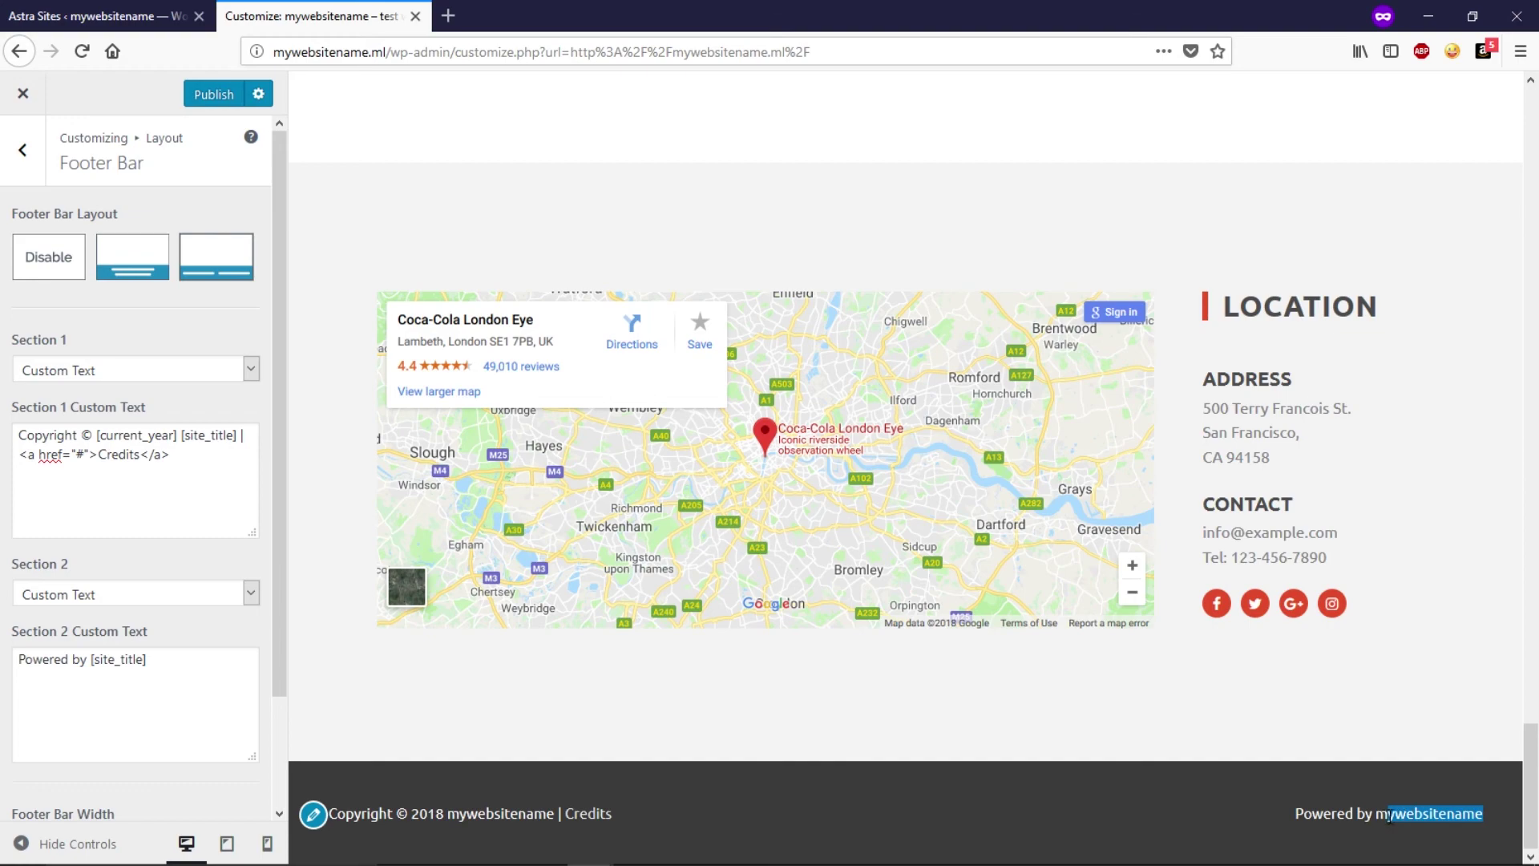
scroll(1389, 816, "up", 20)
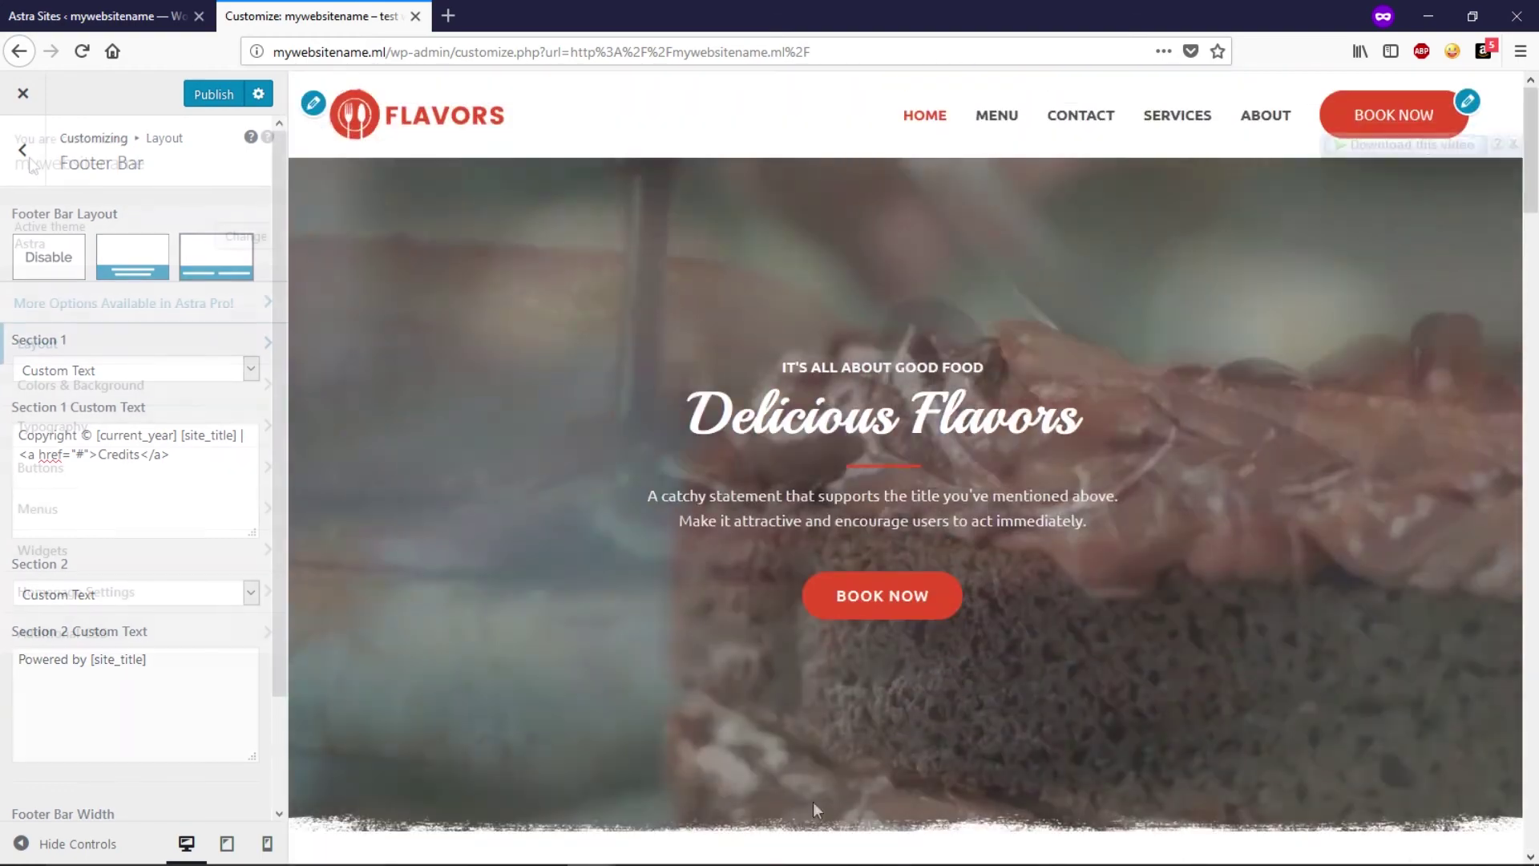
left_click(22, 150)
left_click(23, 150)
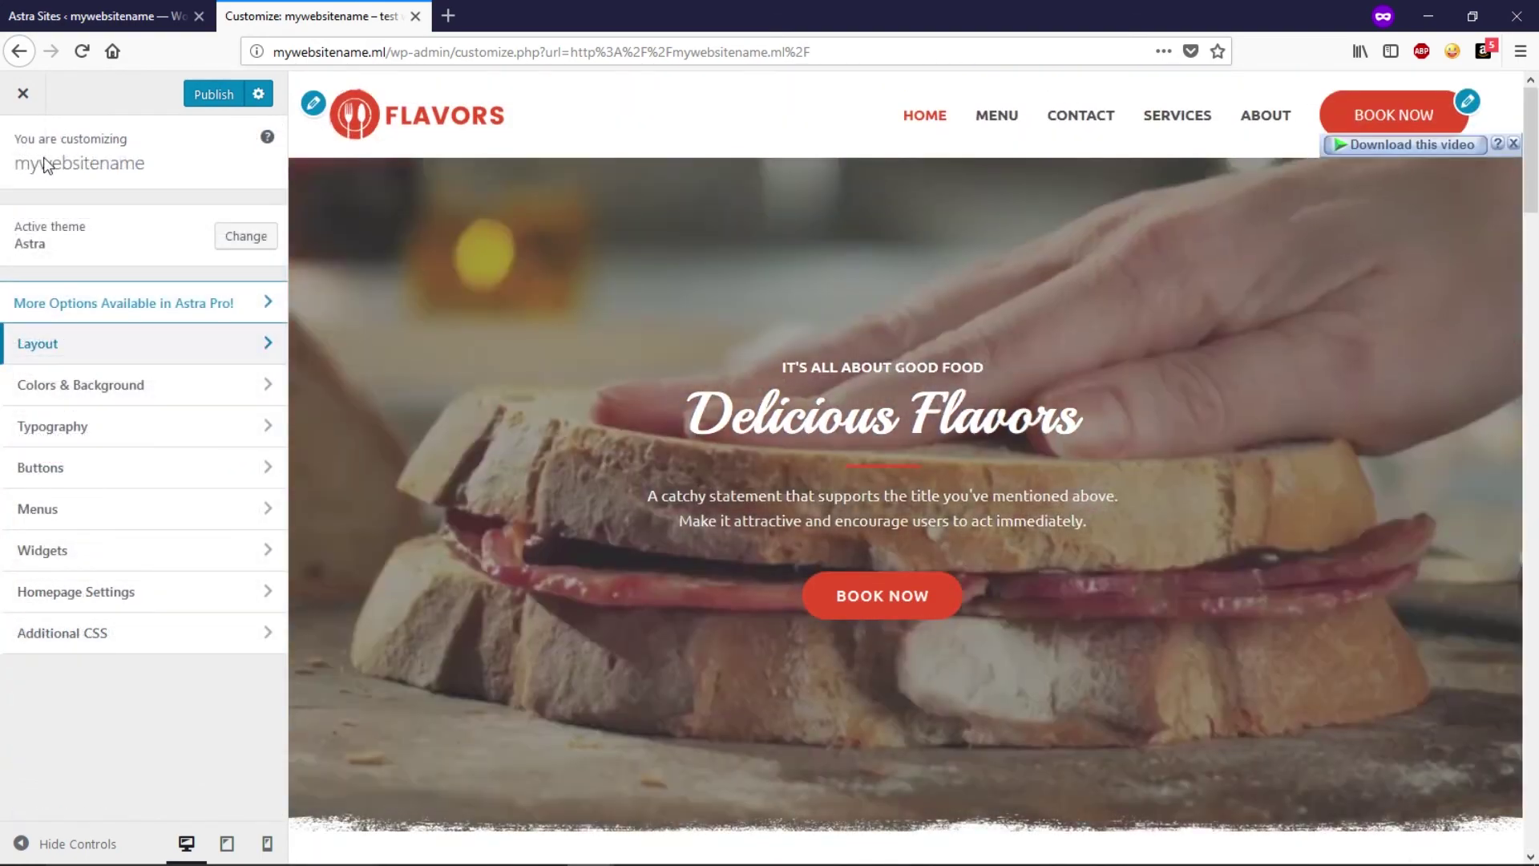
Publish the Customizer changes, close the Customizer and check the live home page down to the food and drink menu
left_click(210, 96)
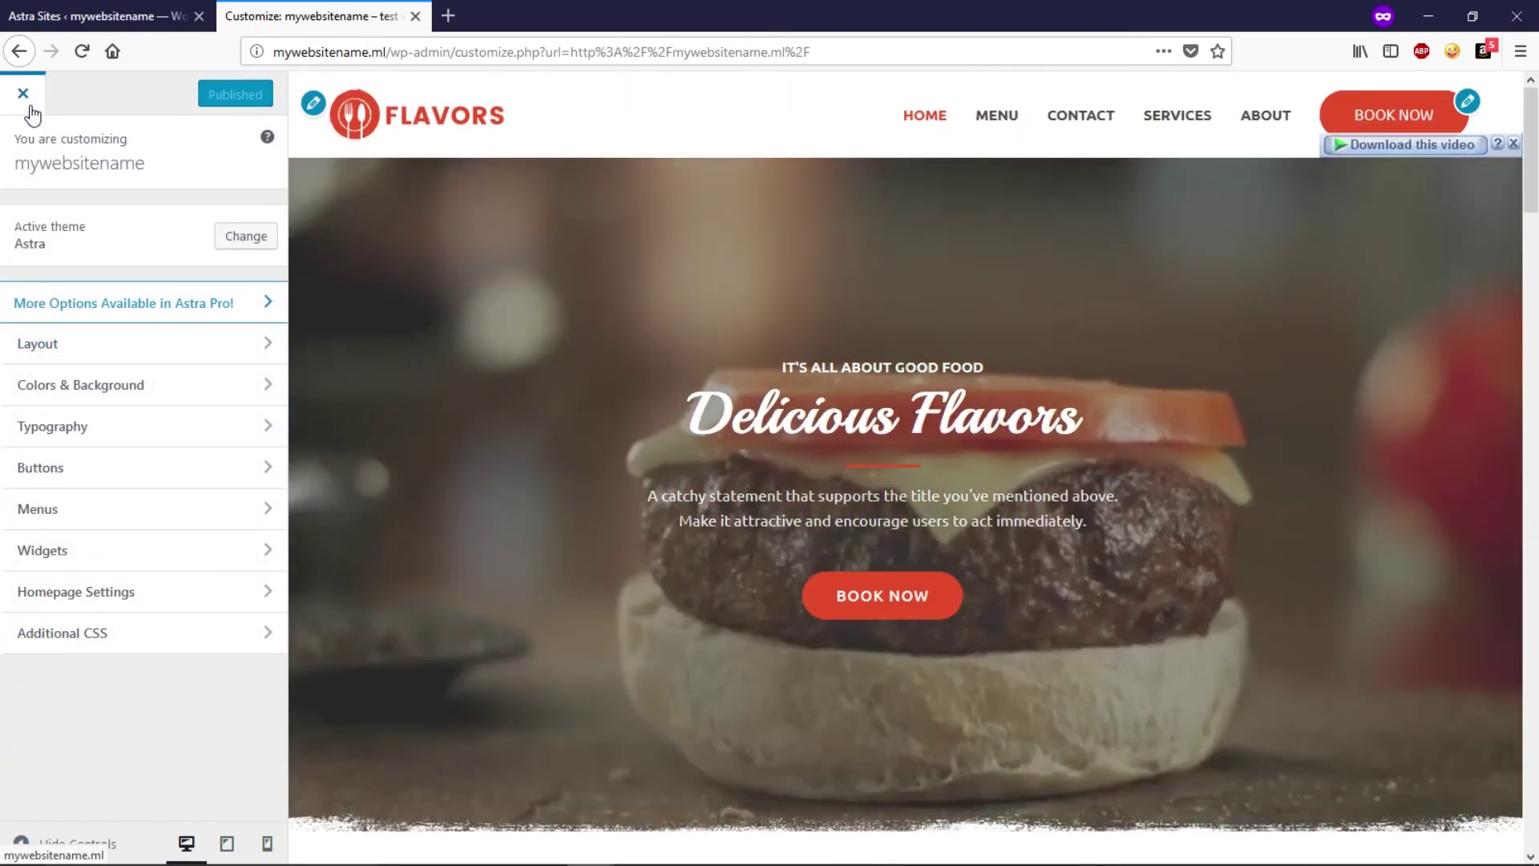
left_click(23, 94)
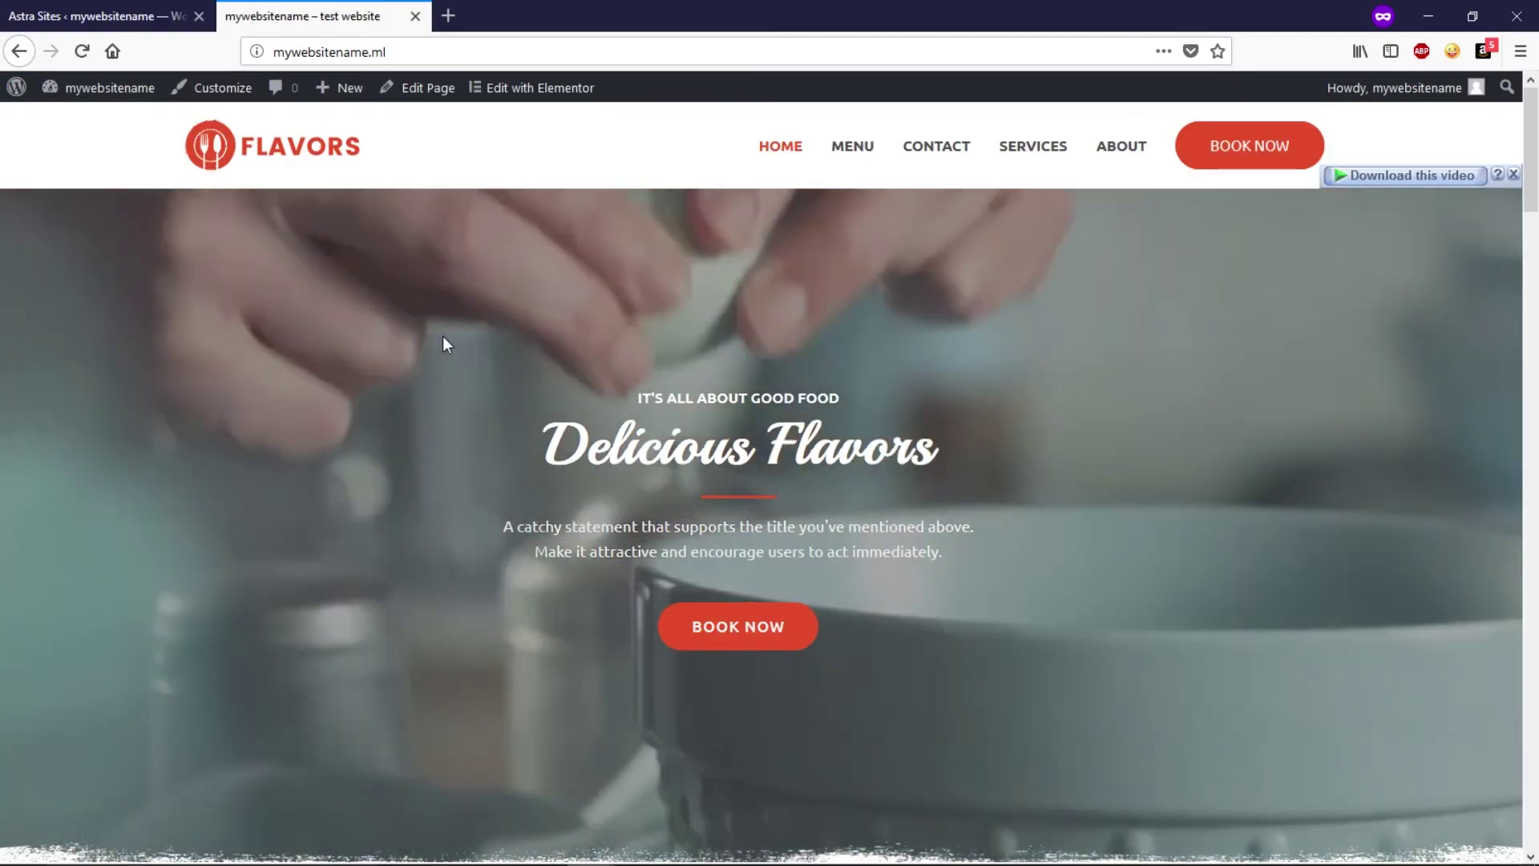
scroll(412, 327, "down", 5)
scroll(371, 337, "down", 10)
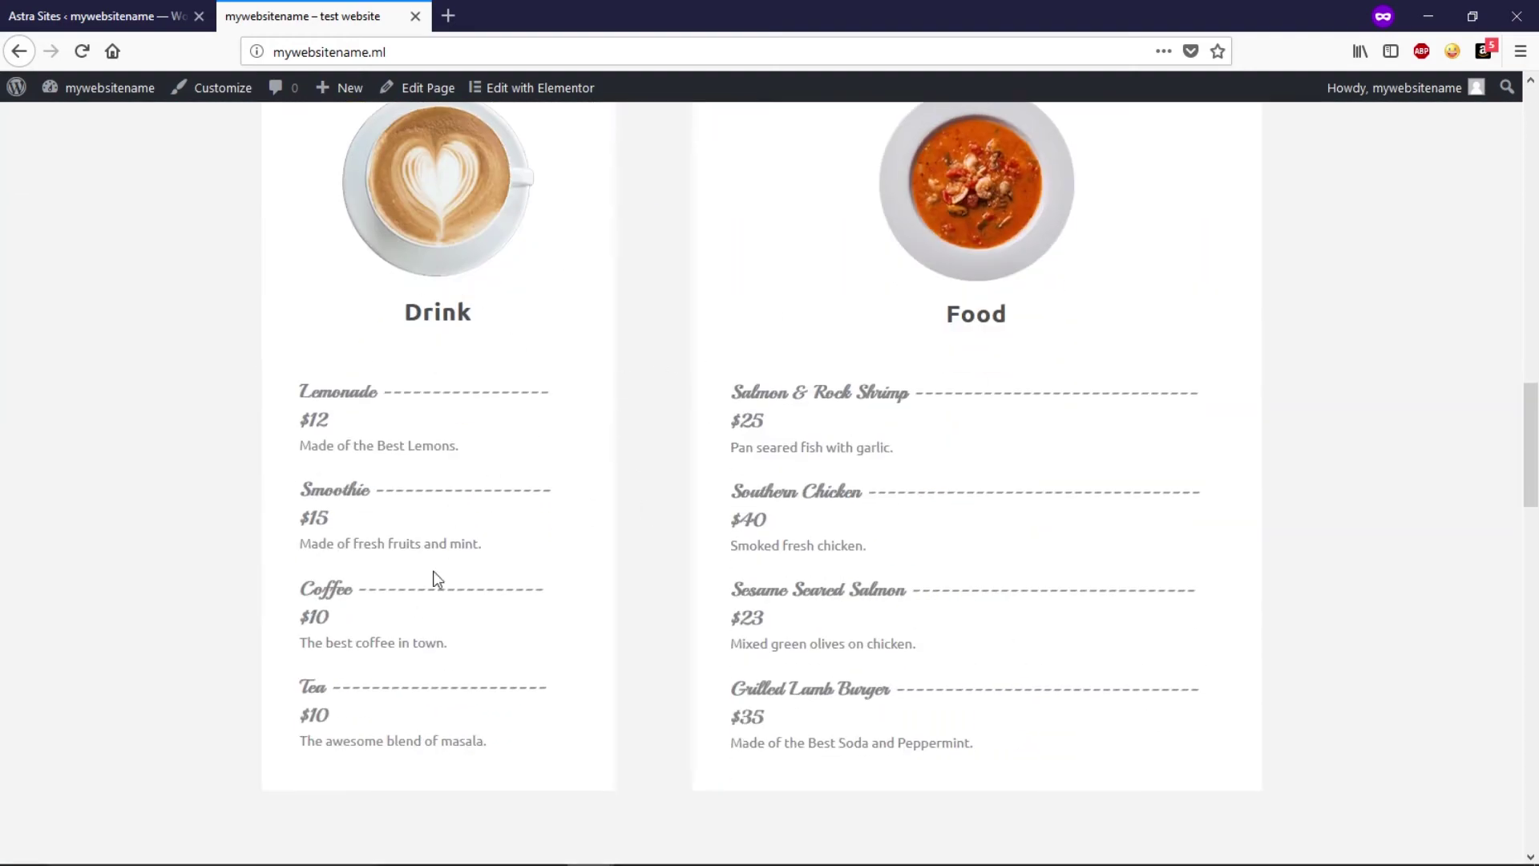
scroll(832, 475, "down", 3)
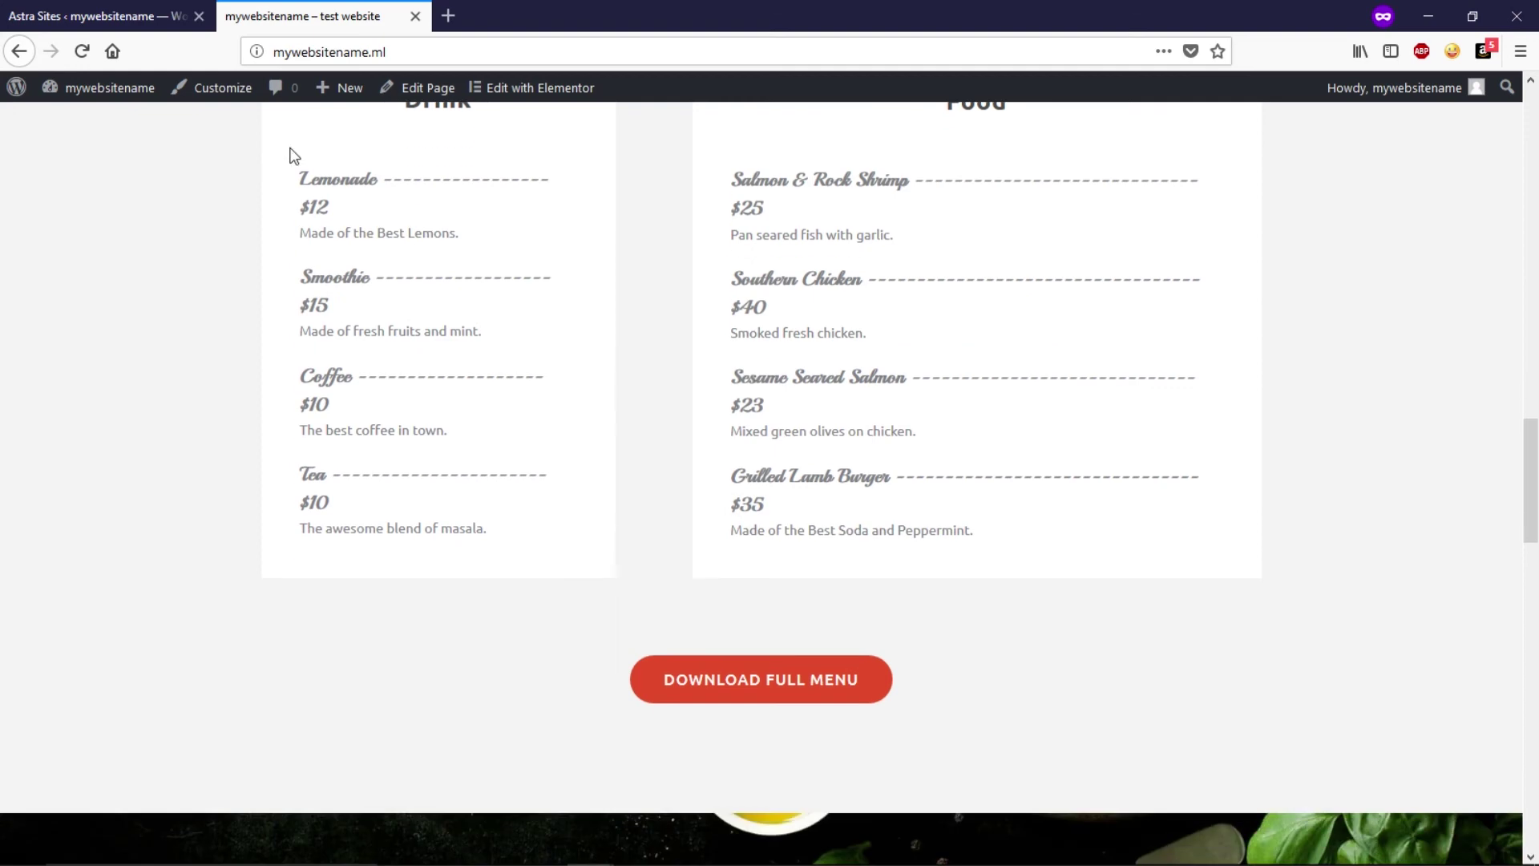
Return to the WordPress admin tab and open the list of all posts
left_click(87, 10)
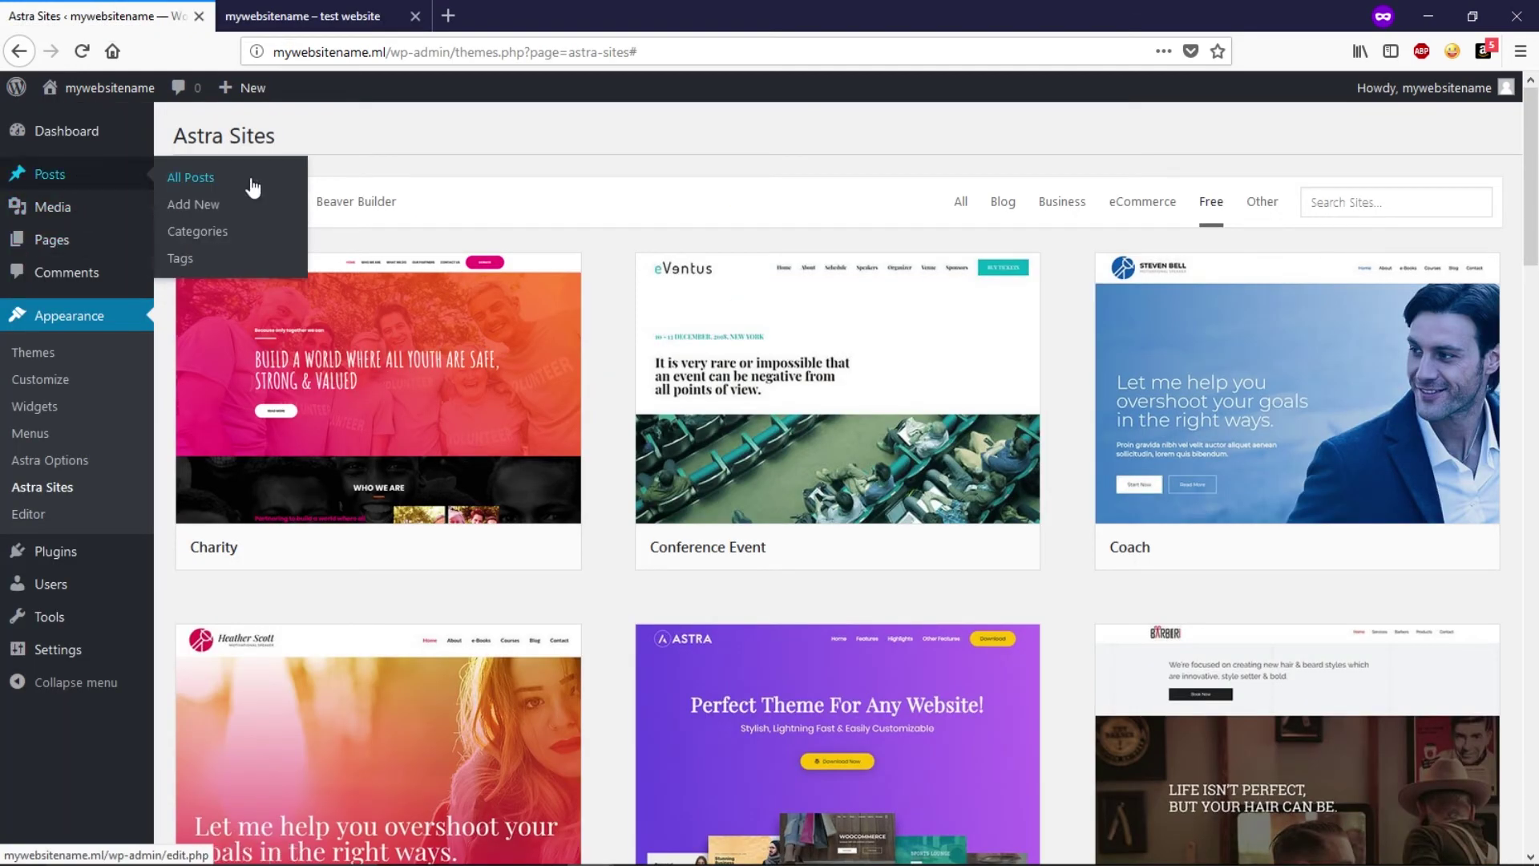
left_click(253, 186)
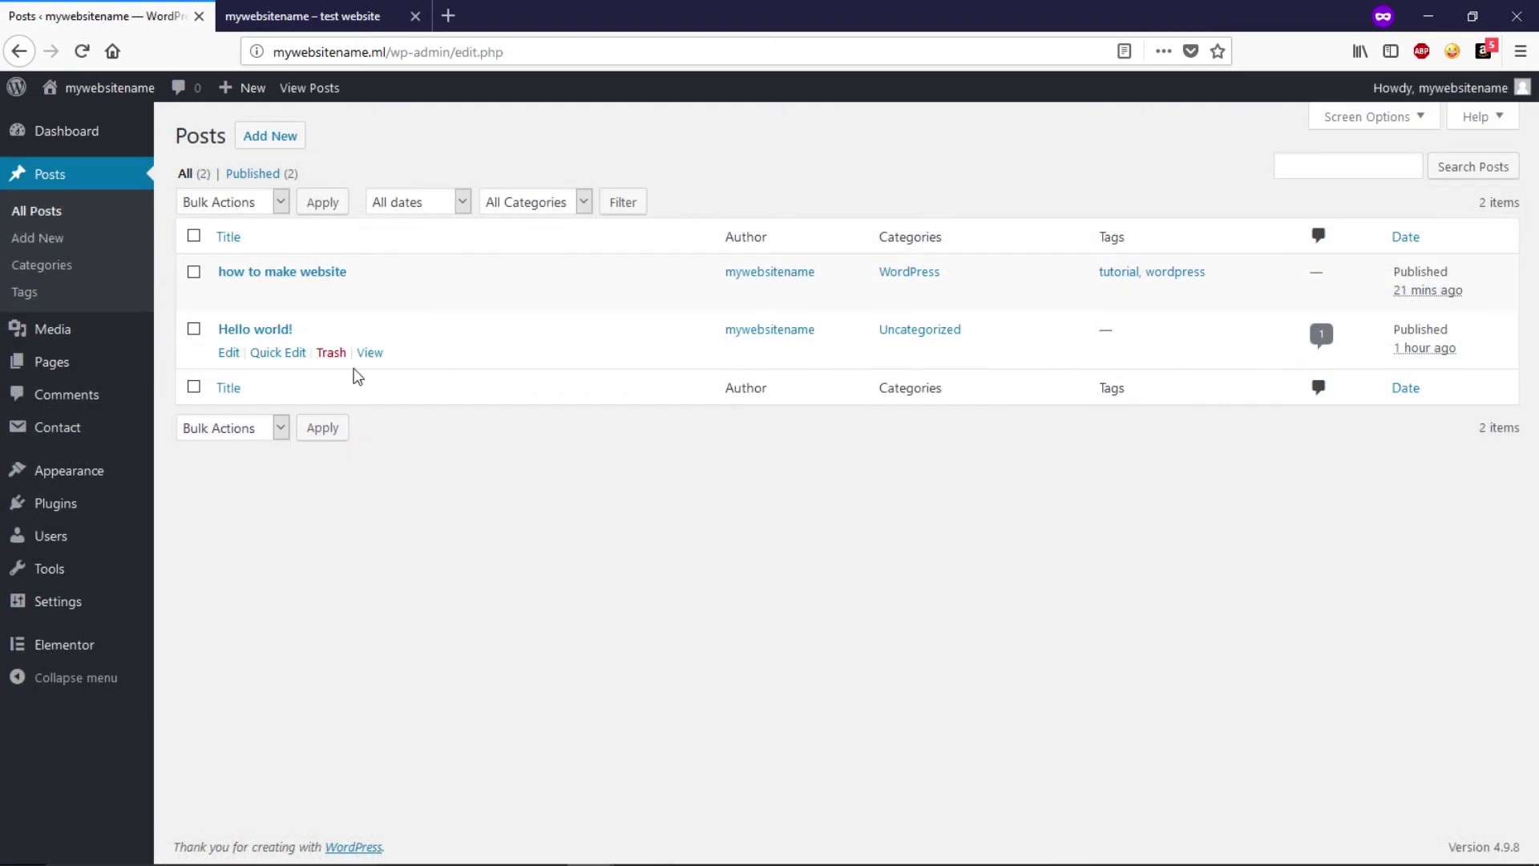
Open the list of all the site's pages
mouse_move(75, 368)
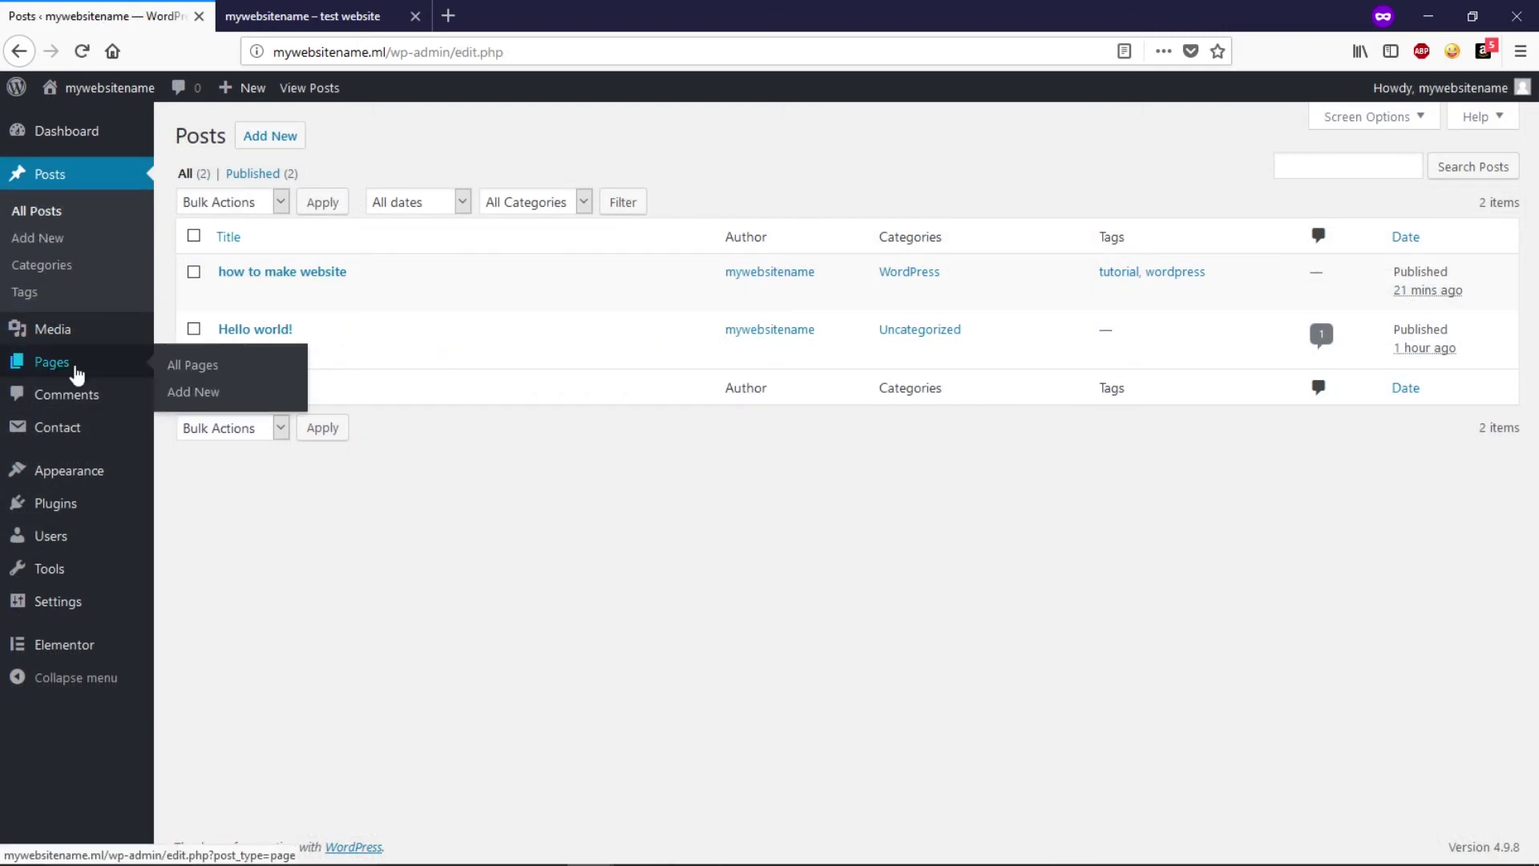
left_click(173, 369)
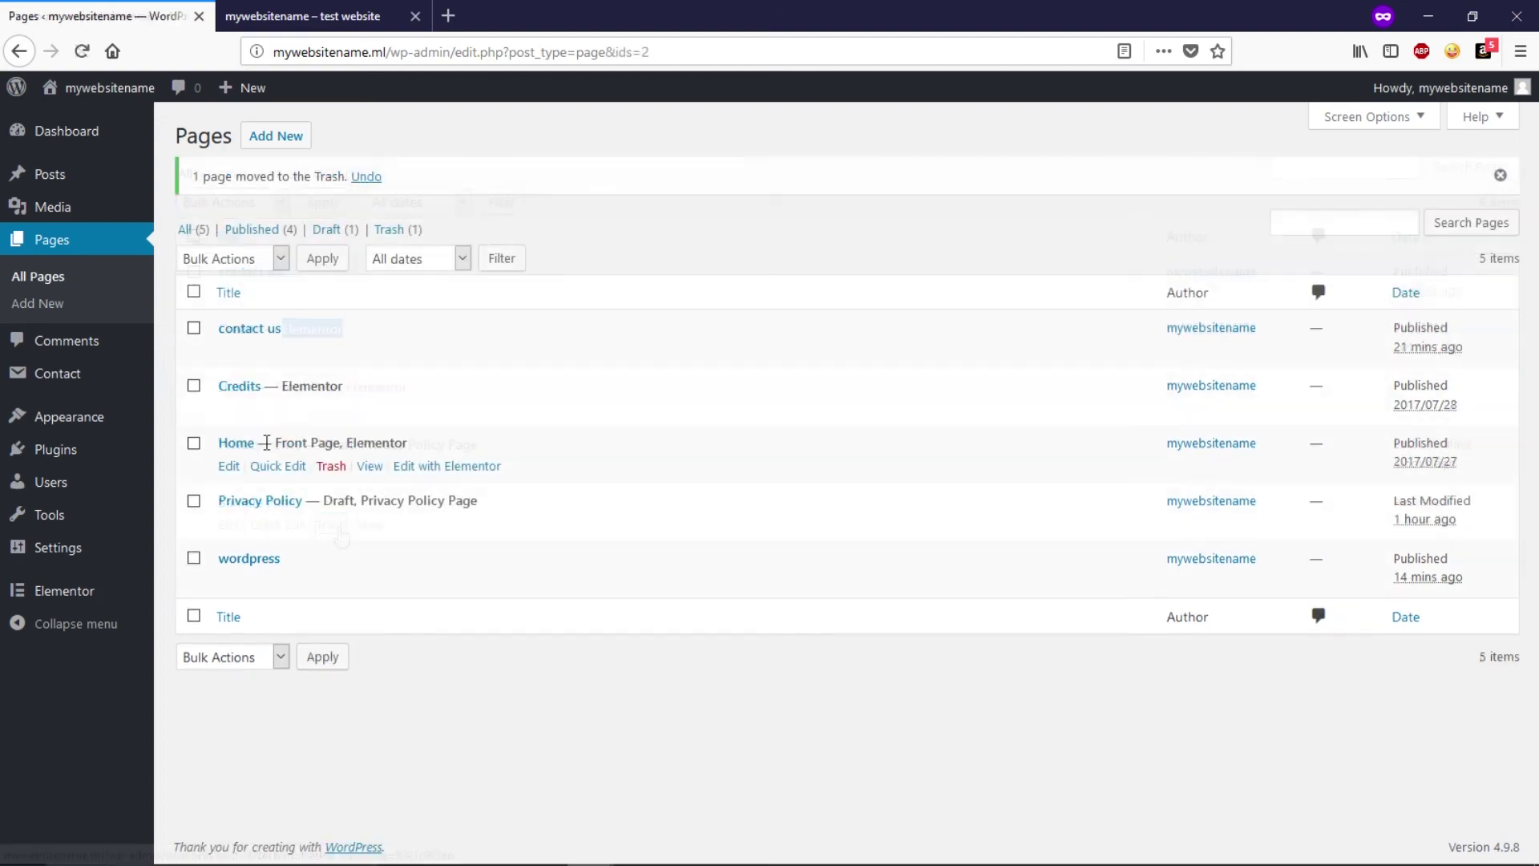
Switch to the live home page and look over the hero section with its heading, statement and booking button
left_click(264, 22)
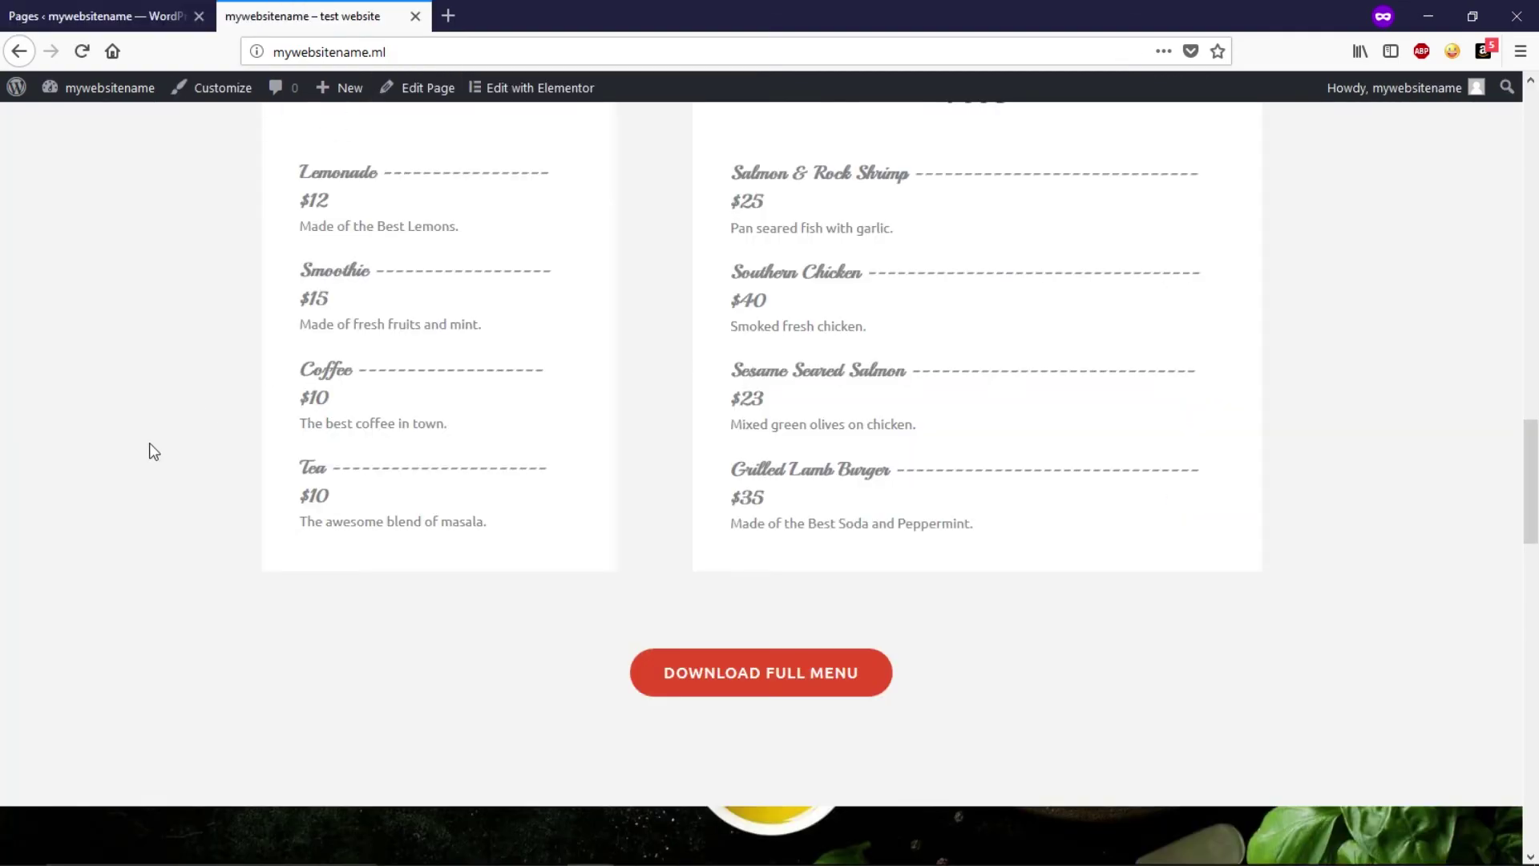
scroll(152, 451, "up", 20)
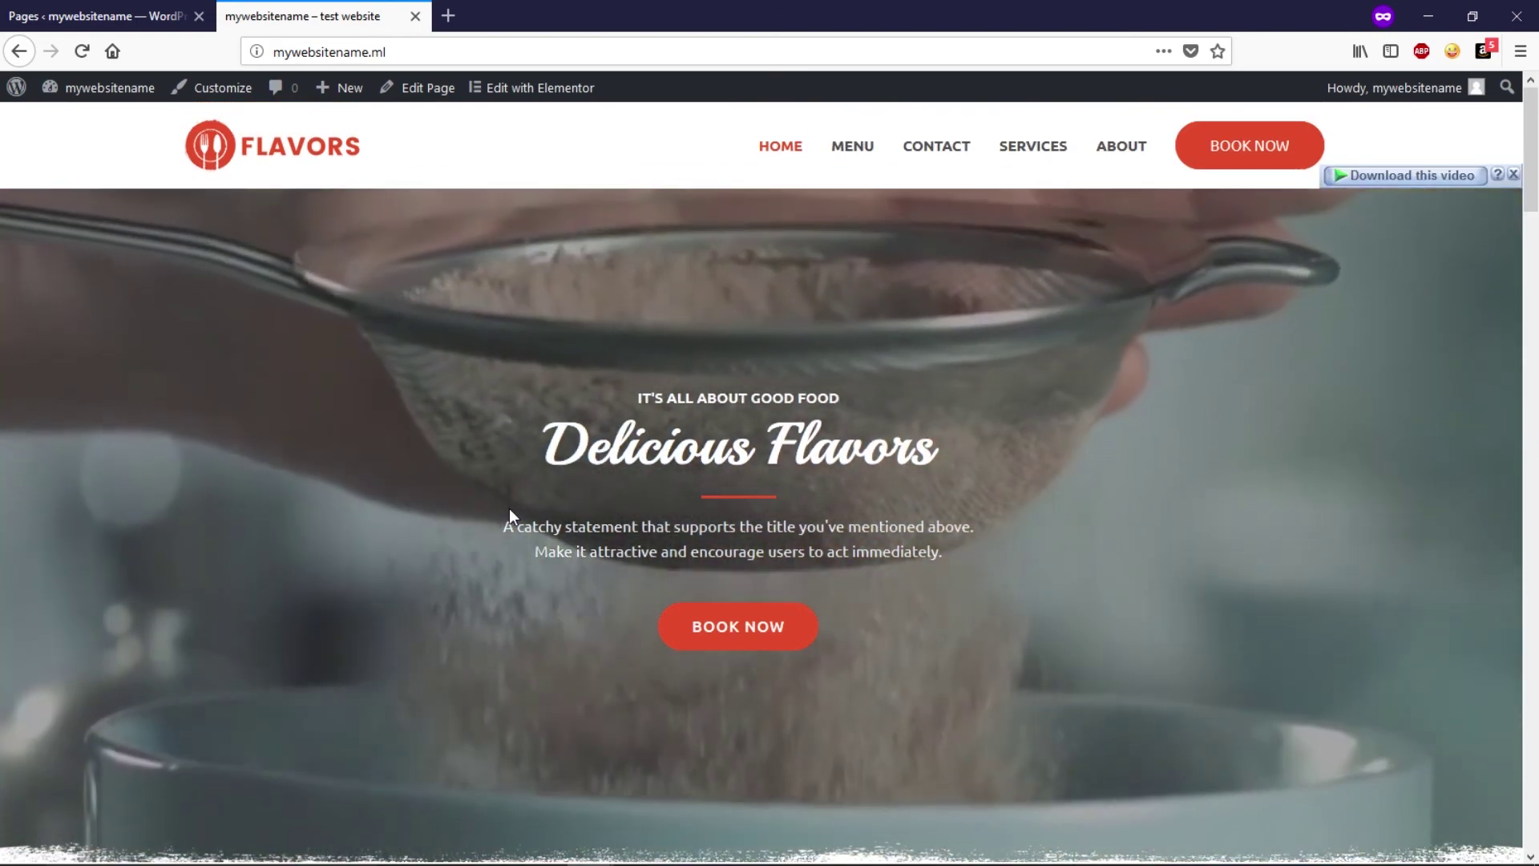
scroll(542, 508, "down", 5)
scroll(533, 505, "up", 4)
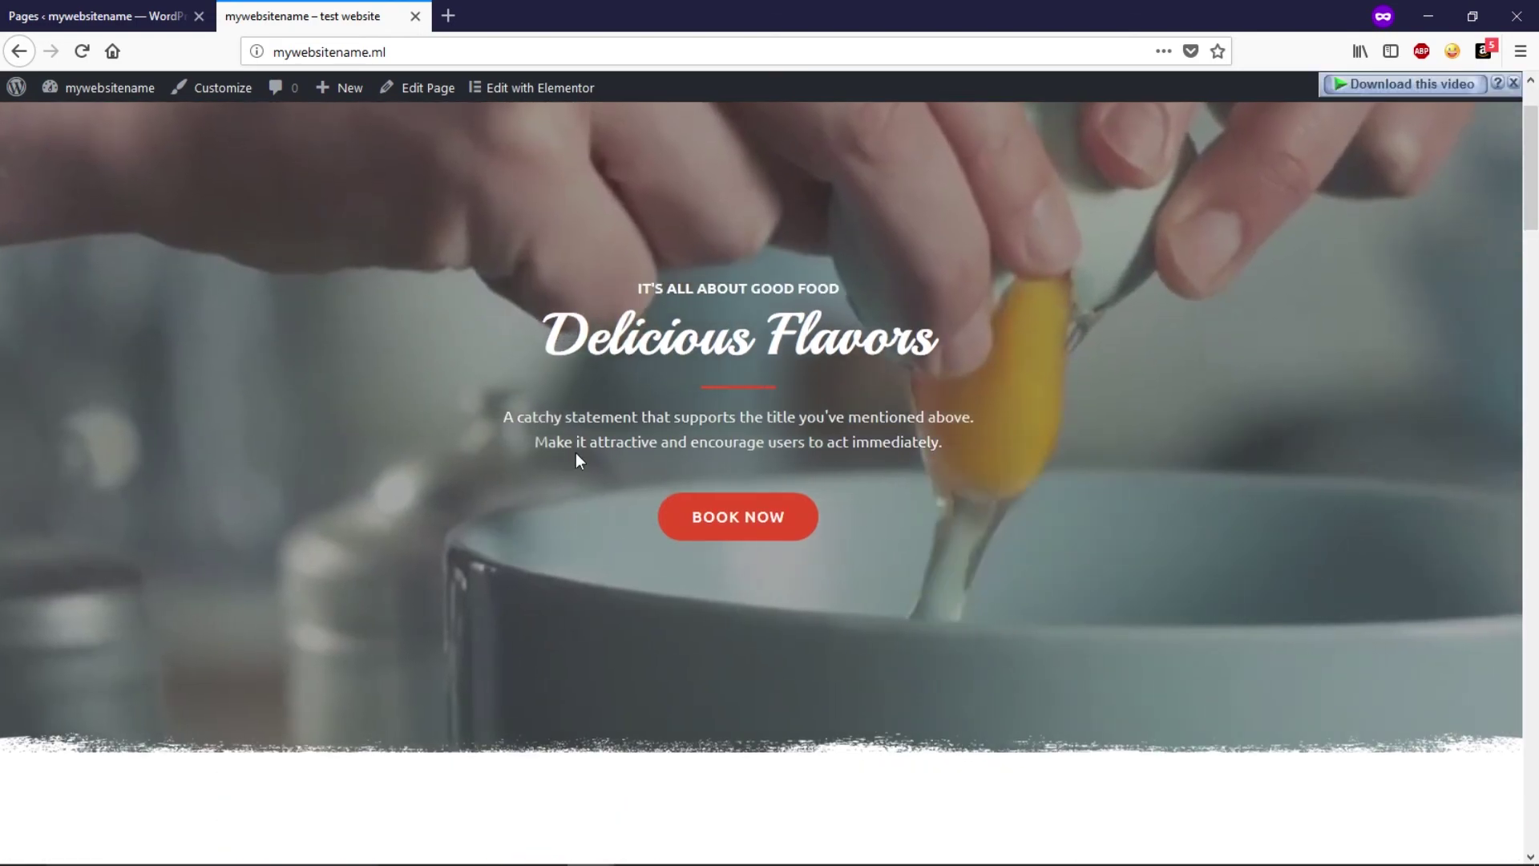
scroll(576, 452, "up", 2)
scroll(437, 558, "down", 2)
scroll(825, 248, "up", 2)
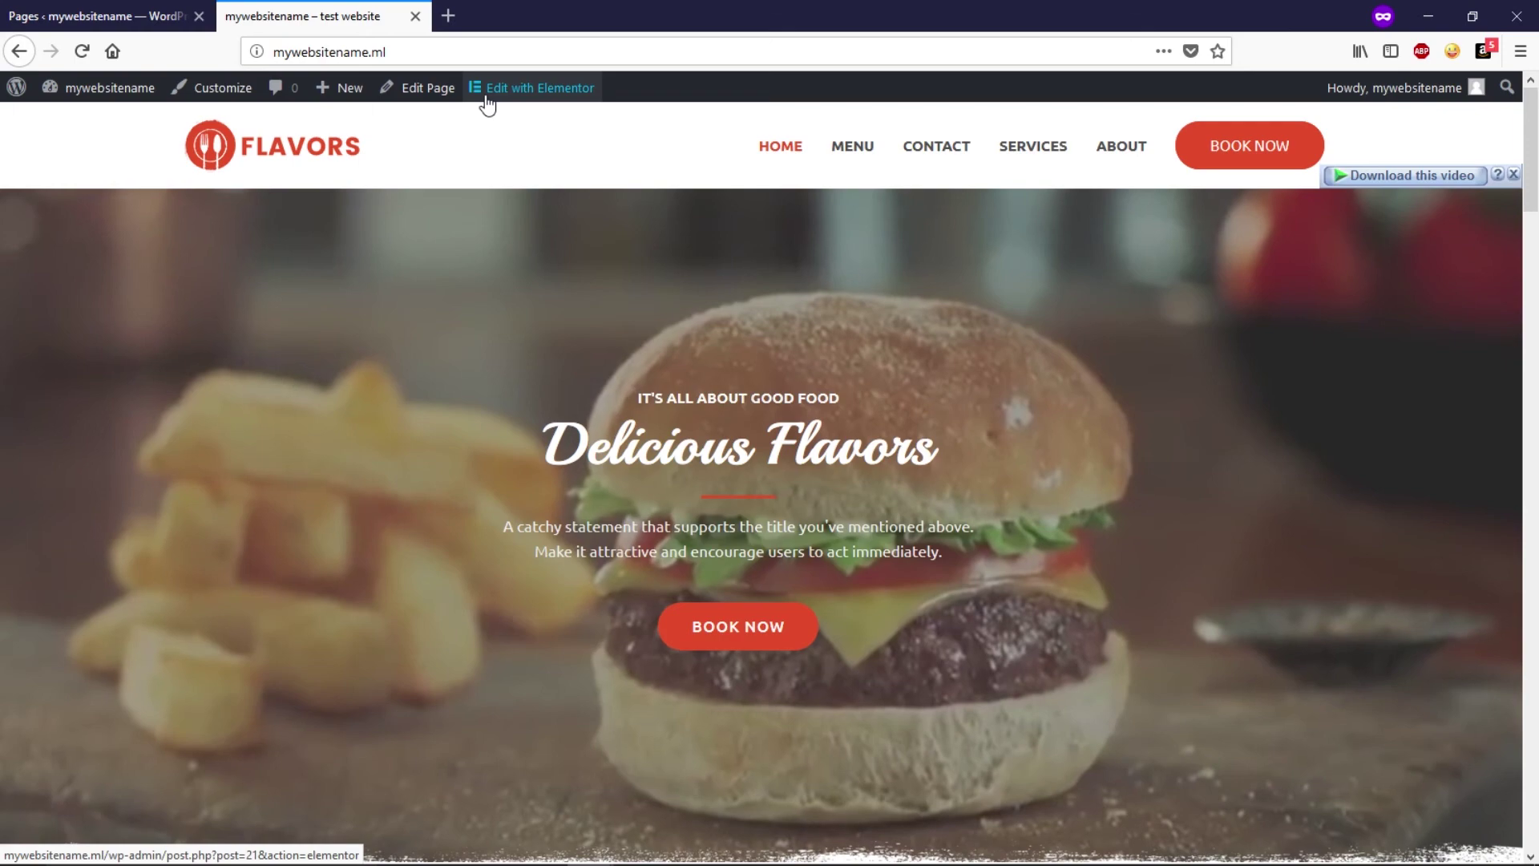
Open the home page in Elementor and change the hero title to "Delicious Flavors for me"
left_click(487, 88)
scroll(747, 358, "down", 4)
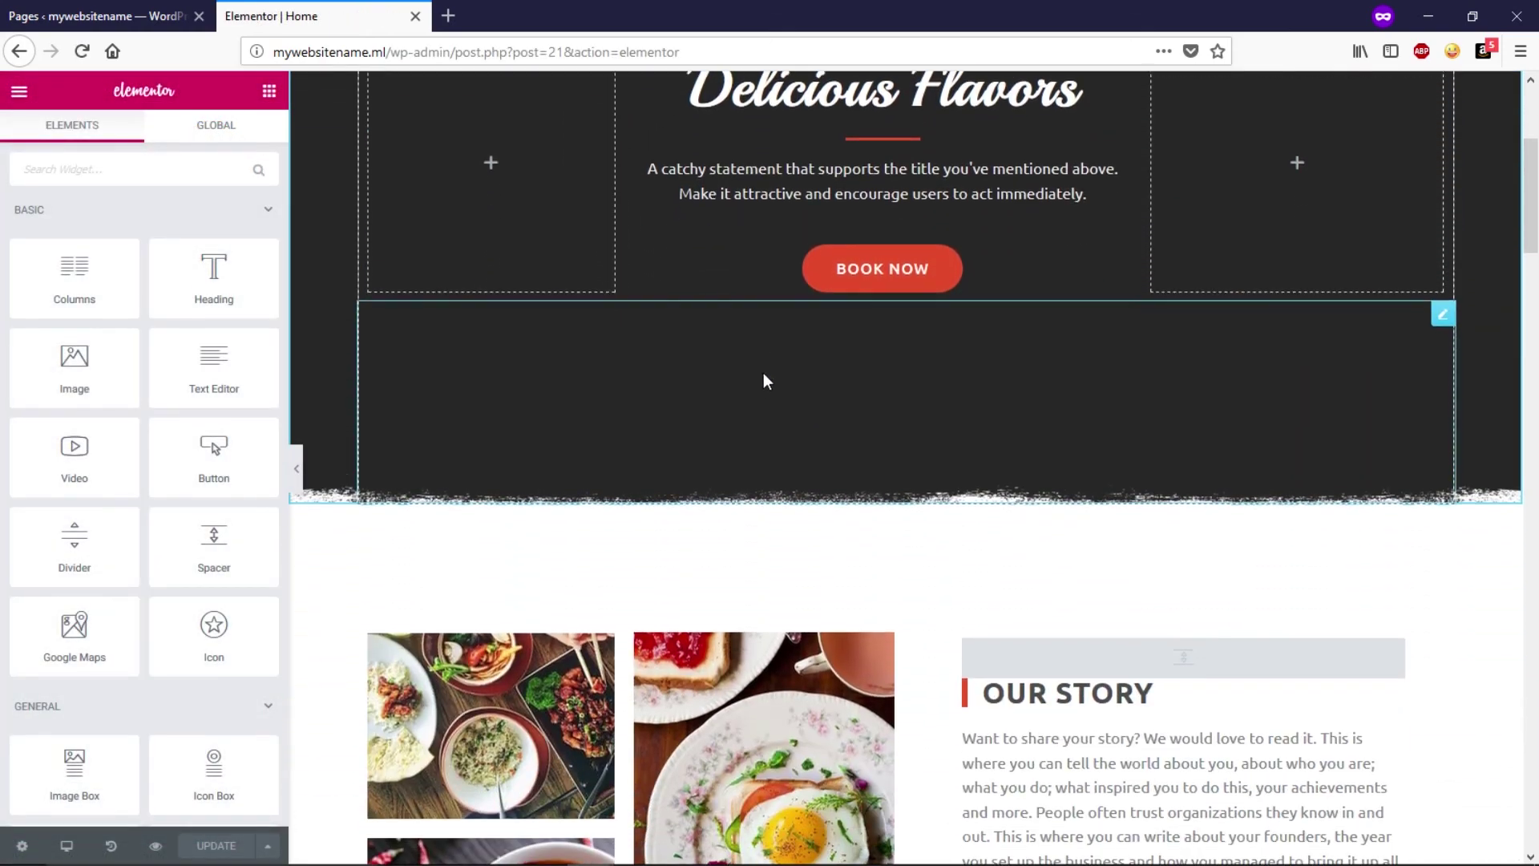
scroll(629, 374, "up", 4)
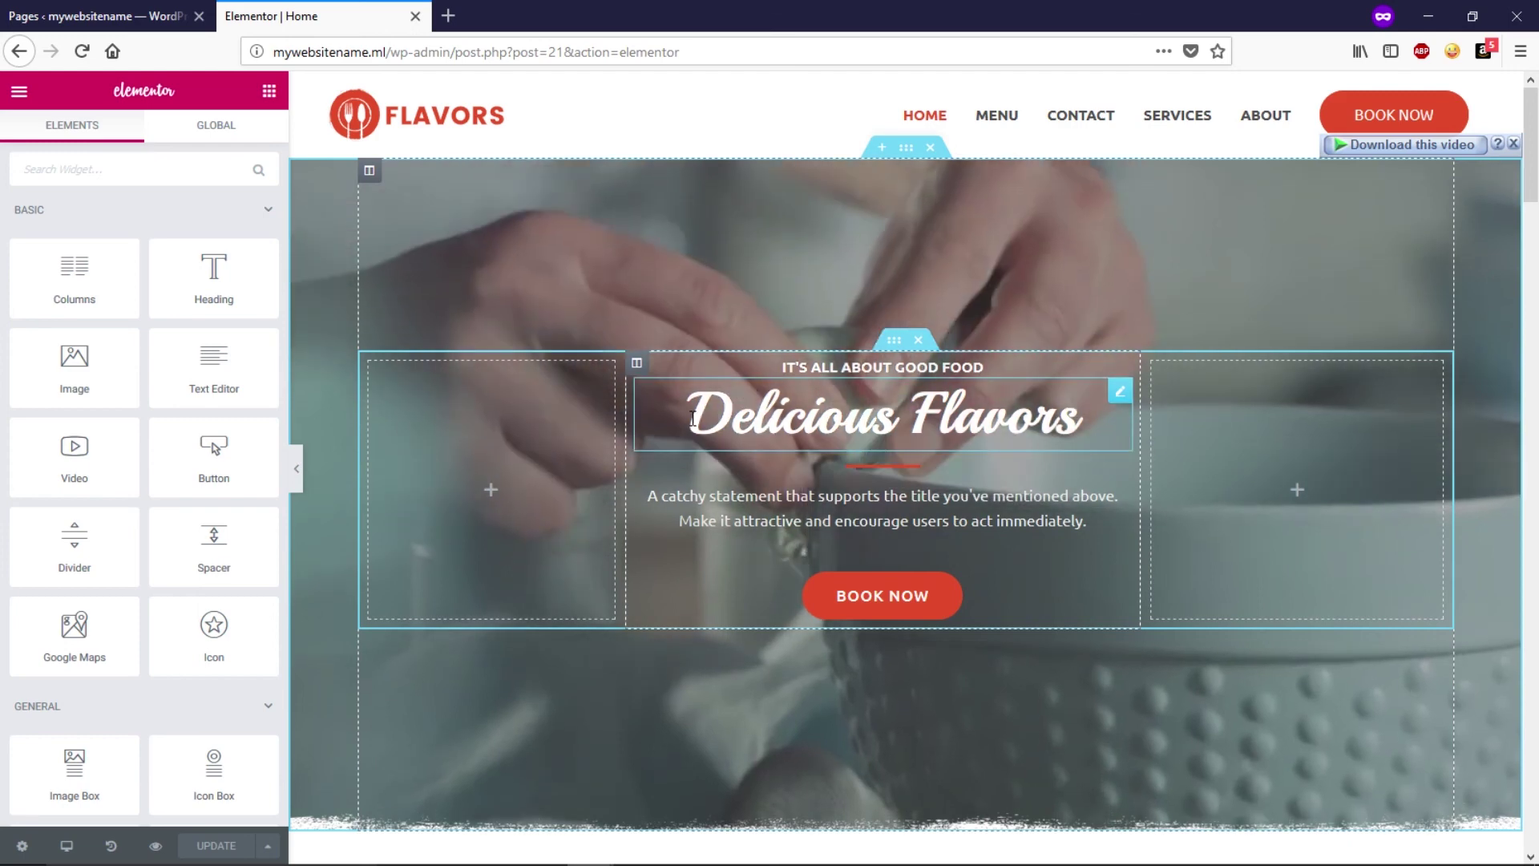
left_click(692, 421)
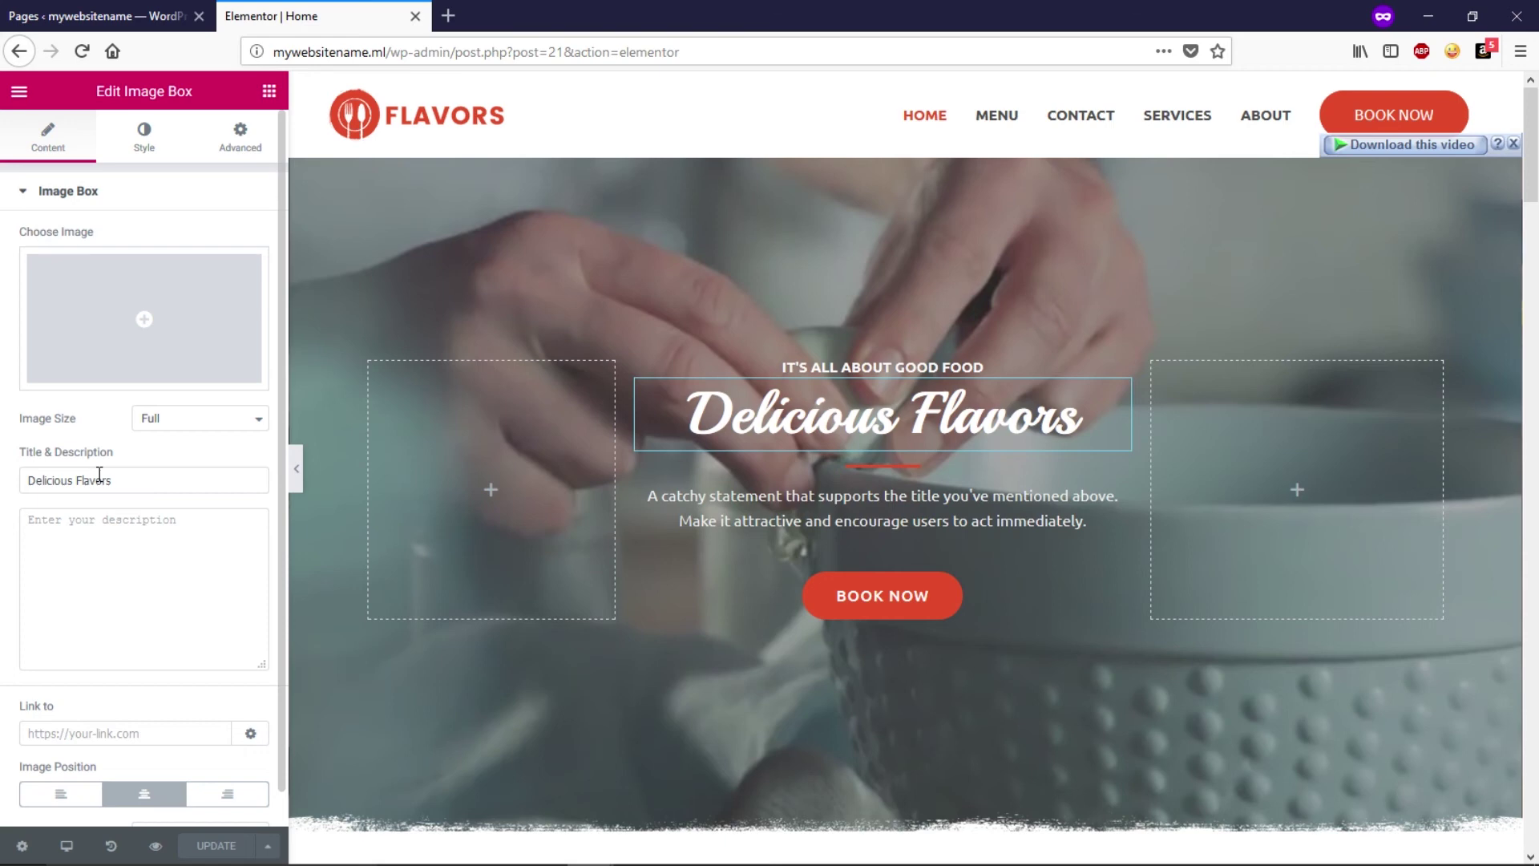
left_click_drag(53, 481, 27, 481)
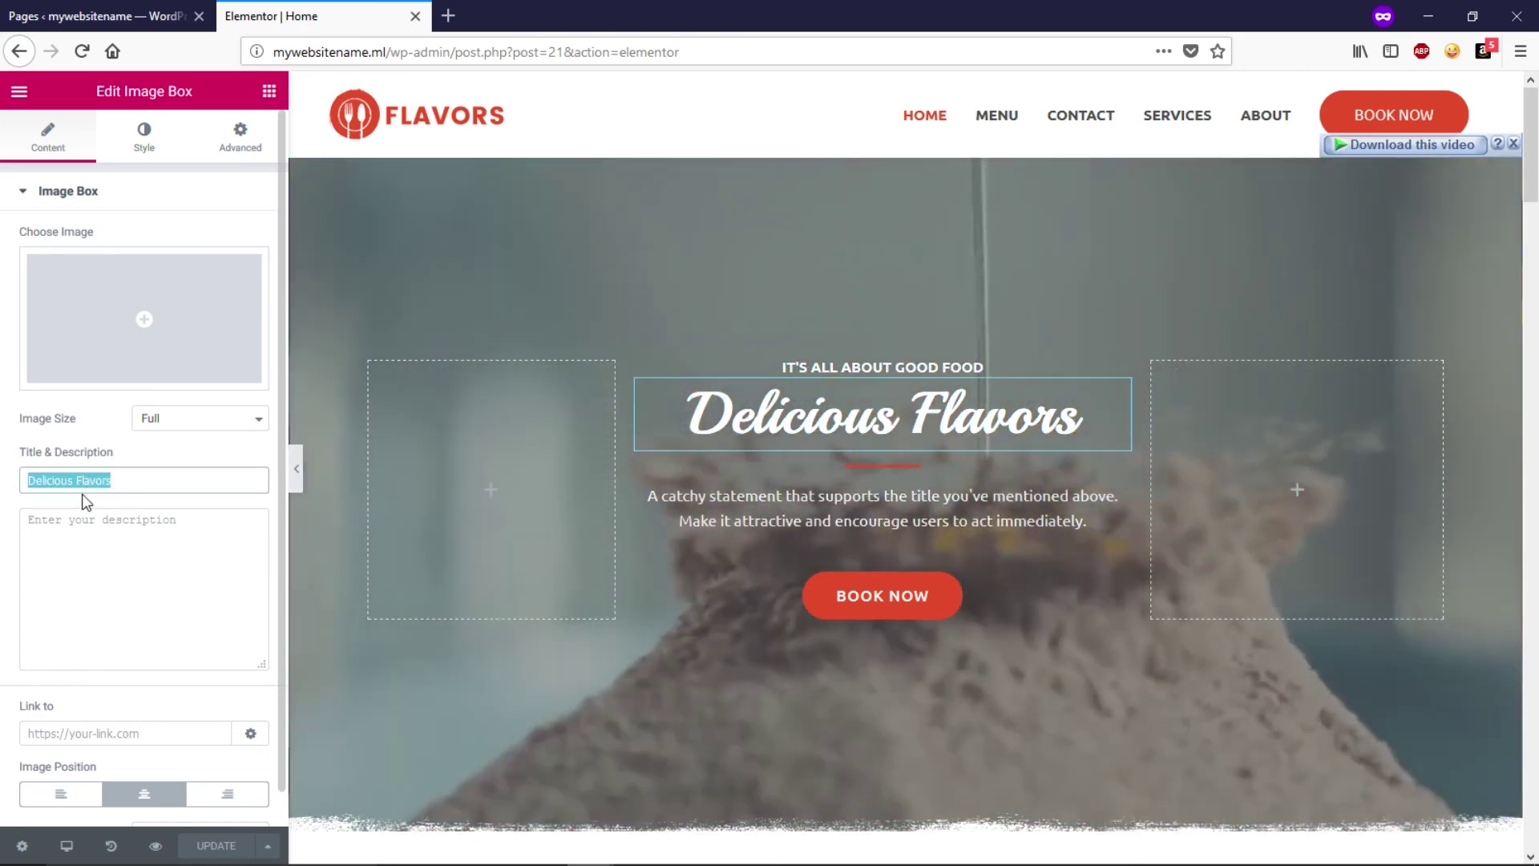
key("End")
type("f")
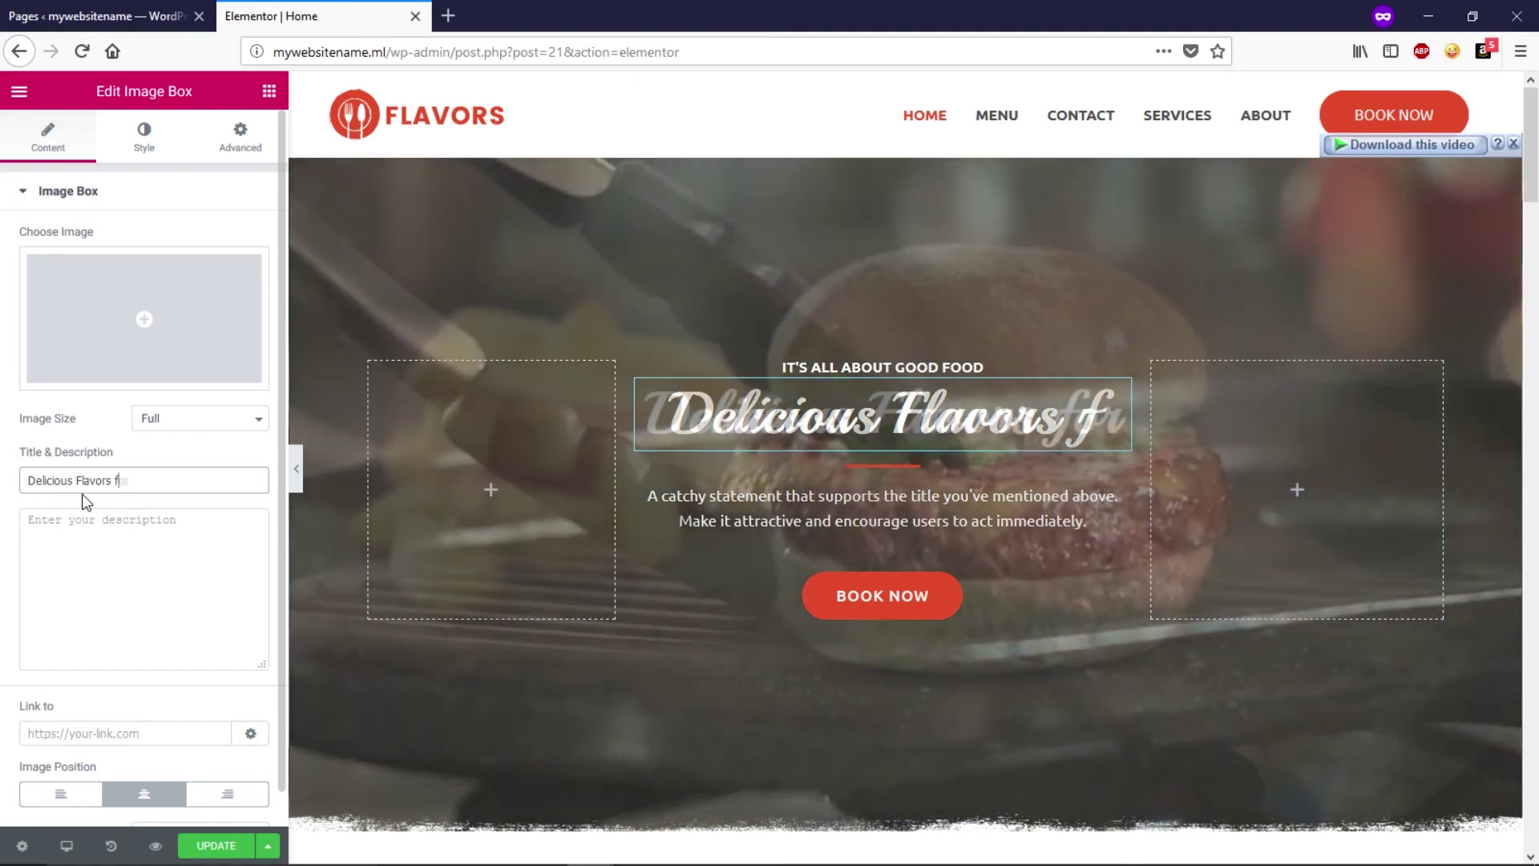
type("or me")
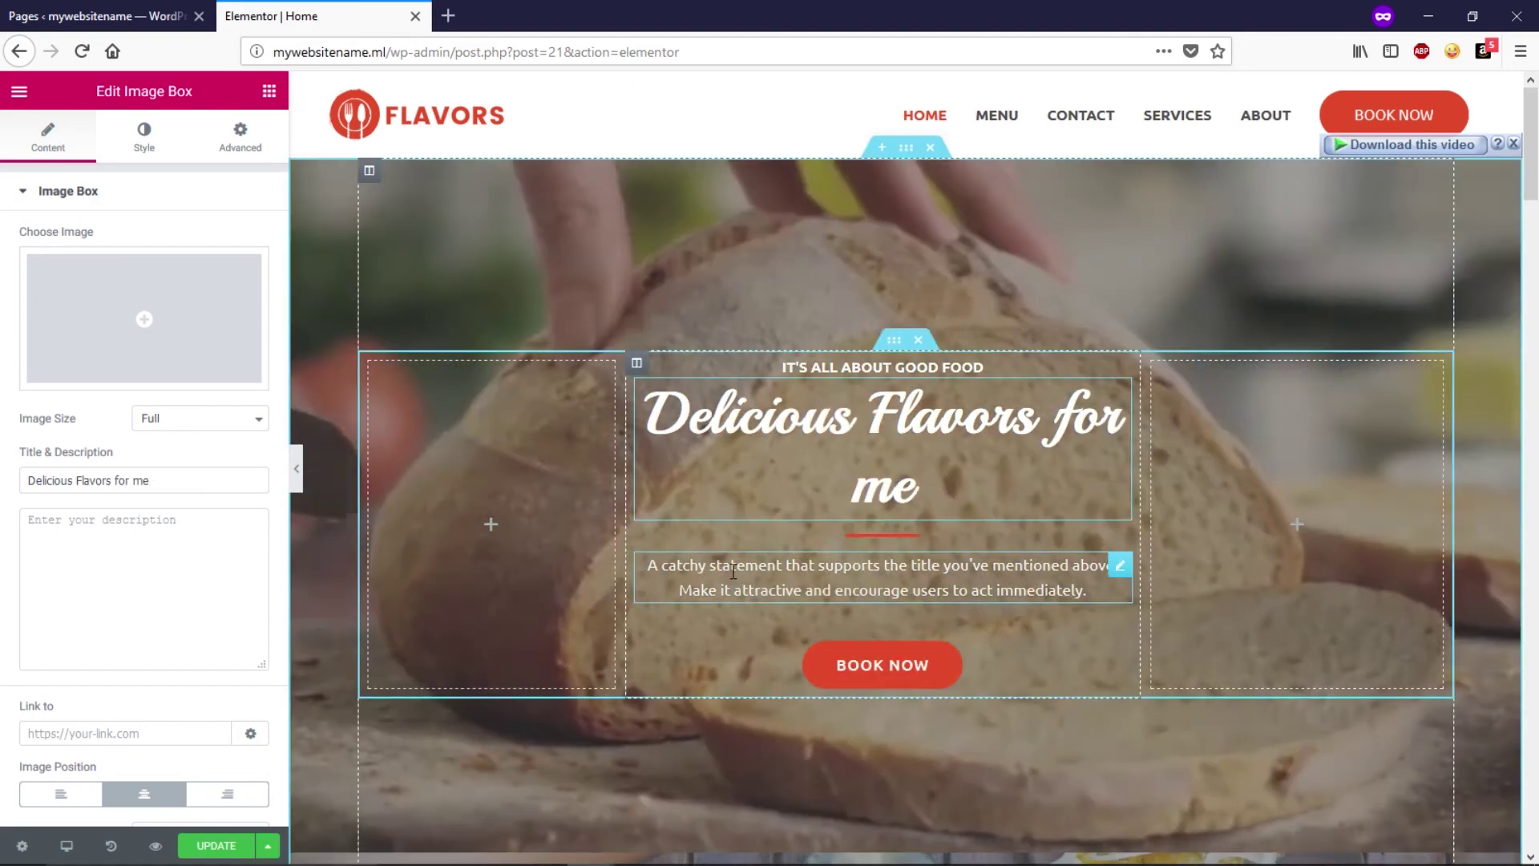
Change the hero button's text to "Book later" and update the home page
left_click(734, 572)
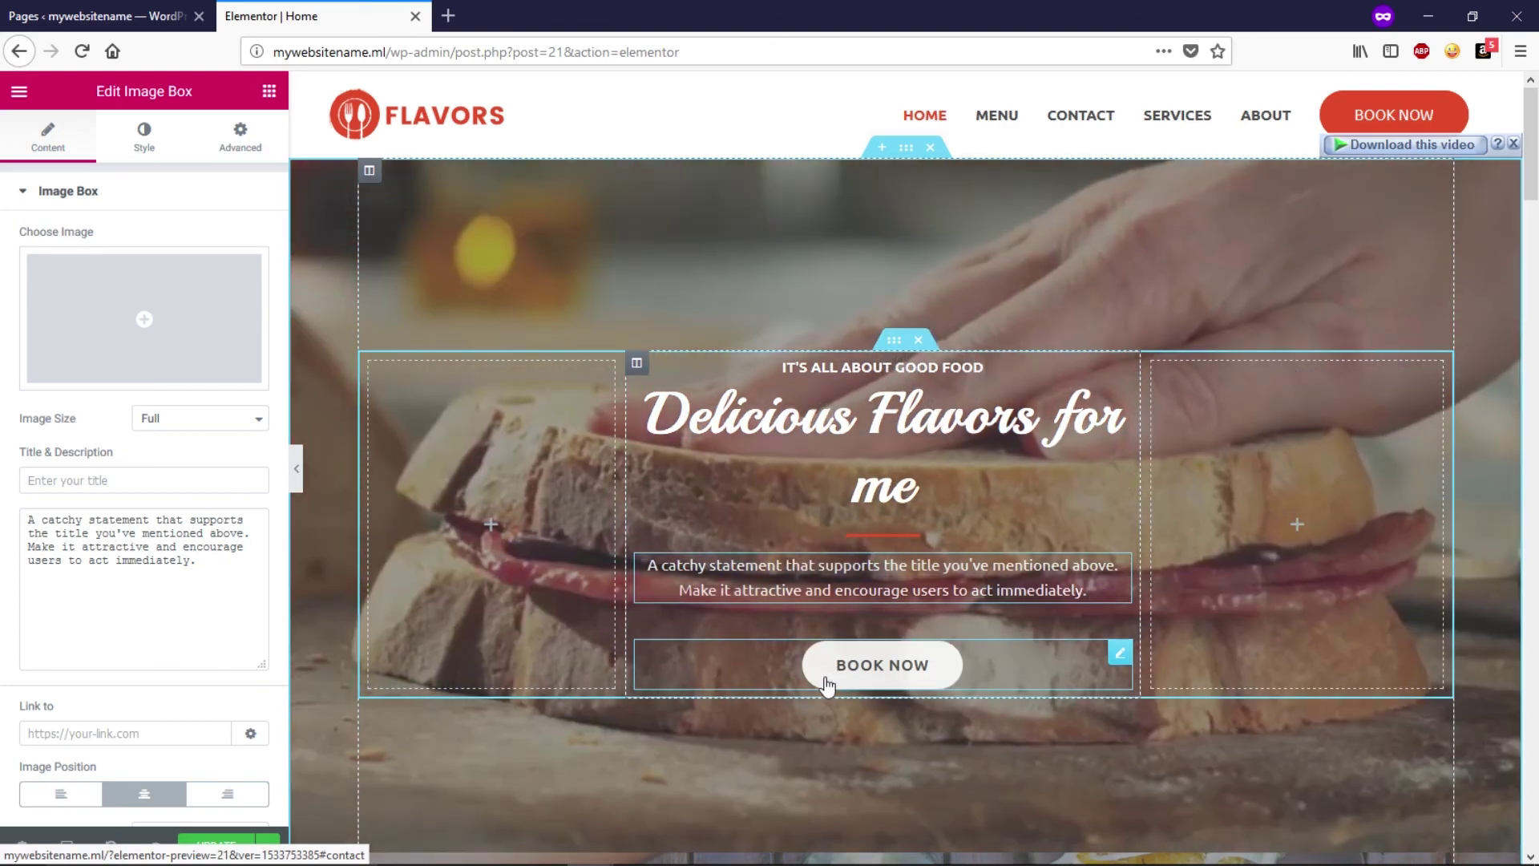
left_click(827, 686)
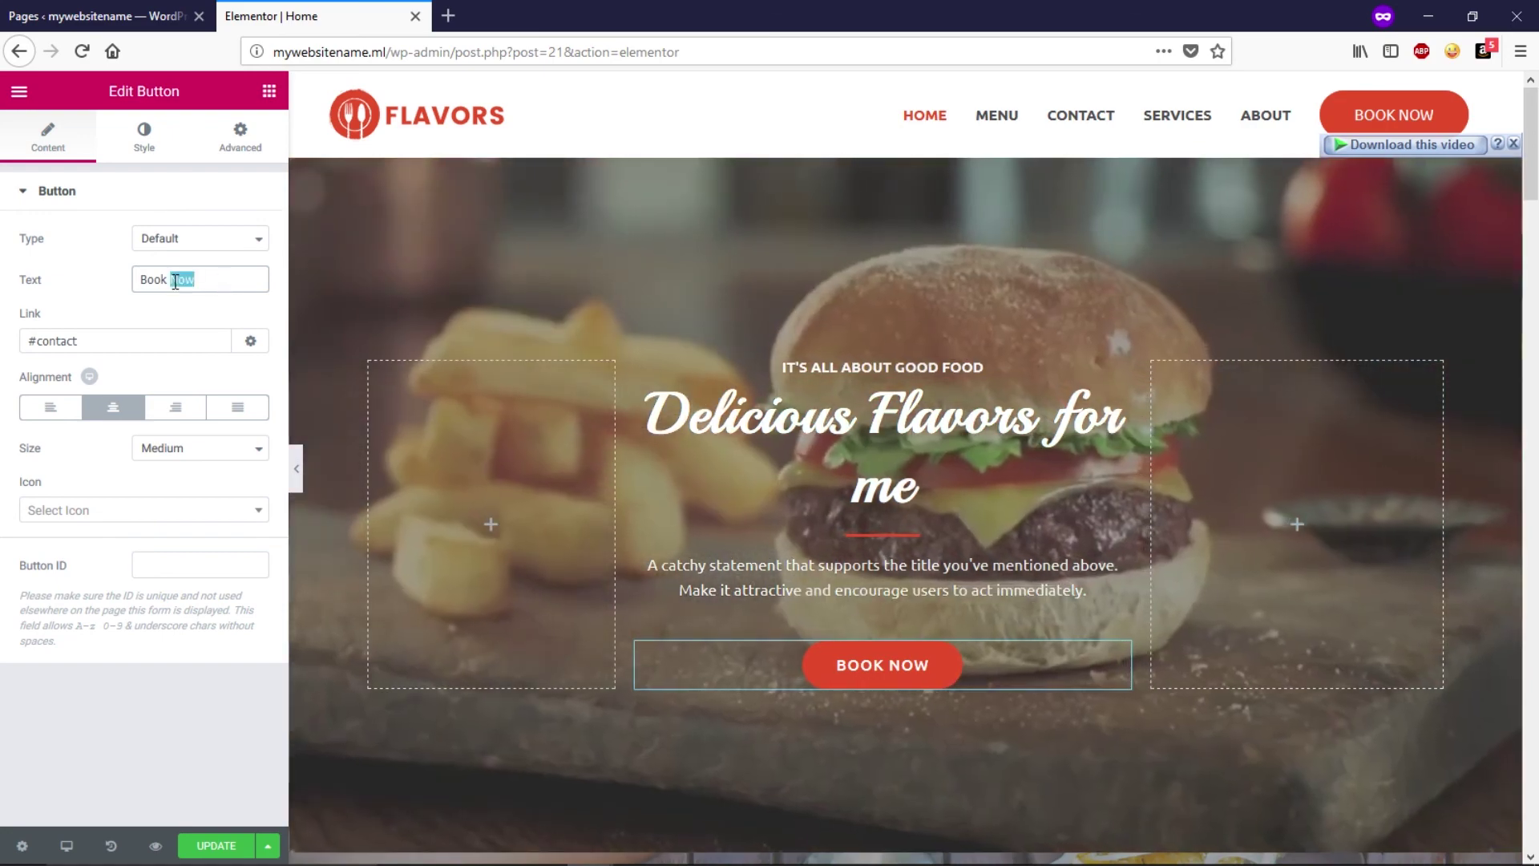
type("Later")
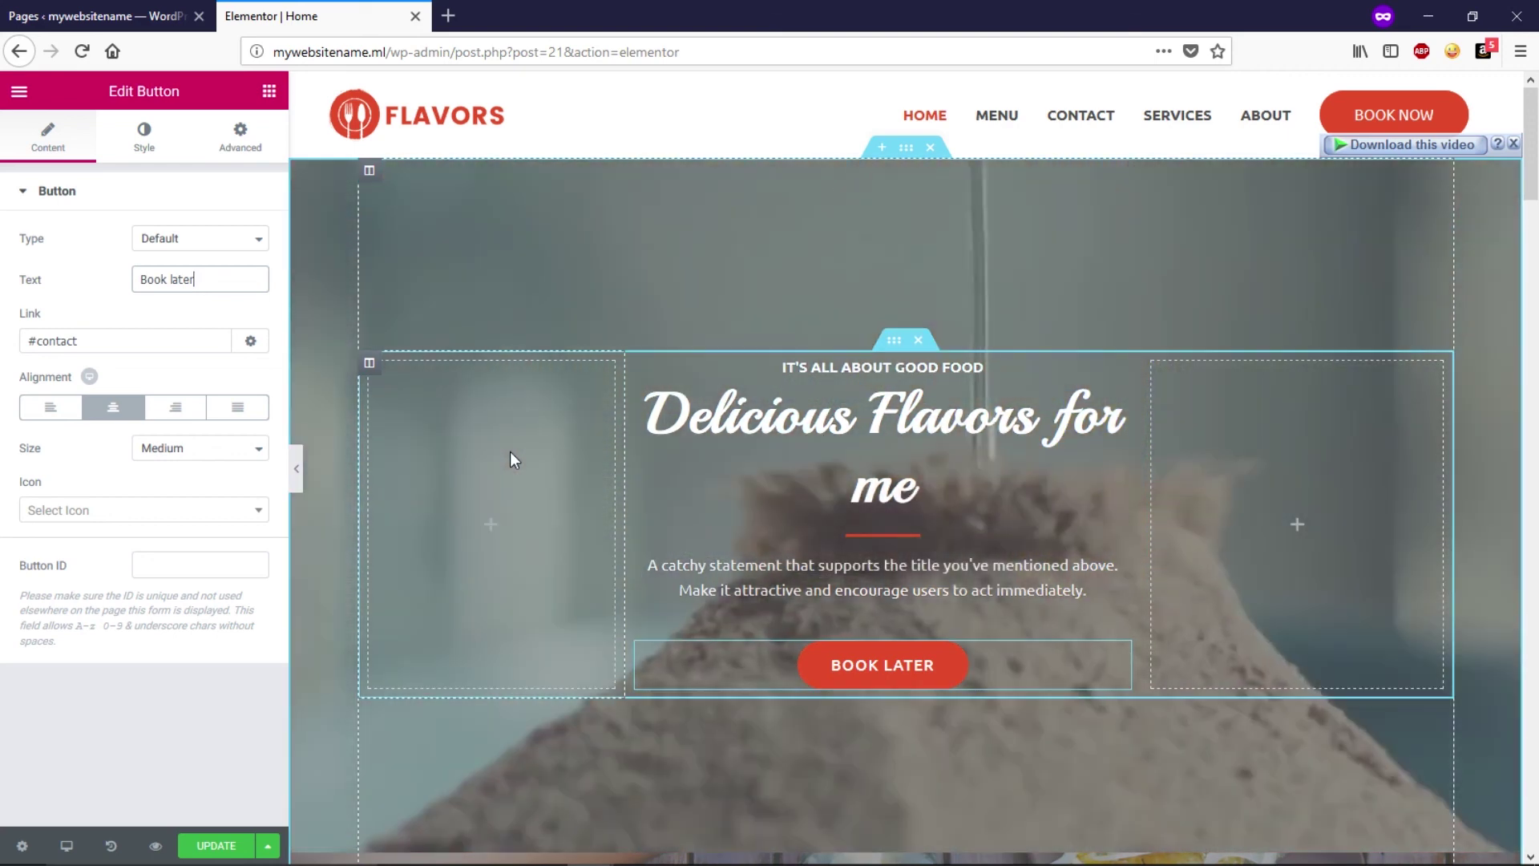
scroll(512, 454, "down", 2)
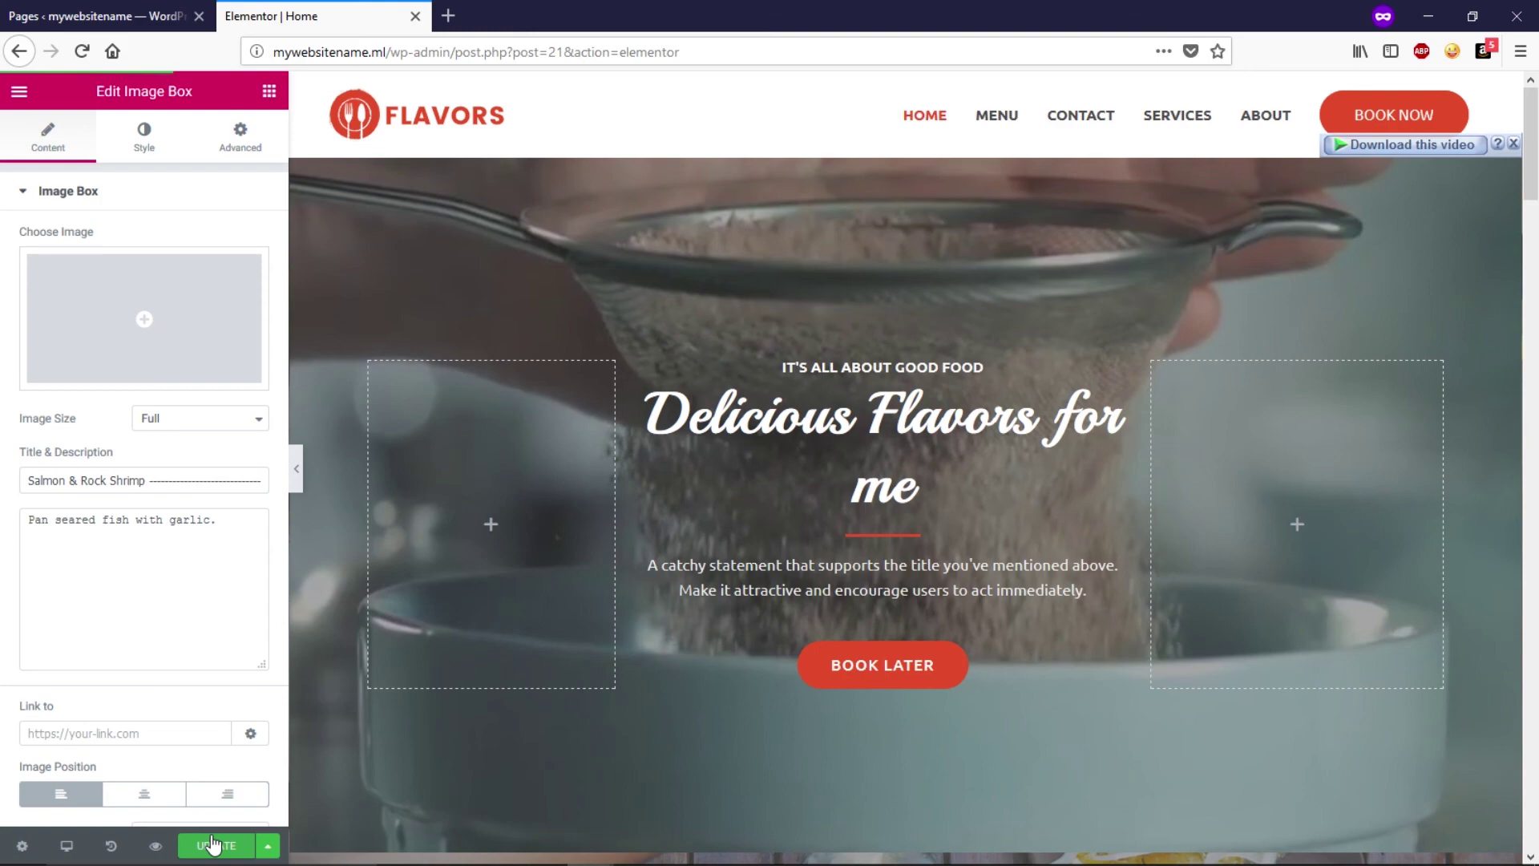
left_click(212, 844)
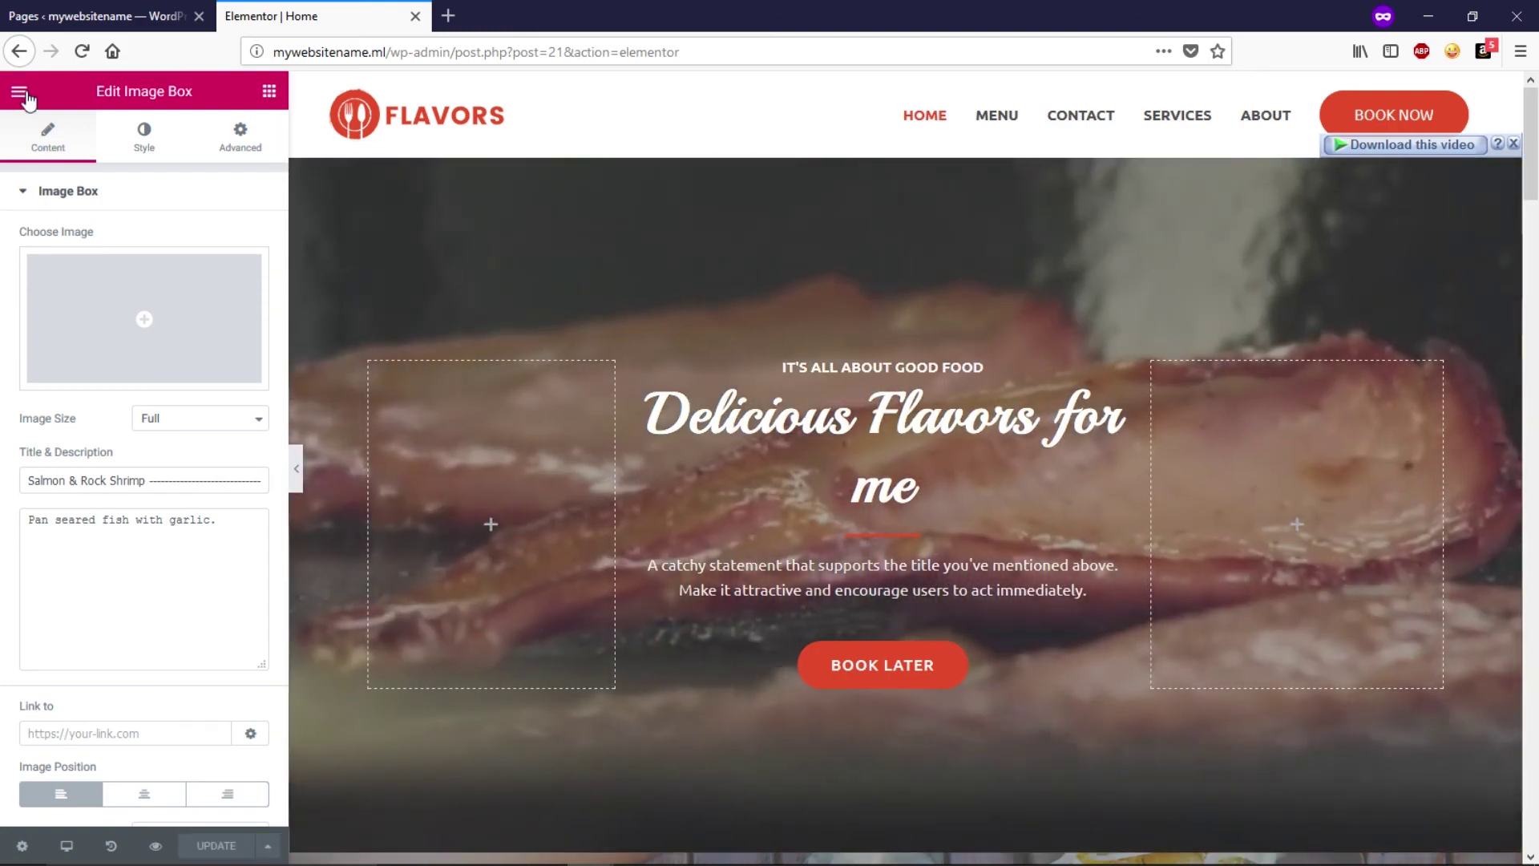
Exit Elementor to the WordPress dashboard and visit the live site
left_click(20, 92)
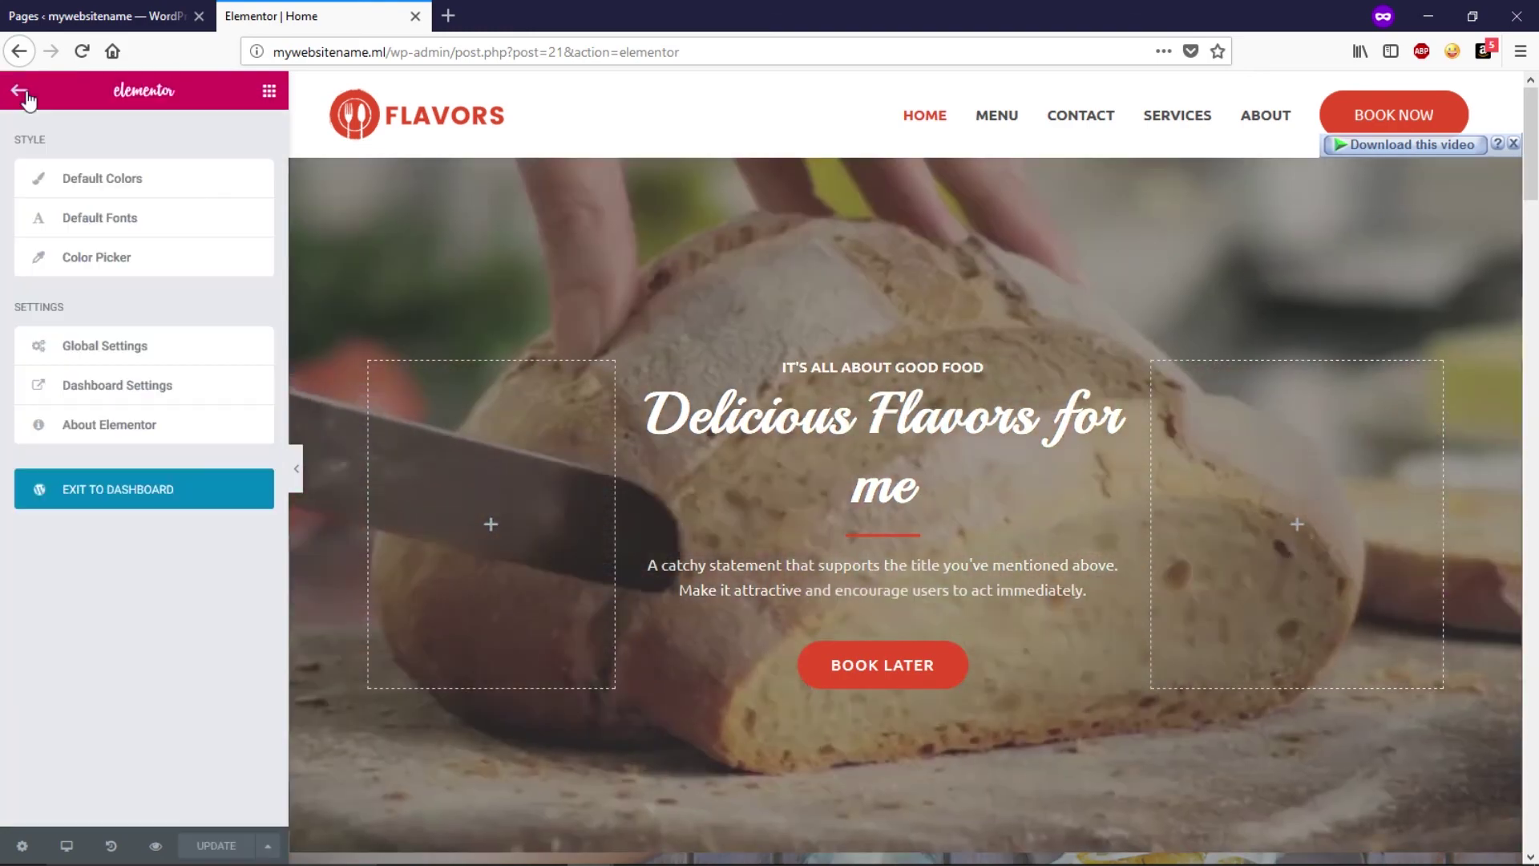
left_click(111, 502)
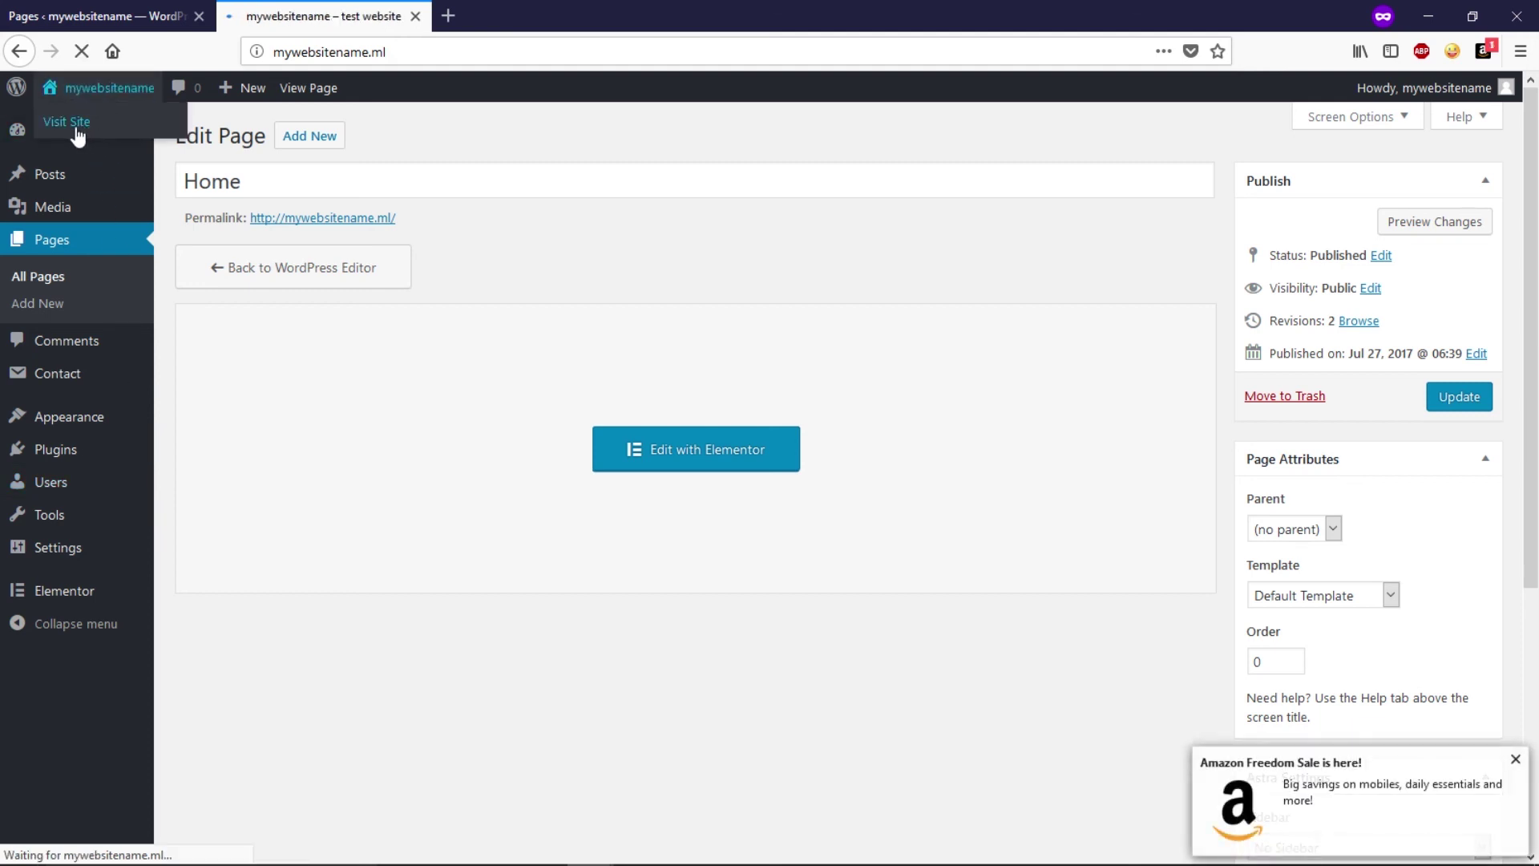
left_click(76, 128)
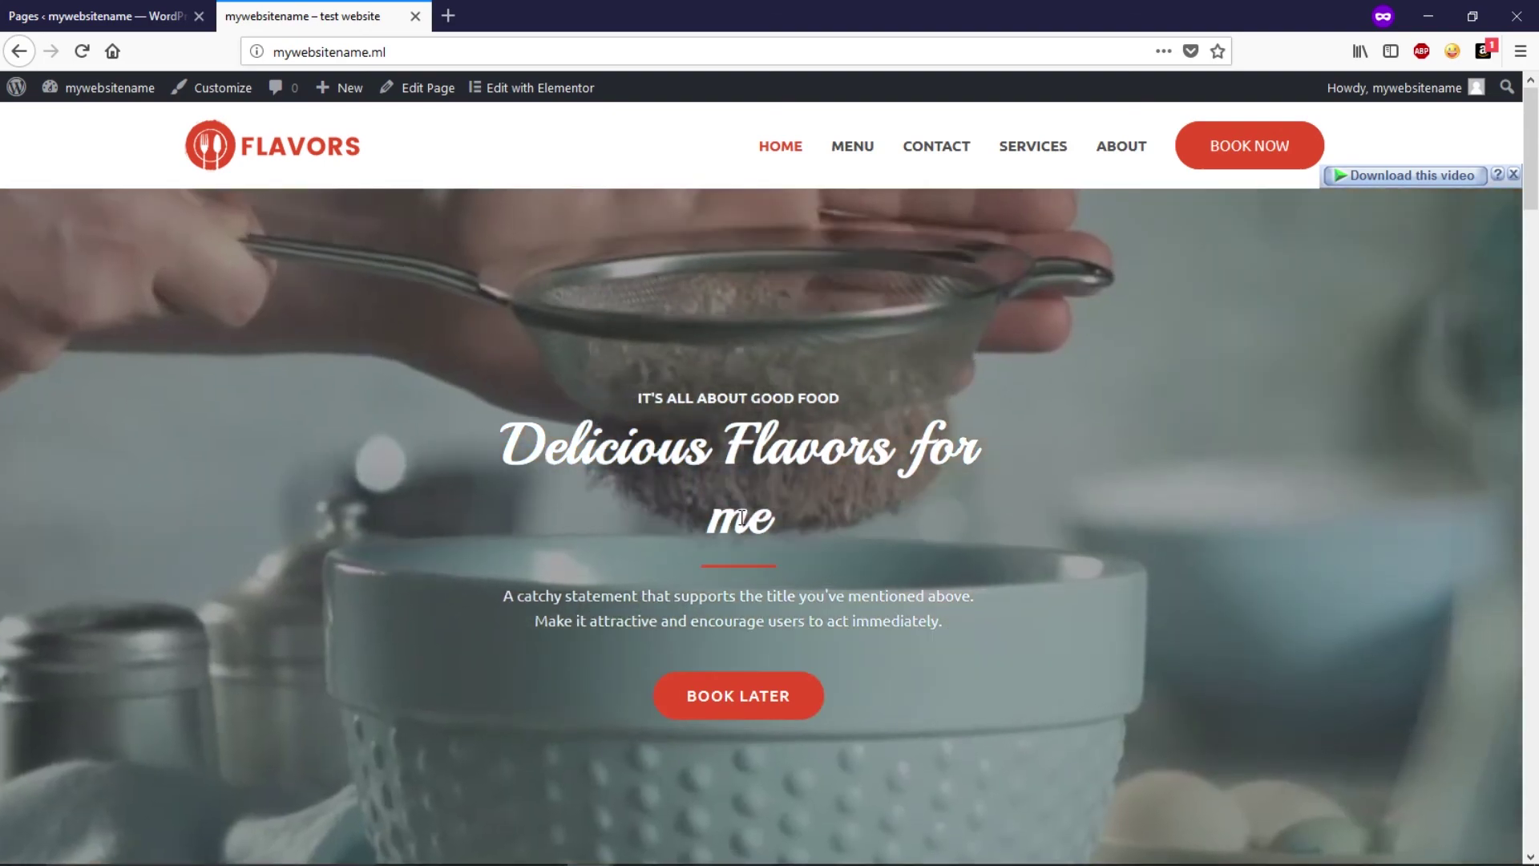
Check the live home page from the edited hero section down past the food and drink menu and back up
scroll(559, 494, "down", 2)
scroll(529, 478, "down", 3)
scroll(529, 478, "down", 5)
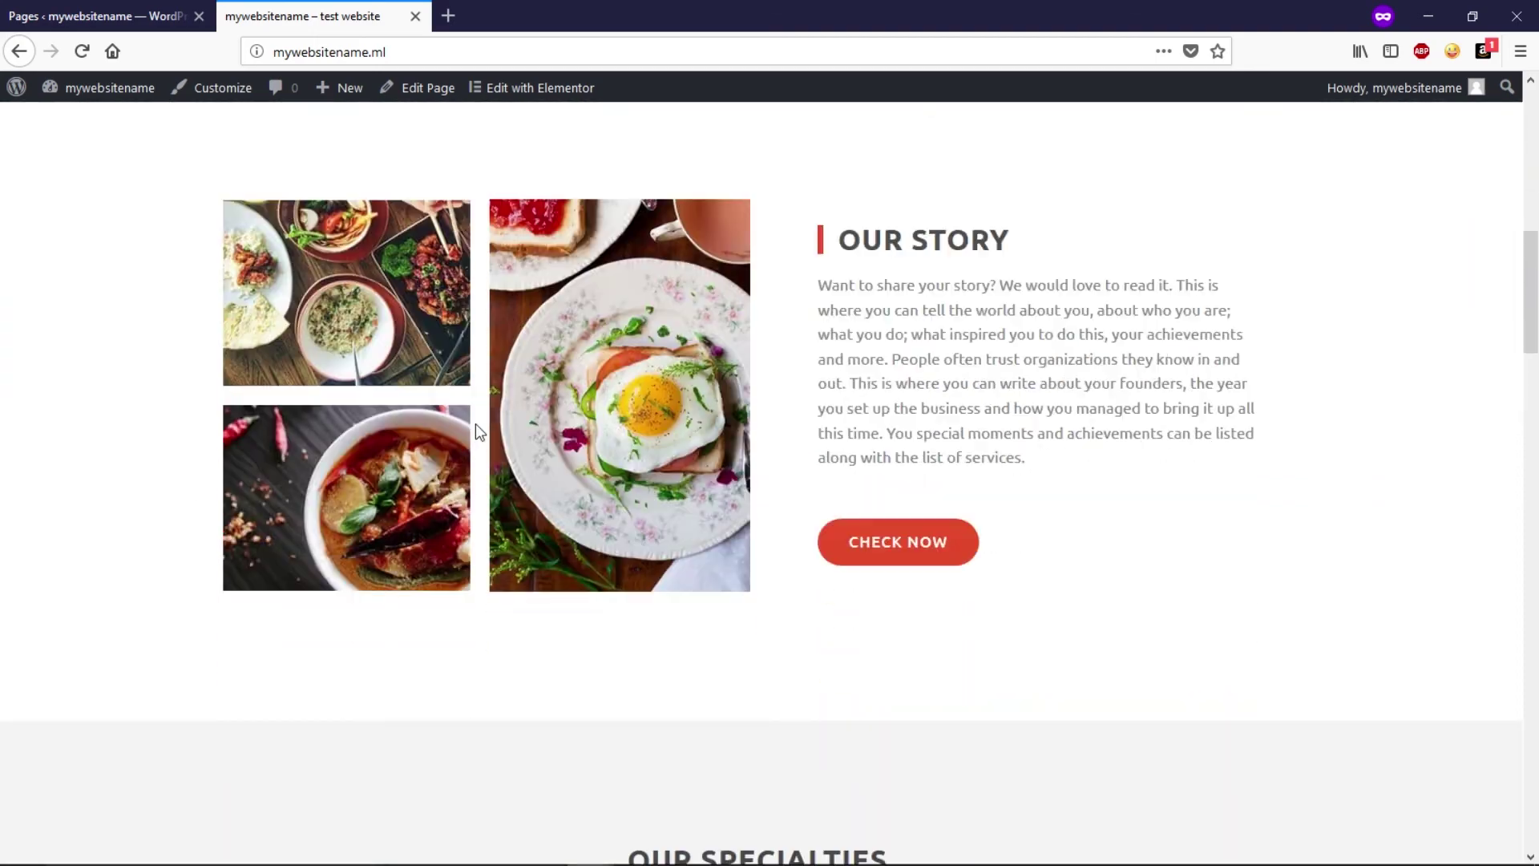
scroll(739, 127, "up", 4)
scroll(816, 323, "down", 9)
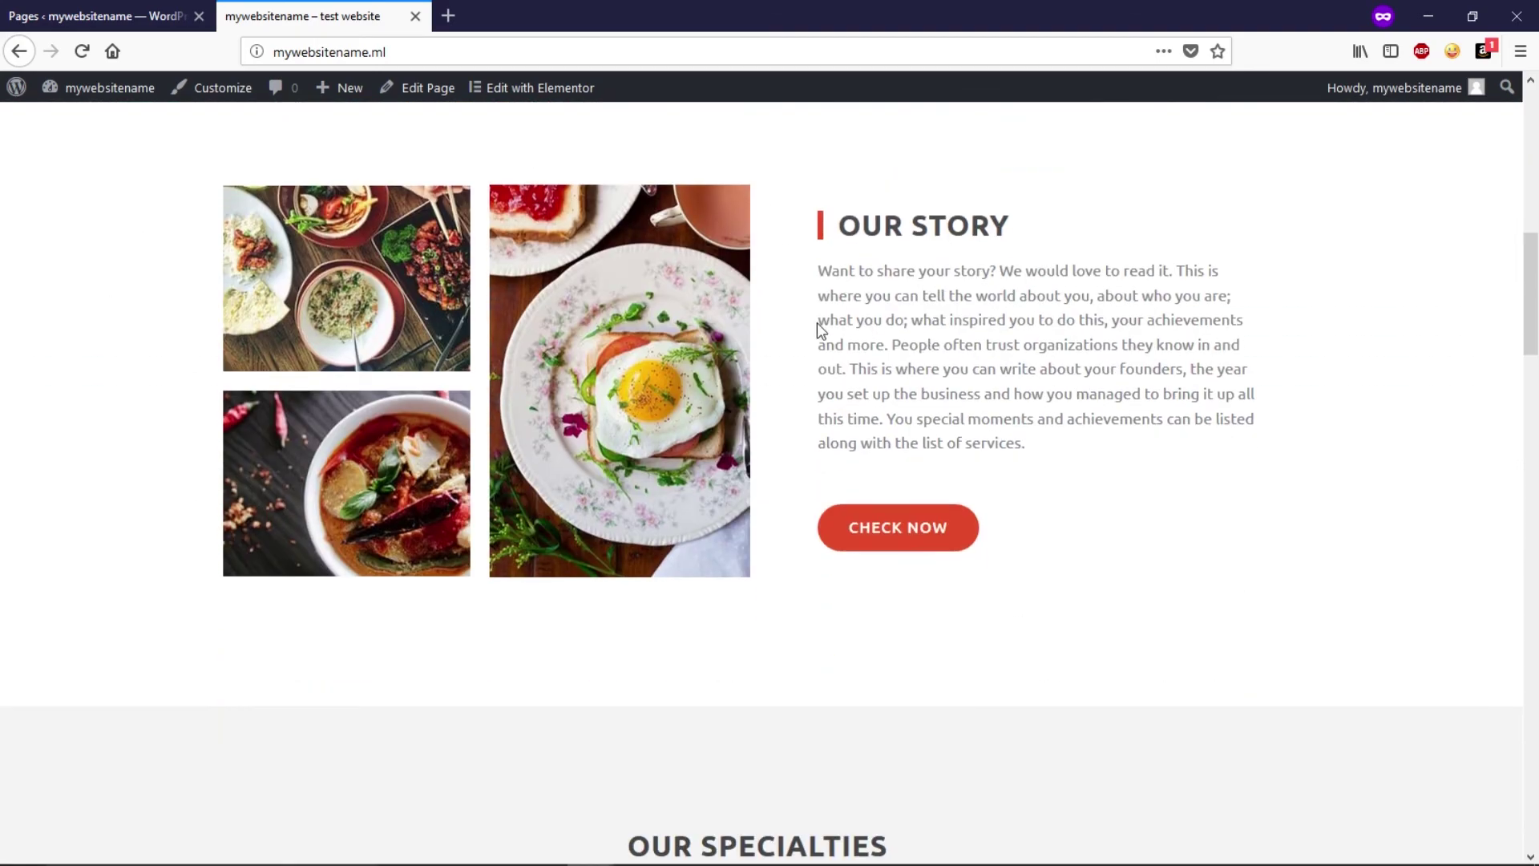
scroll(687, 322, "down", 10)
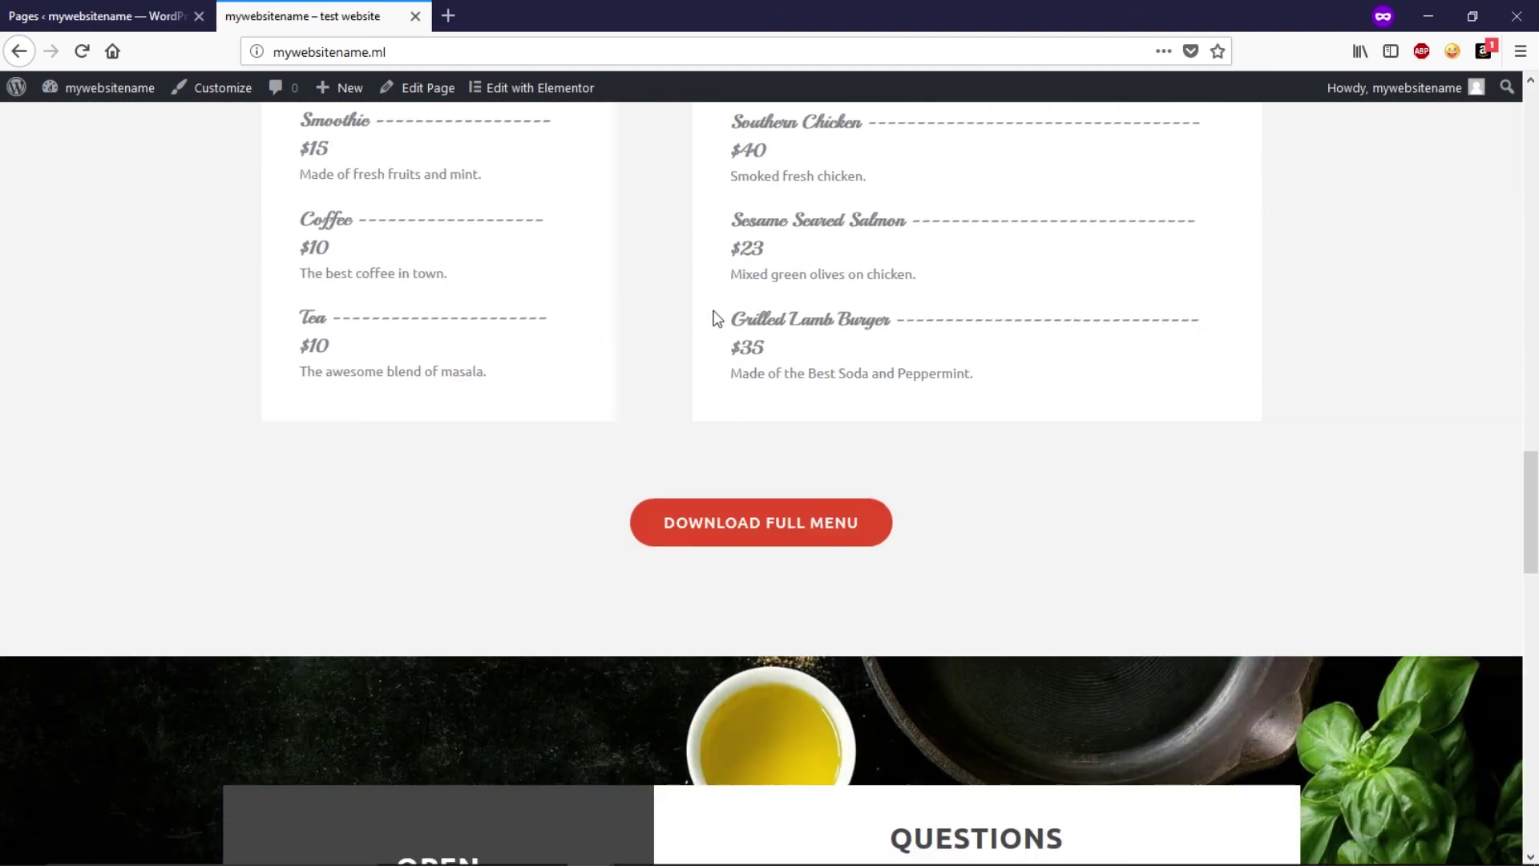
scroll(715, 316, "up", 8)
scroll(676, 321, "up", 12)
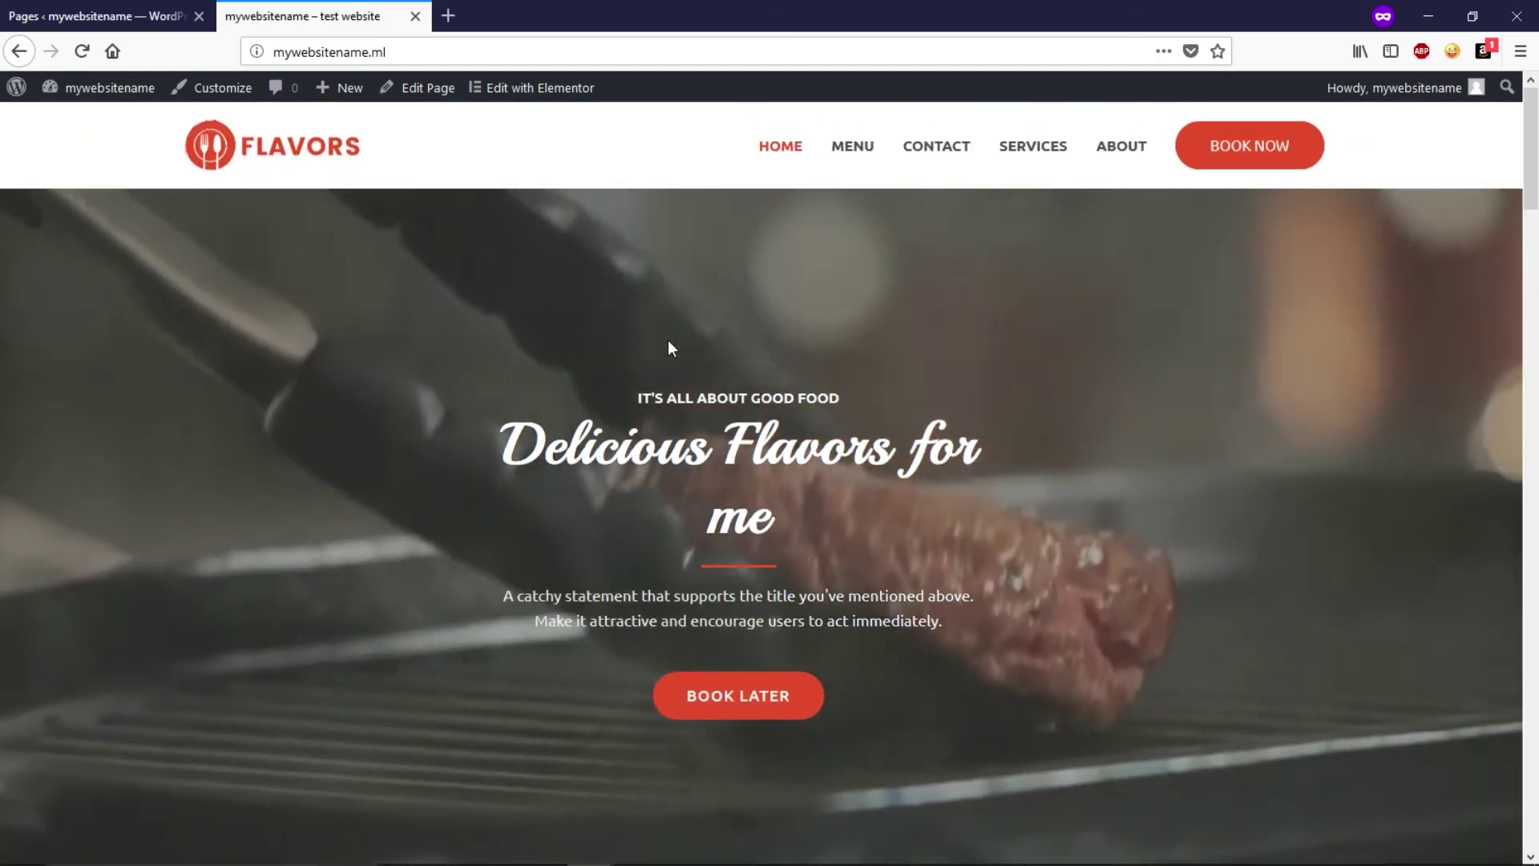